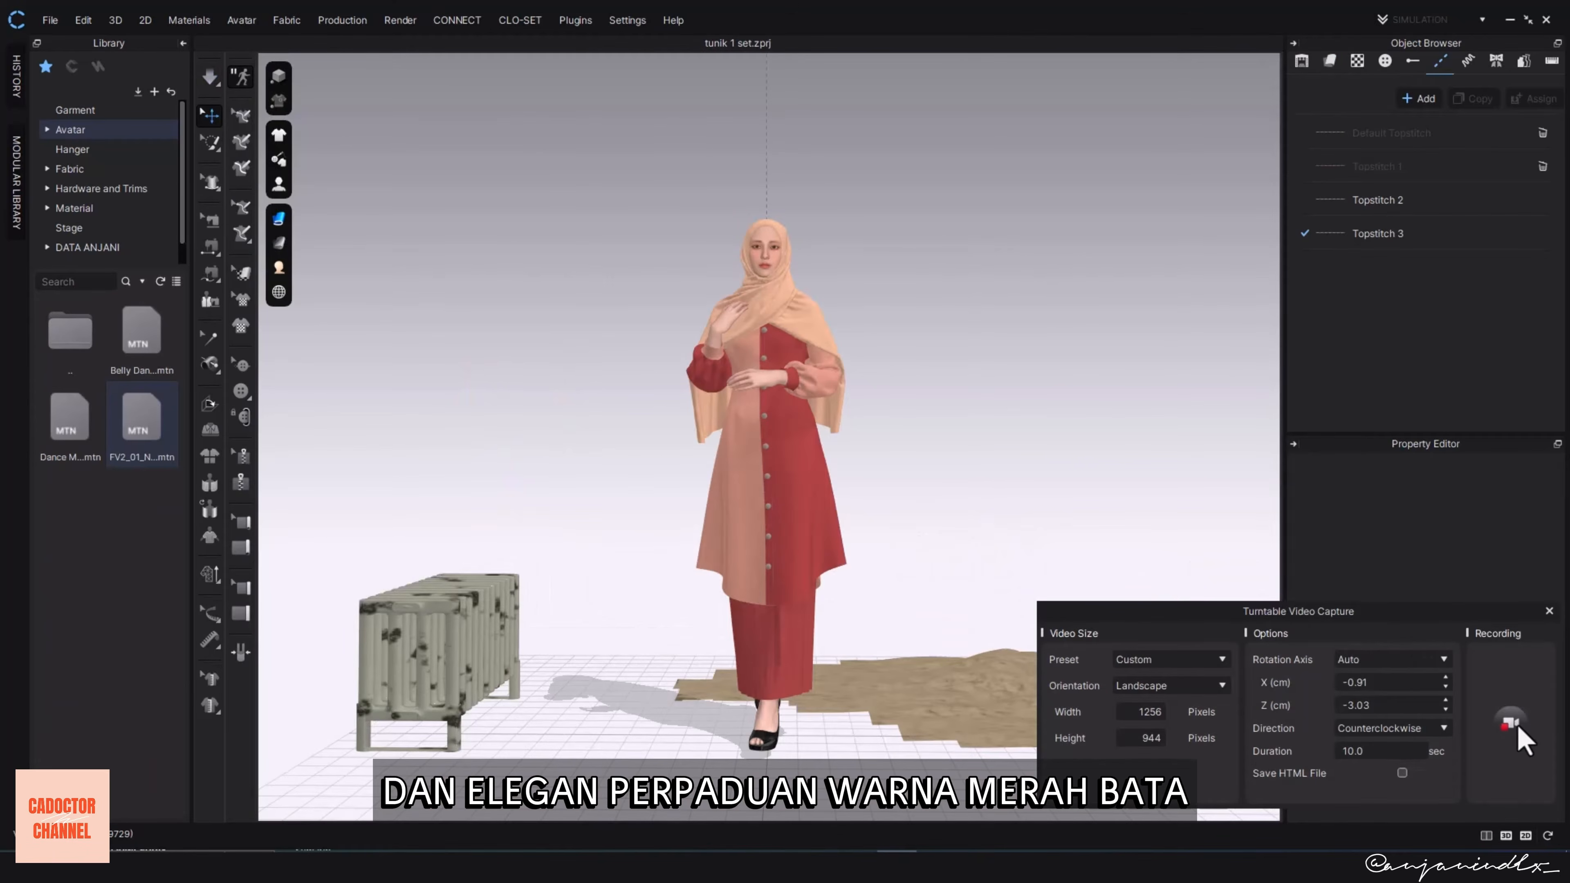
- Record a 10-second counterclockwise turntable video of the dressed avatar at 1256 by 944 pixels
{"action": "left_click", "coordinate": [1516, 723]}
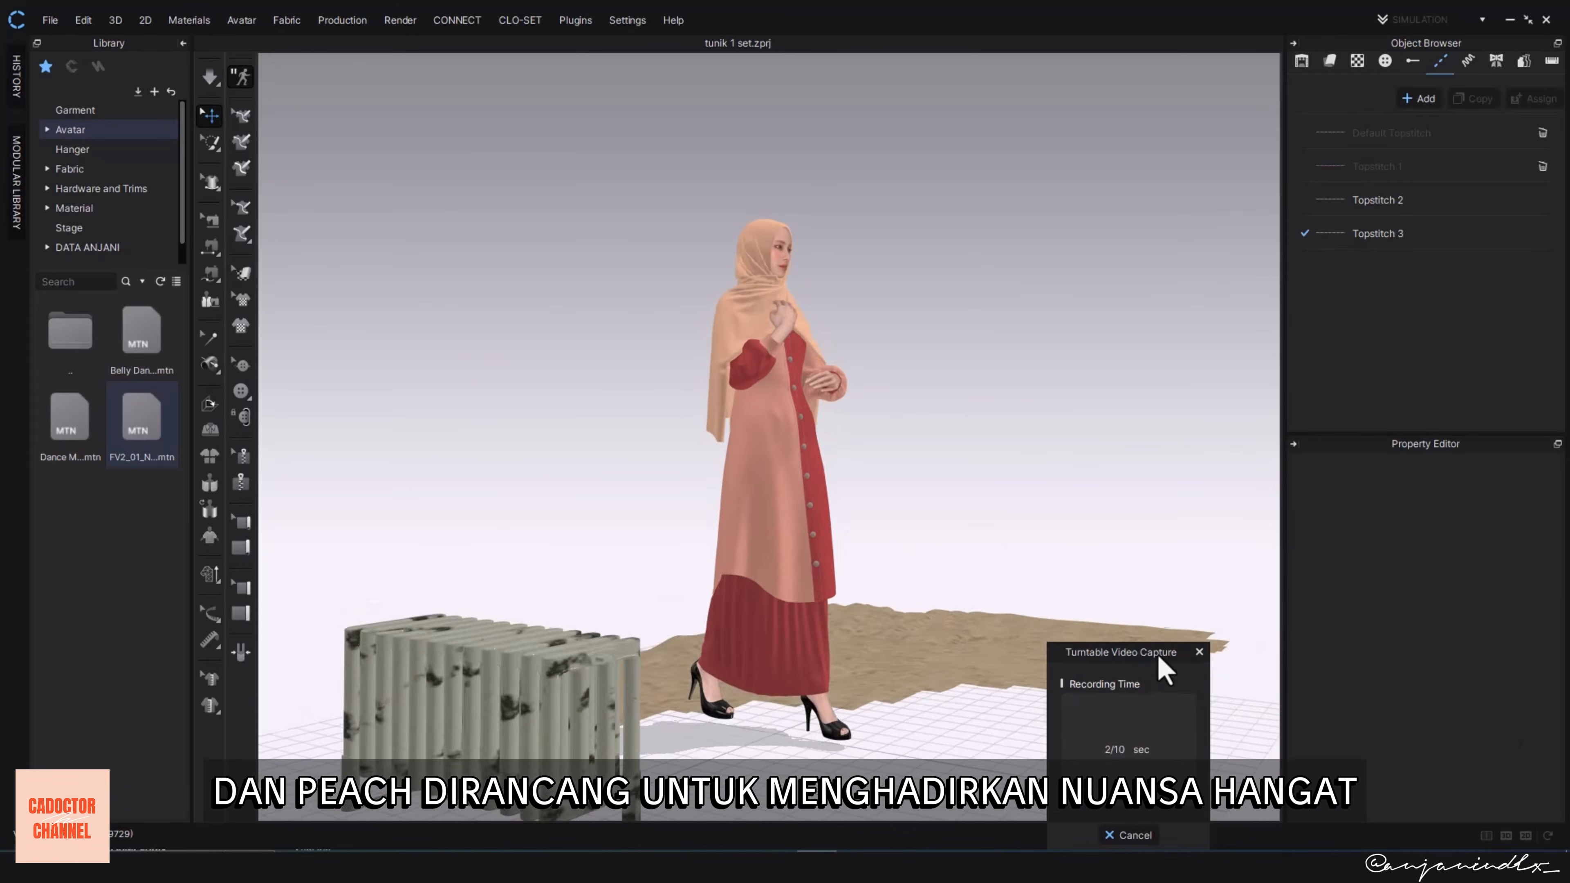
{"action": "left_click_drag", "start_coordinate": [1159, 658], "coordinate": [1462, 647]}
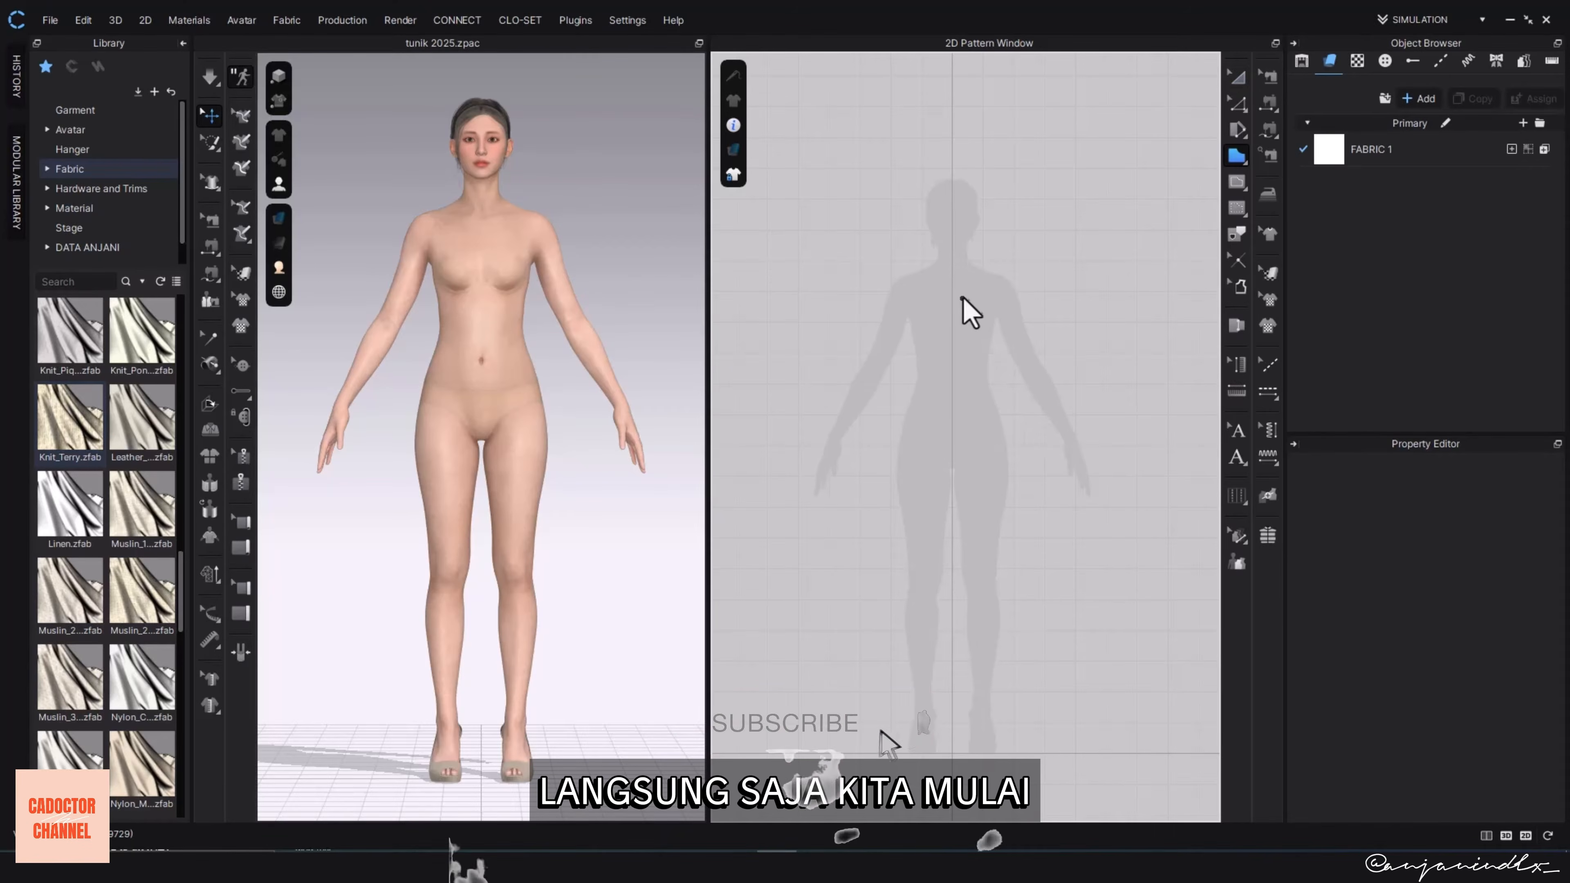
- Draw a closed half-front tunic pattern over the avatar silhouette, about 104 cm along the centre line with a shoulder of about 7.7 cm
{"action": "left_click", "coordinate": [951, 283]}
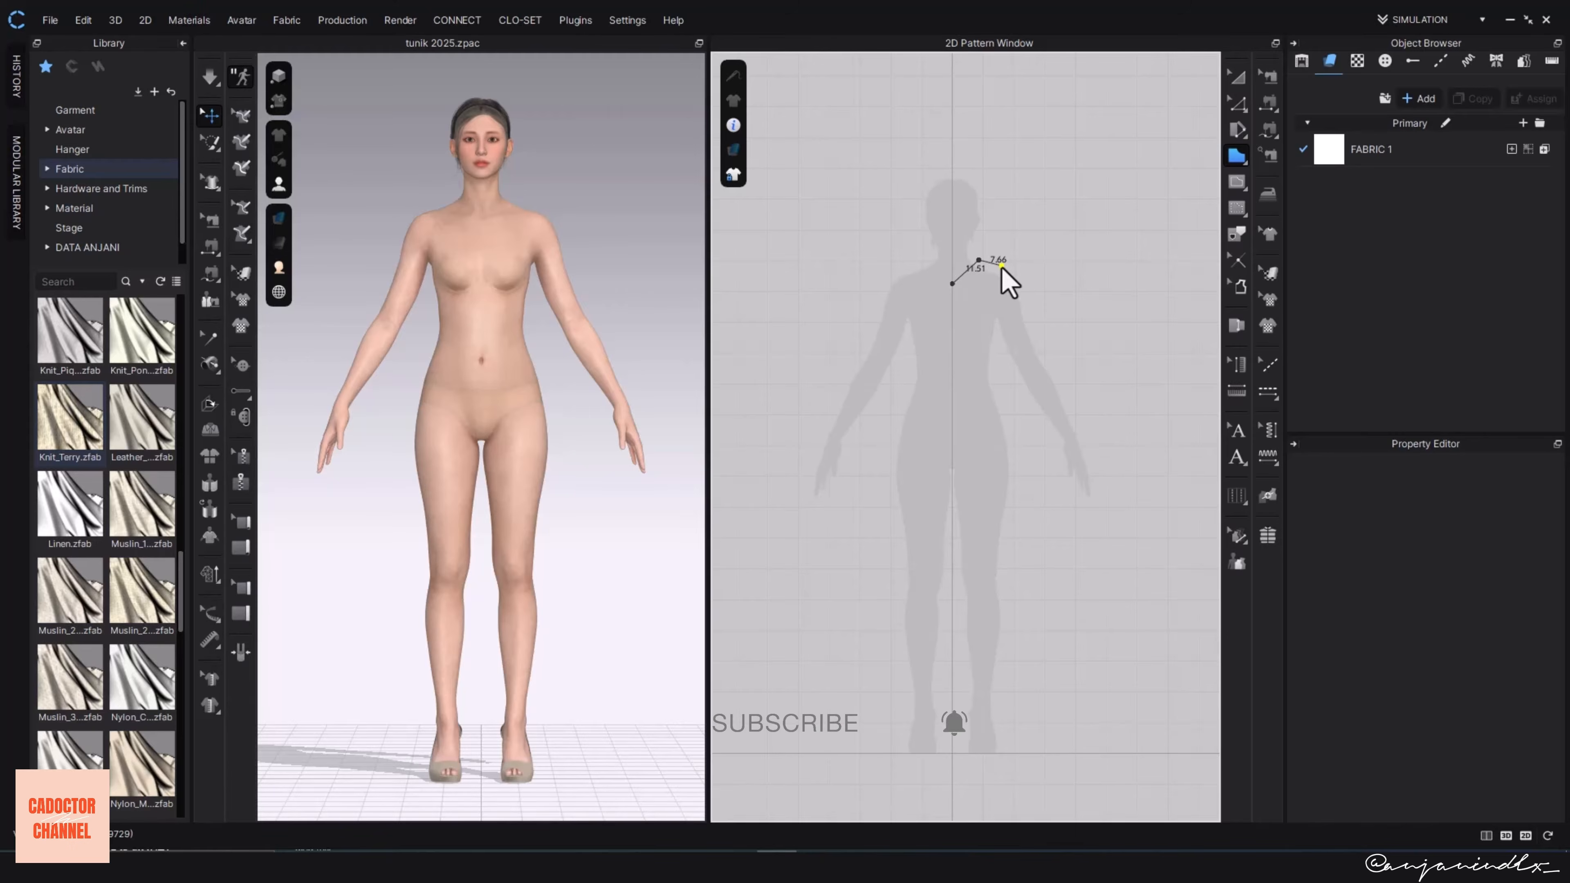
{"action": "left_click", "coordinate": [1001, 266]}
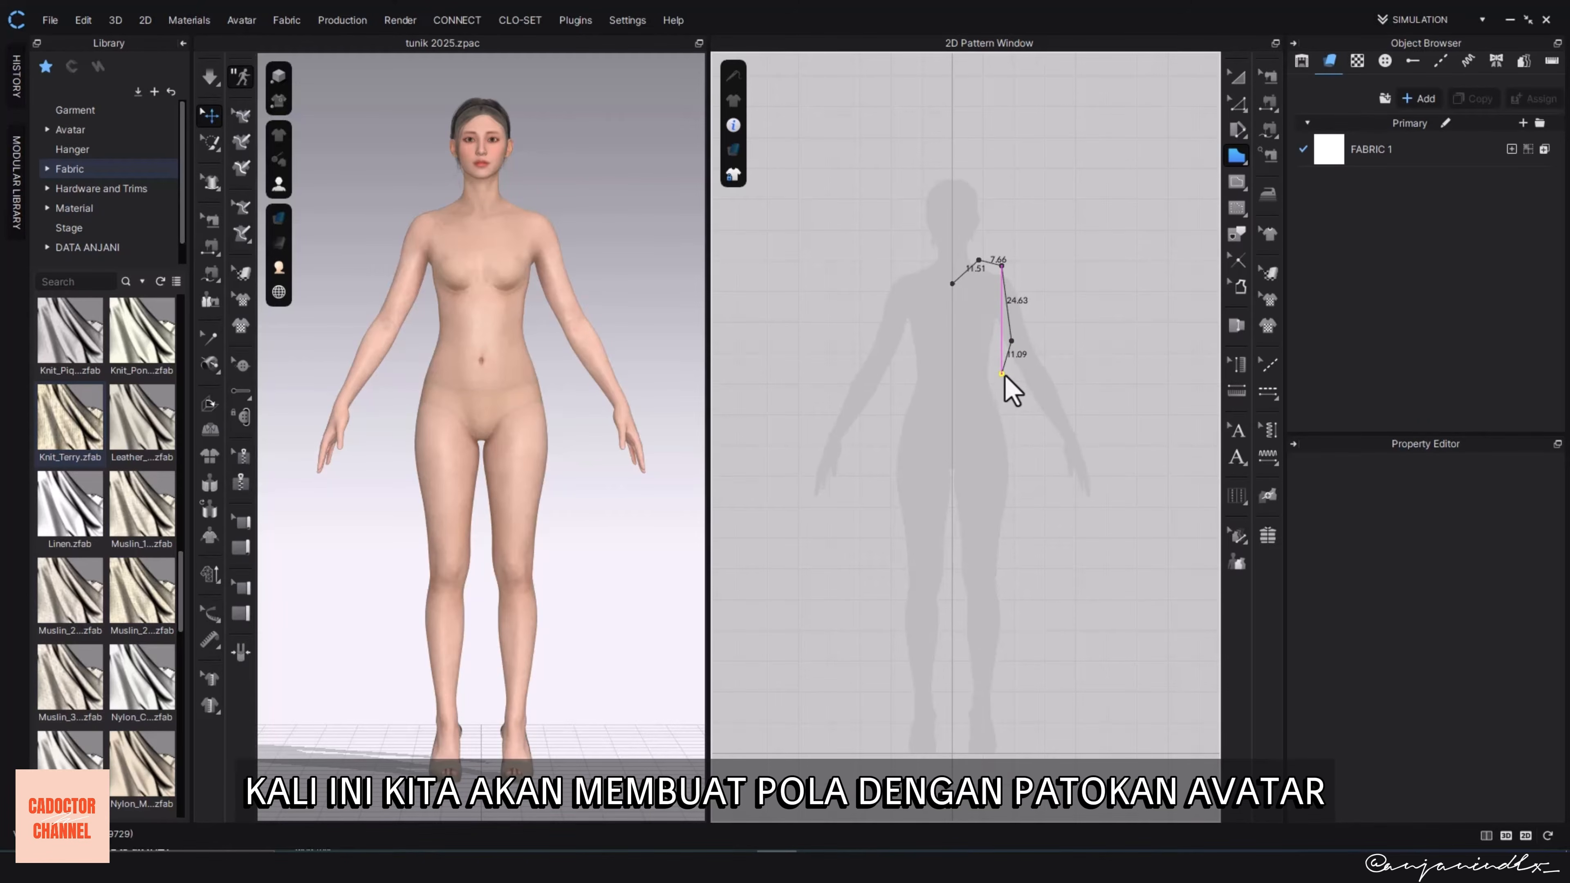
{"action": "left_click", "coordinate": [1002, 374]}
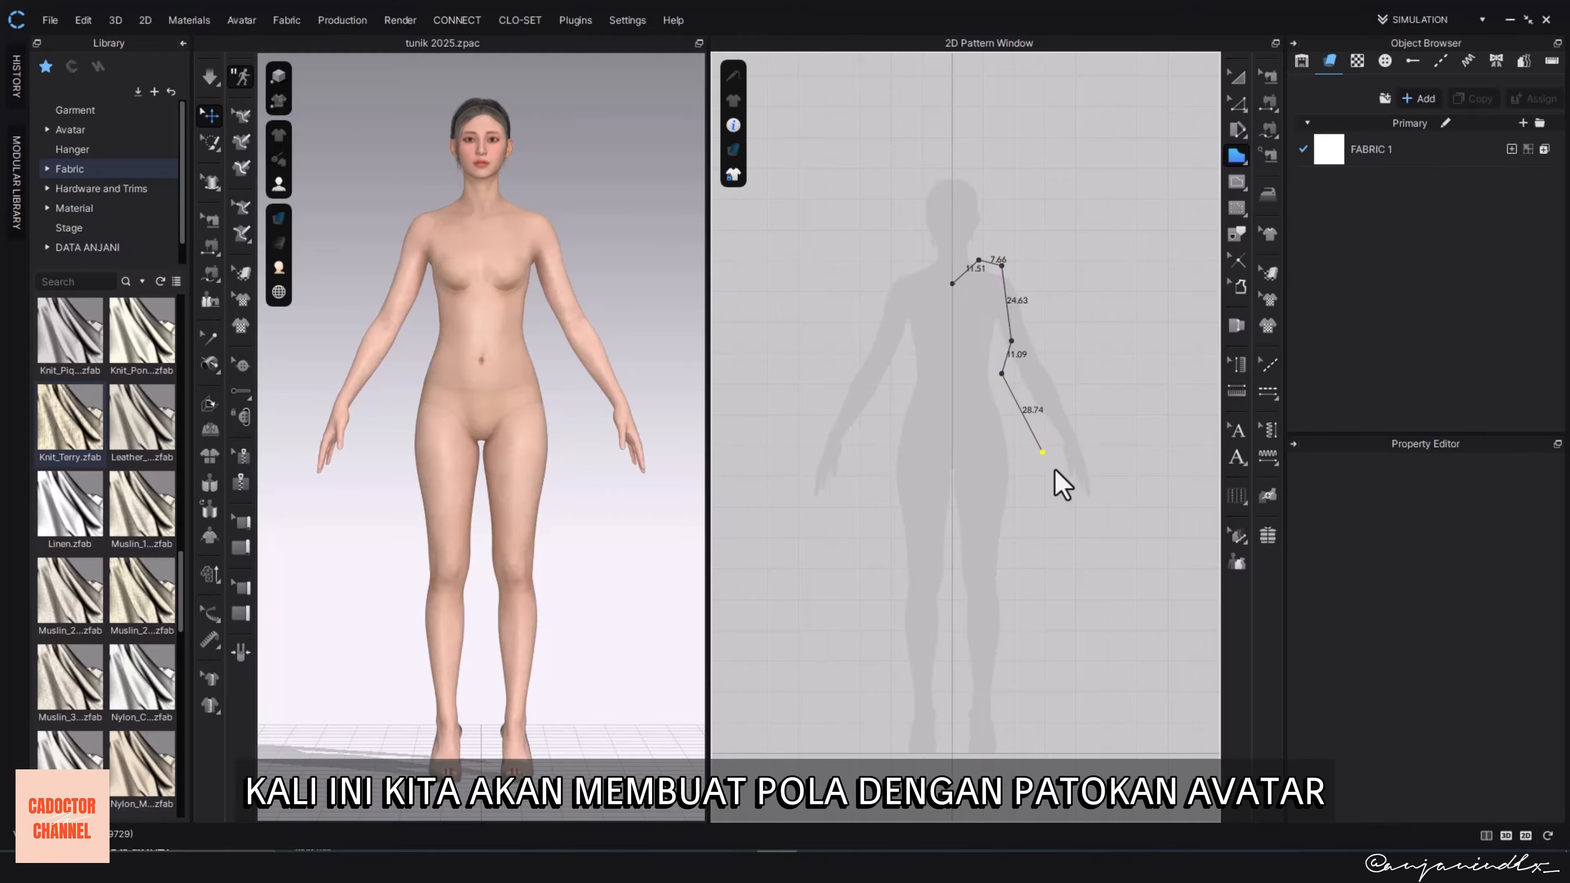
{"action": "left_click", "coordinate": [1065, 559]}
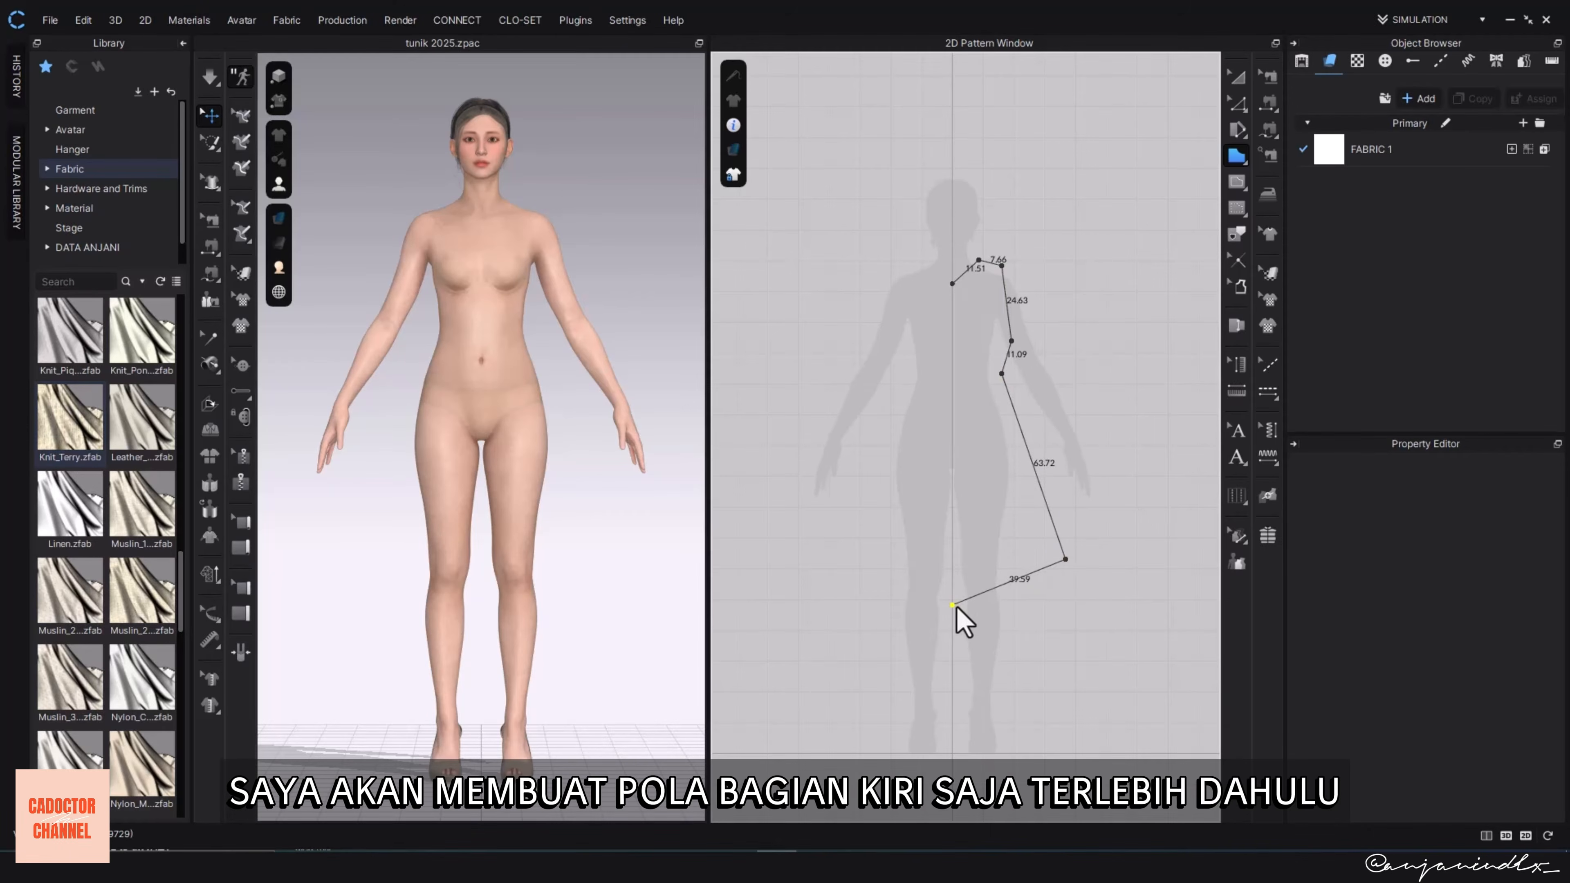
{"action": "left_click", "coordinate": [953, 285]}
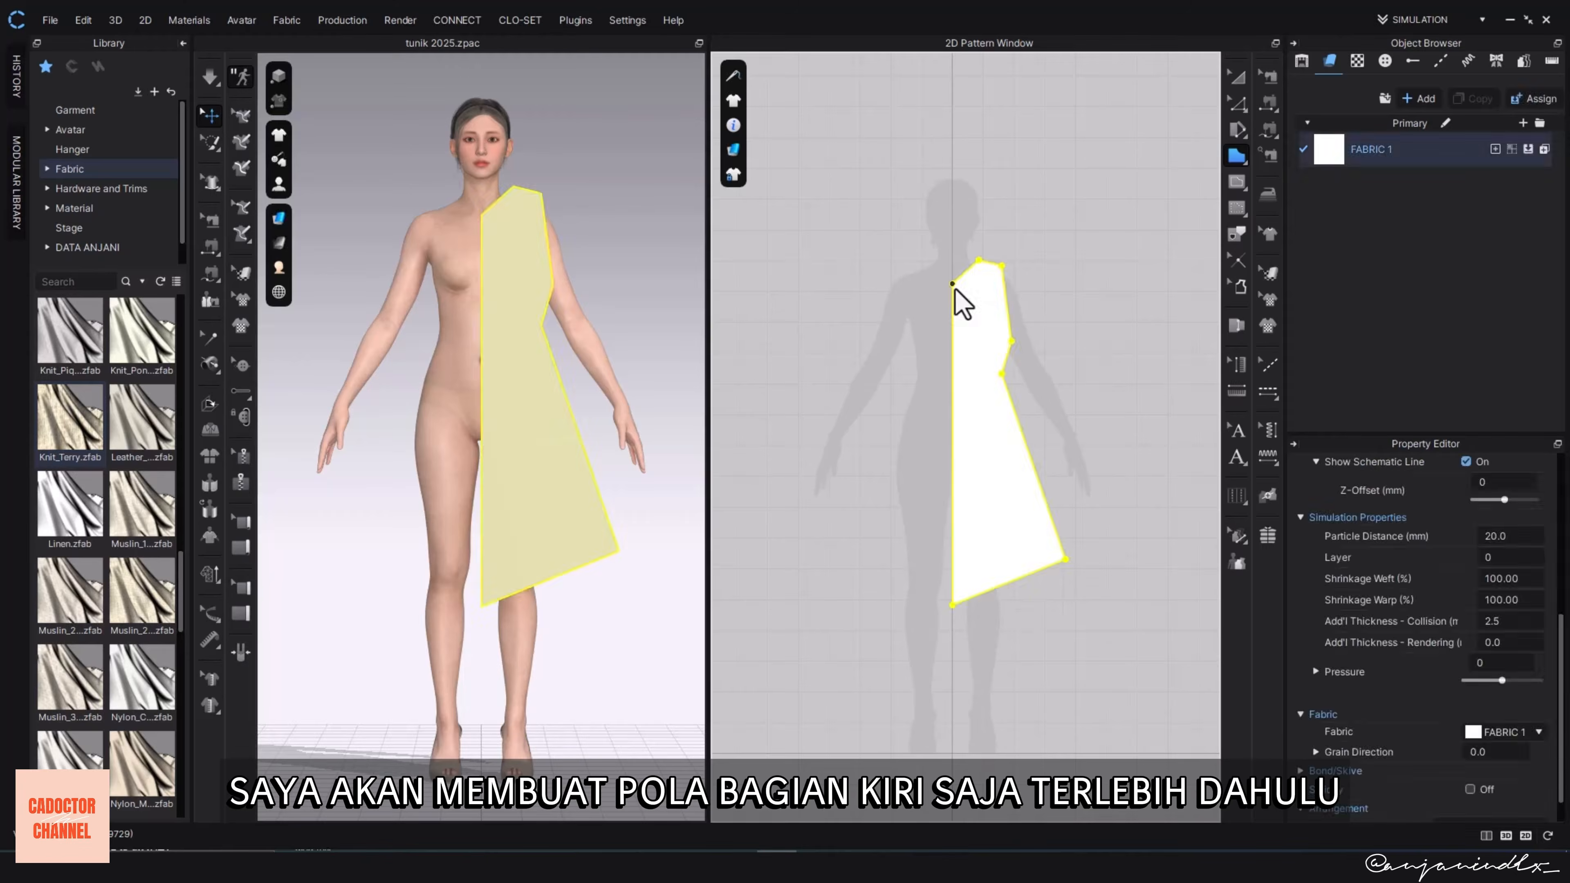
- Curve the half-front neckline inward to about 12 cm and shift the outer shoulder point slightly inward
{"action": "scroll", "coordinate": [1035, 337], "scroll_direction": "up", "scroll_amount": 4}
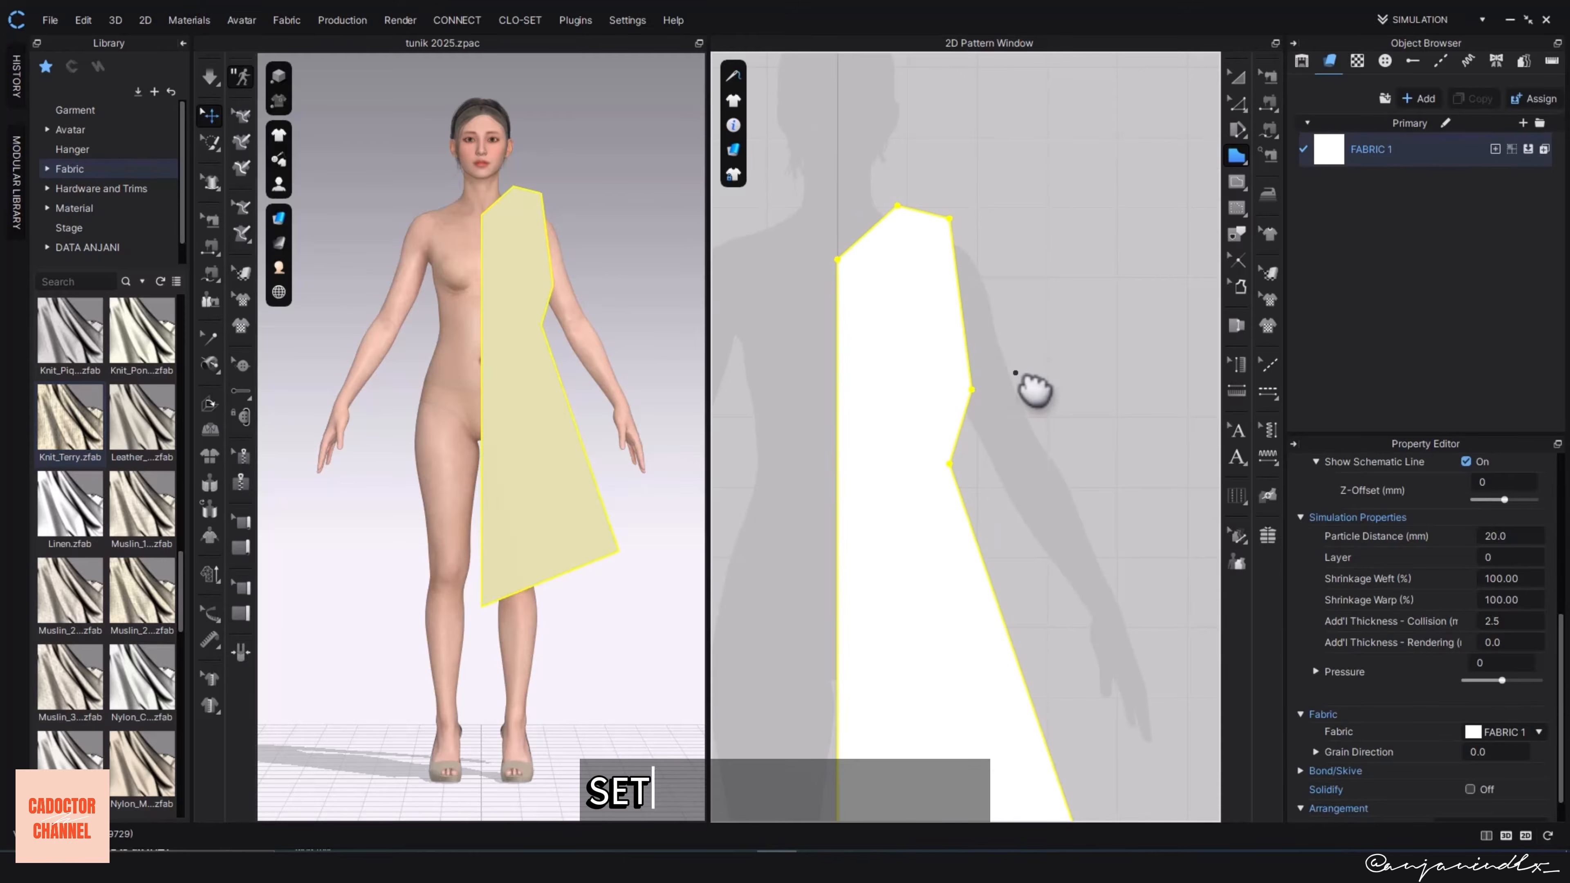
{"action": "left_click", "coordinate": [1015, 368]}
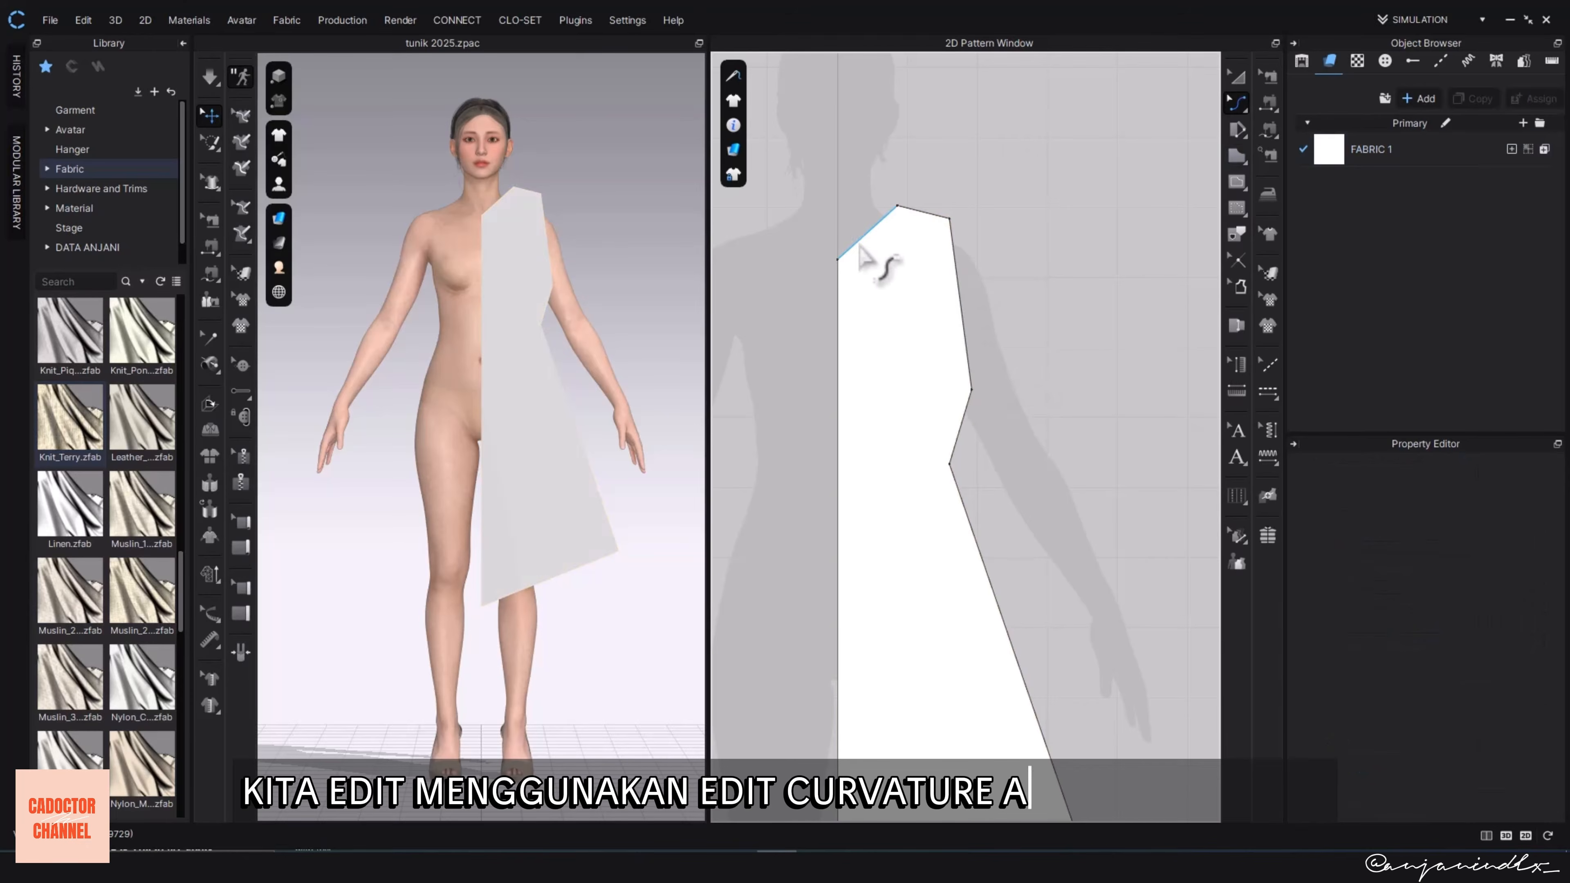
{"action": "left_click_drag", "start_coordinate": [861, 238], "coordinate": [870, 249]}
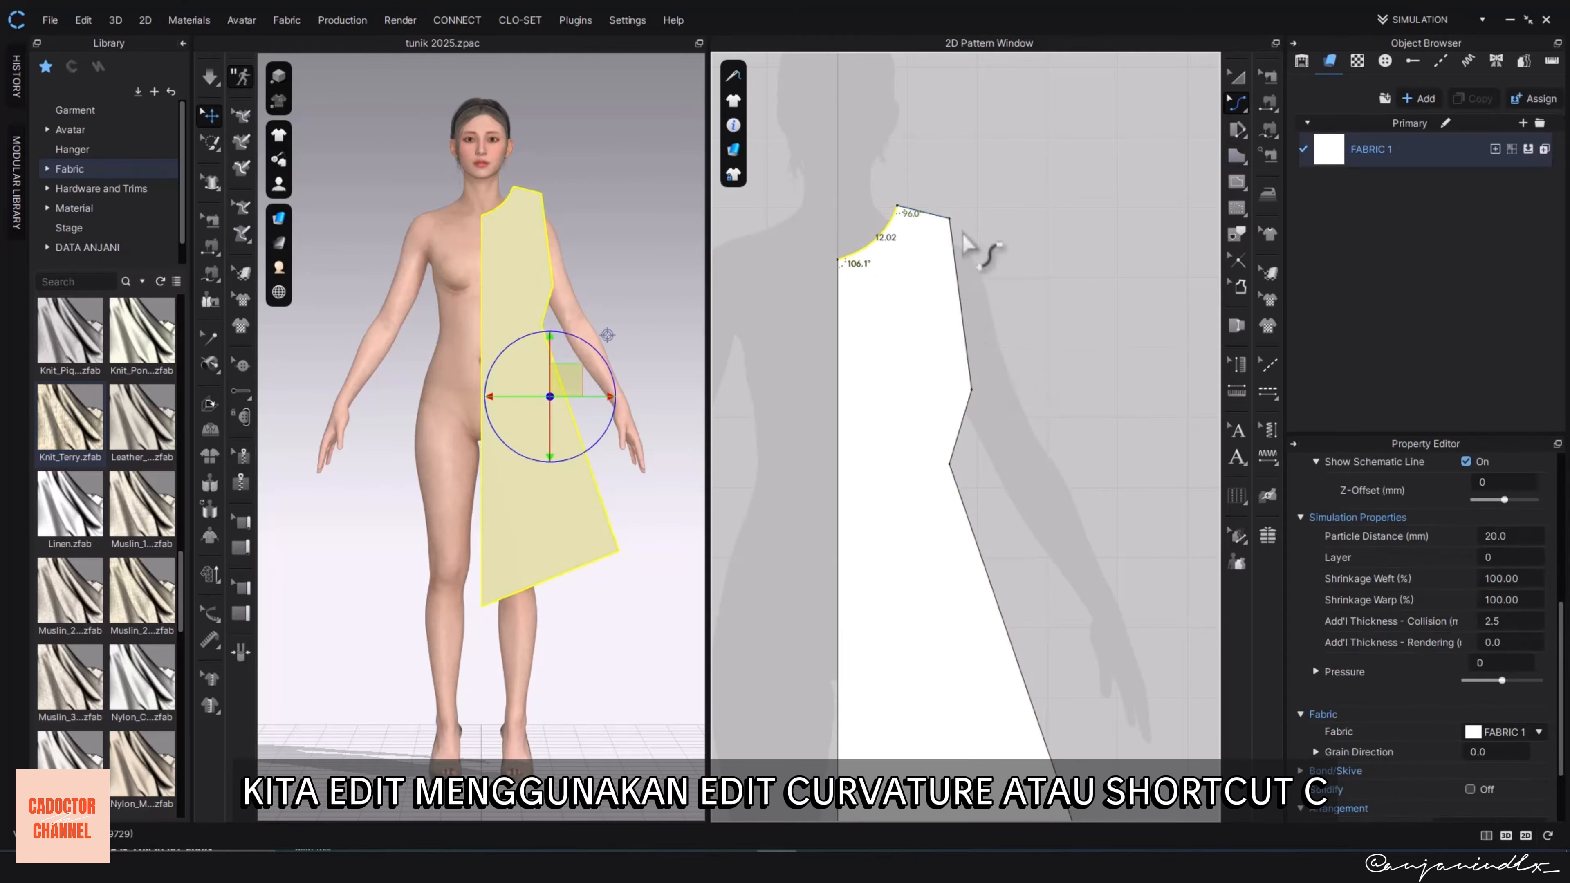
{"action": "key", "text": "z"}
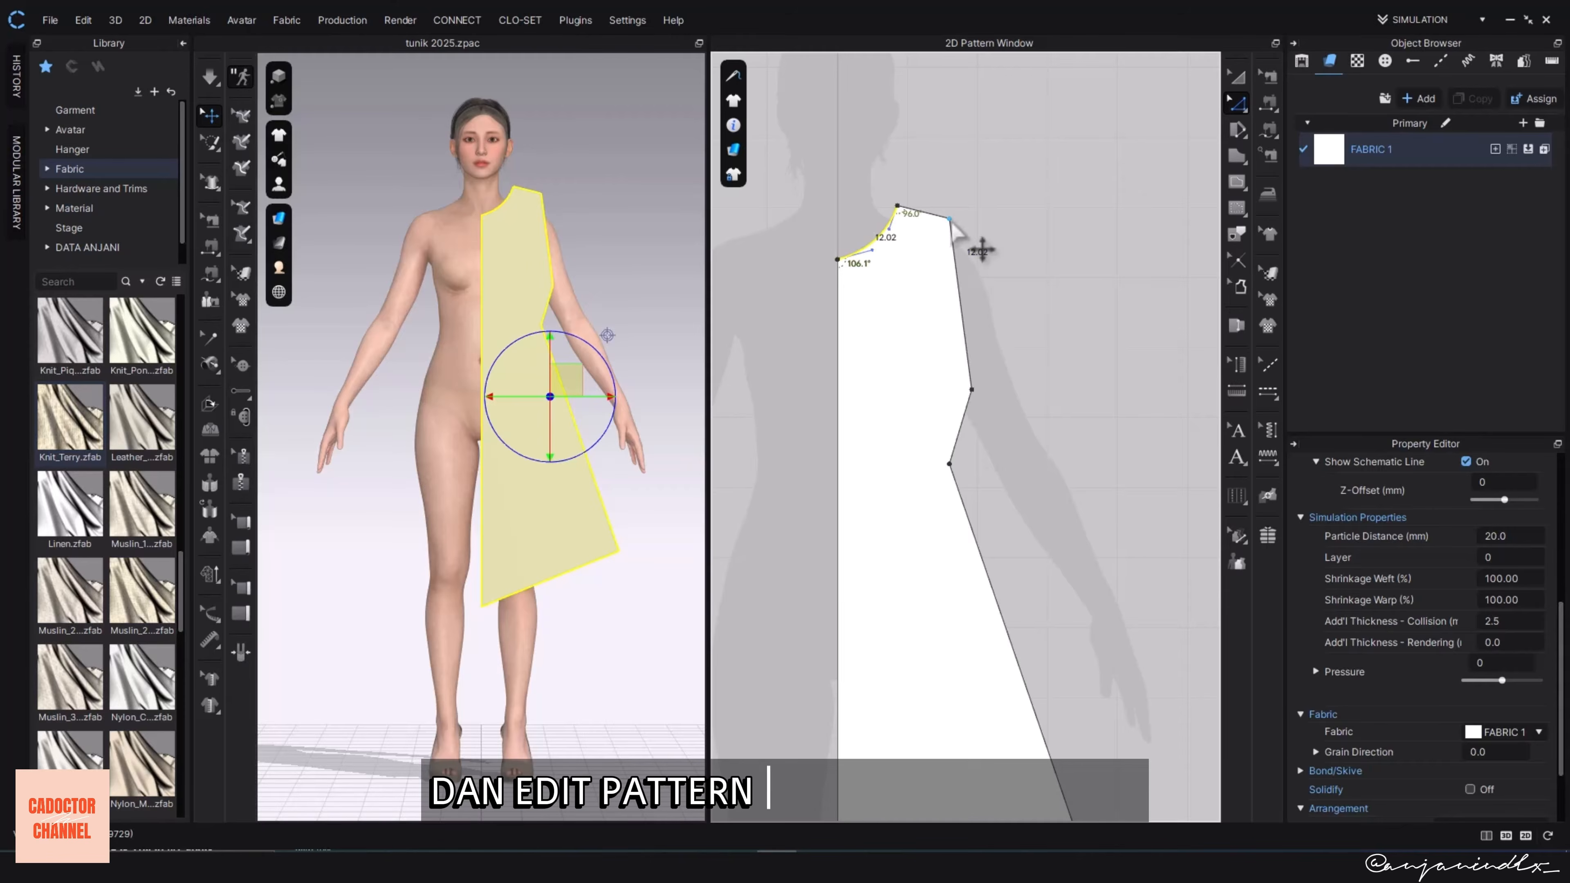
{"action": "left_click", "coordinate": [947, 219]}
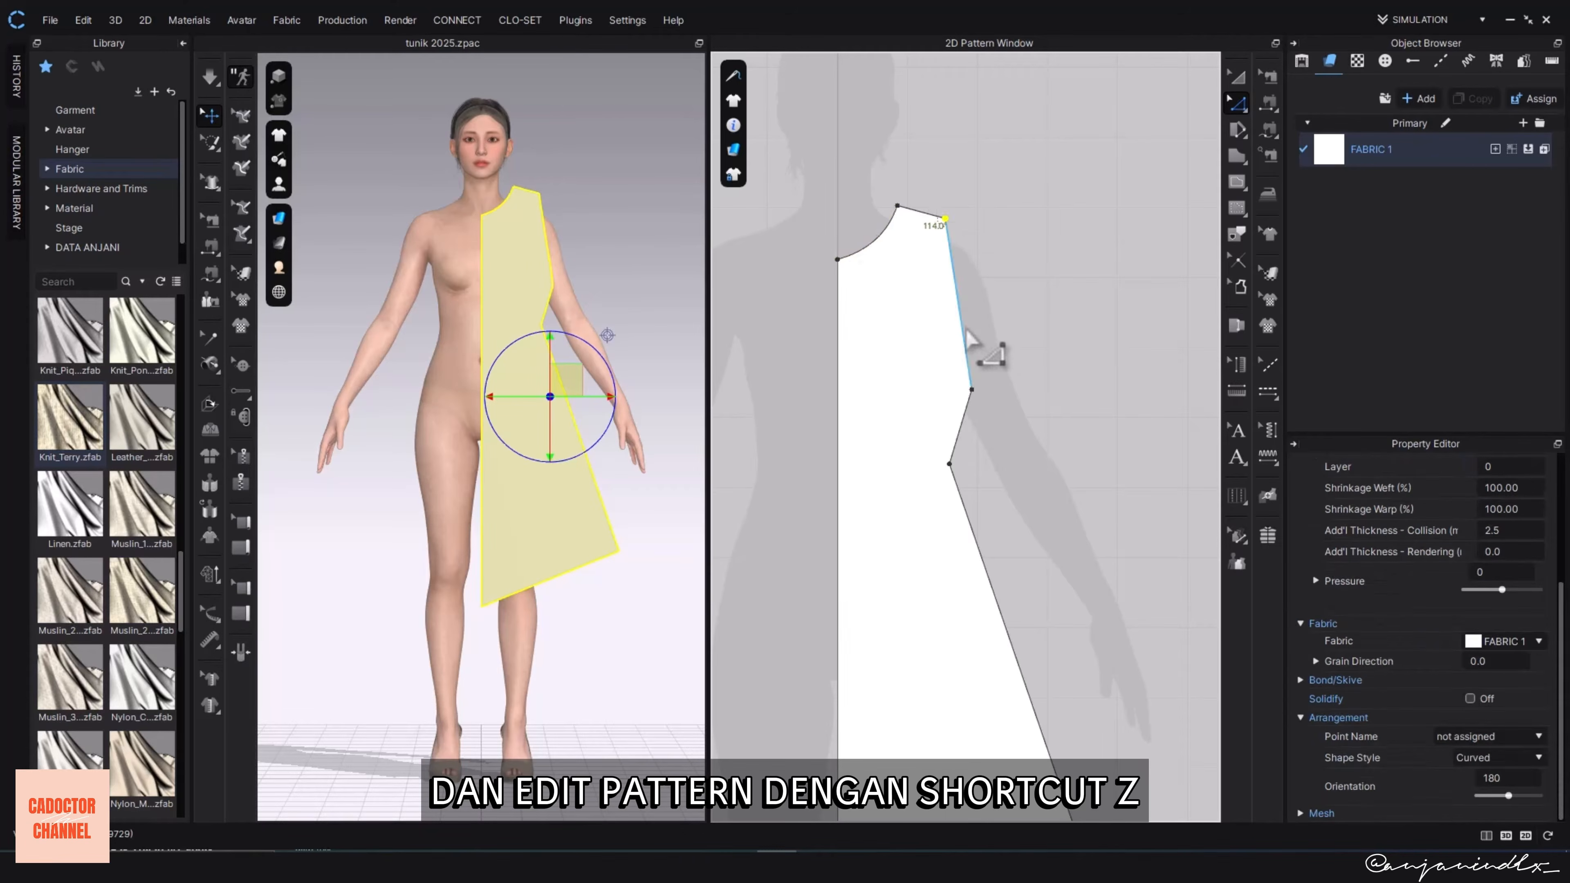
- Curve the armhole inward to about 26 cm and fine-tune the shoulder tip for a shoulder of about 7.7 cm
{"action": "key", "text": "c"}
{"action": "left_click_drag", "start_coordinate": [966, 332], "coordinate": [948, 345]}
{"action": "key", "text": "z"}
{"action": "left_click_drag", "start_coordinate": [945, 219], "coordinate": [953, 224]}
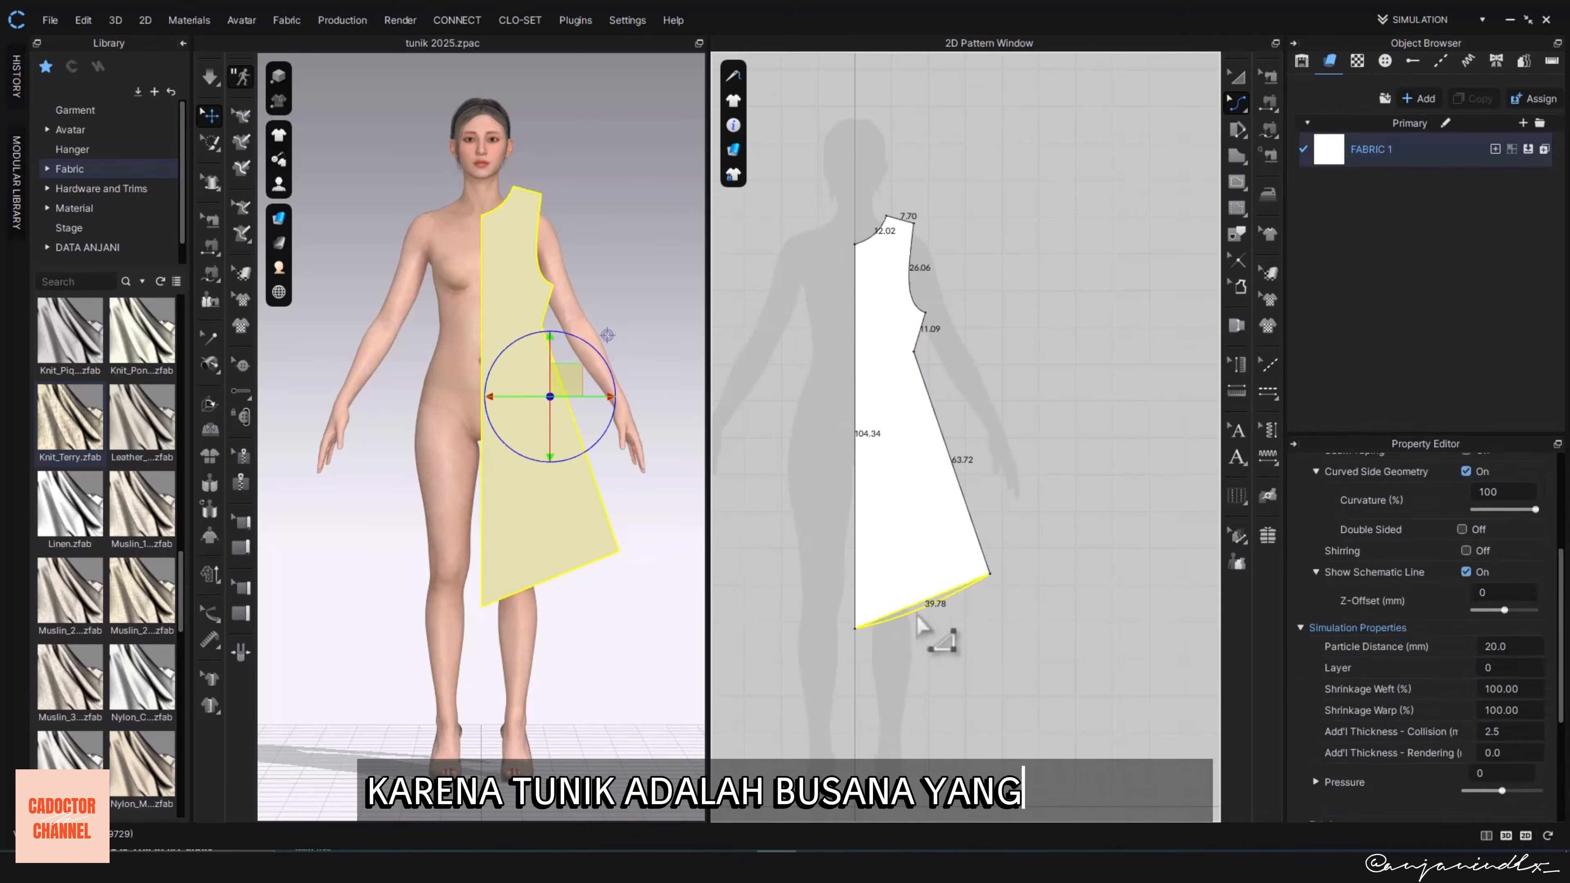
- Shape the half-front hem into a smooth curve and refine the underarm and armhole
{"action": "left_click_drag", "start_coordinate": [934, 621], "coordinate": [919, 599]}
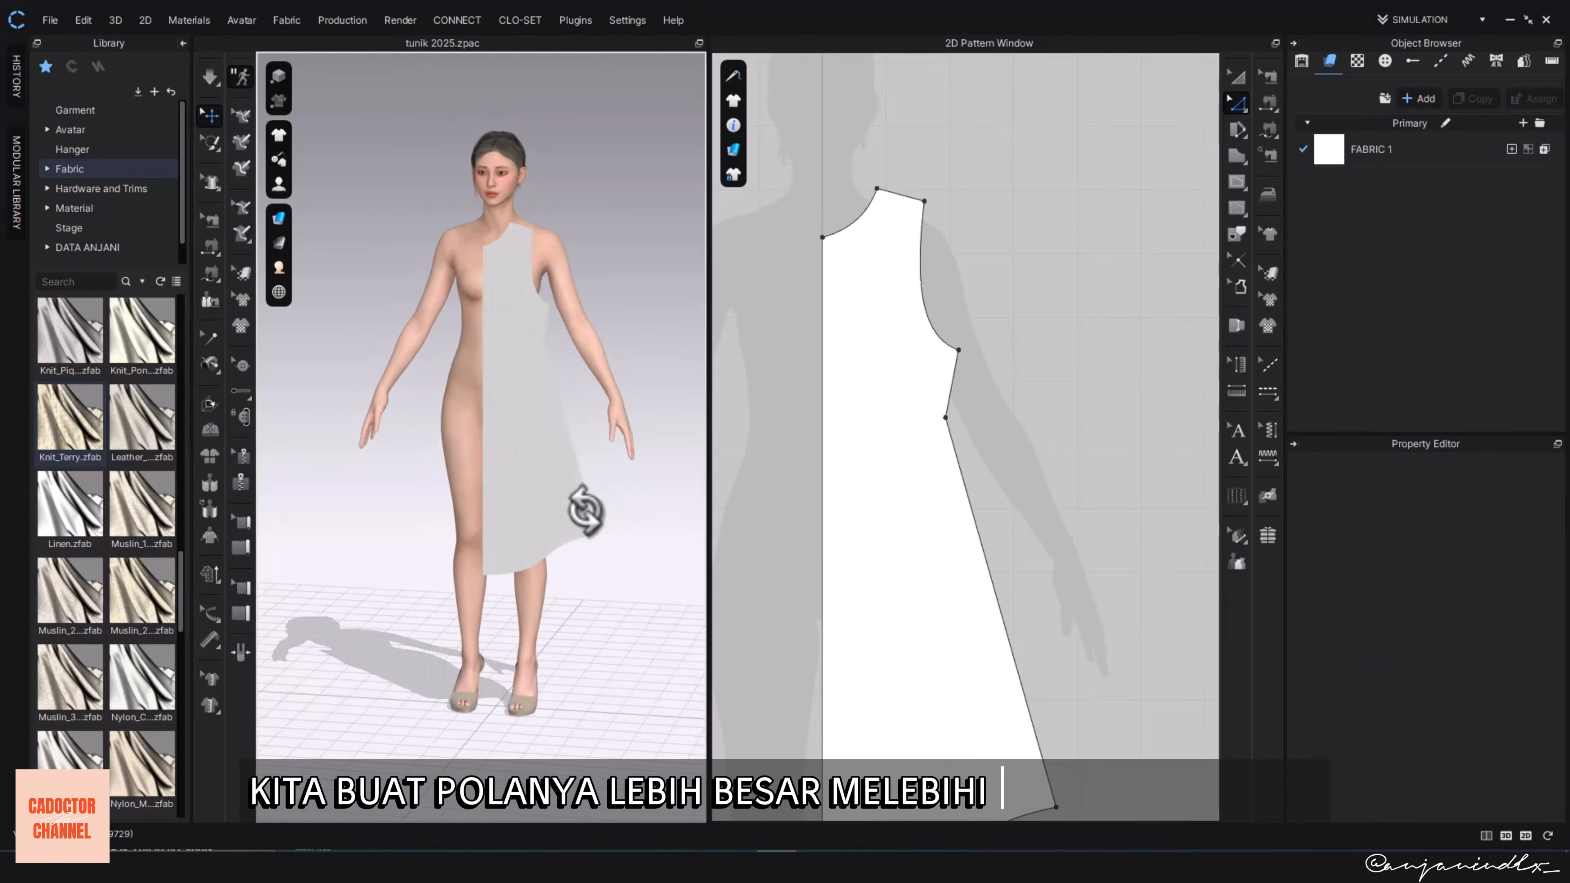
{"action": "right_click_drag", "start_coordinate": [586, 510], "coordinate": [618, 510]}
{"action": "left_click_drag", "start_coordinate": [958, 350], "coordinate": [958, 355]}
{"action": "left_click", "coordinate": [957, 277]}
{"action": "left_click", "coordinate": [961, 229]}
{"action": "left_click_drag", "start_coordinate": [924, 201], "coordinate": [854, 240]}
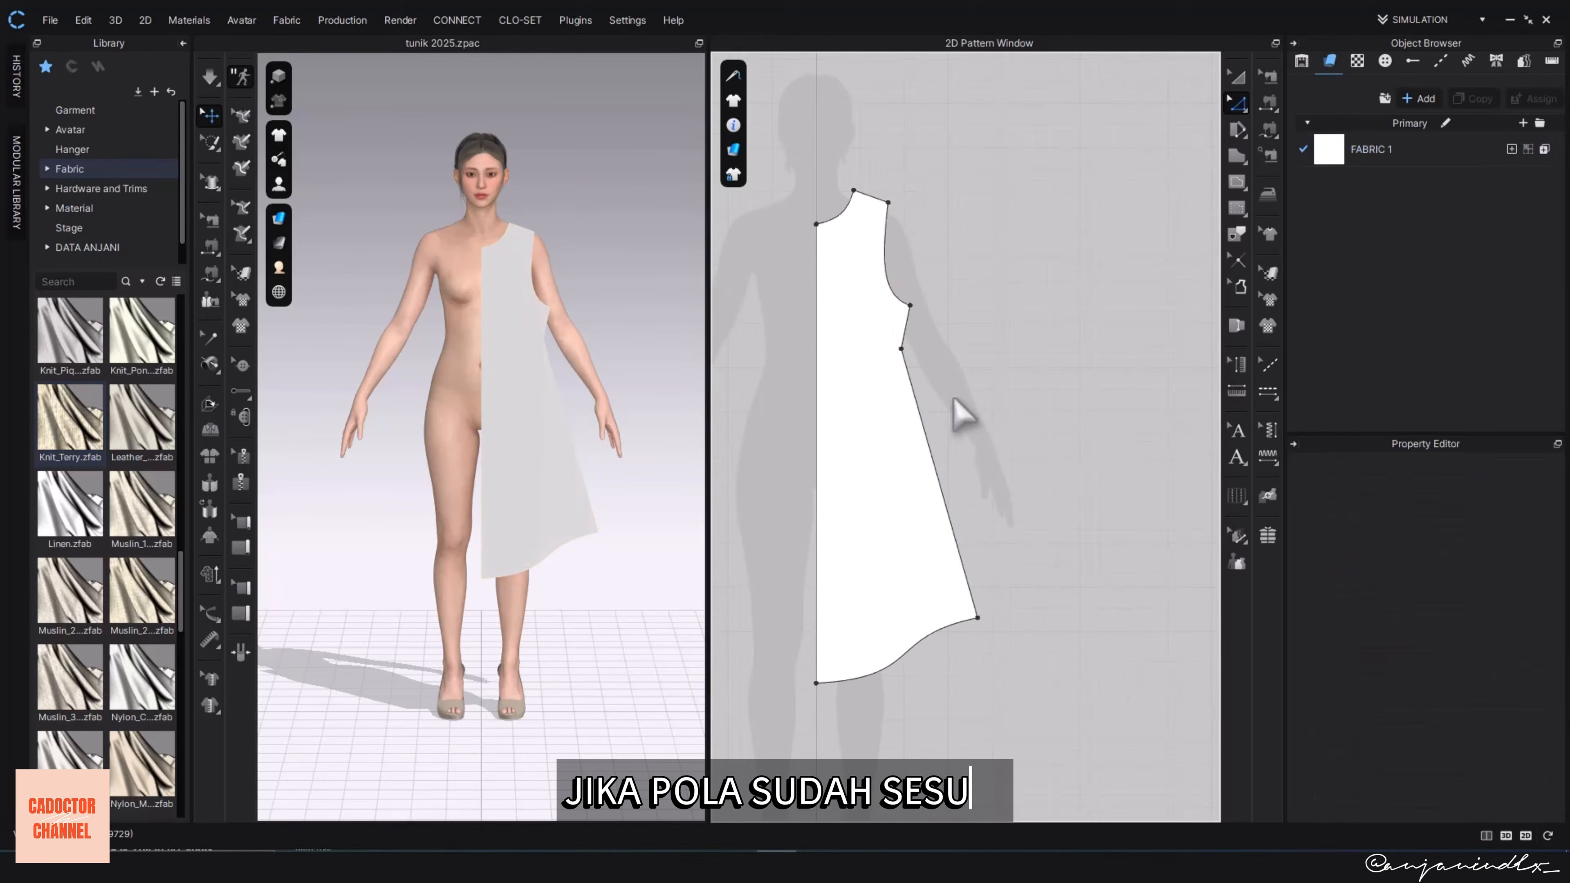
- Create a waist dart on the half front, 1.5 cm wide to each side and 12 cm high both up and down
{"action": "left_click", "coordinate": [1237, 208]}
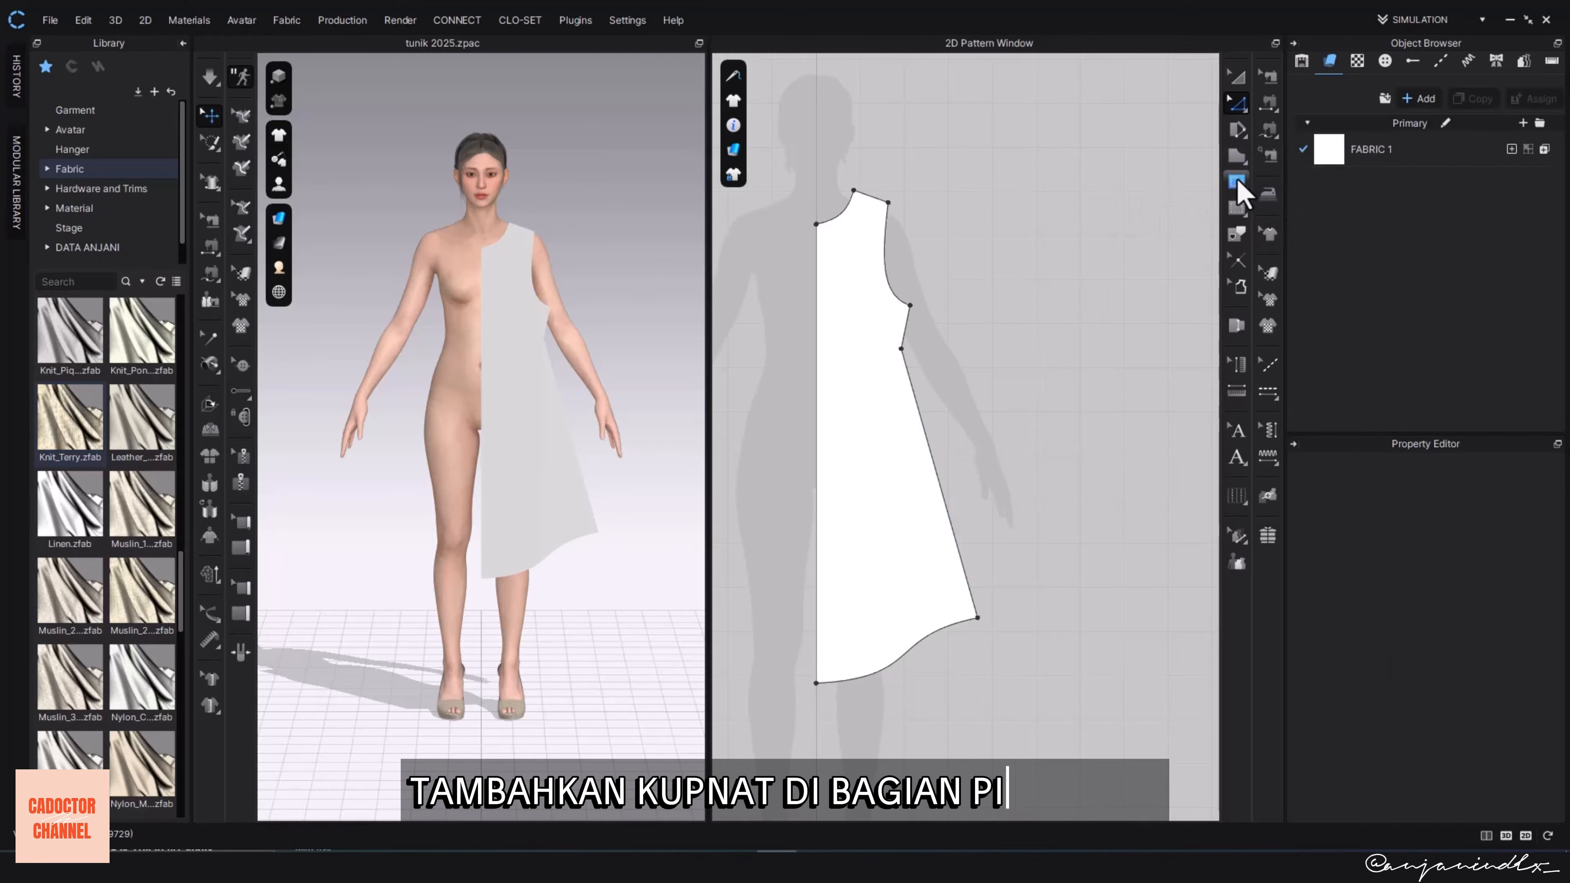
{"action": "left_click", "coordinate": [1235, 183]}
{"action": "left_click", "coordinate": [1284, 239]}
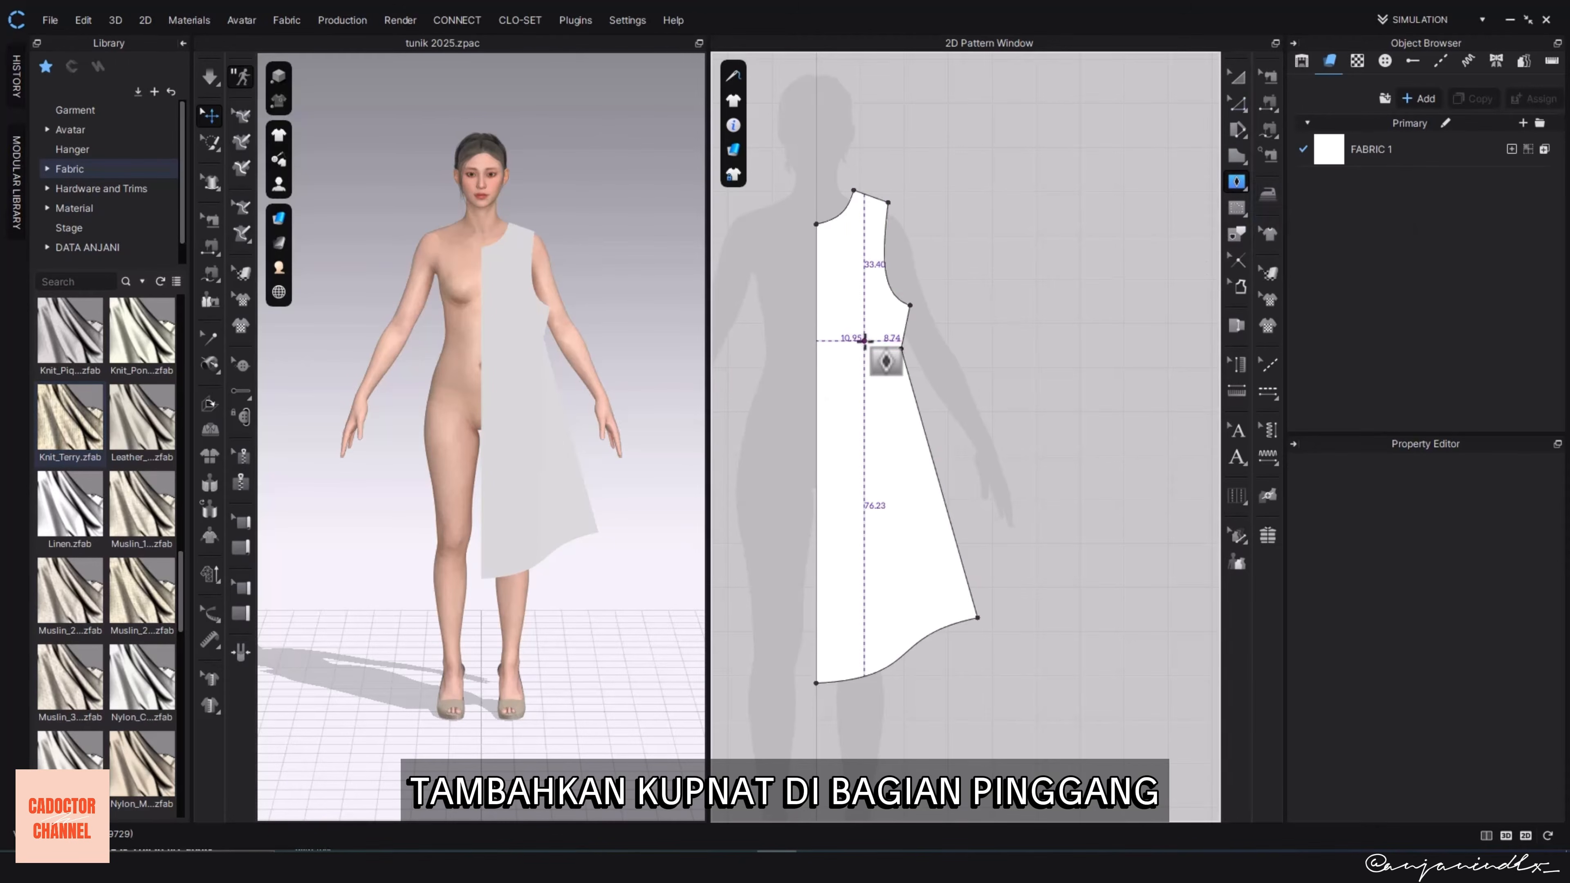
{"action": "left_click", "coordinate": [858, 344]}
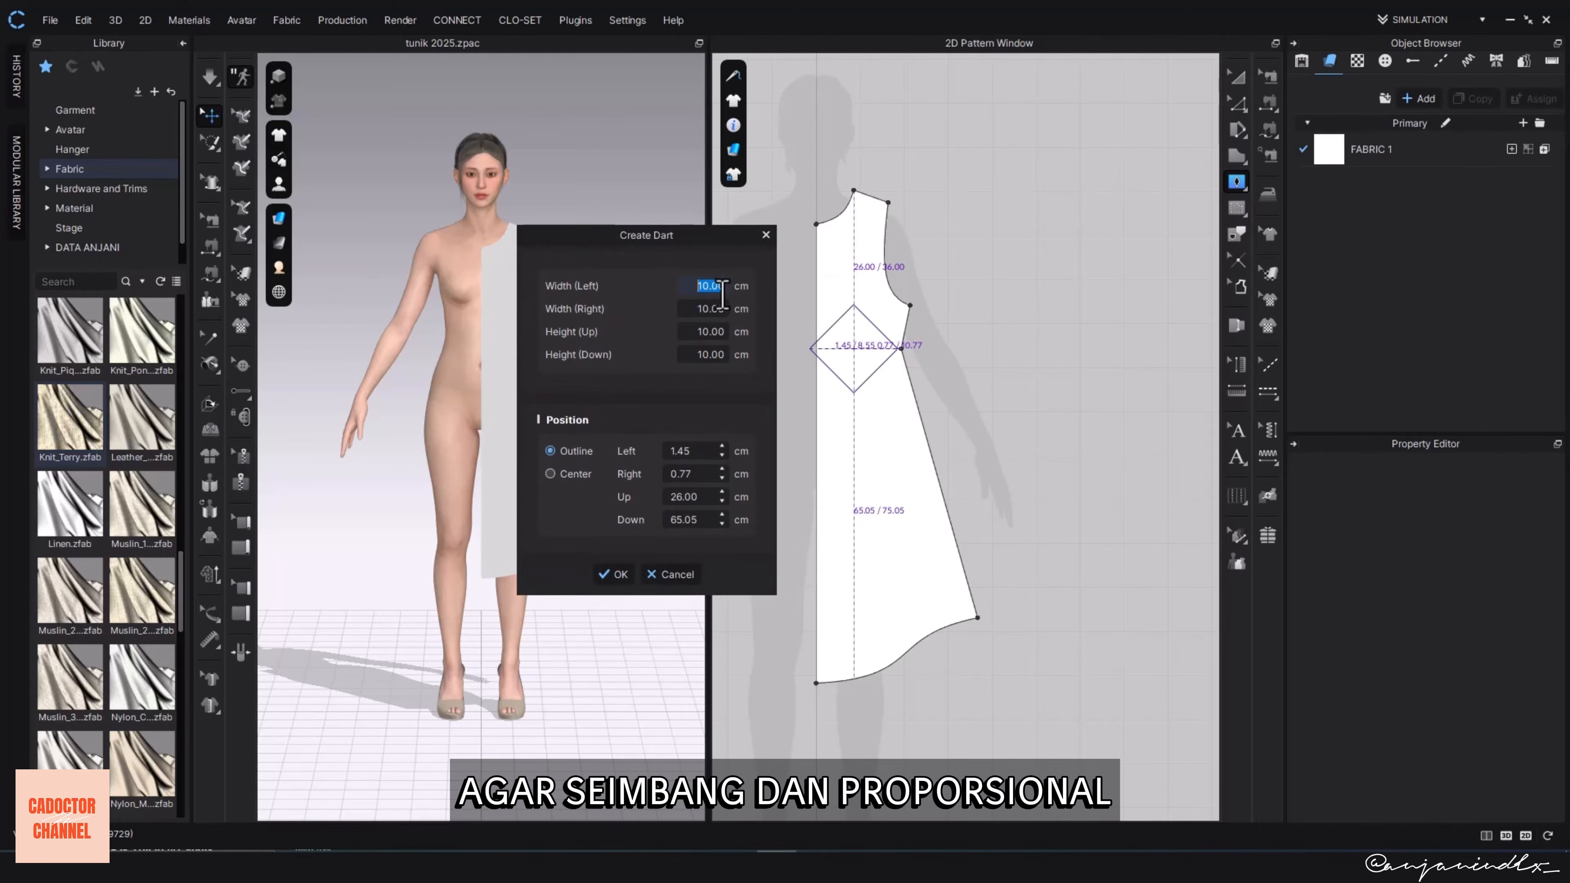
{"action": "type", "text": "12"}
{"action": "key", "text": "Tab"}
{"action": "type", "text": "12"}
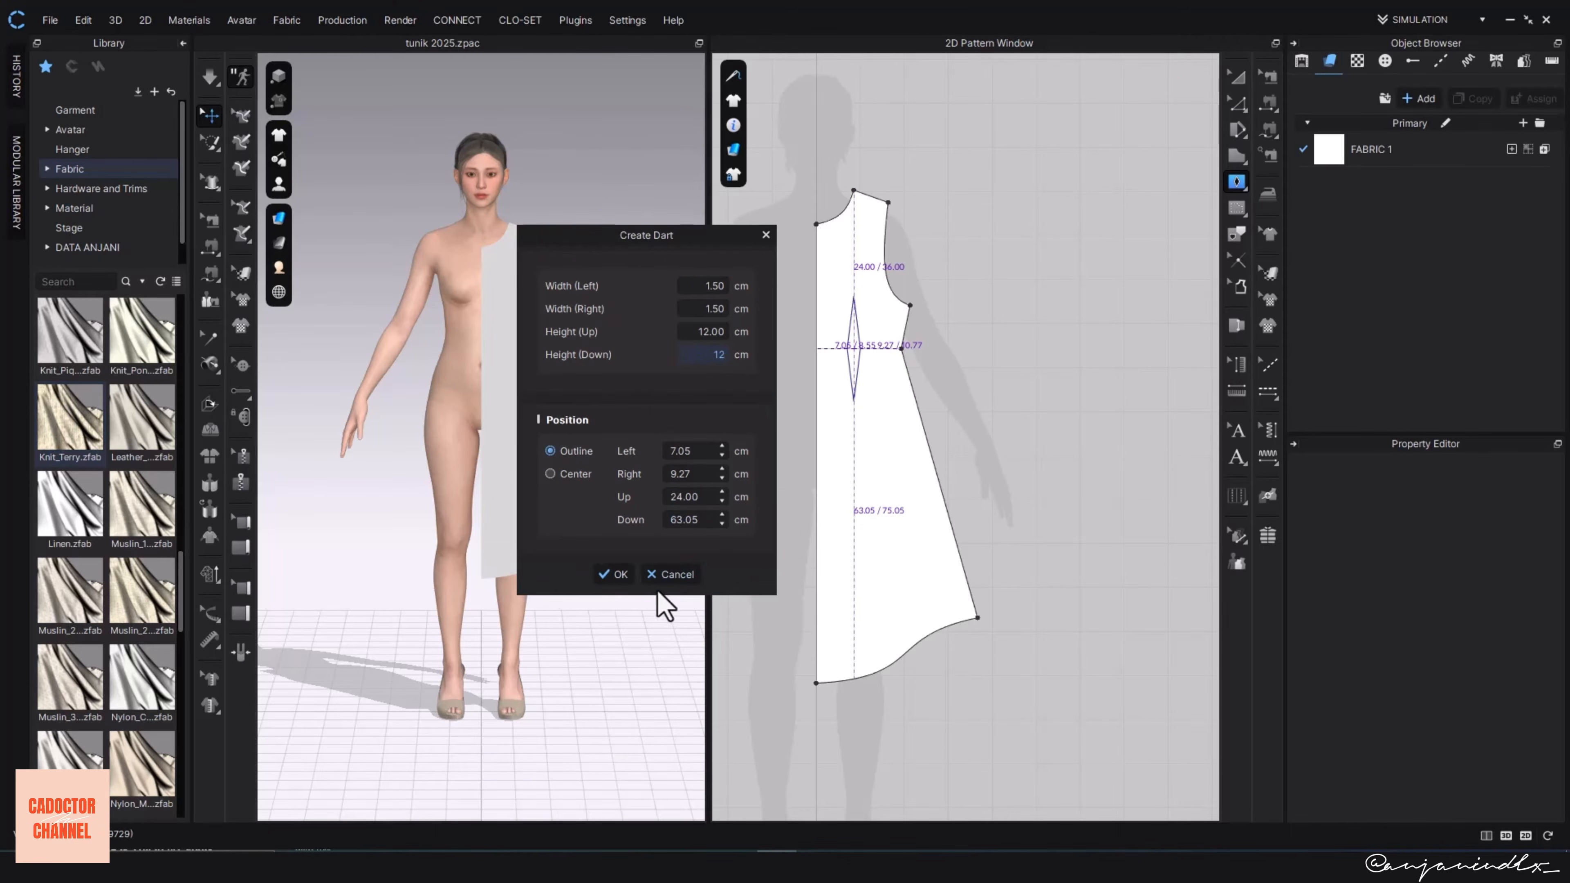
{"action": "left_click", "coordinate": [611, 574]}
- Duplicate the half front as a linked mirrored piece and place it on the other side of the centre line
{"action": "scroll", "coordinate": [899, 495], "scroll_direction": "down", "scroll_amount": 2}
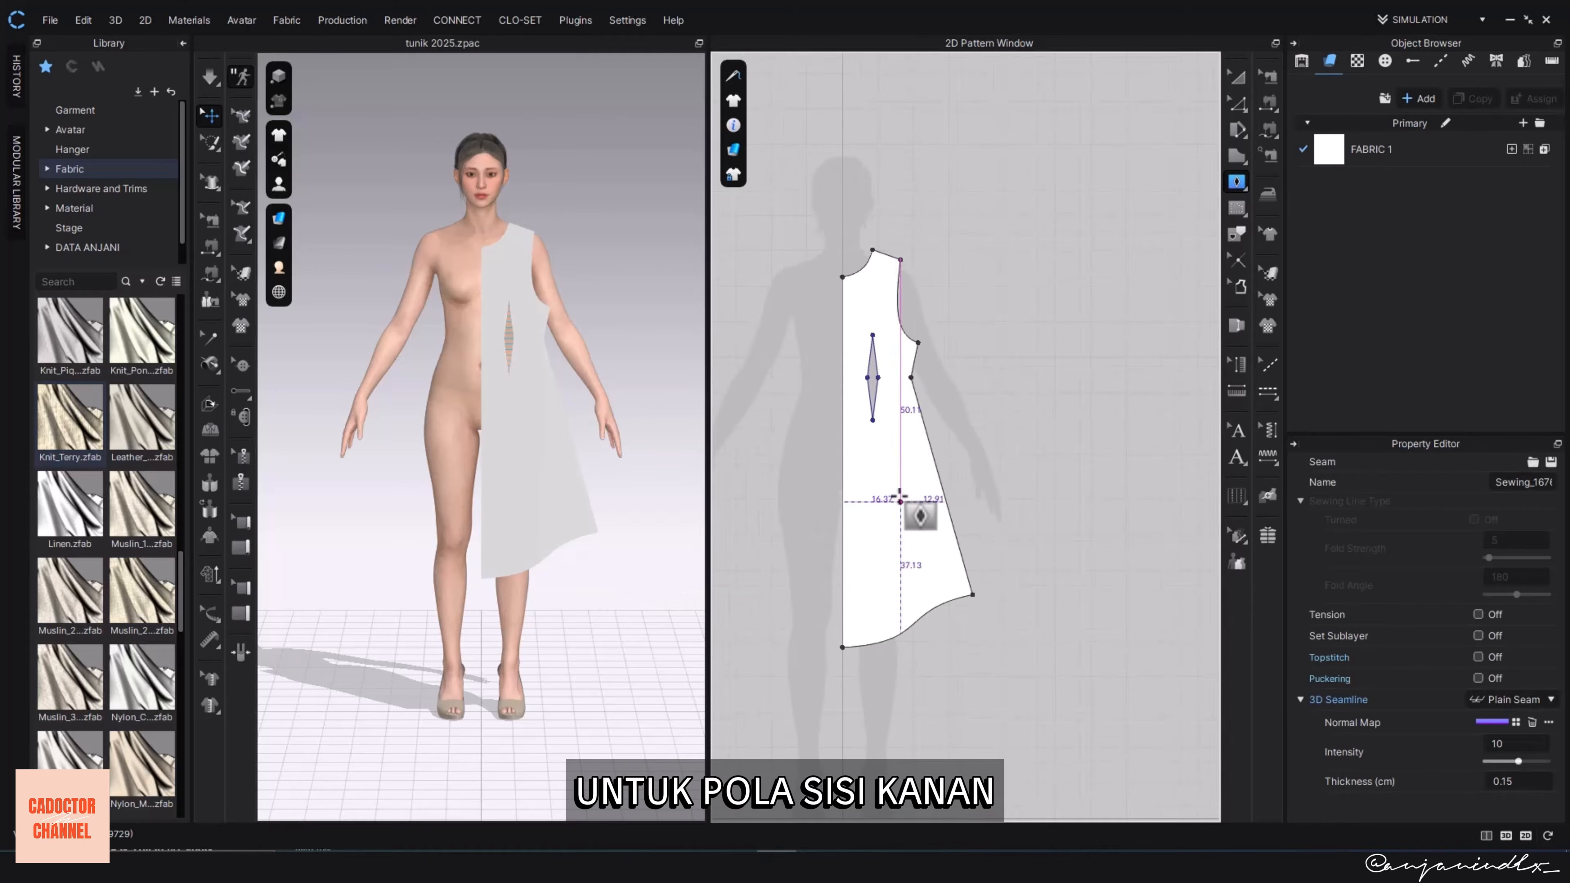
{"action": "left_click", "coordinate": [883, 501]}
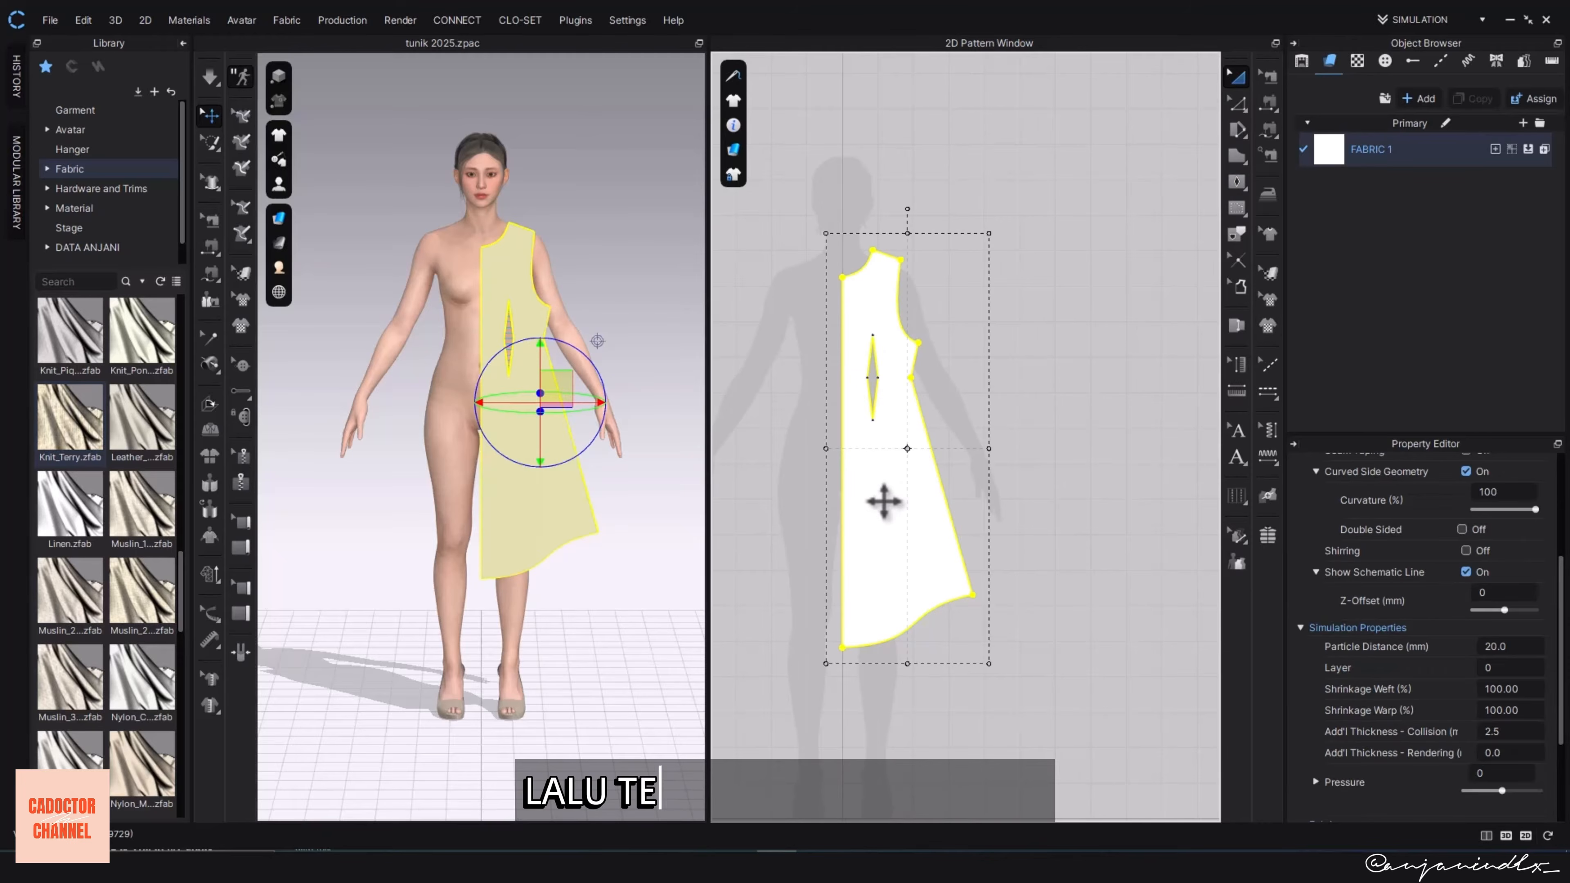
{"action": "key", "text": "ctrl+d"}
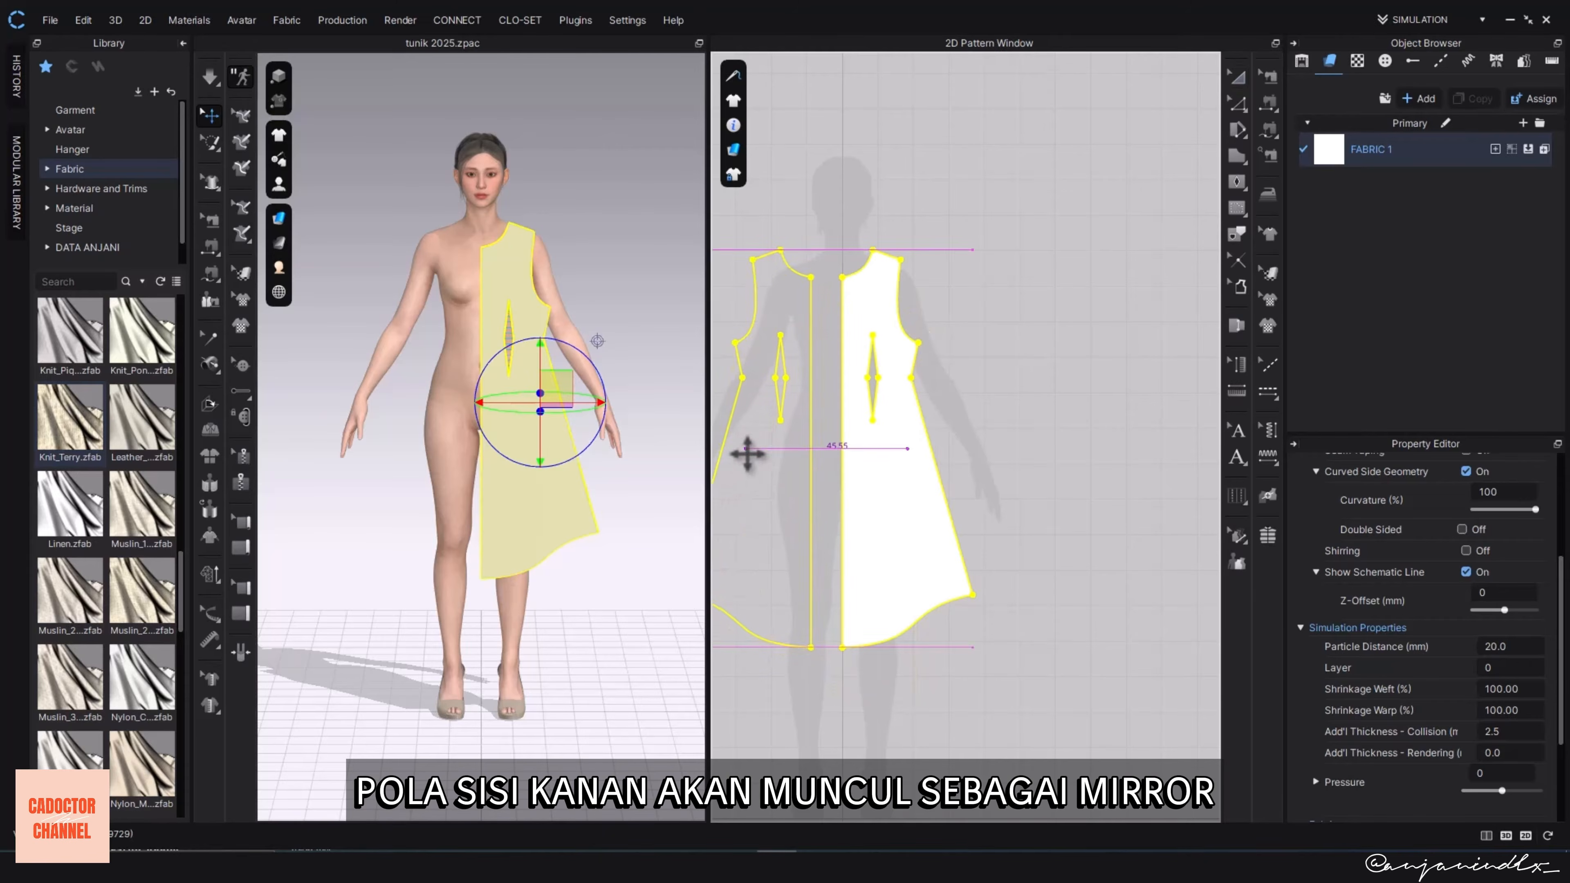
{"action": "left_click", "coordinate": [748, 454]}
{"action": "middle_click_drag", "start_coordinate": [848, 518], "coordinate": [1026, 524]}
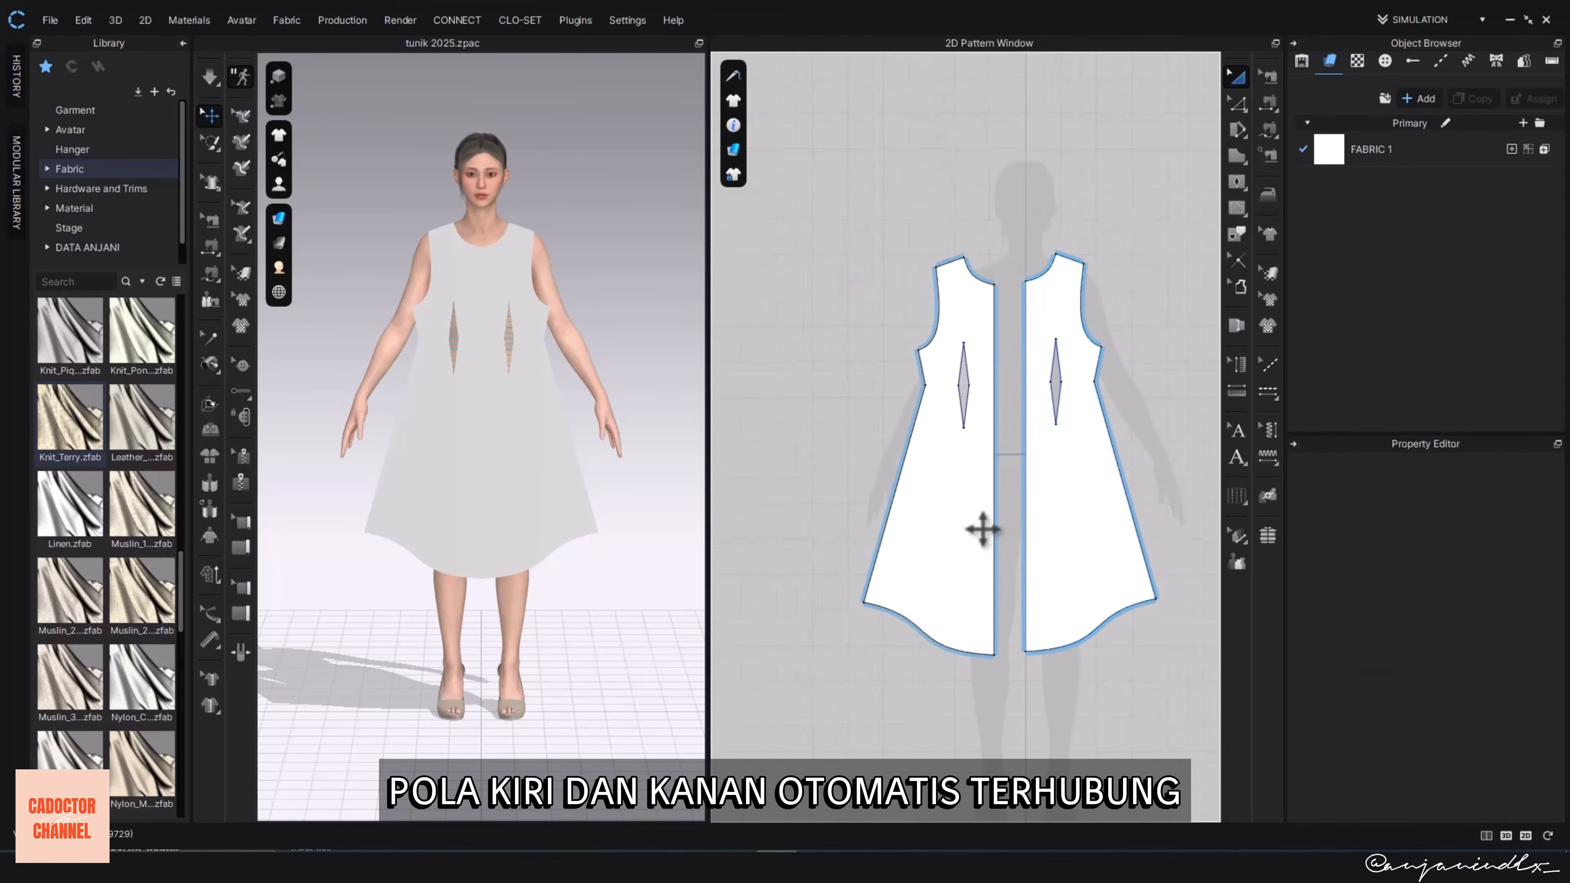
- Copy the mirrored half front and paste it level beside the front pieces as the base for the back
{"action": "left_click", "coordinate": [951, 529]}
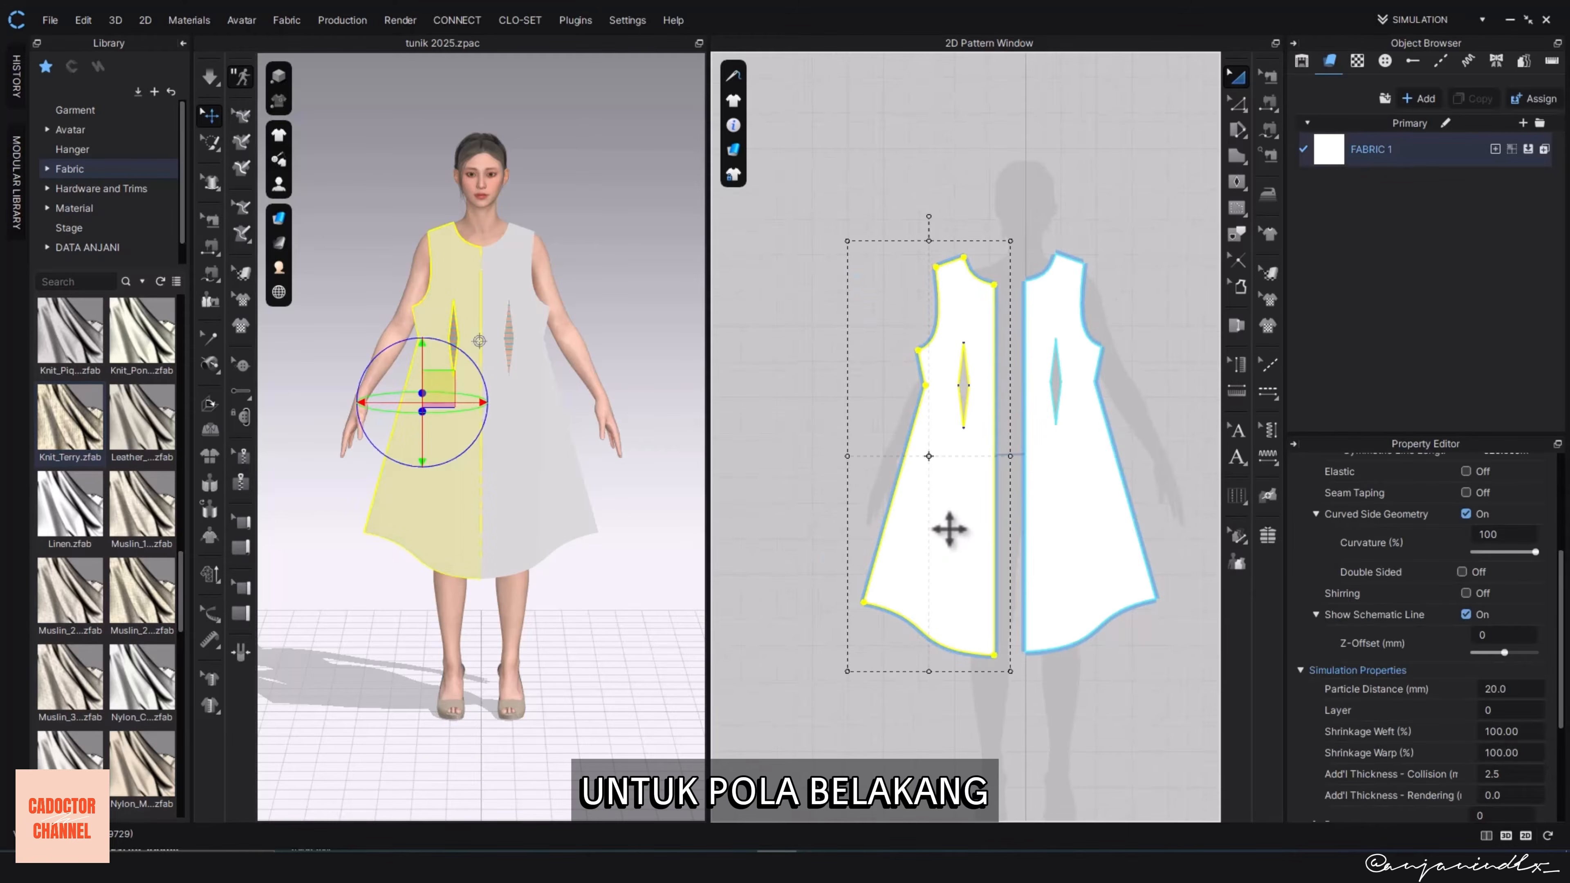
{"action": "key", "text": "ctrl+c"}
{"action": "scroll", "coordinate": [954, 528], "scroll_direction": "down", "scroll_amount": 3}
{"action": "key", "text": "ctrl+v"}
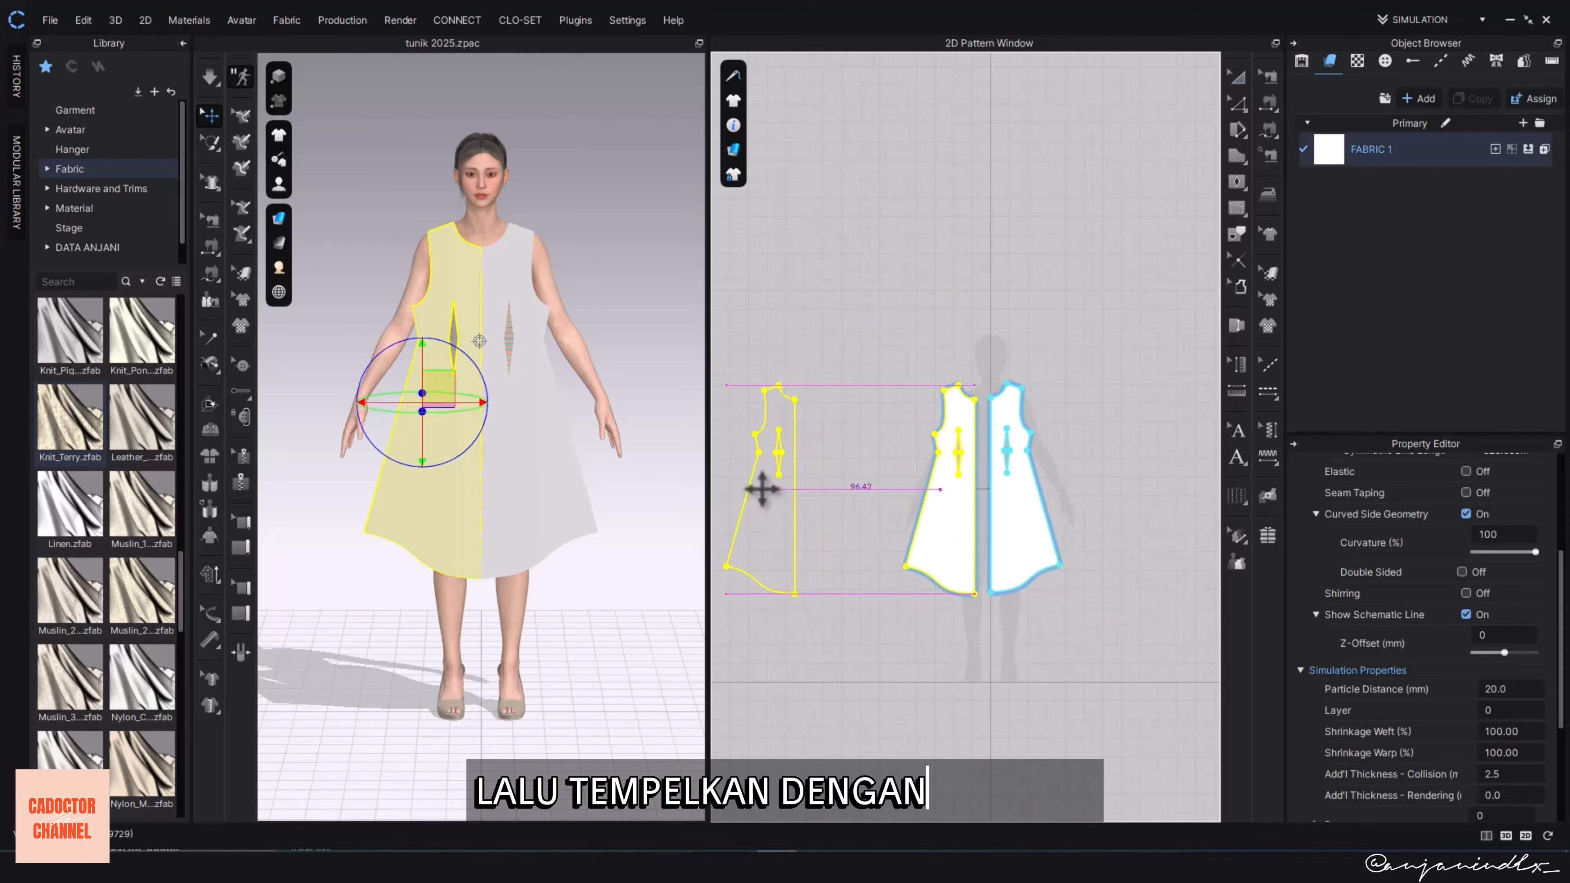
{"action": "left_click", "coordinate": [762, 486]}
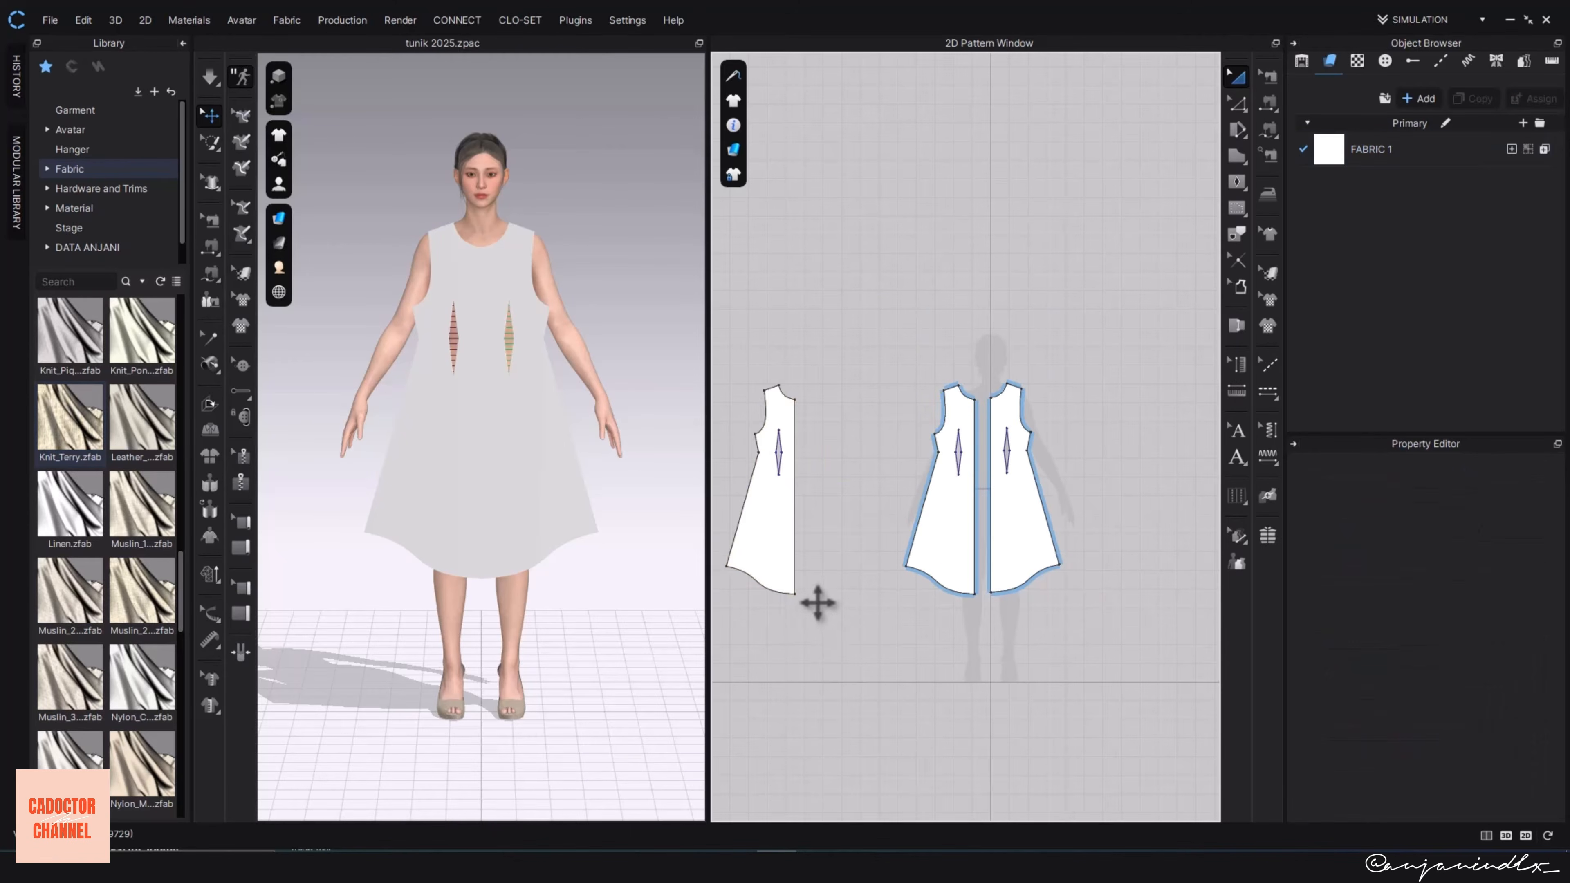
- Unfold the pasted half along its centre line with symmetric editing and sewing to form the full back piece
{"action": "left_click", "coordinate": [795, 561]}
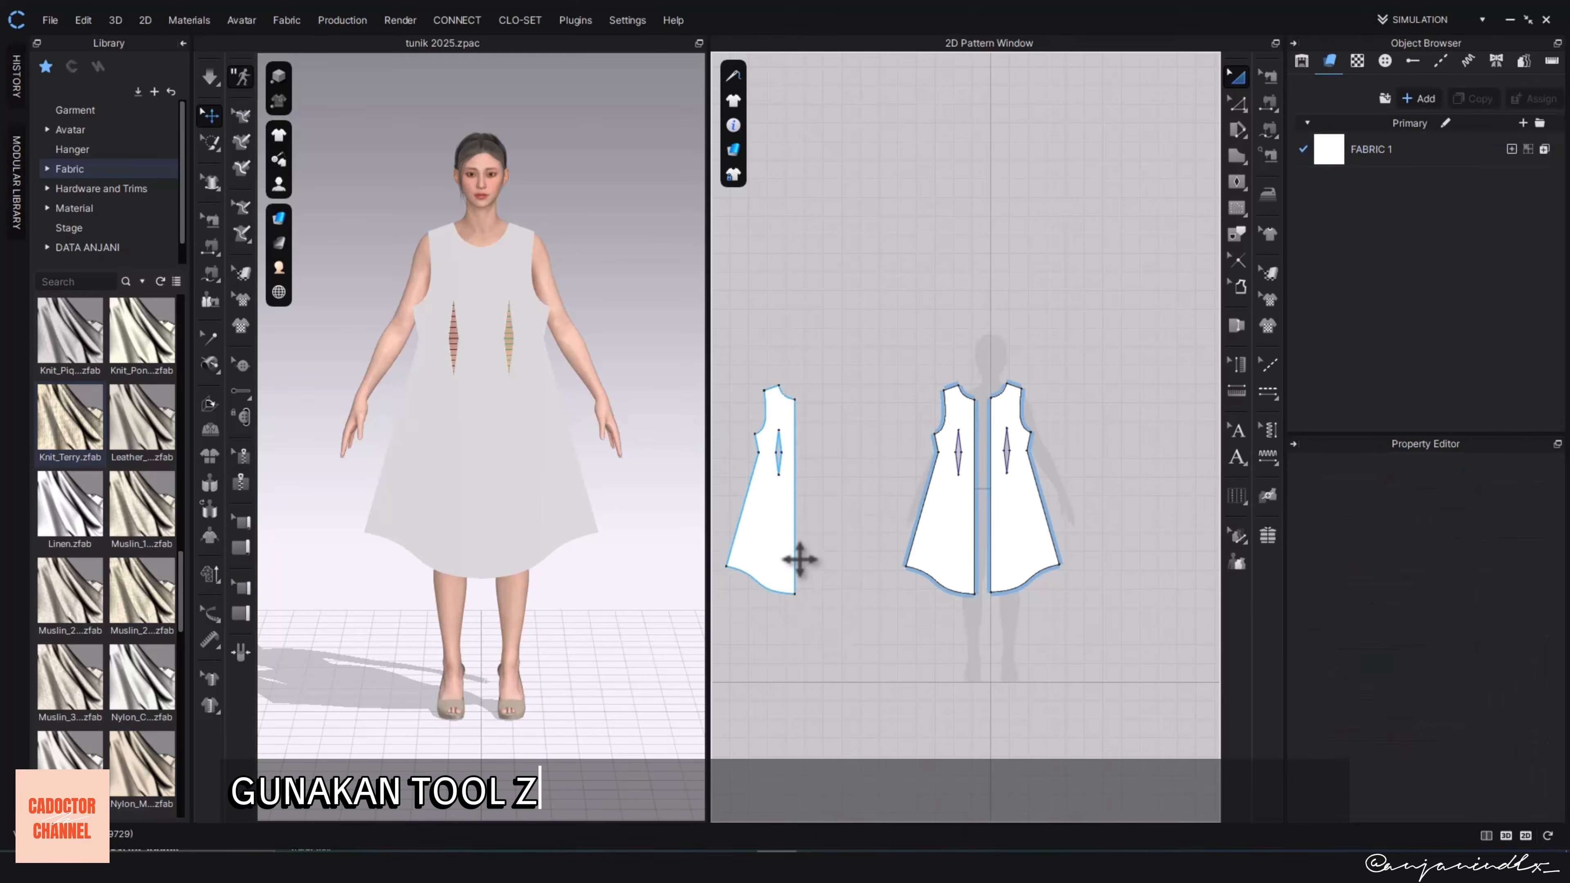
{"action": "left_click", "coordinate": [830, 560]}
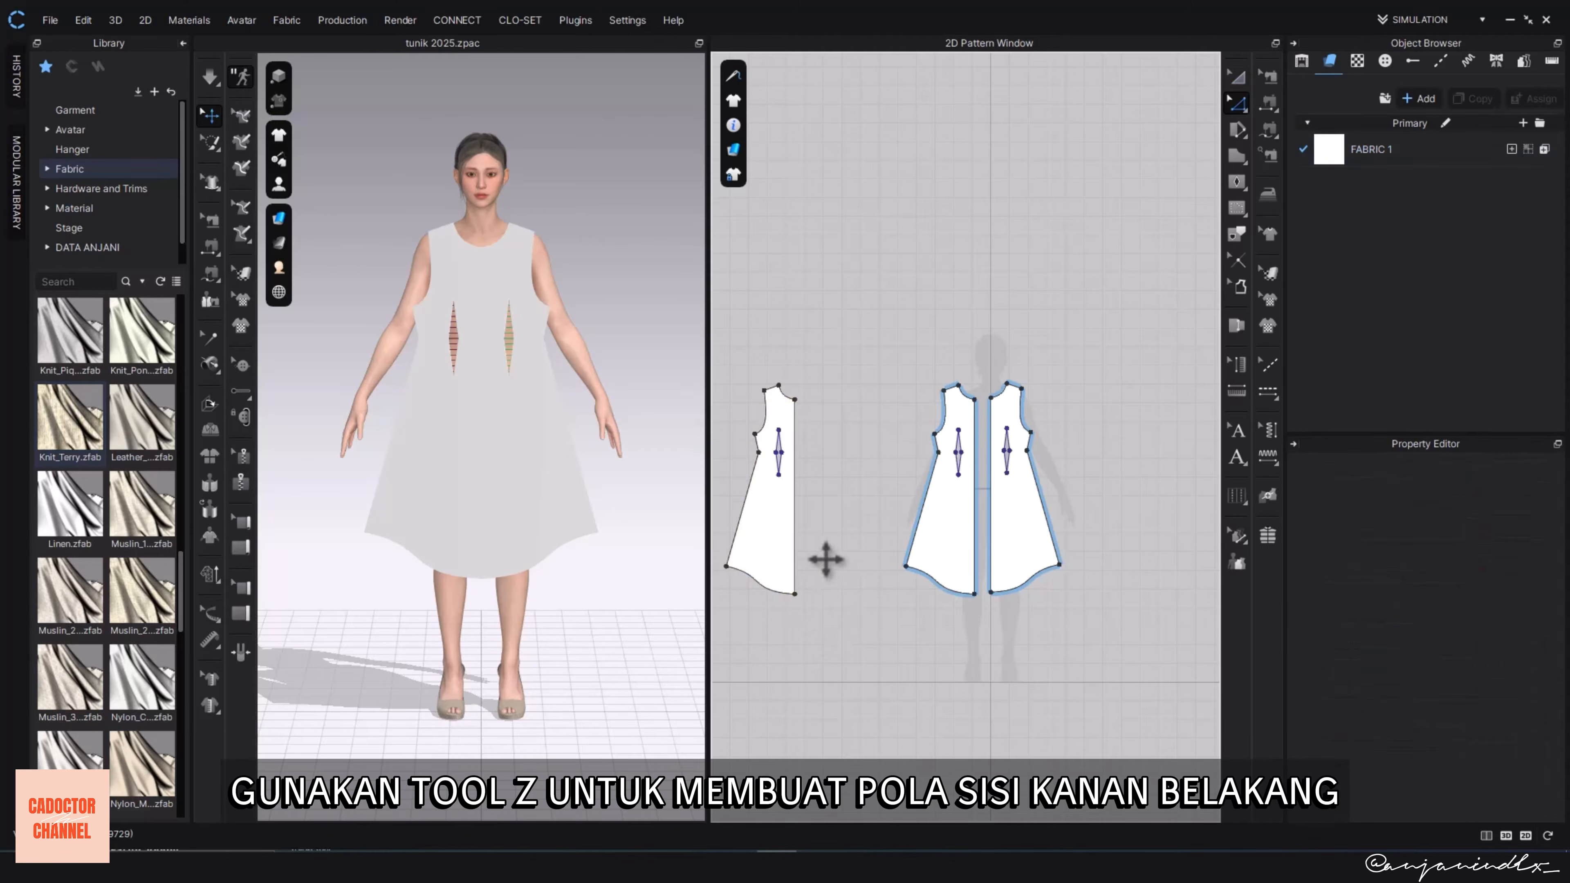
{"action": "left_click", "coordinate": [796, 558]}
{"action": "right_click", "coordinate": [800, 559]}
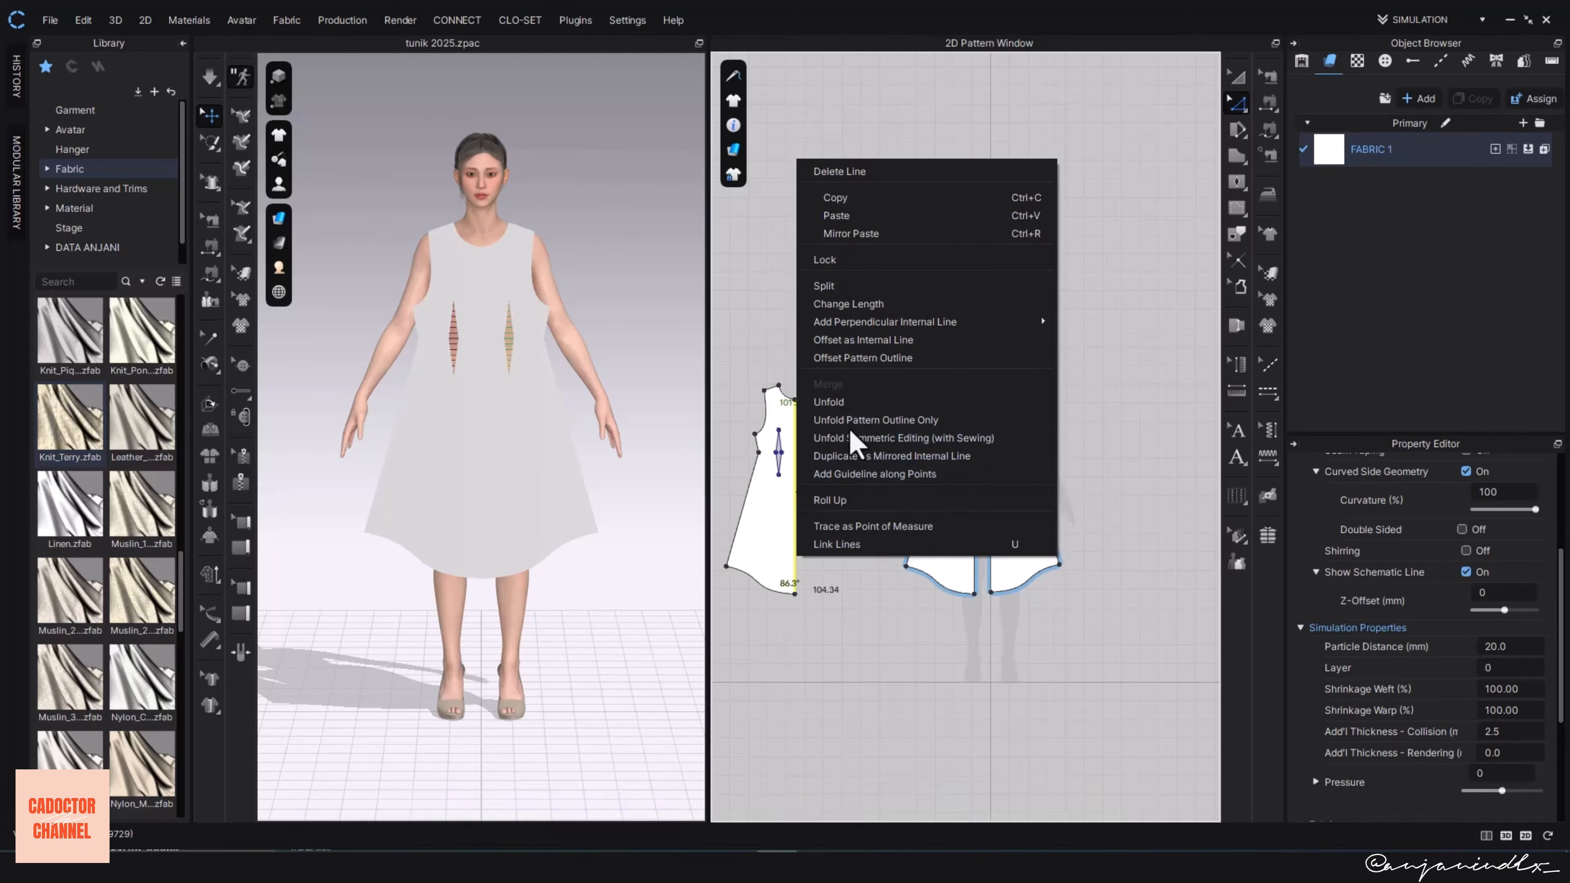
{"action": "left_click", "coordinate": [859, 439]}
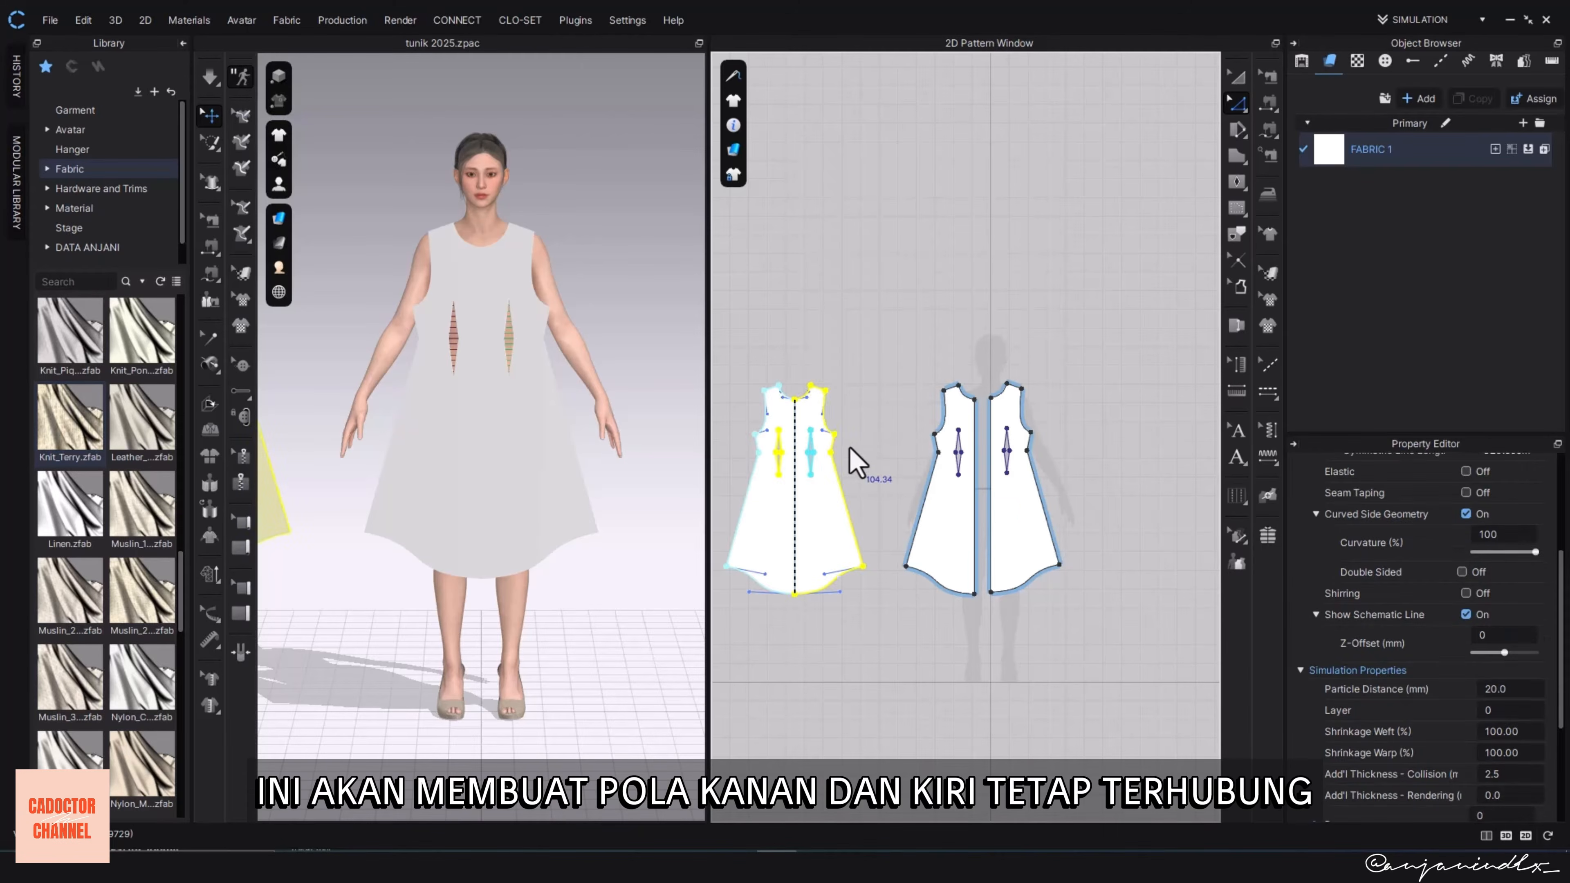
- Raise the back neckline's centre point and reshape it into a shallower curve, about 9.5 cm per half
{"action": "scroll", "coordinate": [881, 512], "scroll_direction": "up", "scroll_amount": 2}
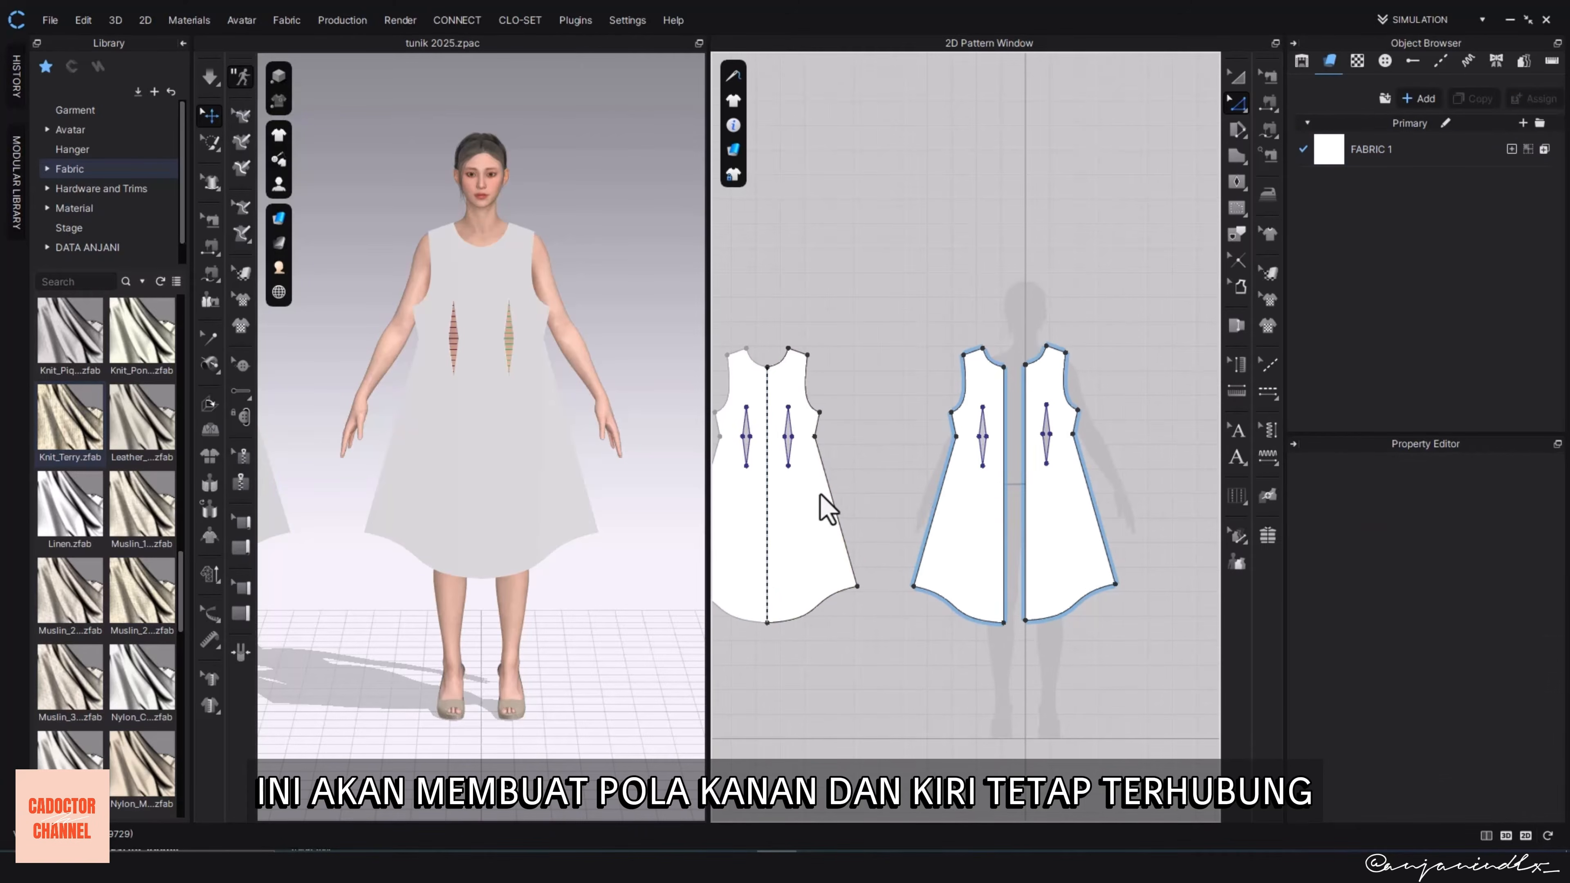
{"action": "scroll", "coordinate": [763, 365], "scroll_direction": "up", "scroll_amount": 5}
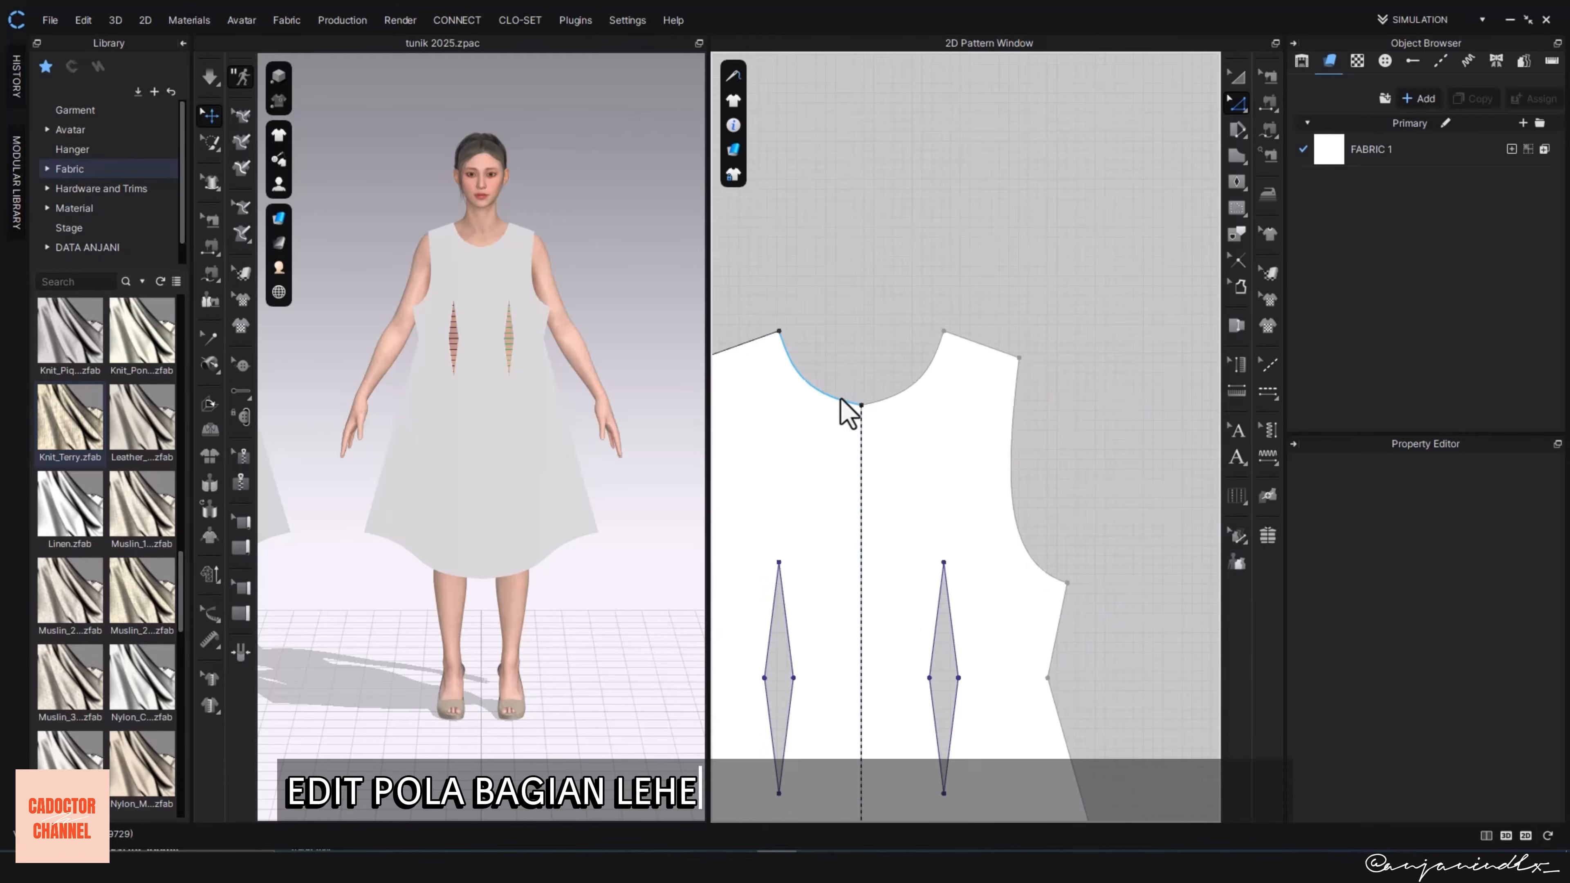
{"action": "left_click", "coordinate": [861, 406]}
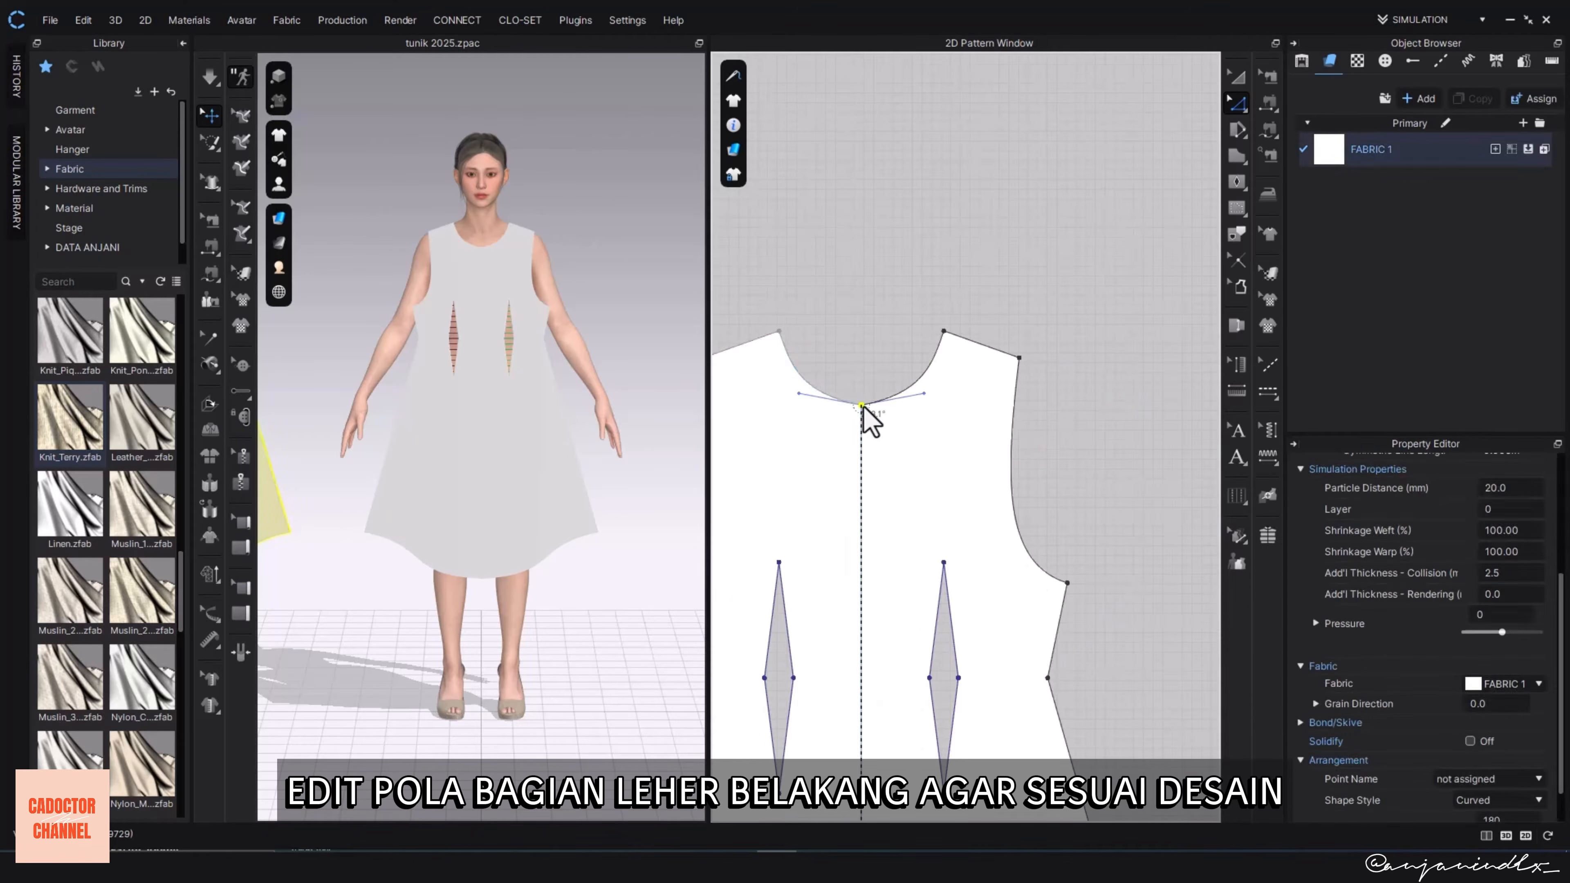
{"action": "left_click", "coordinate": [885, 316]}
{"action": "left_click_drag", "start_coordinate": [862, 367], "coordinate": [828, 365]}
{"action": "left_click", "coordinate": [816, 354]}
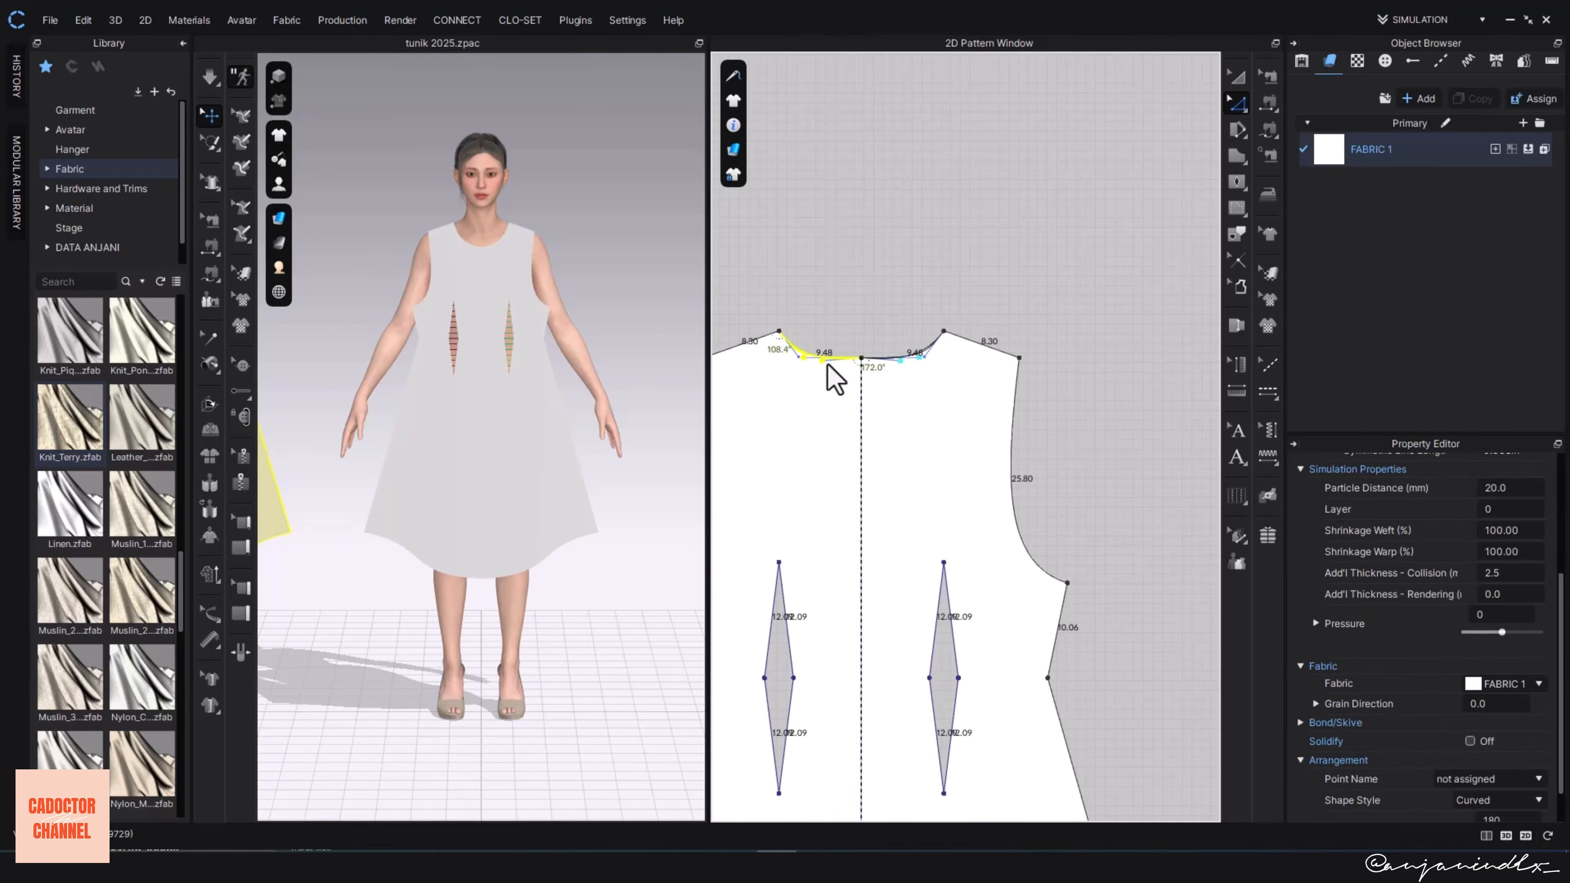
{"action": "left_click", "coordinate": [883, 403]}
{"action": "left_click", "coordinate": [832, 362]}
{"action": "scroll", "coordinate": [834, 377], "scroll_direction": "down", "scroll_amount": 6}
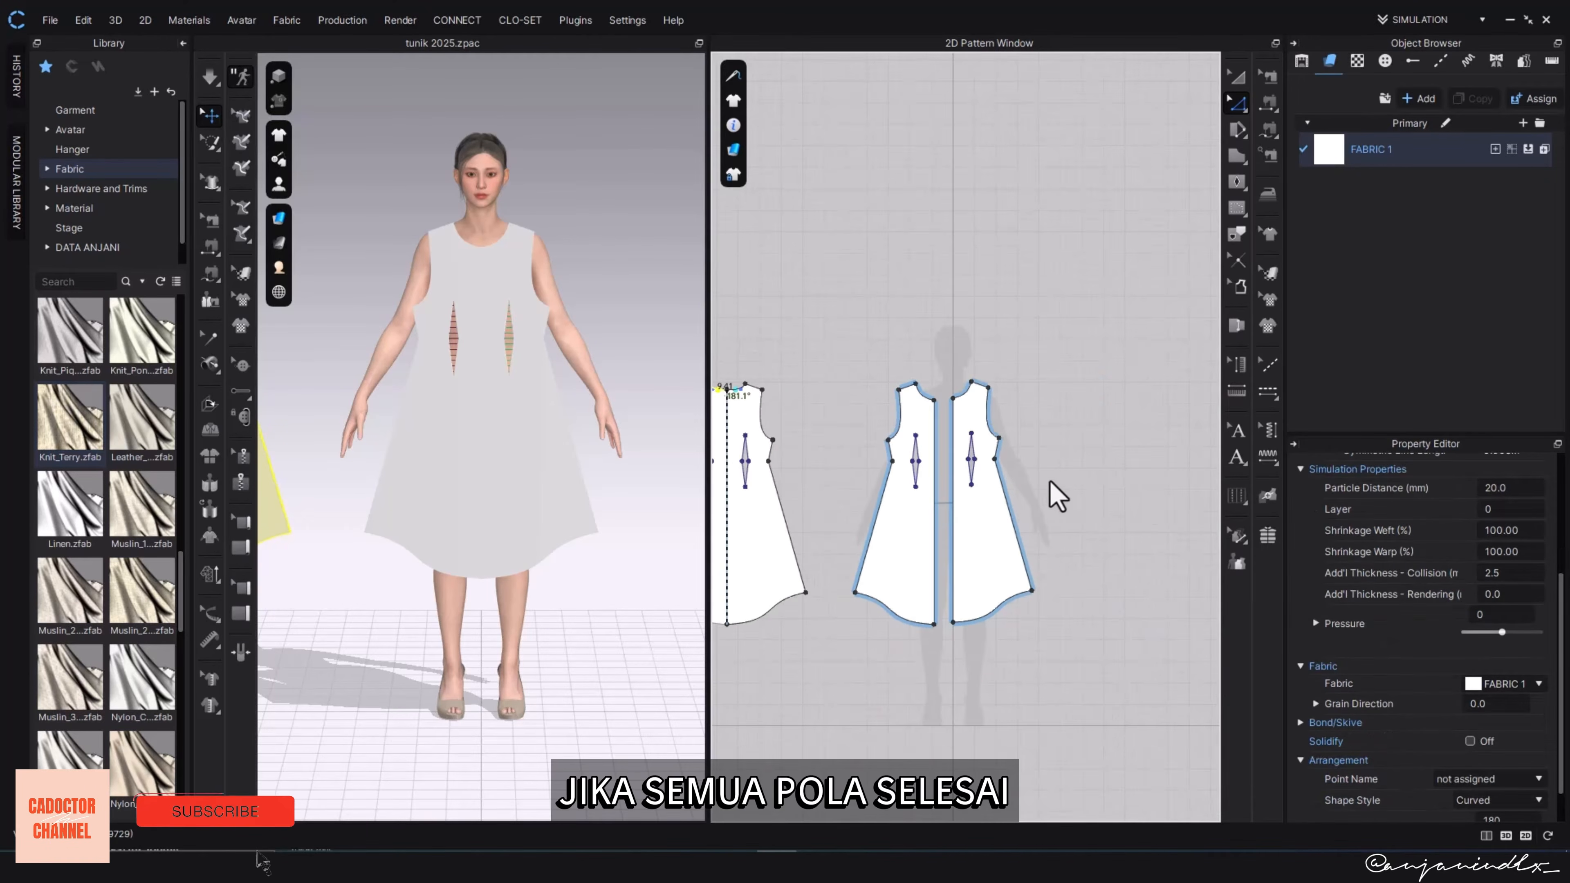
- Arrange the back piece behind the avatar and the two front pieces around its chest using the arrangement points
{"action": "right_click_drag", "start_coordinate": [567, 525], "coordinate": [645, 502]}
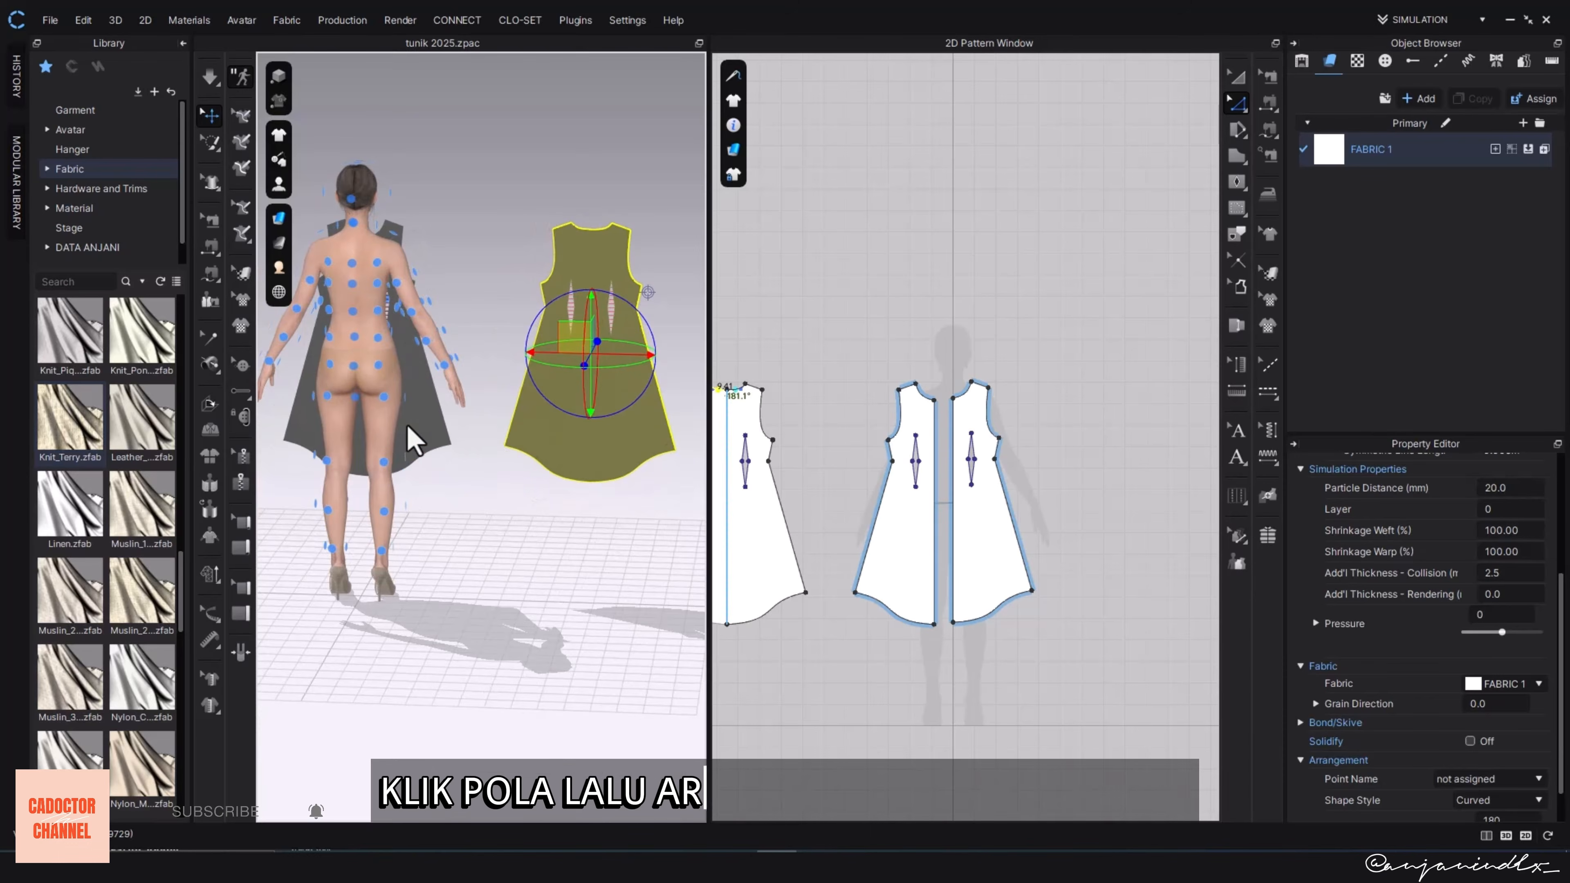
{"action": "middle_click_drag", "start_coordinate": [412, 439], "coordinate": [497, 479]}
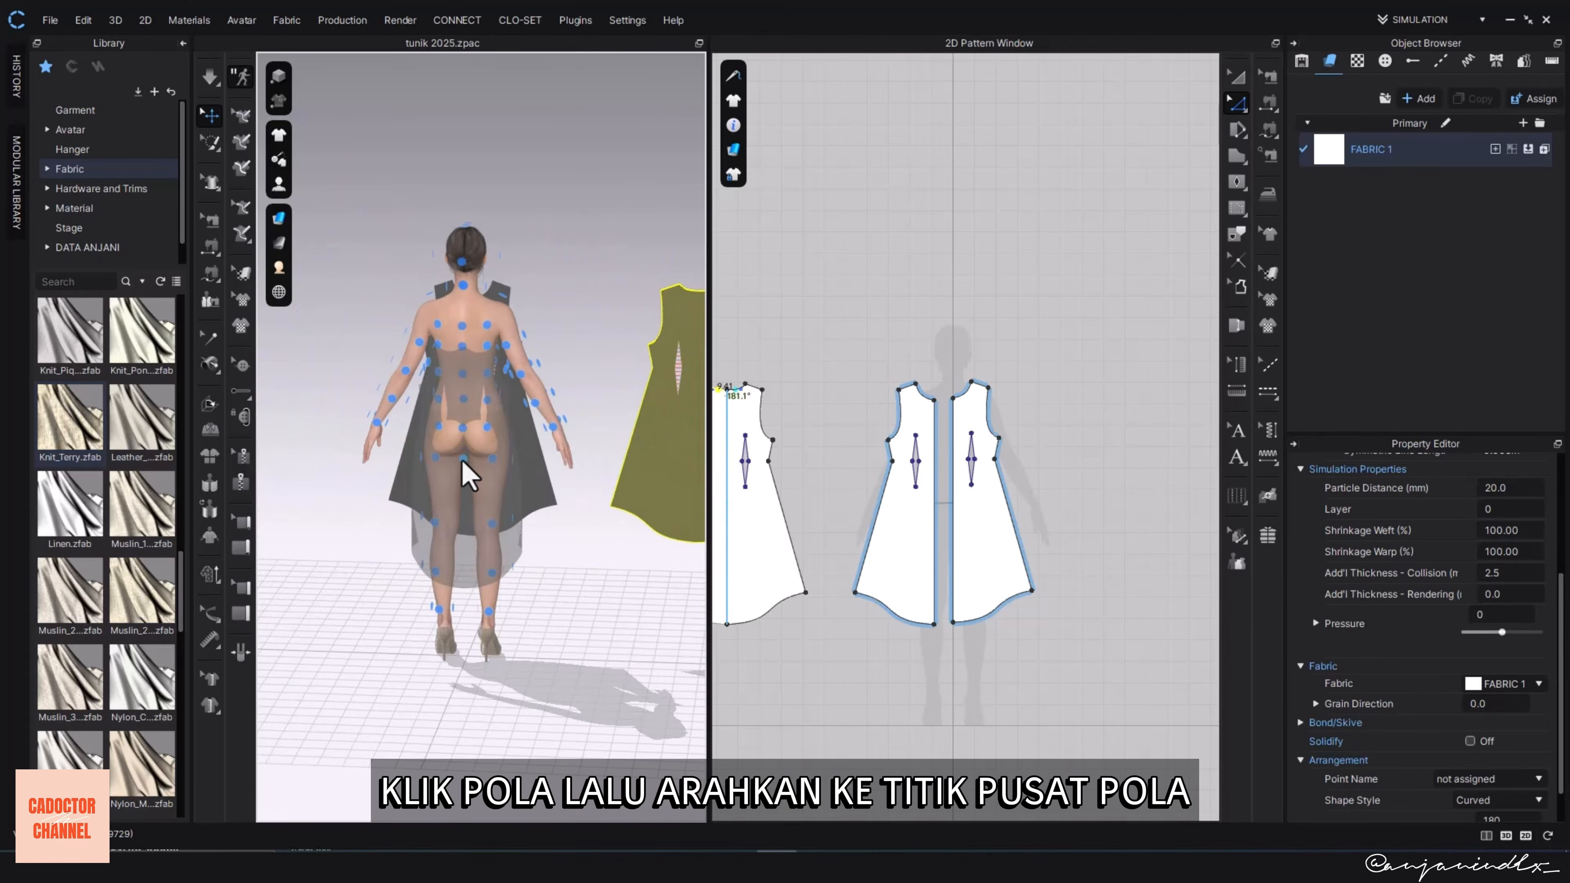
{"action": "left_click", "coordinate": [467, 476]}
{"action": "right_click_drag", "start_coordinate": [468, 476], "coordinate": [509, 519]}
{"action": "left_click", "coordinate": [403, 484]}
{"action": "left_click", "coordinate": [634, 490]}
{"action": "left_click", "coordinate": [500, 484]}
{"action": "left_click", "coordinate": [378, 463]}
{"action": "left_click", "coordinate": [504, 449]}
{"action": "left_click", "coordinate": [564, 458]}
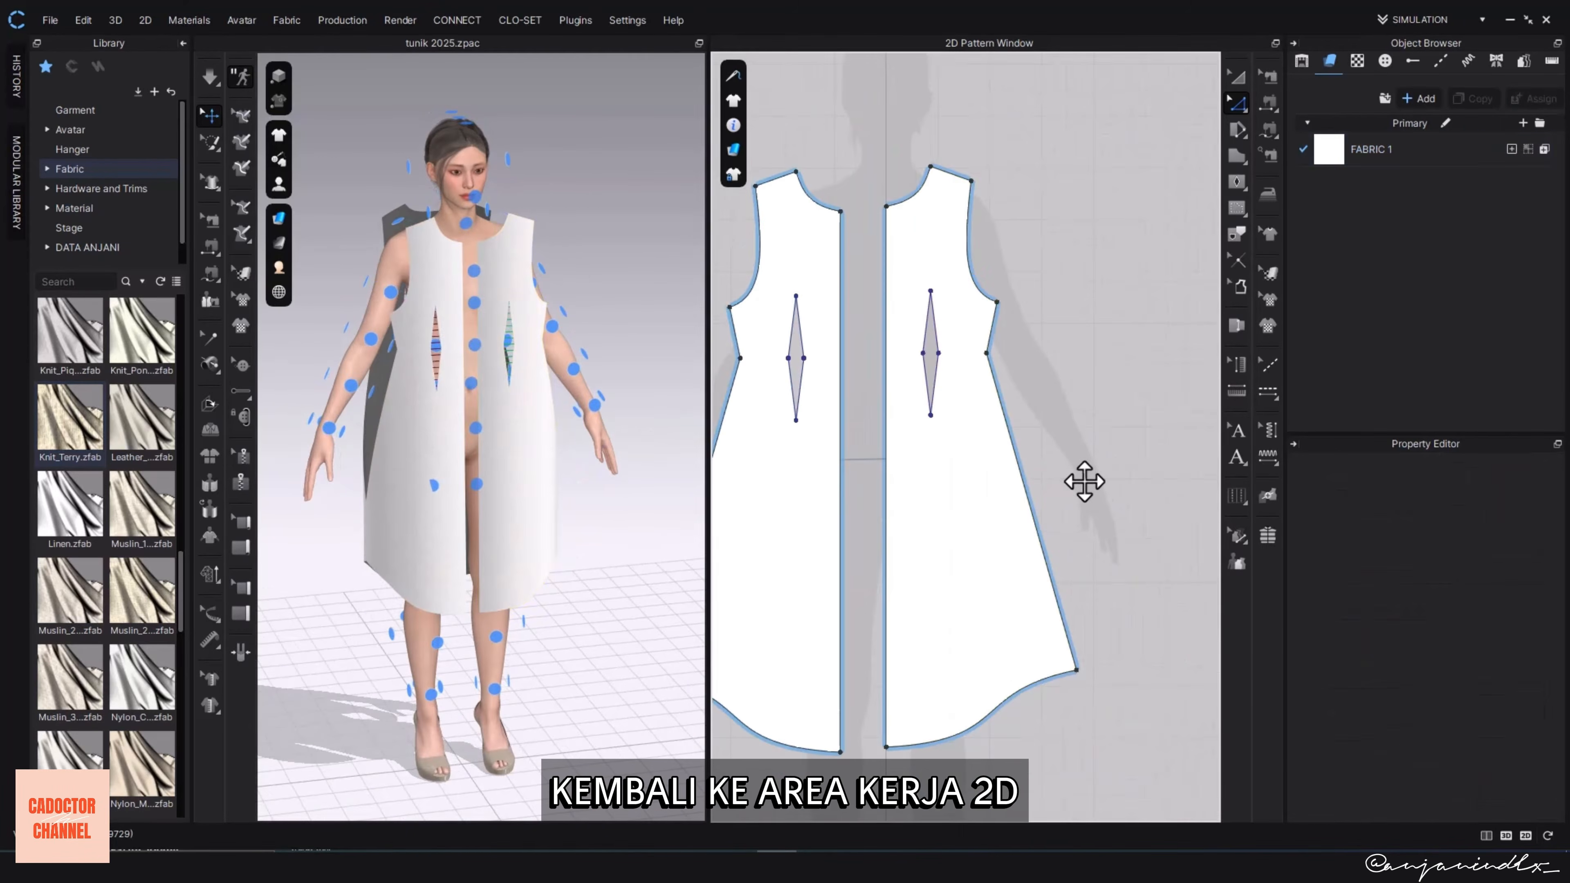
- Extend the centre front edges outward by 3 cm with a pattern outline offset to form the button placket
{"action": "left_click", "coordinate": [840, 555]}
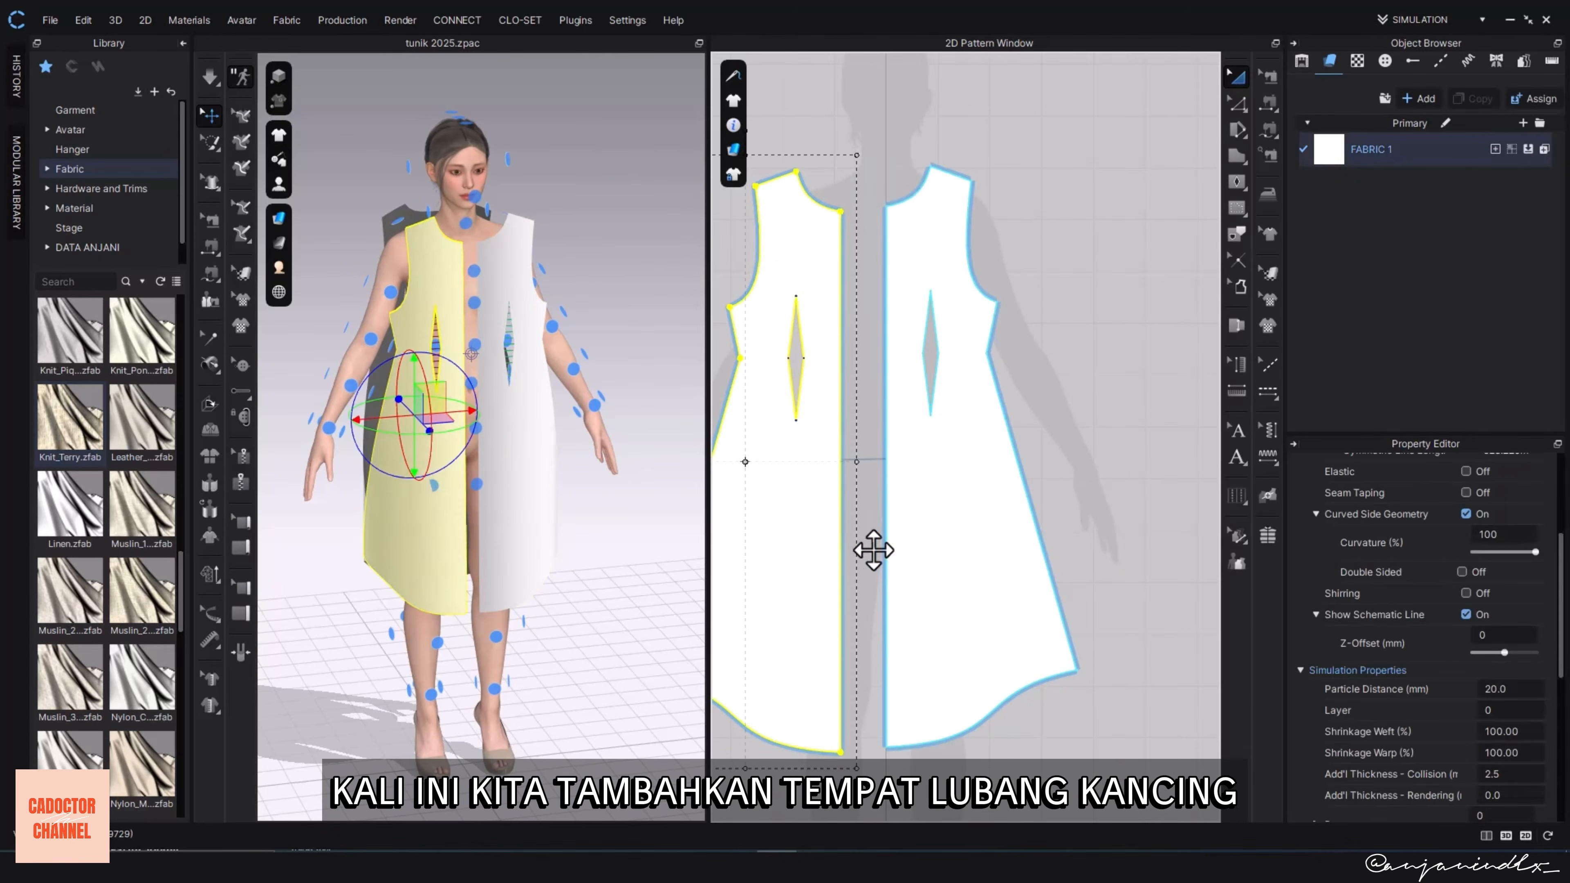
{"action": "left_click", "coordinate": [869, 550]}
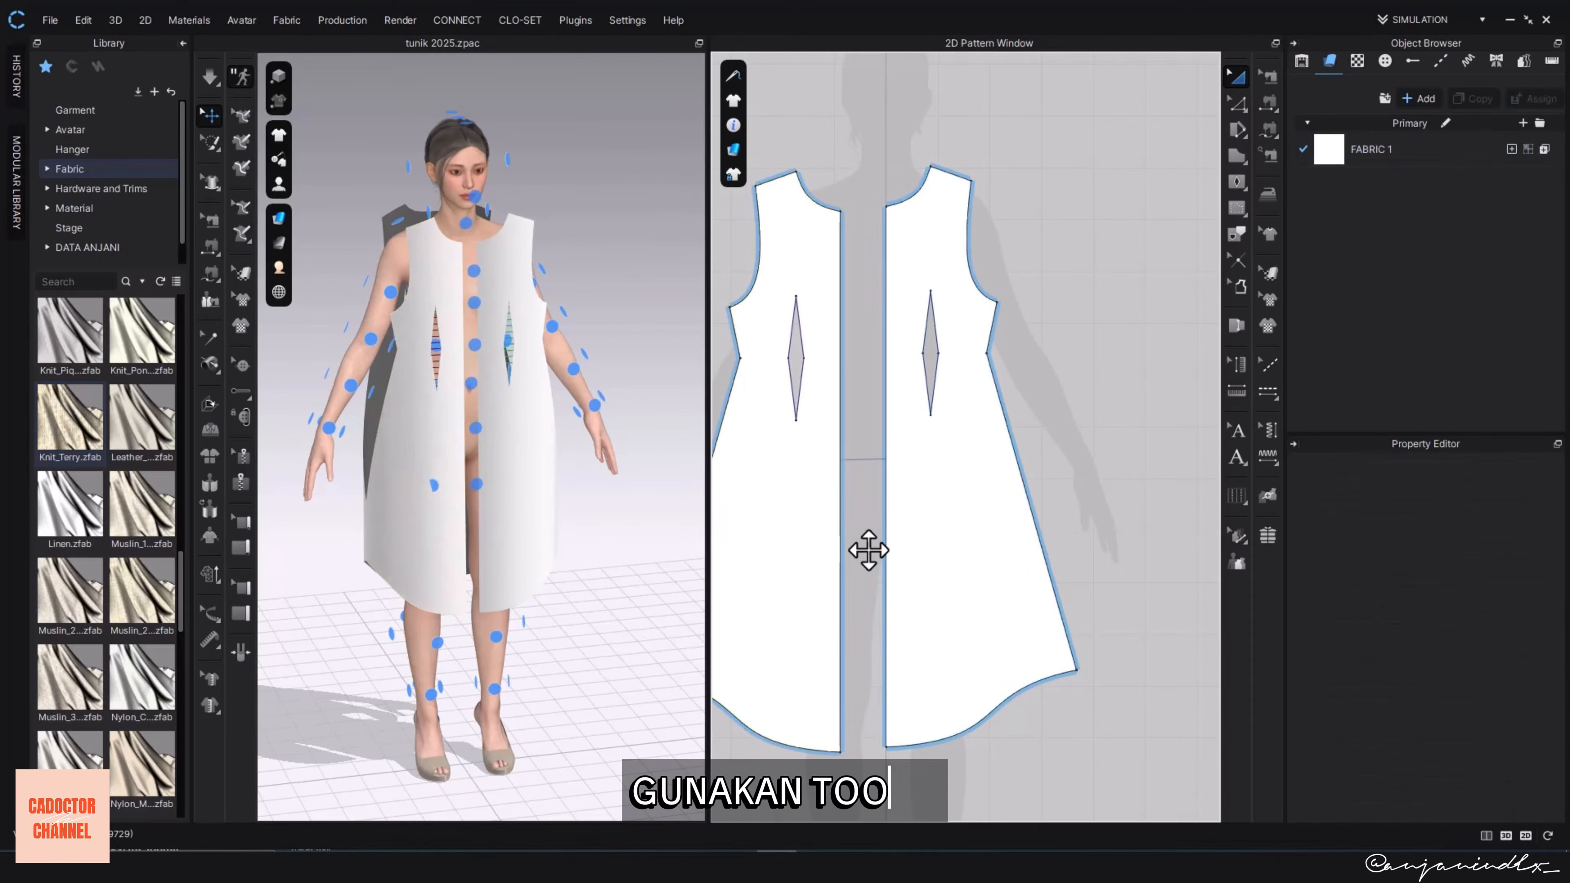
{"action": "left_click", "coordinate": [844, 559]}
{"action": "right_click", "coordinate": [843, 556]}
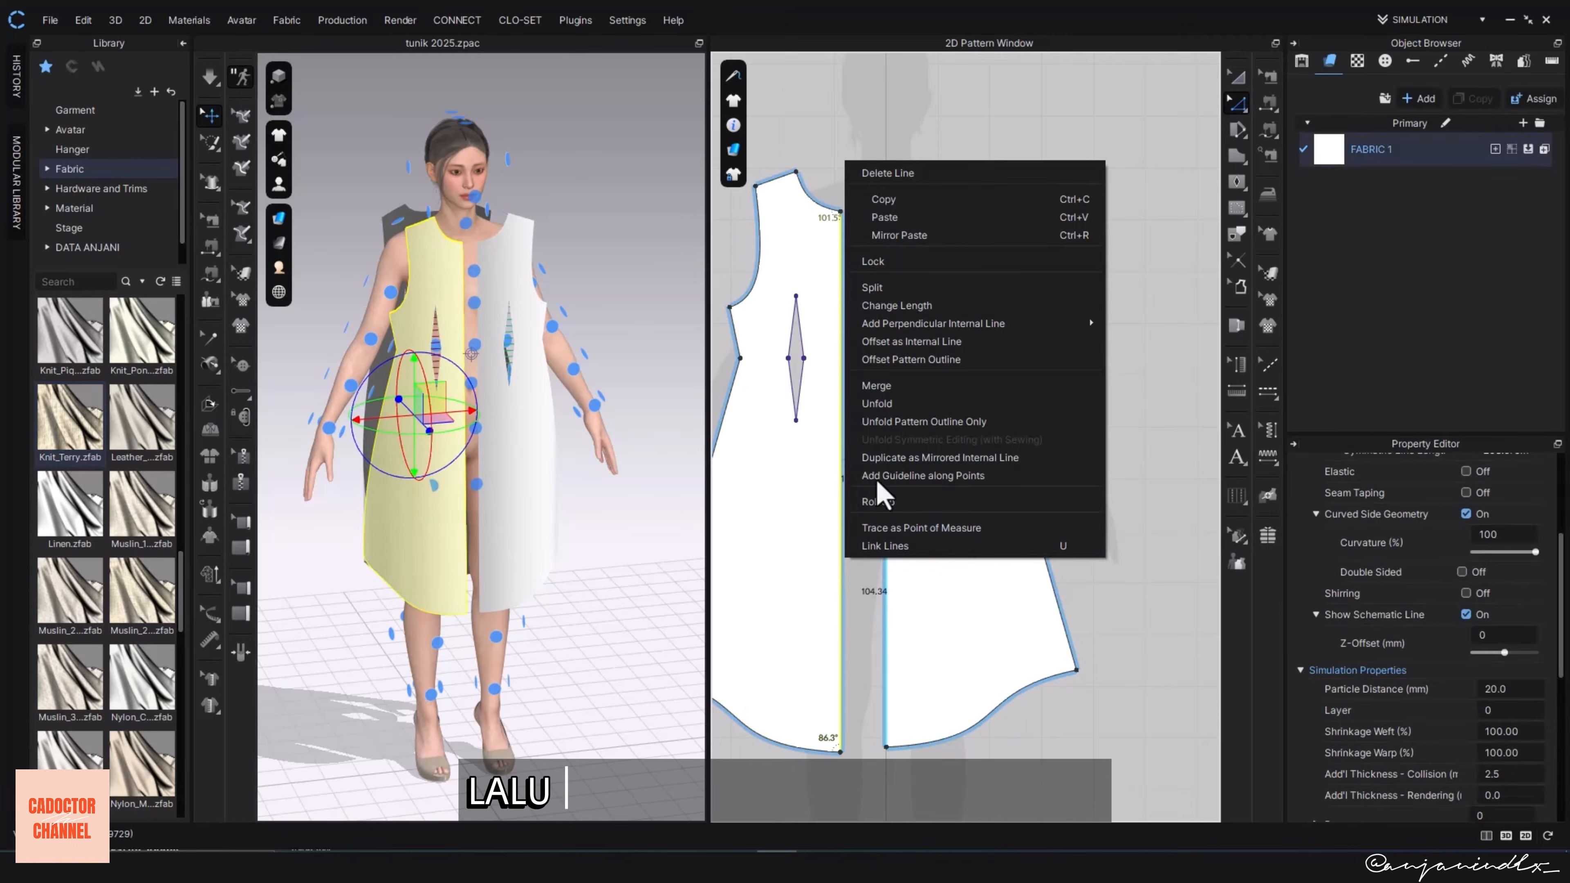
{"action": "left_click", "coordinate": [902, 362]}
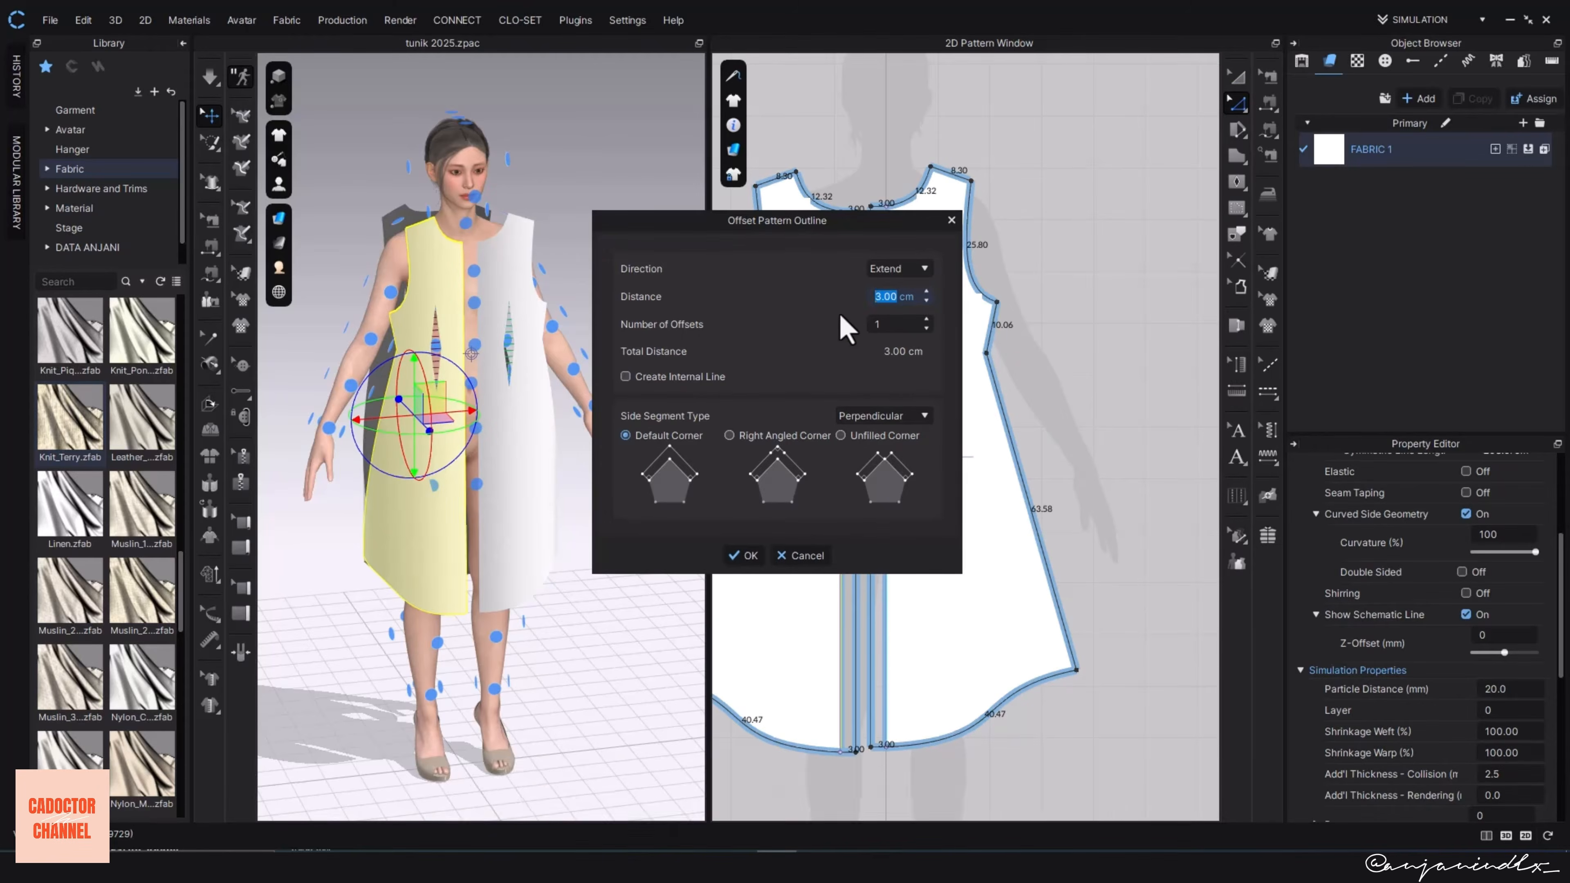
{"action": "left_click_drag", "start_coordinate": [890, 210], "coordinate": [587, 348]}
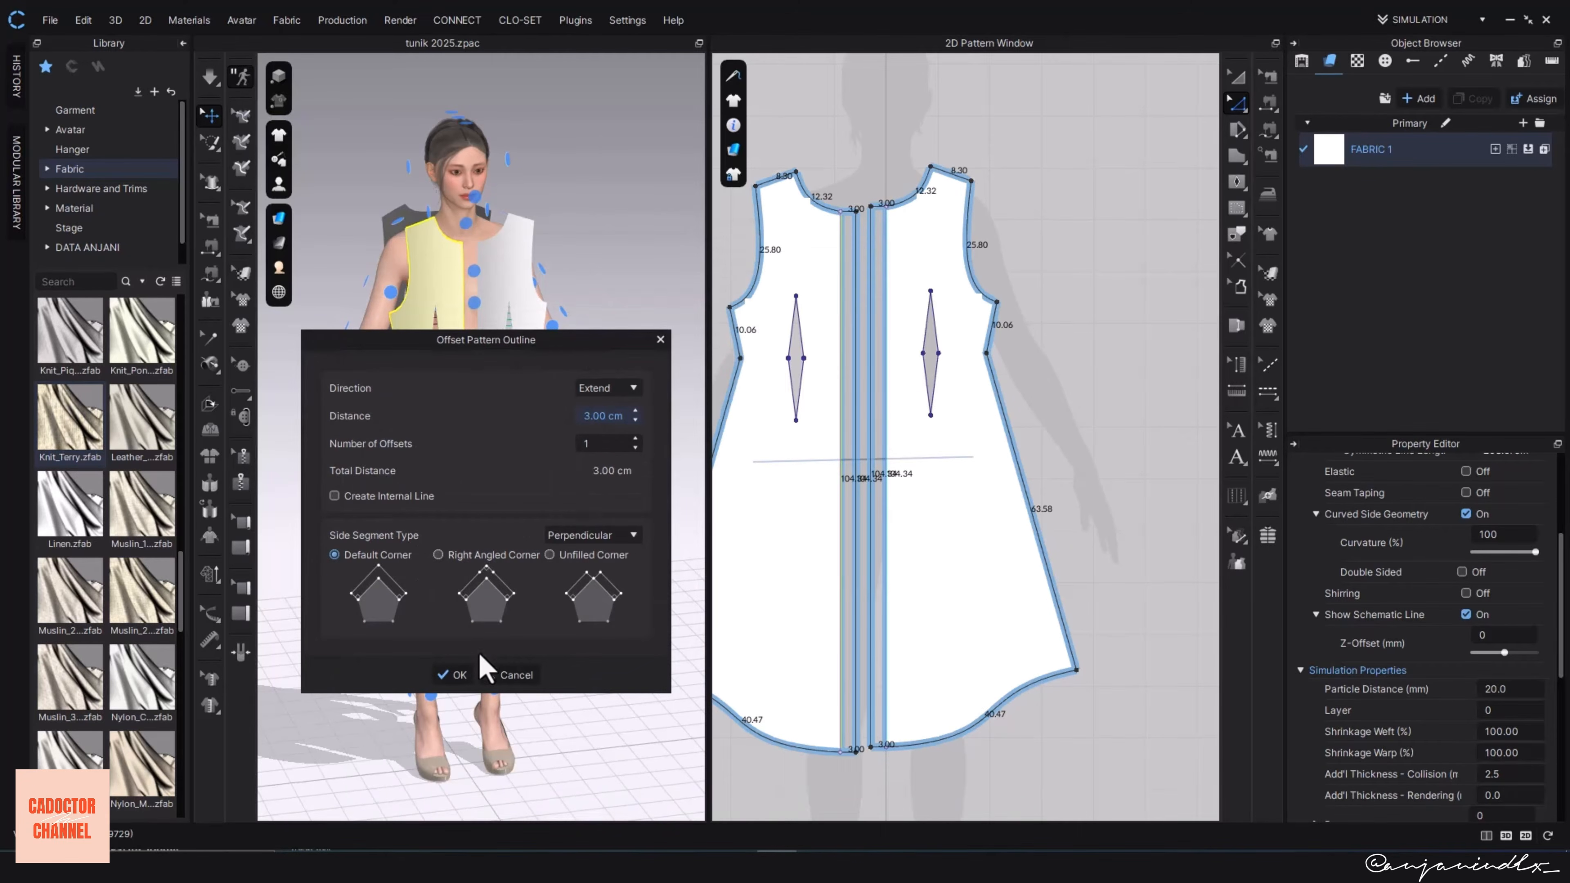
{"action": "left_click", "coordinate": [460, 675]}
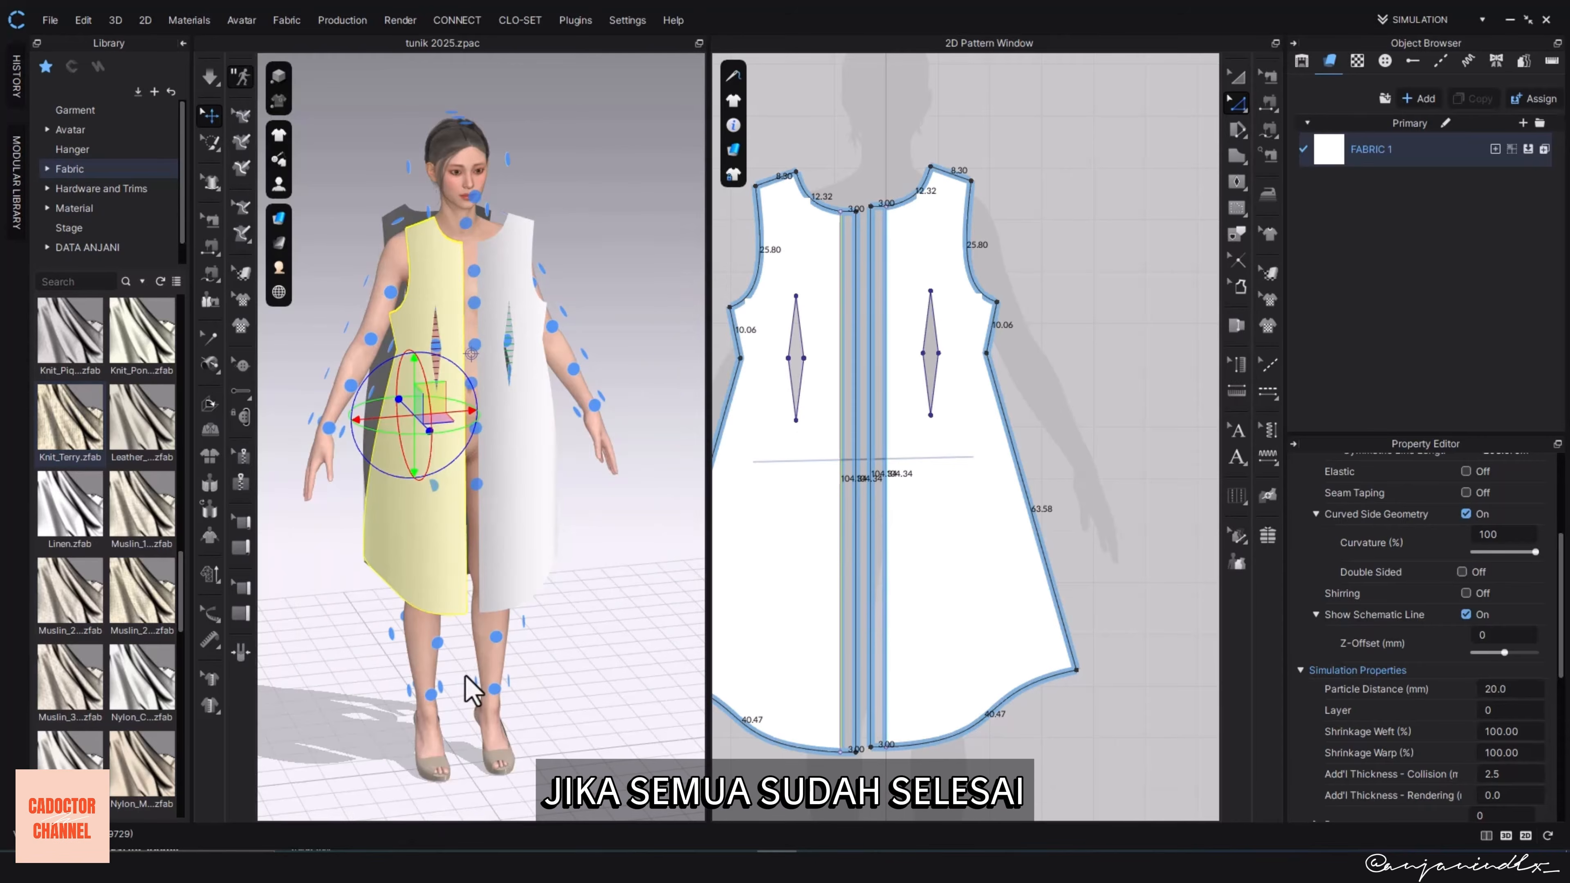
{"action": "left_click", "coordinate": [1066, 456]}
- Sew the back piece's side and shoulder edges to the matching edges of the front piece
{"action": "scroll", "coordinate": [855, 560], "scroll_direction": "down", "scroll_amount": 4}
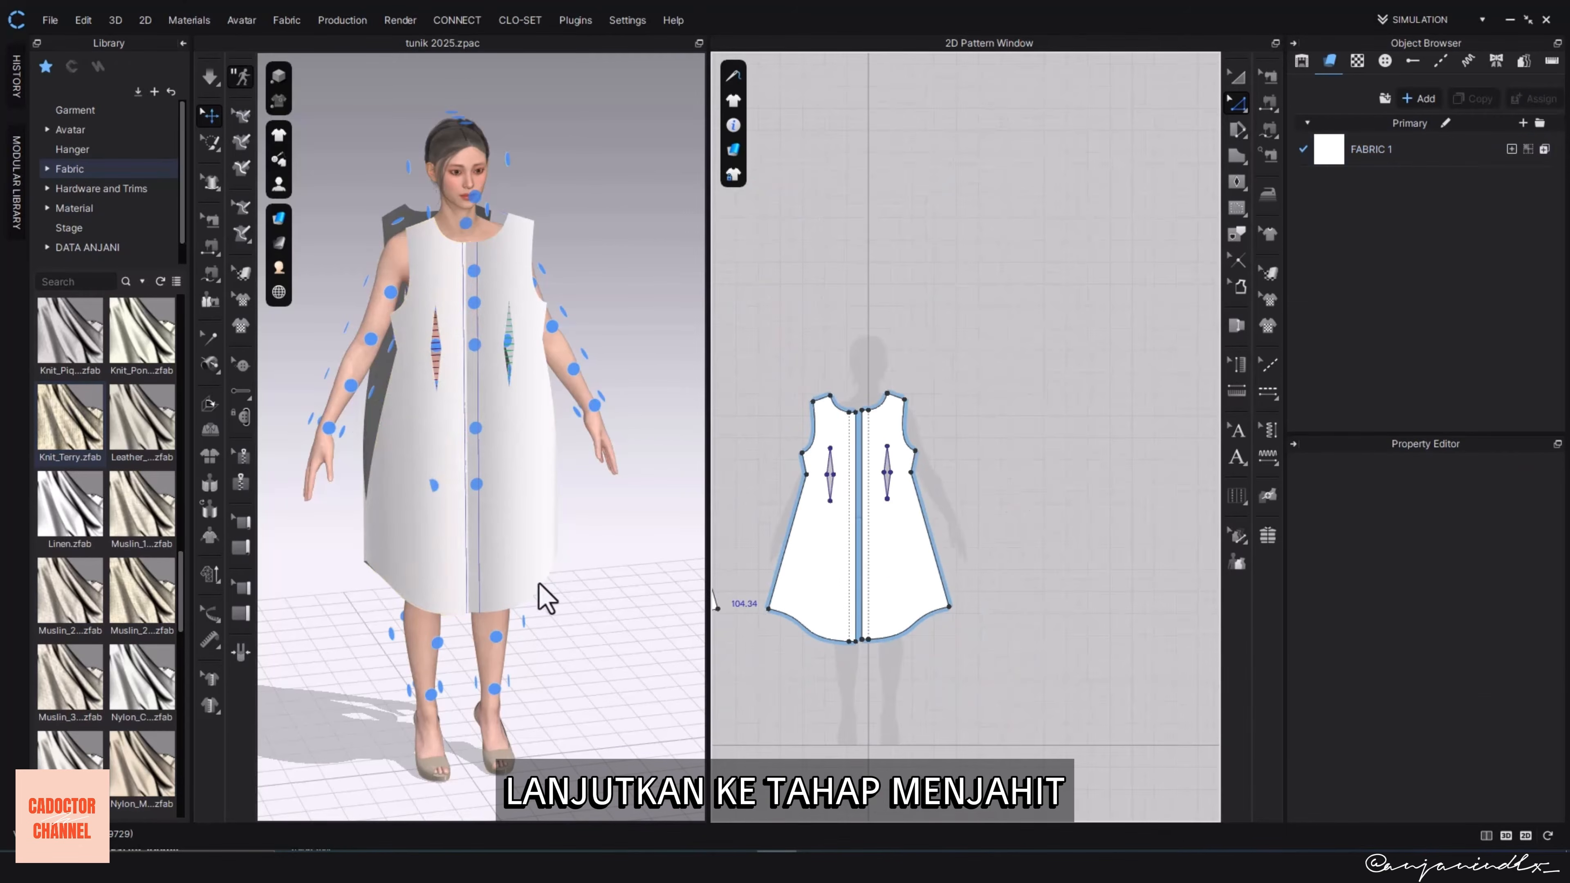
{"action": "right_click_drag", "start_coordinate": [539, 596], "coordinate": [445, 596]}
{"action": "scroll", "coordinate": [391, 544], "scroll_direction": "down", "scroll_amount": 2}
{"action": "scroll", "coordinate": [822, 600], "scroll_direction": "down", "scroll_amount": 2}
{"action": "middle_click_drag", "start_coordinate": [822, 599], "coordinate": [999, 561]}
{"action": "key", "text": "m"}
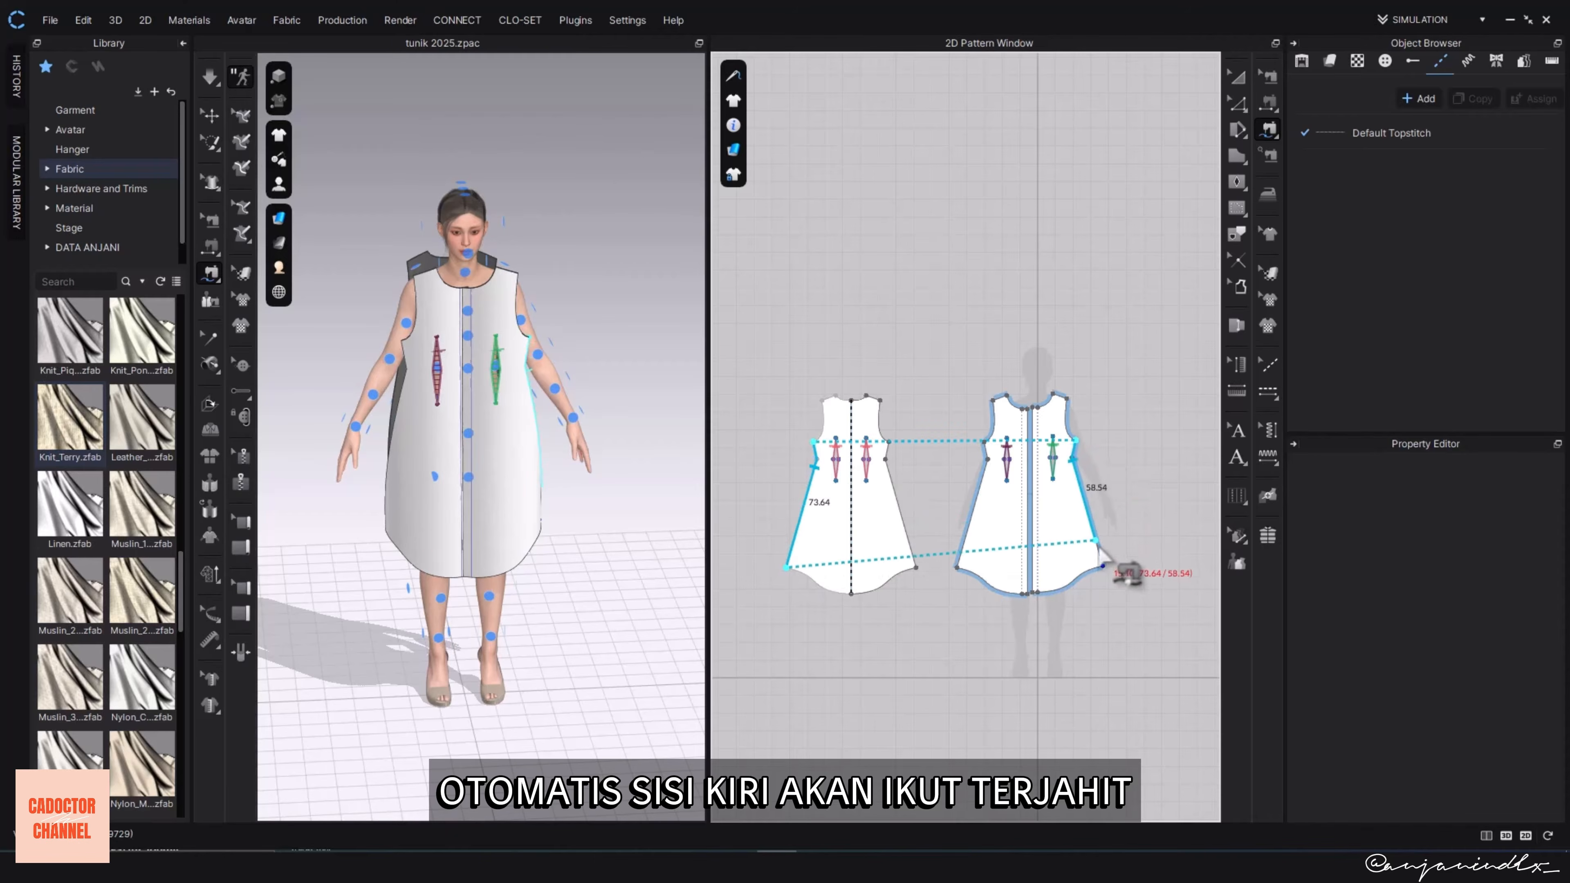
{"action": "left_click", "coordinate": [1104, 567]}
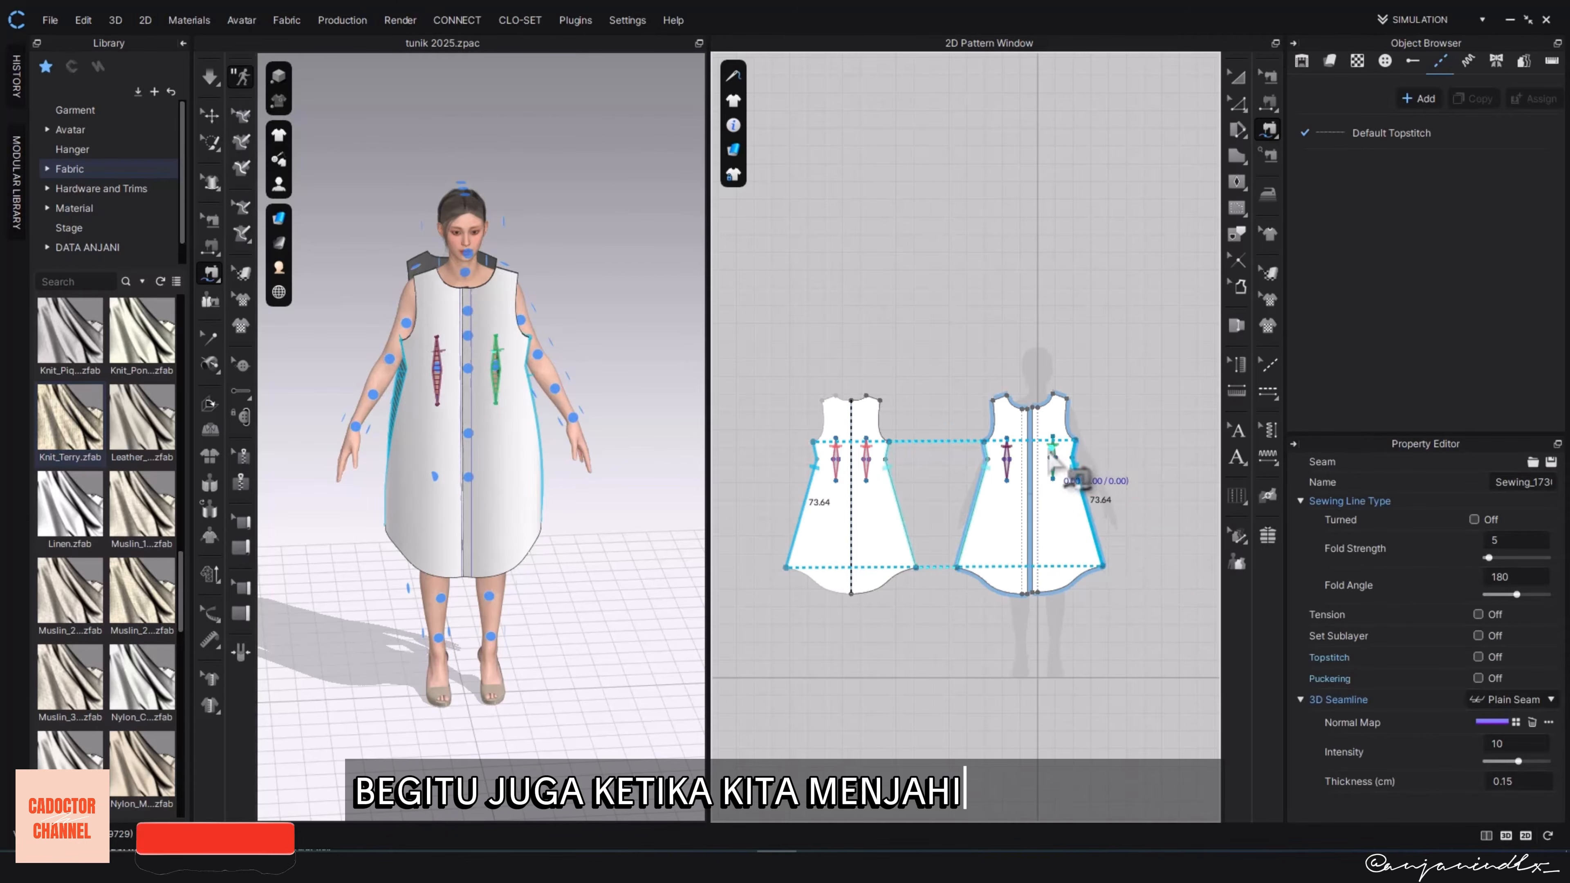
{"action": "left_click", "coordinate": [834, 399]}
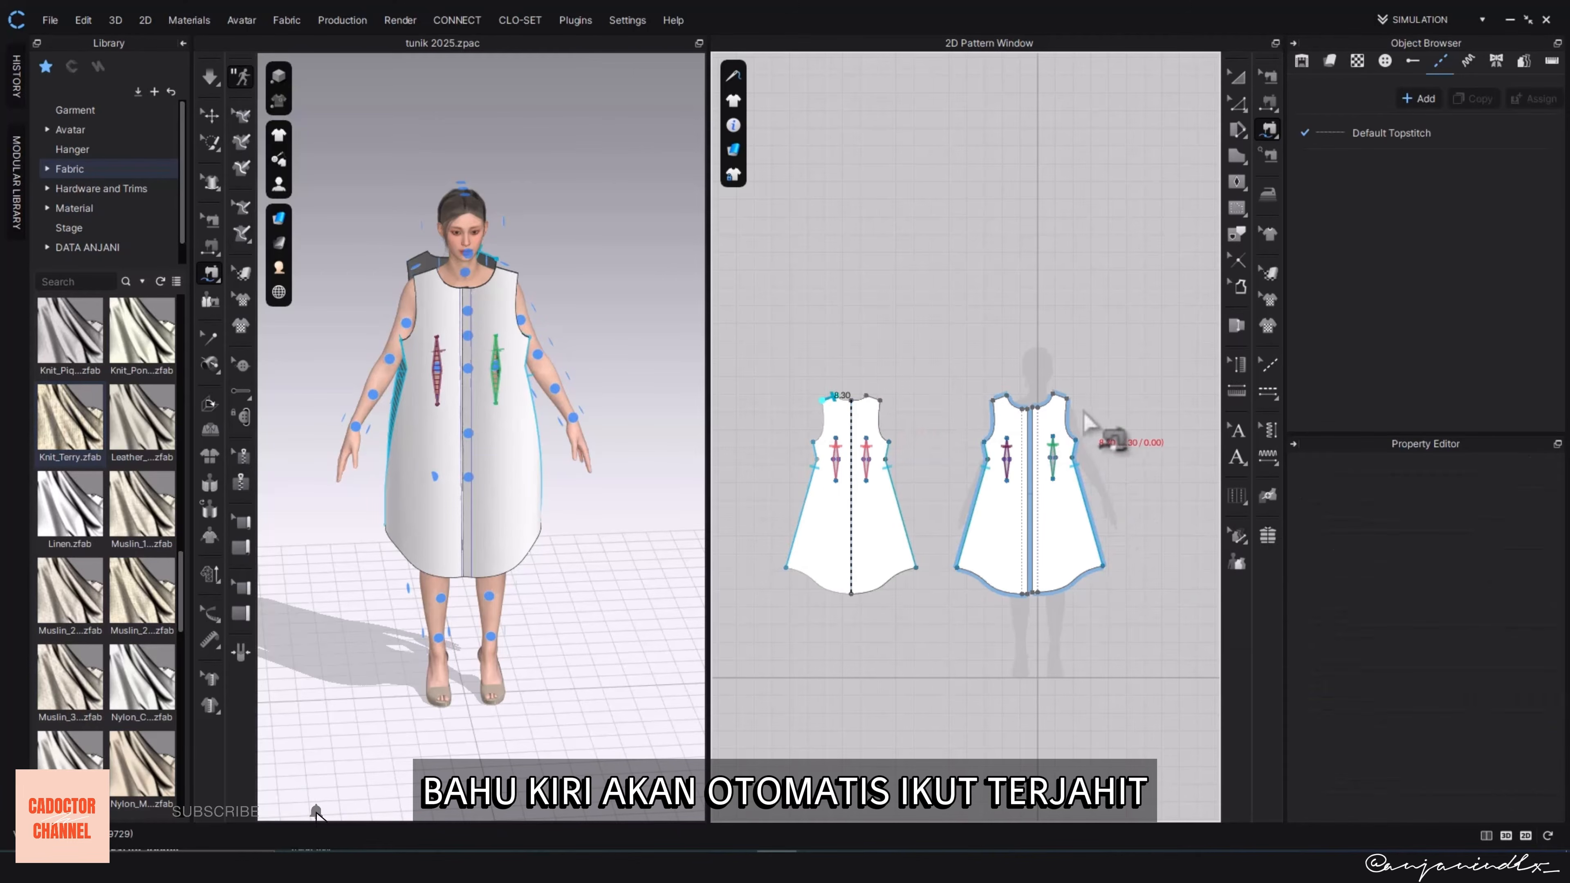
{"action": "left_click", "coordinate": [1062, 399]}
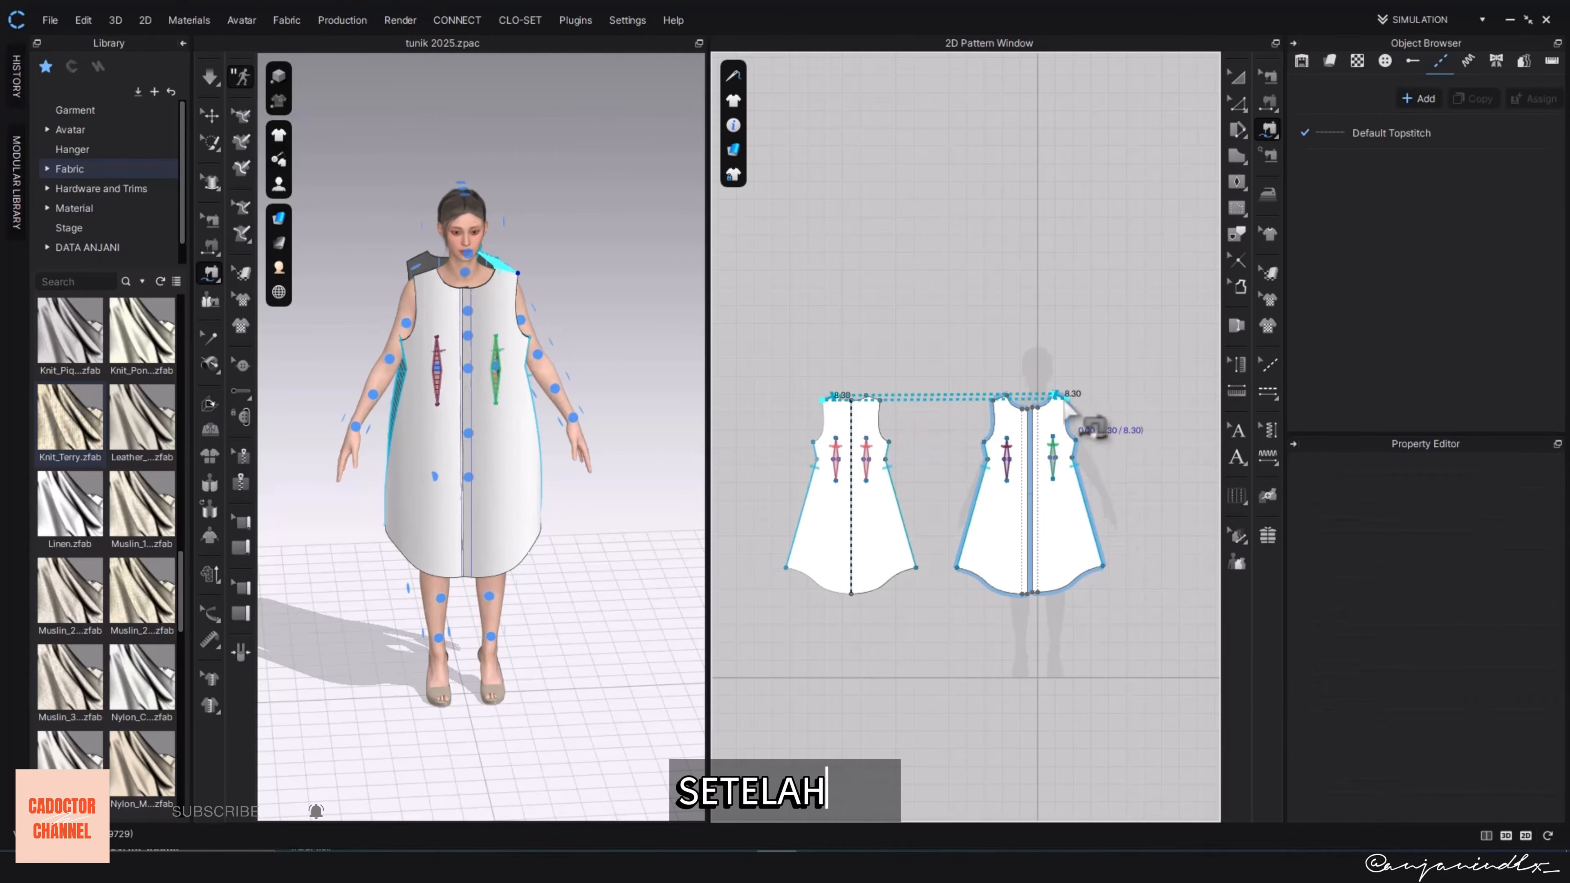
- Simulate the garment and pull the slipping front panels up onto the avatar's shoulders and torso
{"action": "key", "text": "space"}
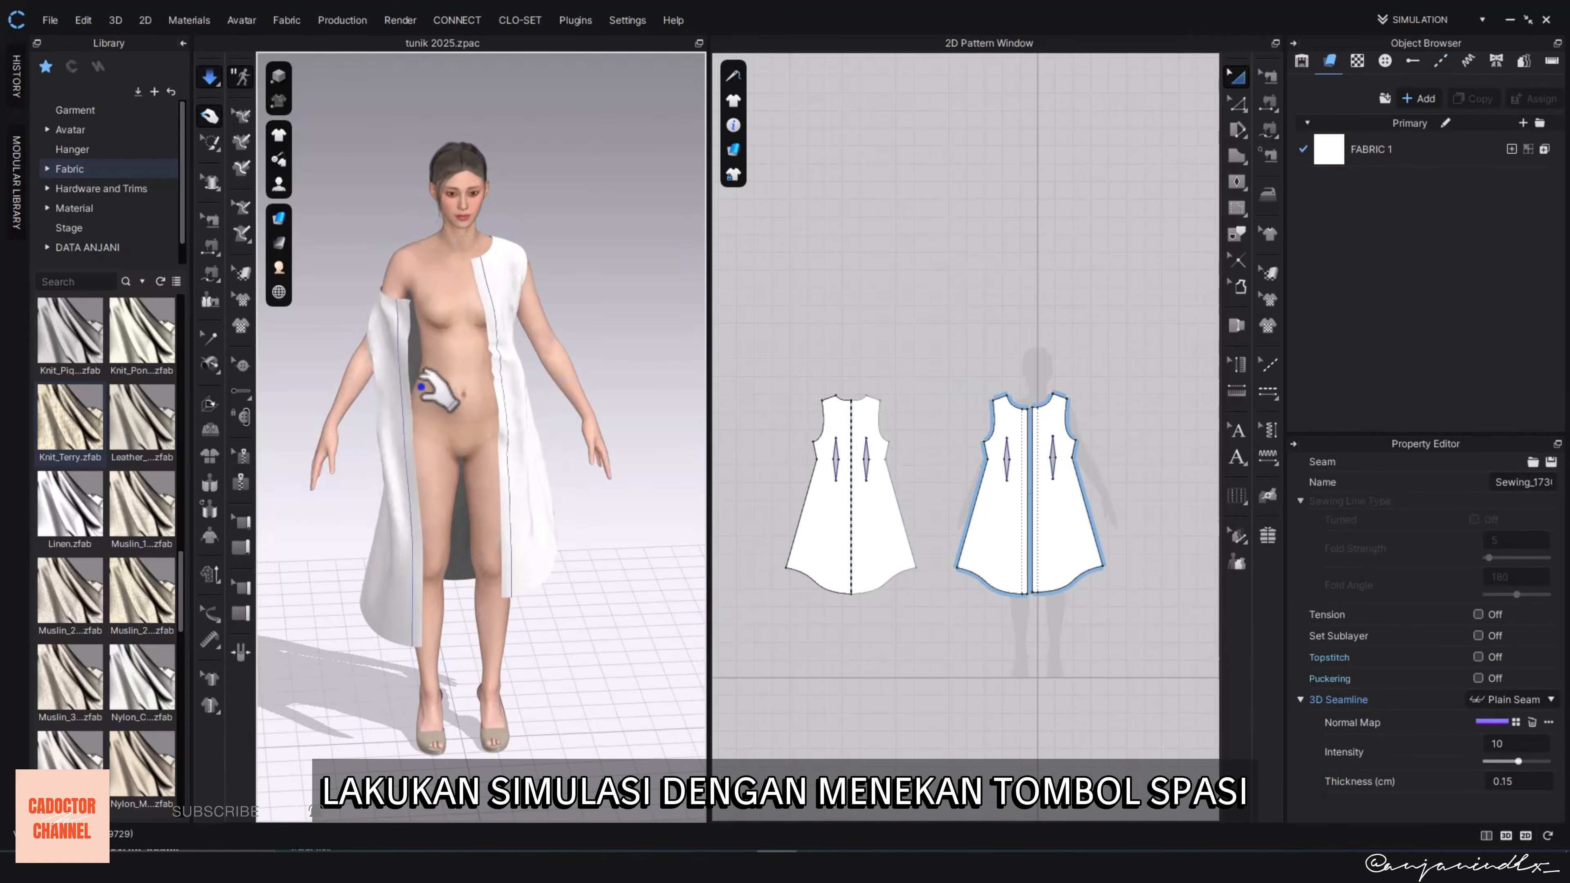
{"action": "left_click", "coordinate": [486, 300]}
{"action": "left_click_drag", "start_coordinate": [475, 301], "coordinate": [480, 346]}
{"action": "right_click_drag", "start_coordinate": [535, 361], "coordinate": [498, 362]}
{"action": "left_click_drag", "start_coordinate": [497, 362], "coordinate": [452, 294]}
{"action": "right_click_drag", "start_coordinate": [585, 284], "coordinate": [642, 489]}
- Shift both front pieces slightly sideways over the silhouette to uncover the arm, and stop the simulation
{"action": "scroll", "coordinate": [799, 569], "scroll_direction": "up", "scroll_amount": 4}
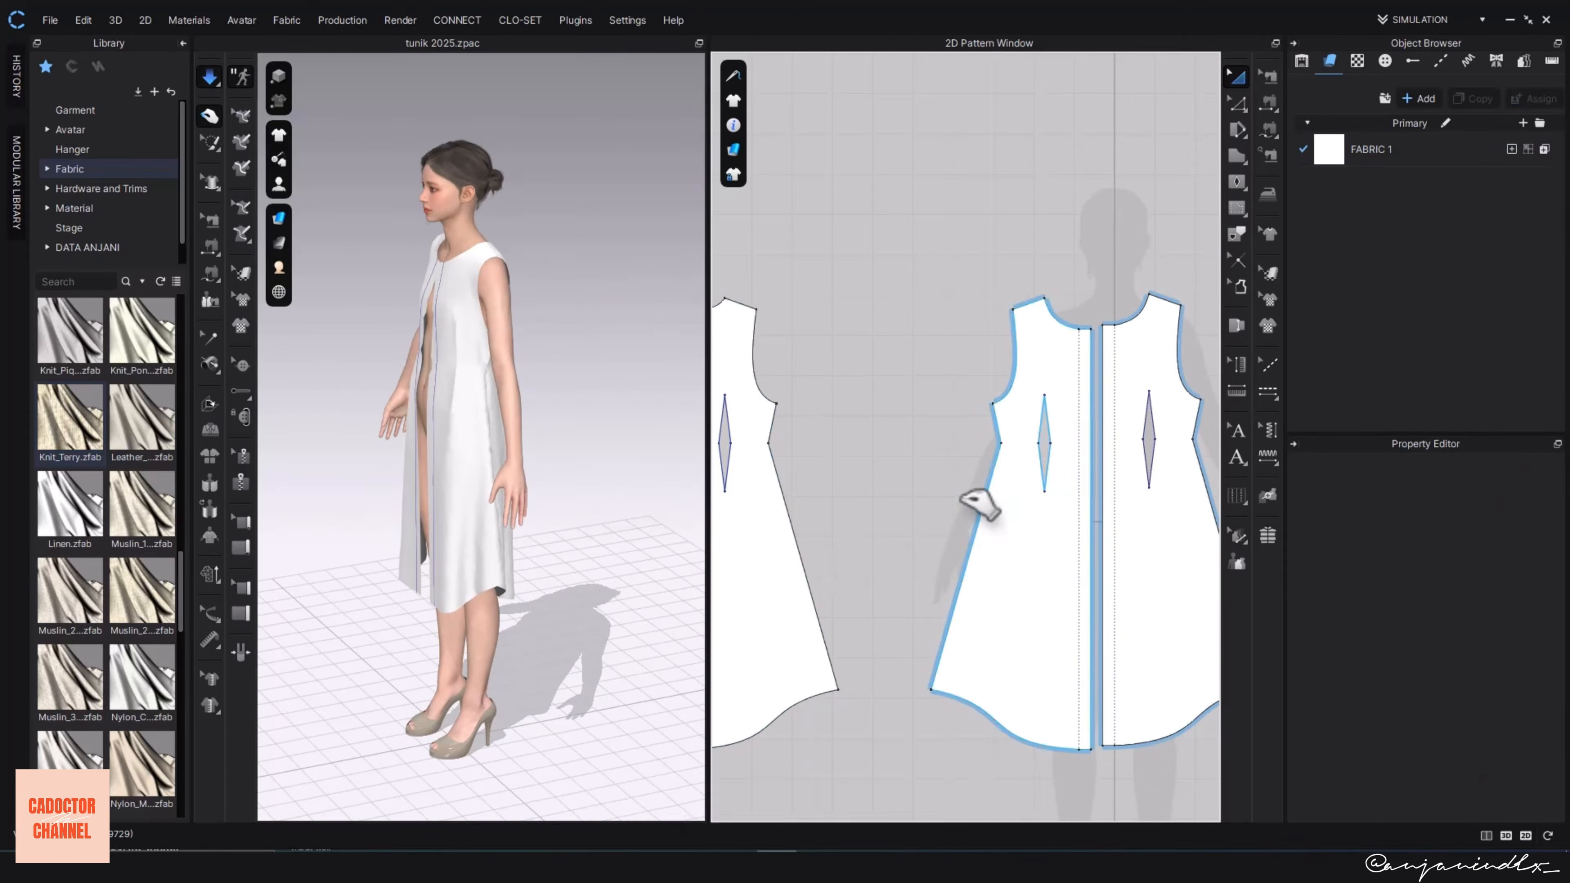
{"action": "middle_click_drag", "start_coordinate": [1061, 526], "coordinate": [932, 504]}
{"action": "scroll", "coordinate": [964, 445], "scroll_direction": "up", "scroll_amount": 1}
{"action": "scroll", "coordinate": [1013, 427], "scroll_direction": "down", "scroll_amount": 4}
{"action": "left_click_drag", "start_coordinate": [880, 309], "coordinate": [1087, 582]}
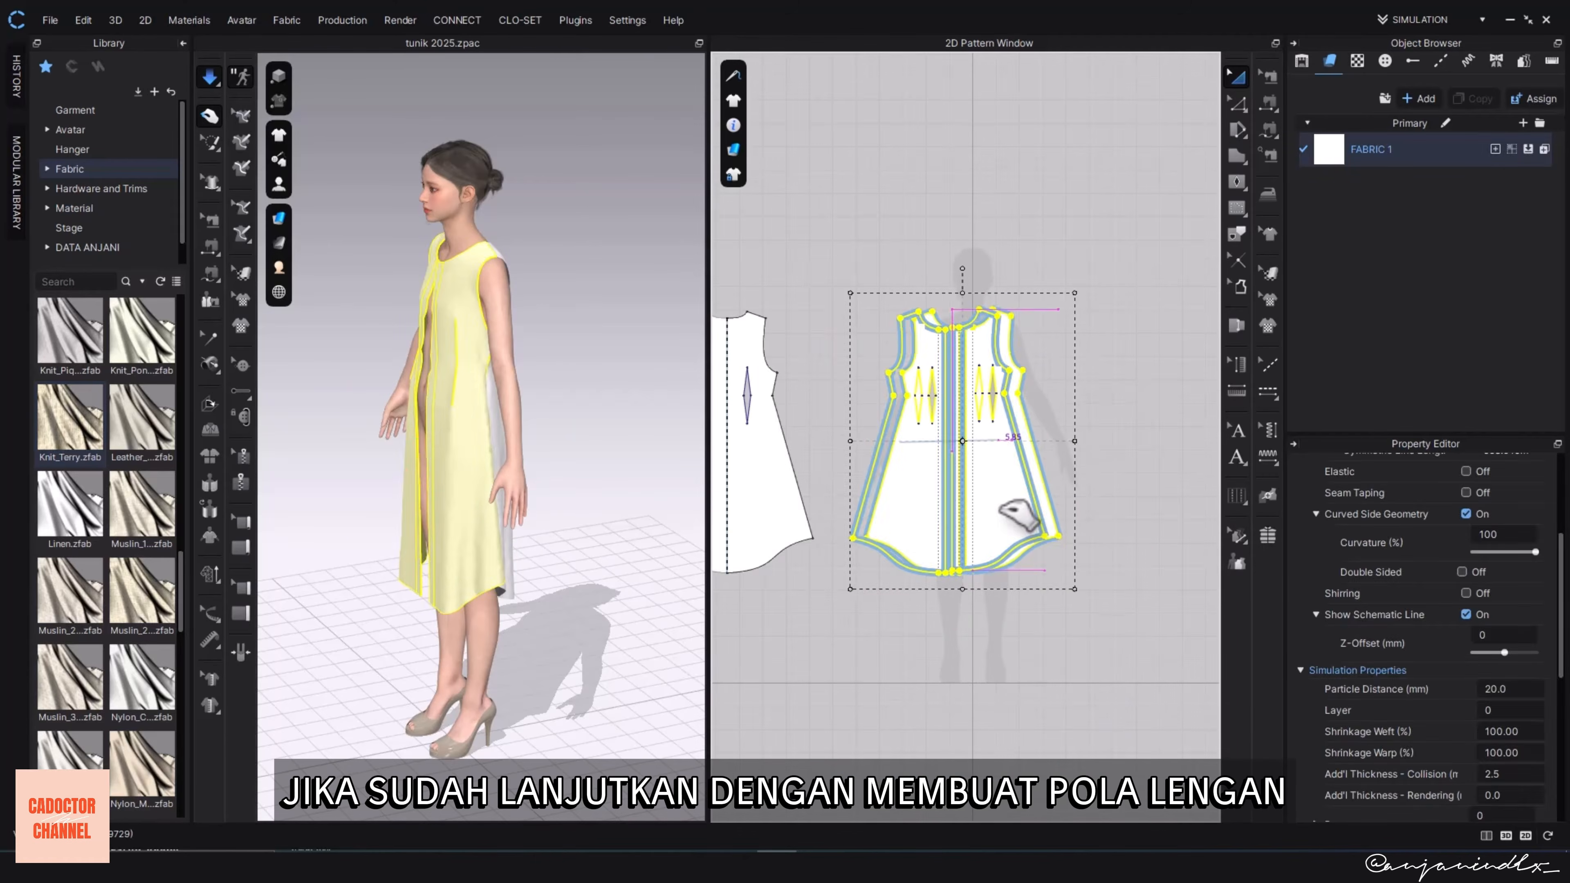
{"action": "left_click", "coordinate": [1112, 365]}
{"action": "key", "text": "space"}
{"action": "scroll", "coordinate": [1113, 352], "scroll_direction": "up", "scroll_amount": 4}
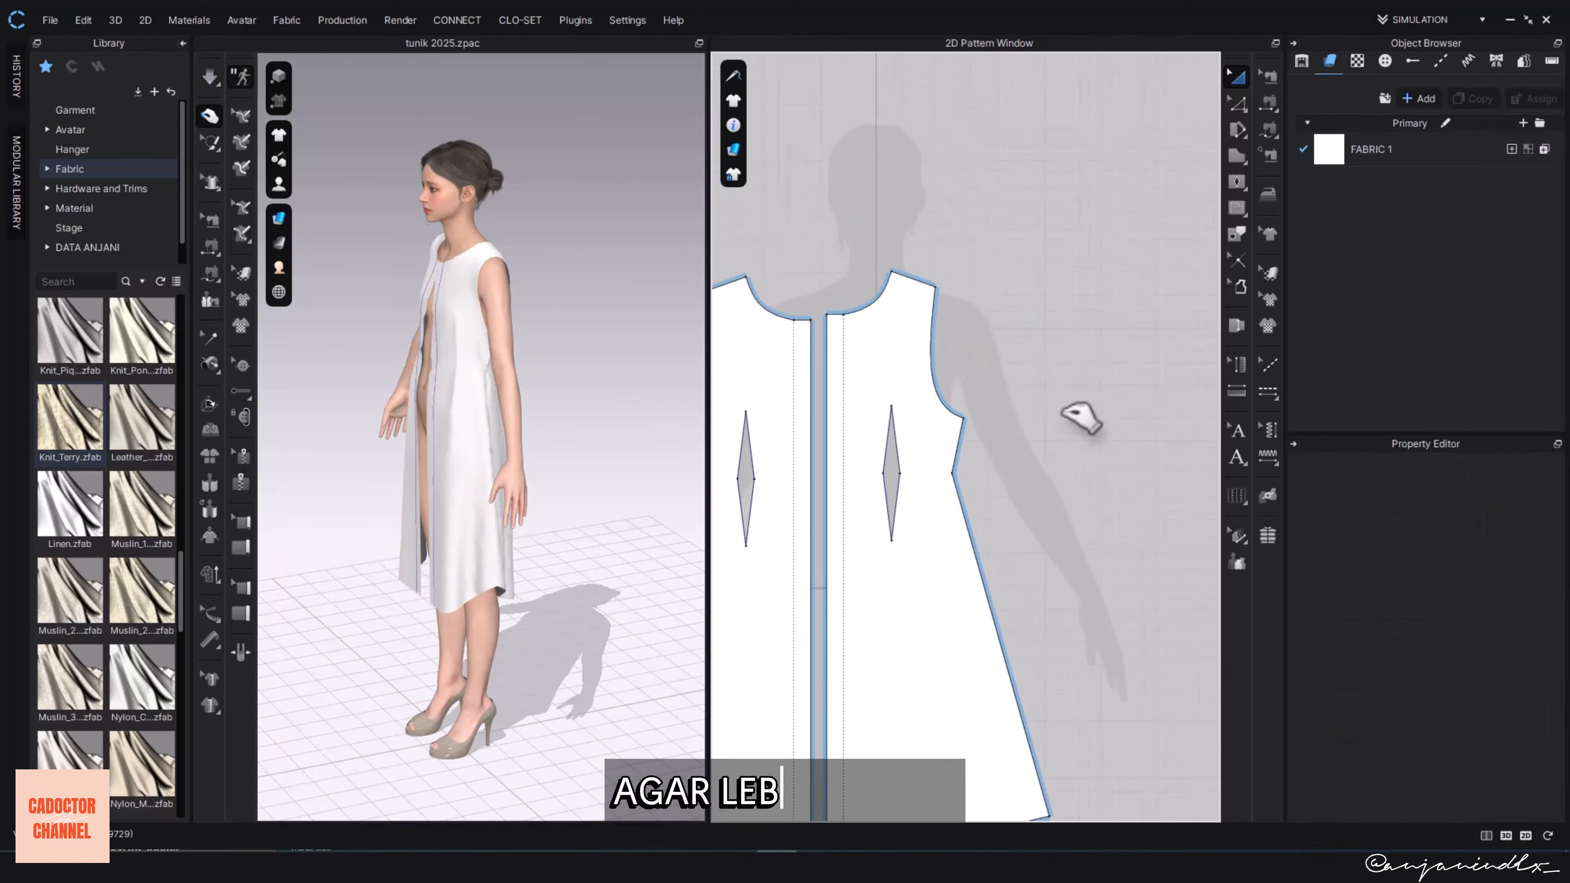
- Draw a four-sided half sleeve over the arm silhouette, about 23 cm at the cap, 38 cm at the underarm and 14 cm at the hem
{"action": "key", "text": "h"}
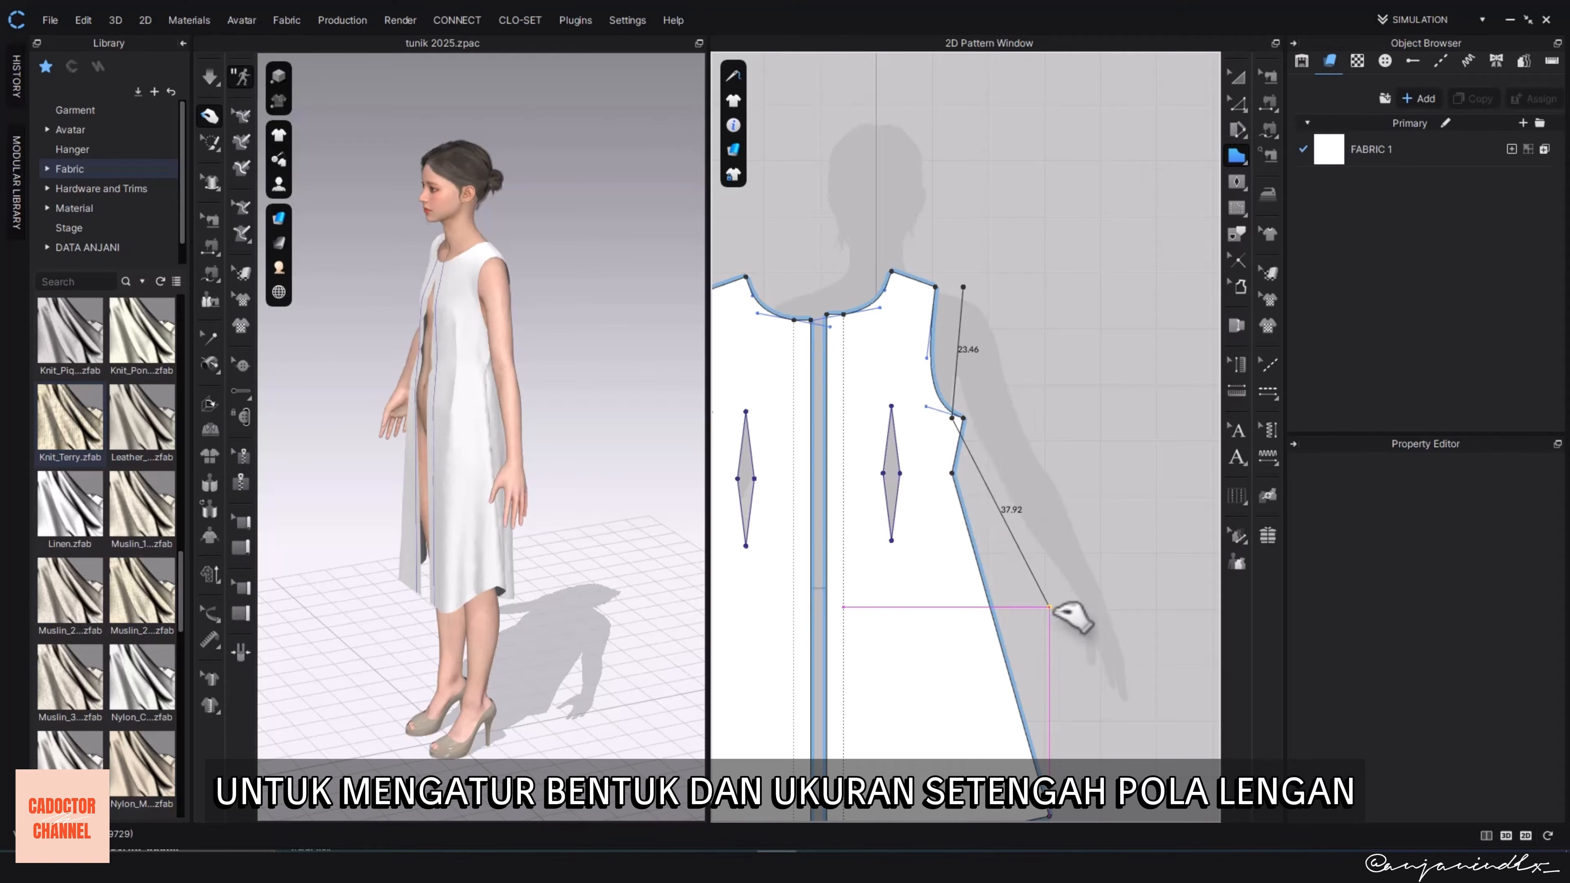
{"action": "left_click", "coordinate": [1115, 559]}
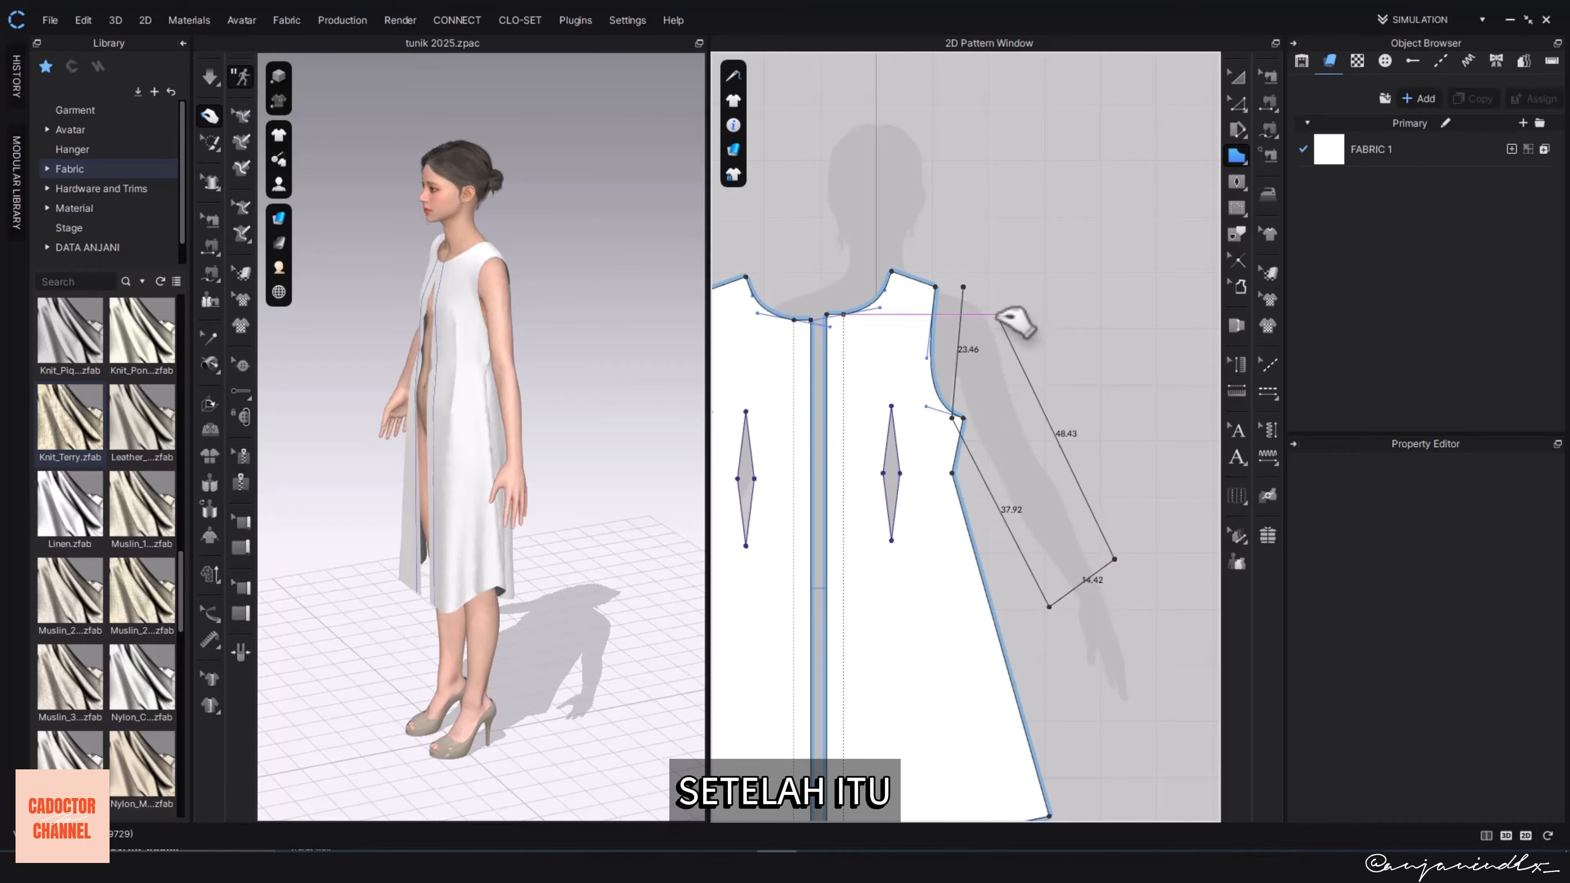
{"action": "left_click", "coordinate": [963, 288]}
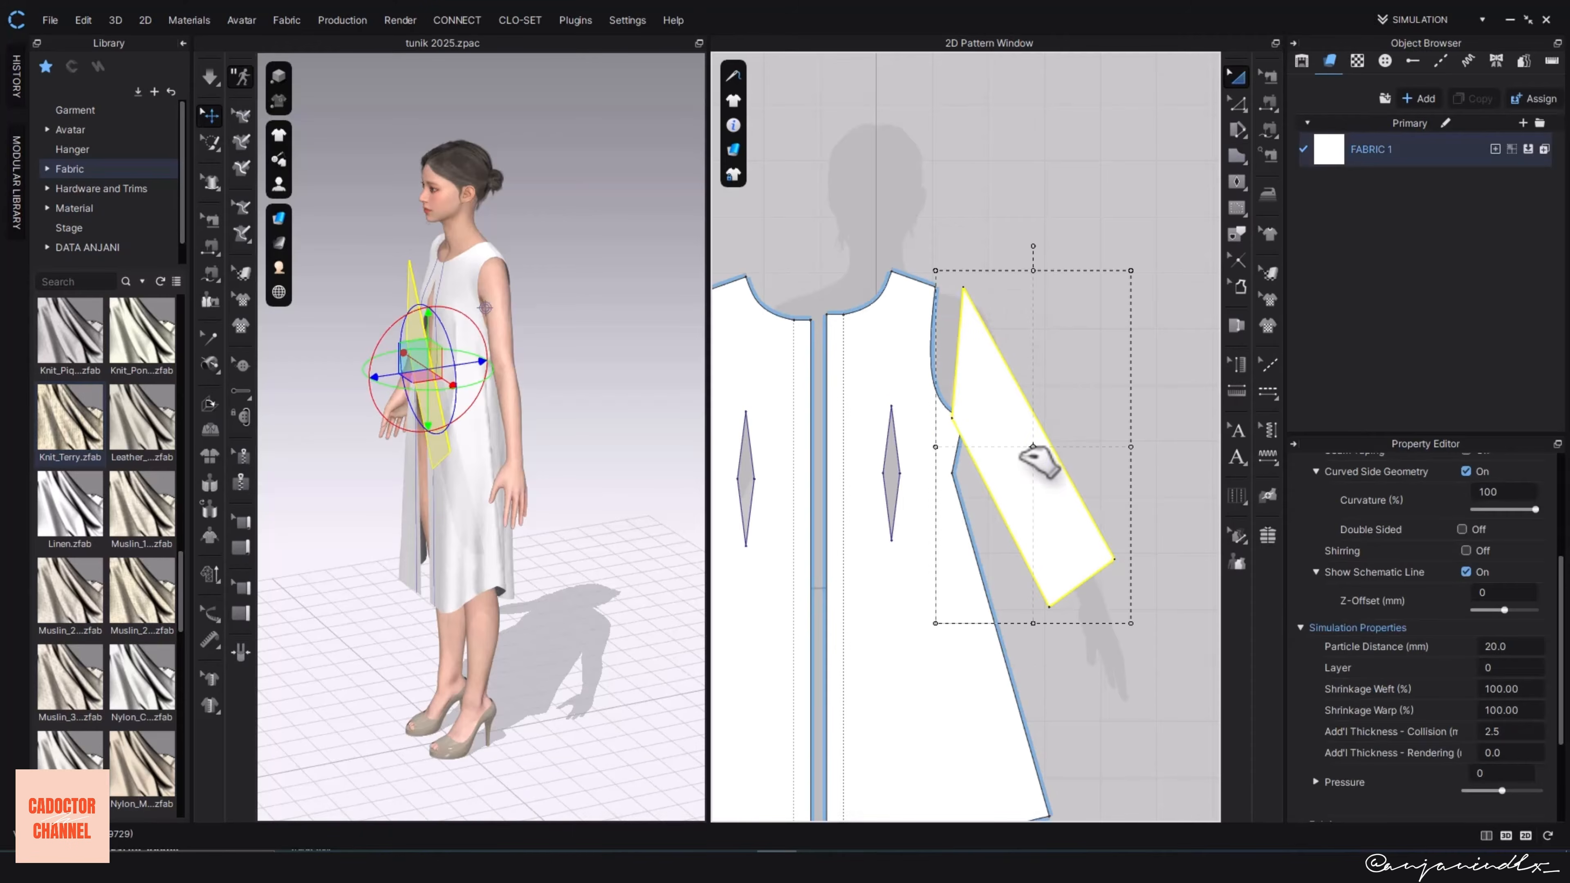
- Rotate the half sleeve so its long centre edge is parallel to the Y-axis, and place it clear of the front piece
{"action": "right_click", "coordinate": [1018, 445]}
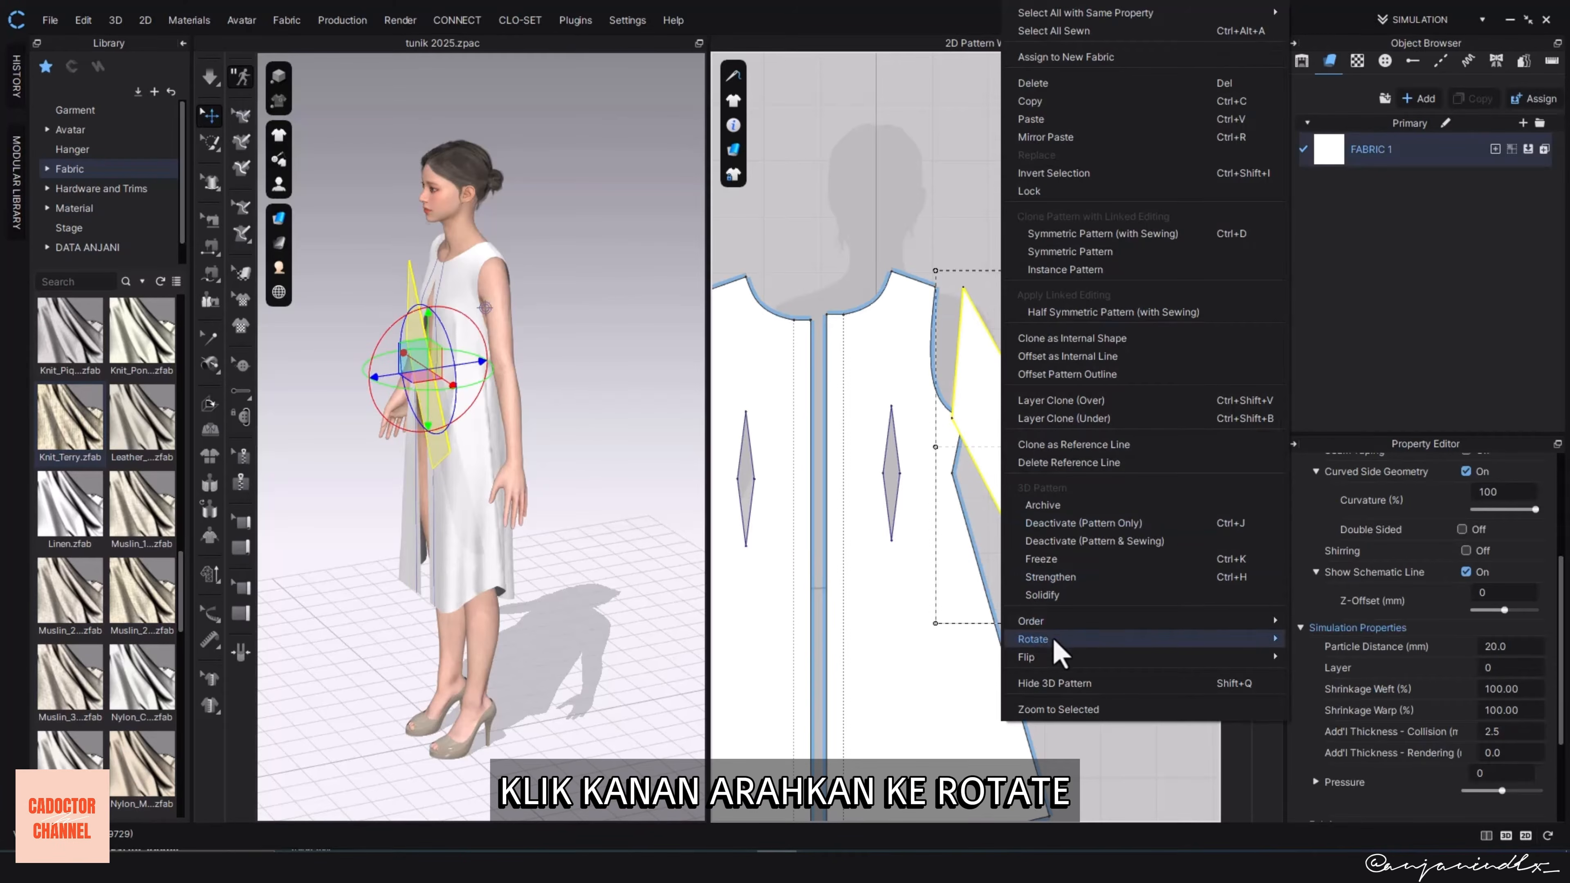
{"action": "mouse_move", "coordinate": [1052, 635]}
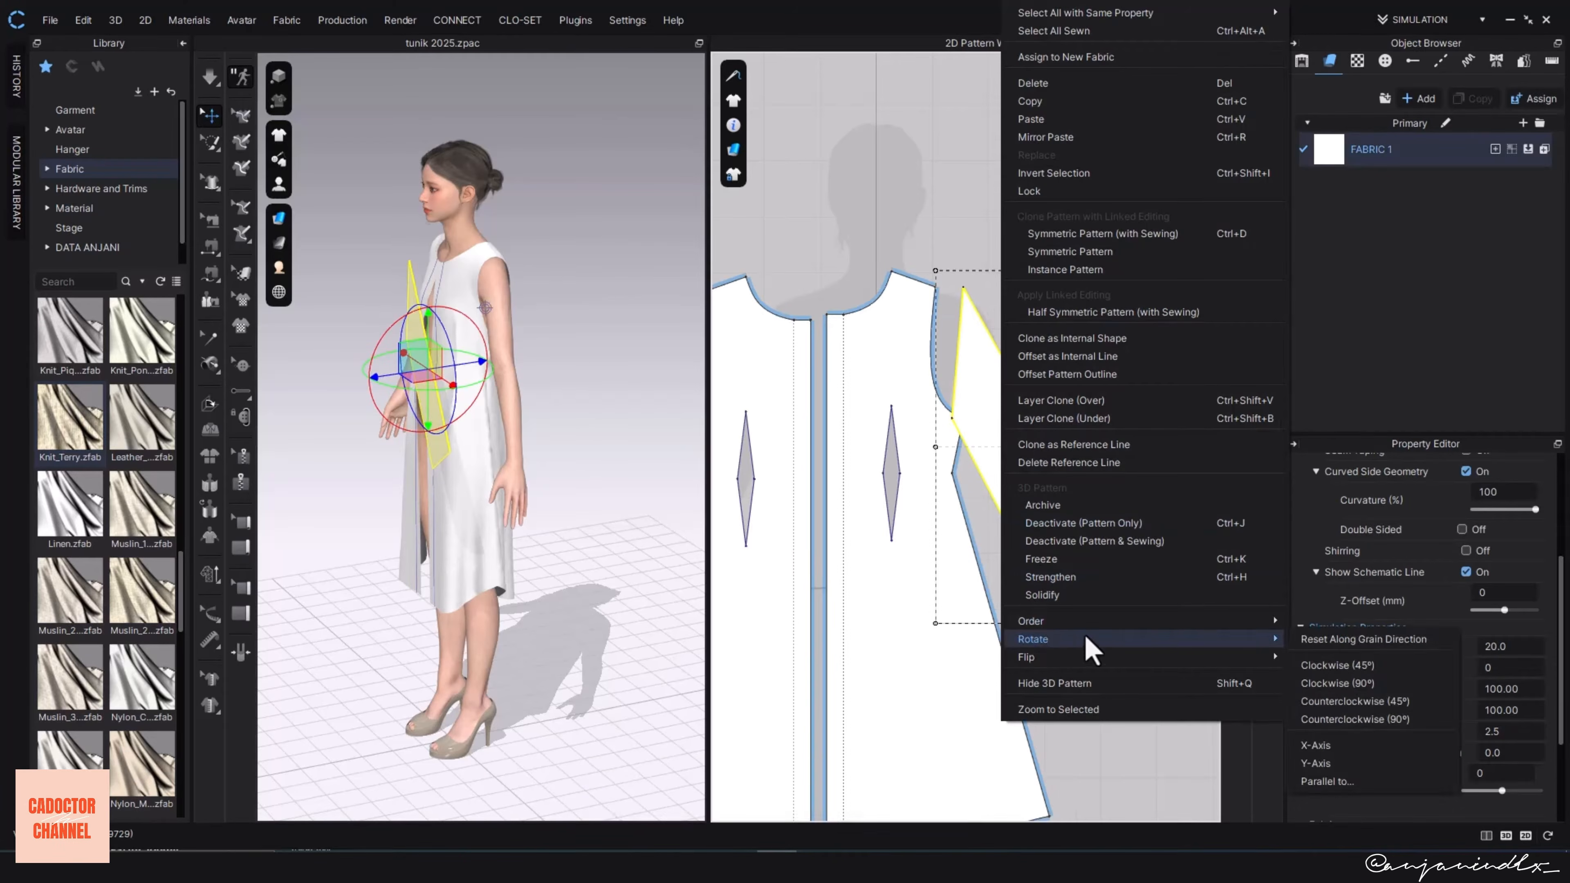
{"action": "left_click", "coordinate": [1316, 765]}
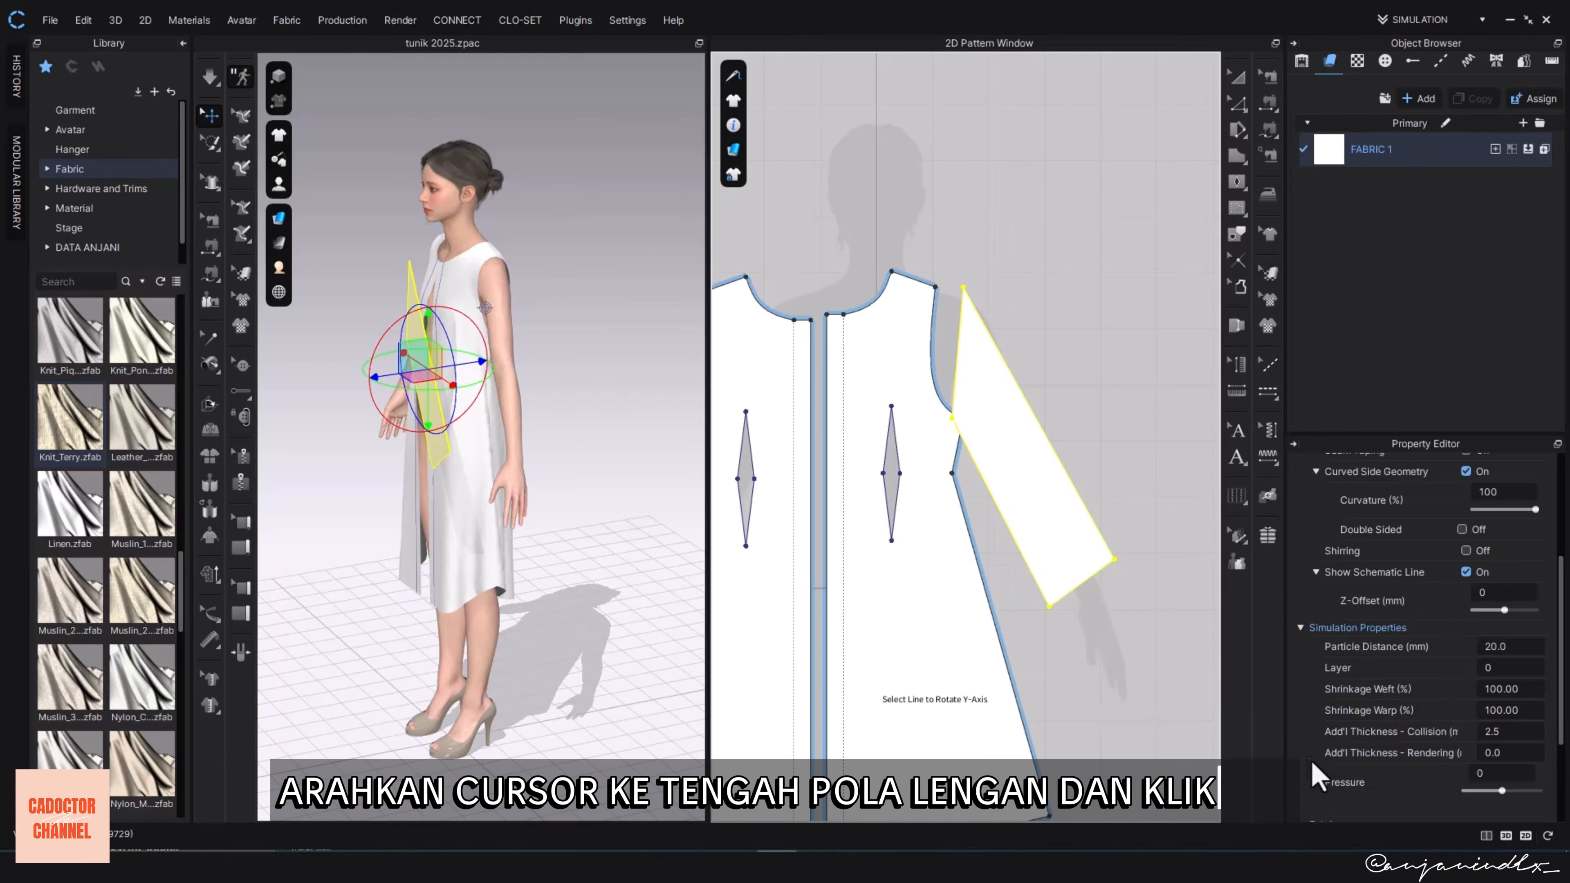
{"action": "left_click", "coordinate": [1073, 481]}
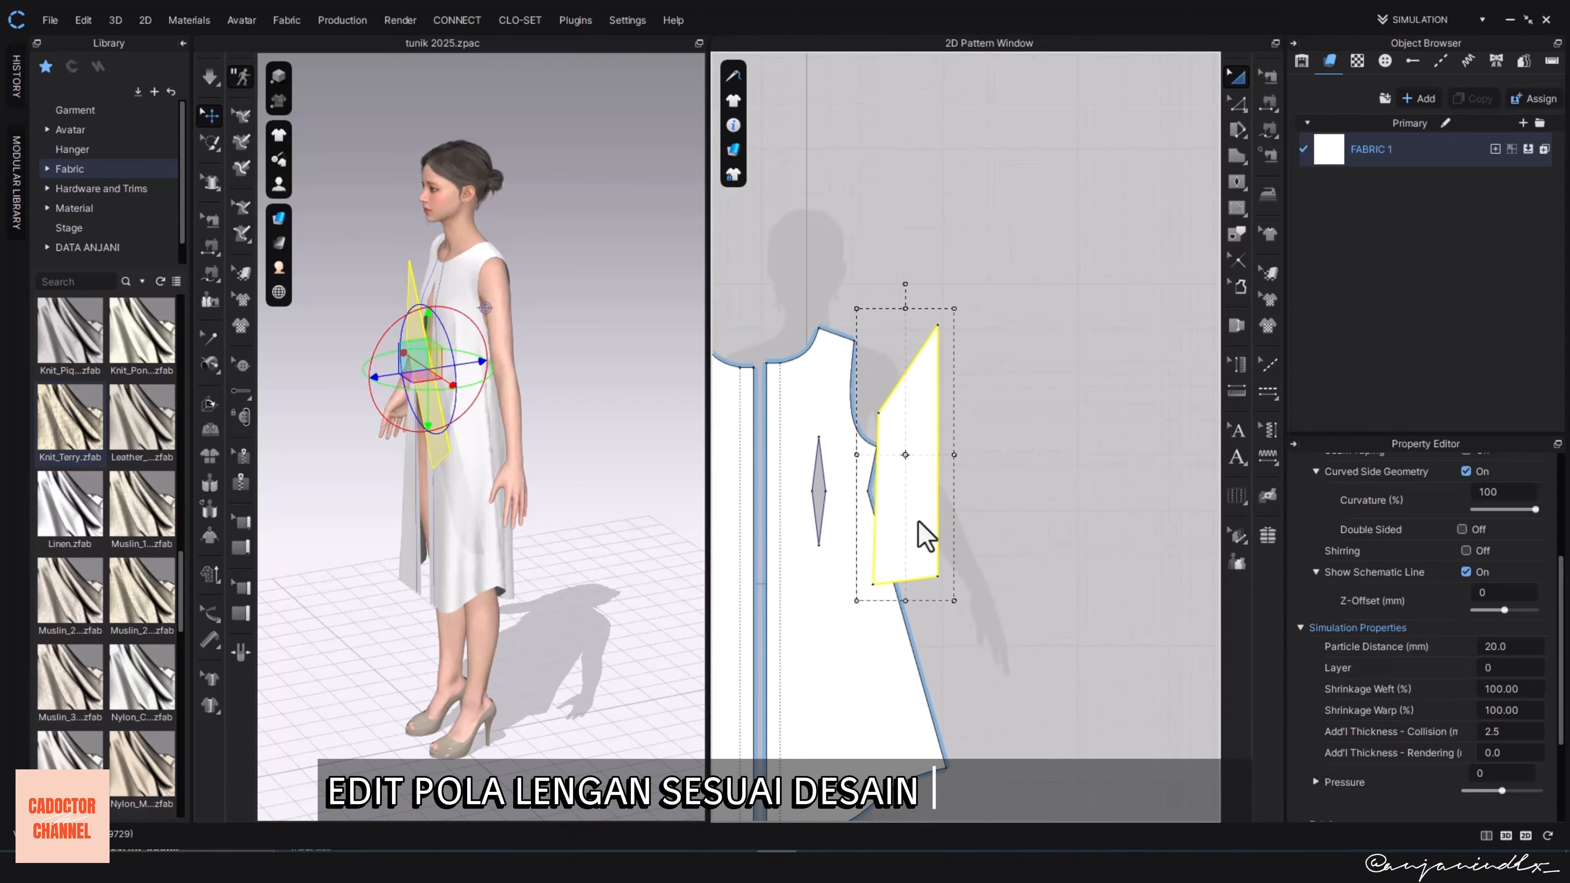
{"action": "left_click_drag", "start_coordinate": [919, 522], "coordinate": [959, 520]}
{"action": "left_click", "coordinate": [1023, 481]}
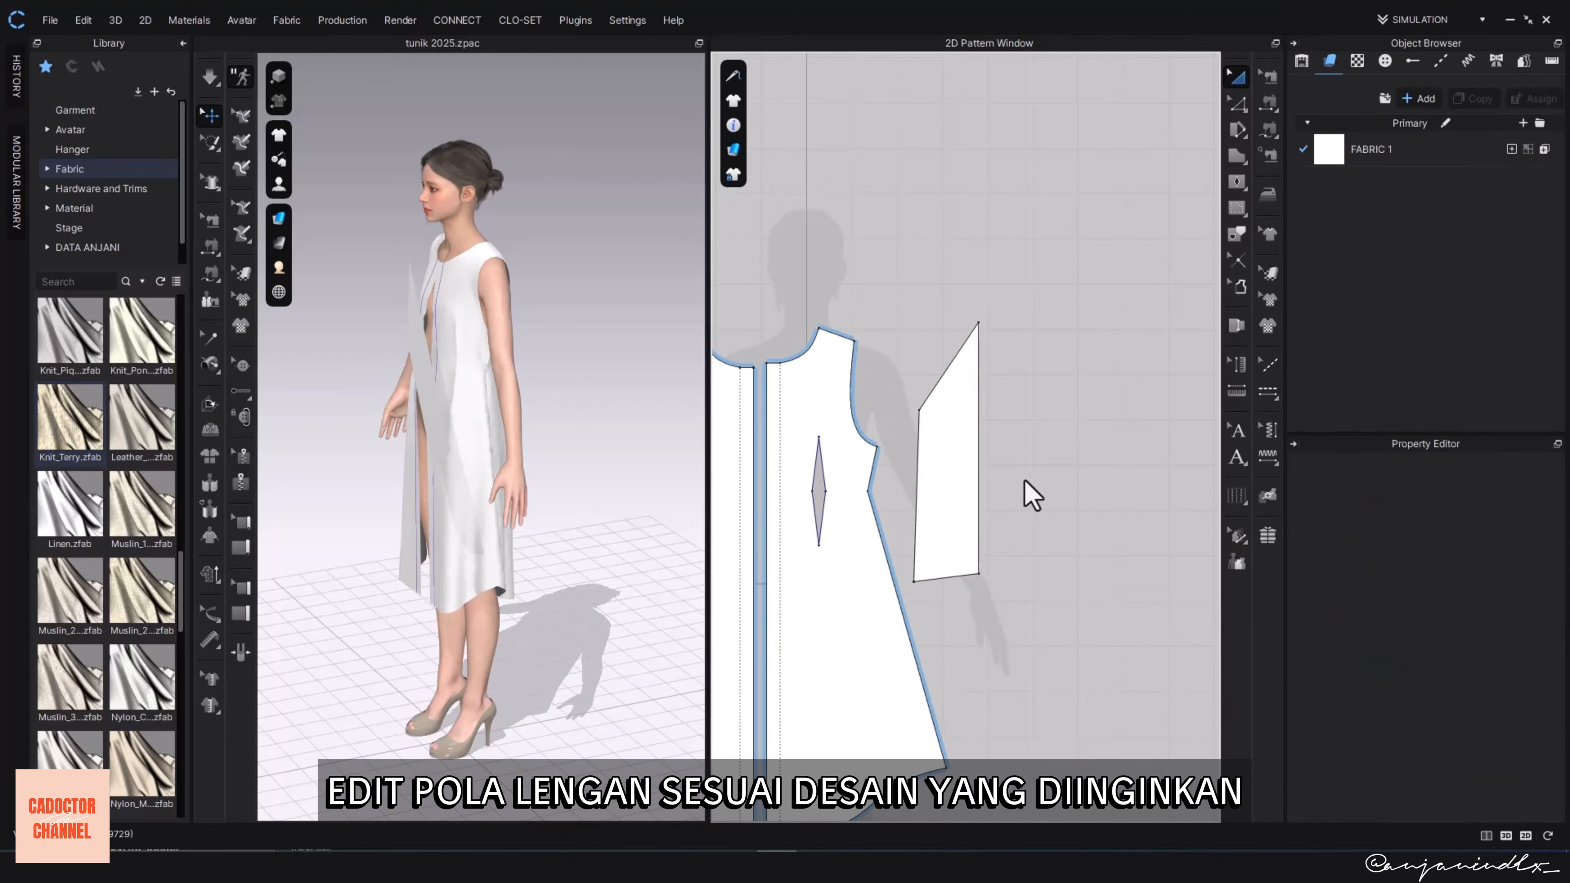
- Reposition the sleeve's hem corners to flare the half sleeve to a hem about 23 cm wide
{"action": "key", "text": "z"}
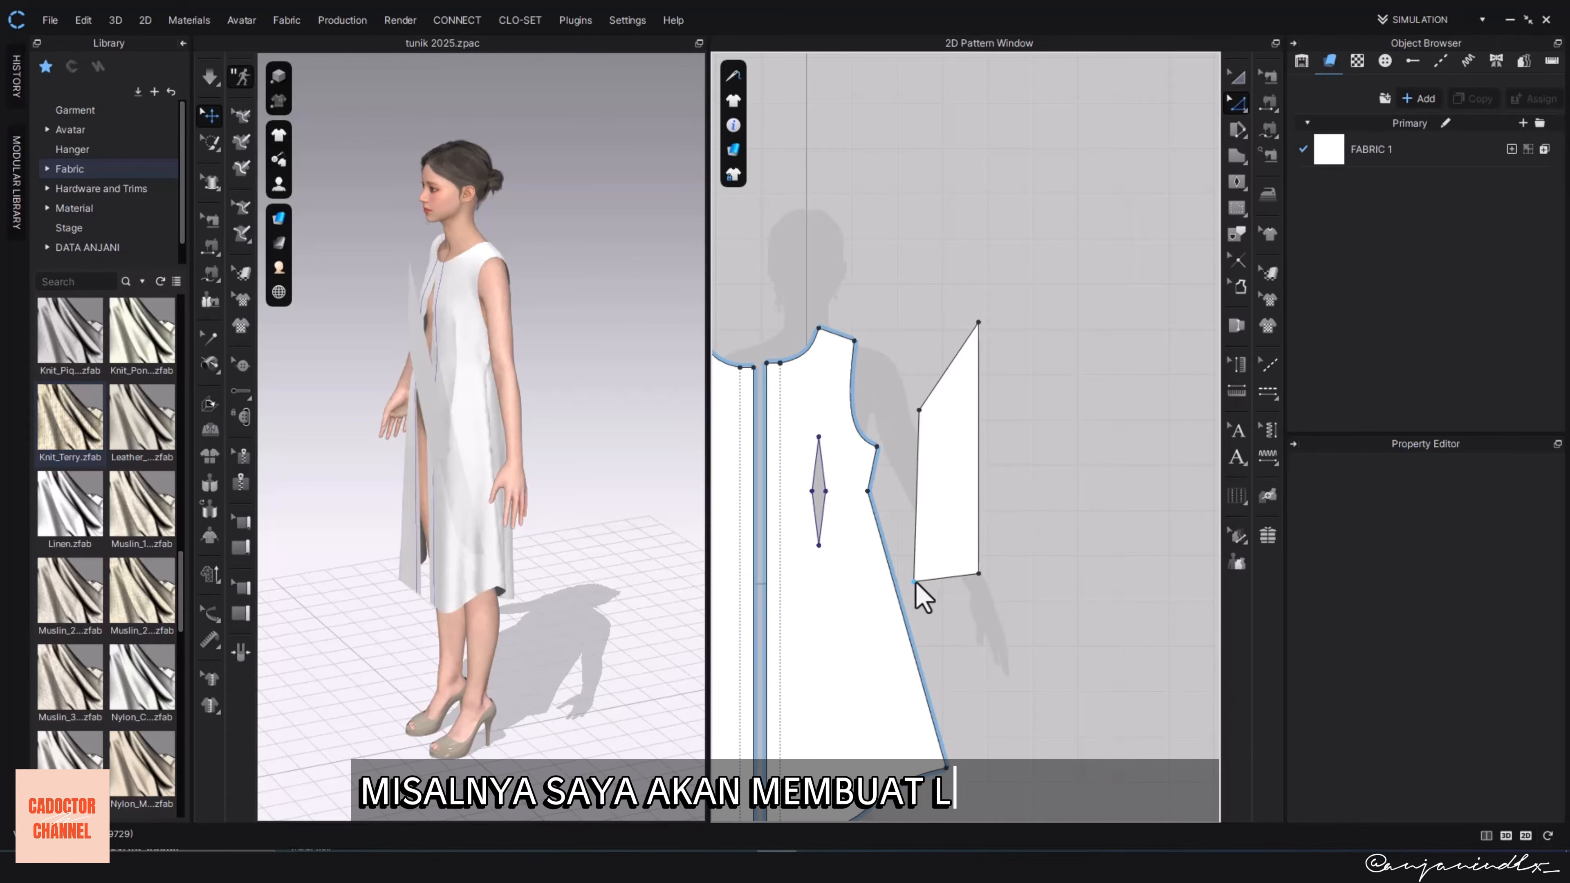
{"action": "left_click", "coordinate": [974, 579]}
{"action": "left_click_drag", "start_coordinate": [975, 583], "coordinate": [992, 527]}
{"action": "left_click", "coordinate": [1009, 569]}
{"action": "key", "text": "a"}
{"action": "left_click", "coordinate": [1082, 513]}
{"action": "middle_click_drag", "start_coordinate": [1084, 512], "coordinate": [1046, 524]}
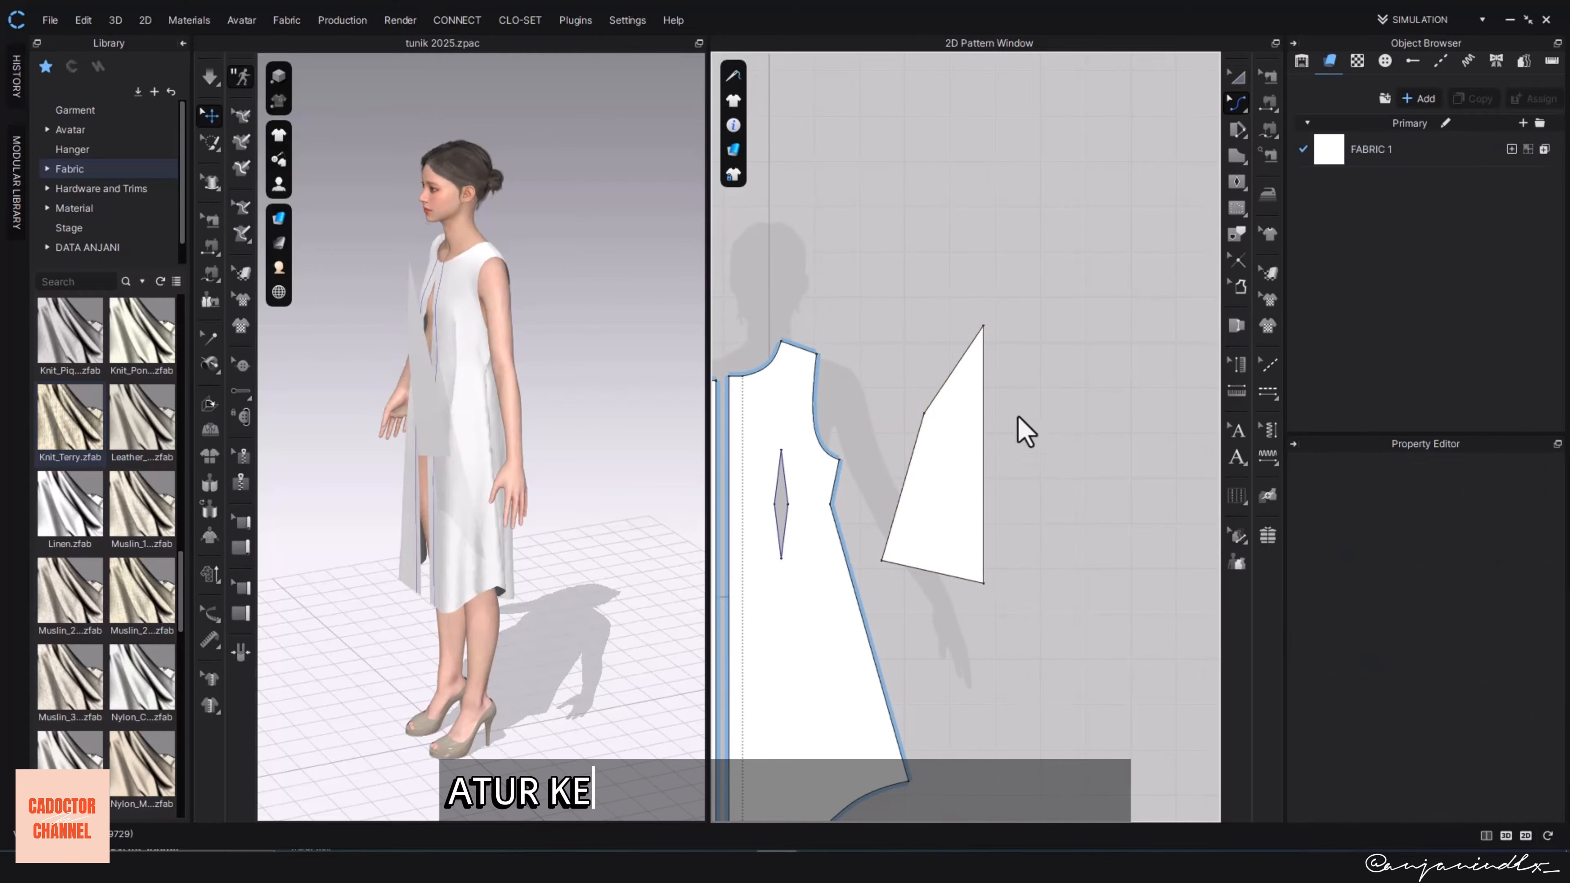
- Curve the straight sleeve cap edge into an S-shape about 24.5 cm long by adjusting its curve handles
{"action": "key", "text": "c"}
{"action": "left_click_drag", "start_coordinate": [945, 381], "coordinate": [938, 382]}
{"action": "key", "text": "z"}
{"action": "scroll", "coordinate": [965, 382], "scroll_direction": "up", "scroll_amount": 4}
{"action": "left_click_drag", "start_coordinate": [925, 313], "coordinate": [904, 244]}
{"action": "left_click", "coordinate": [856, 403]}
{"action": "left_click", "coordinate": [856, 412]}
{"action": "left_click_drag", "start_coordinate": [854, 408], "coordinate": [929, 444]}
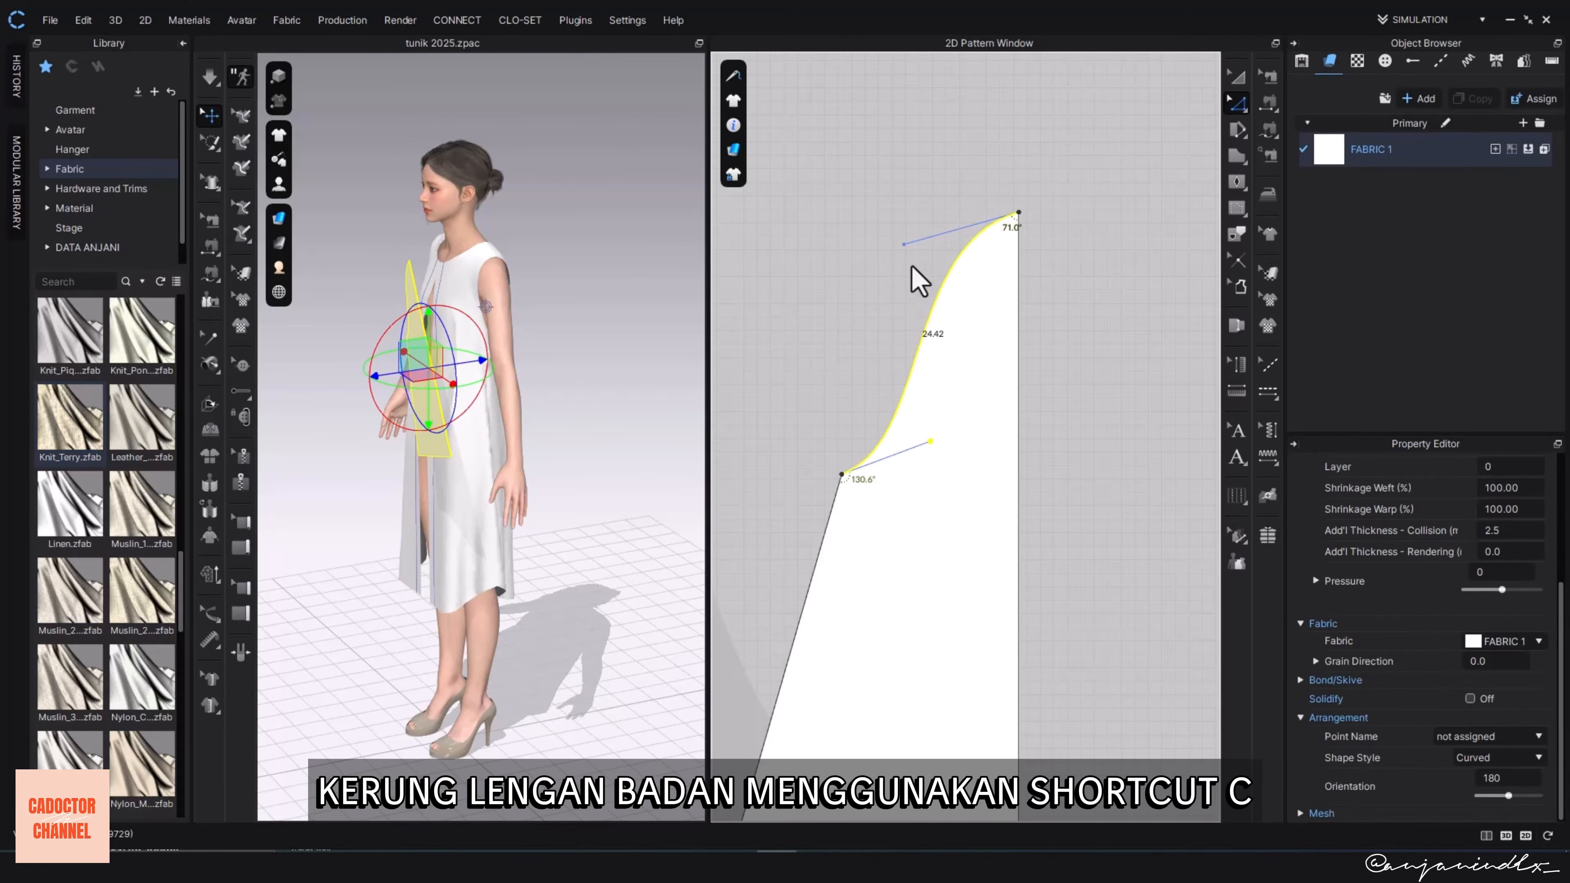
{"action": "left_click_drag", "start_coordinate": [903, 244], "coordinate": [894, 241]}
{"action": "left_click_drag", "start_coordinate": [931, 444], "coordinate": [914, 444]}
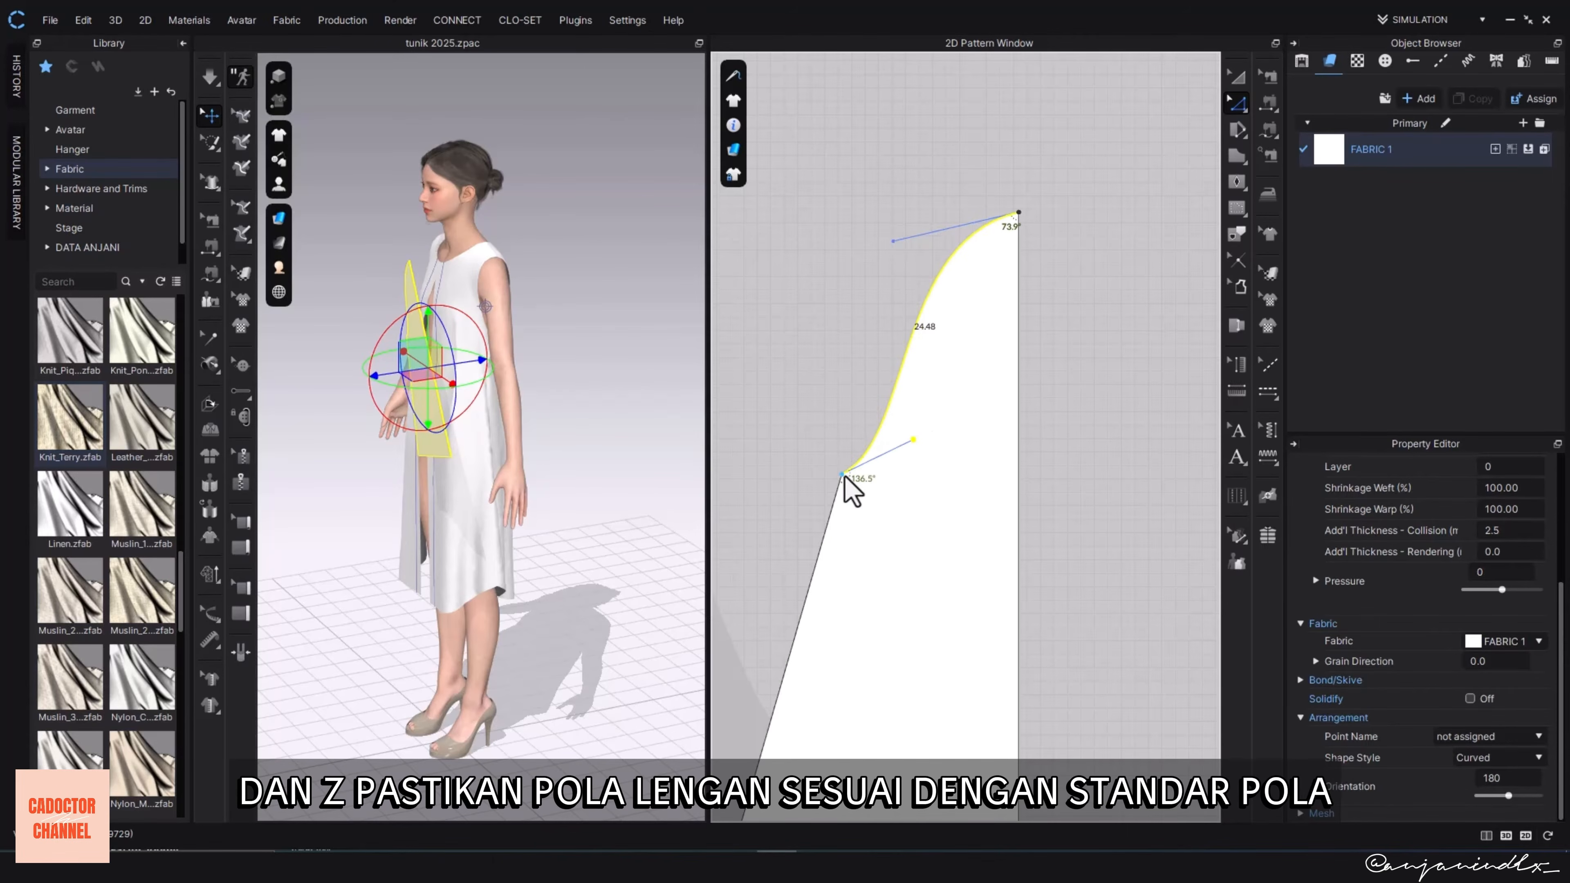
- Refine the sleeve cap curve and its underarm corner to a cap length of about 25.9 cm
{"action": "scroll", "coordinate": [901, 594], "scroll_direction": "down", "scroll_amount": 6}
{"action": "middle_click_drag", "start_coordinate": [952, 561], "coordinate": [880, 547]}
{"action": "scroll", "coordinate": [858, 469], "scroll_direction": "up", "scroll_amount": 3}
{"action": "left_click", "coordinate": [859, 470]}
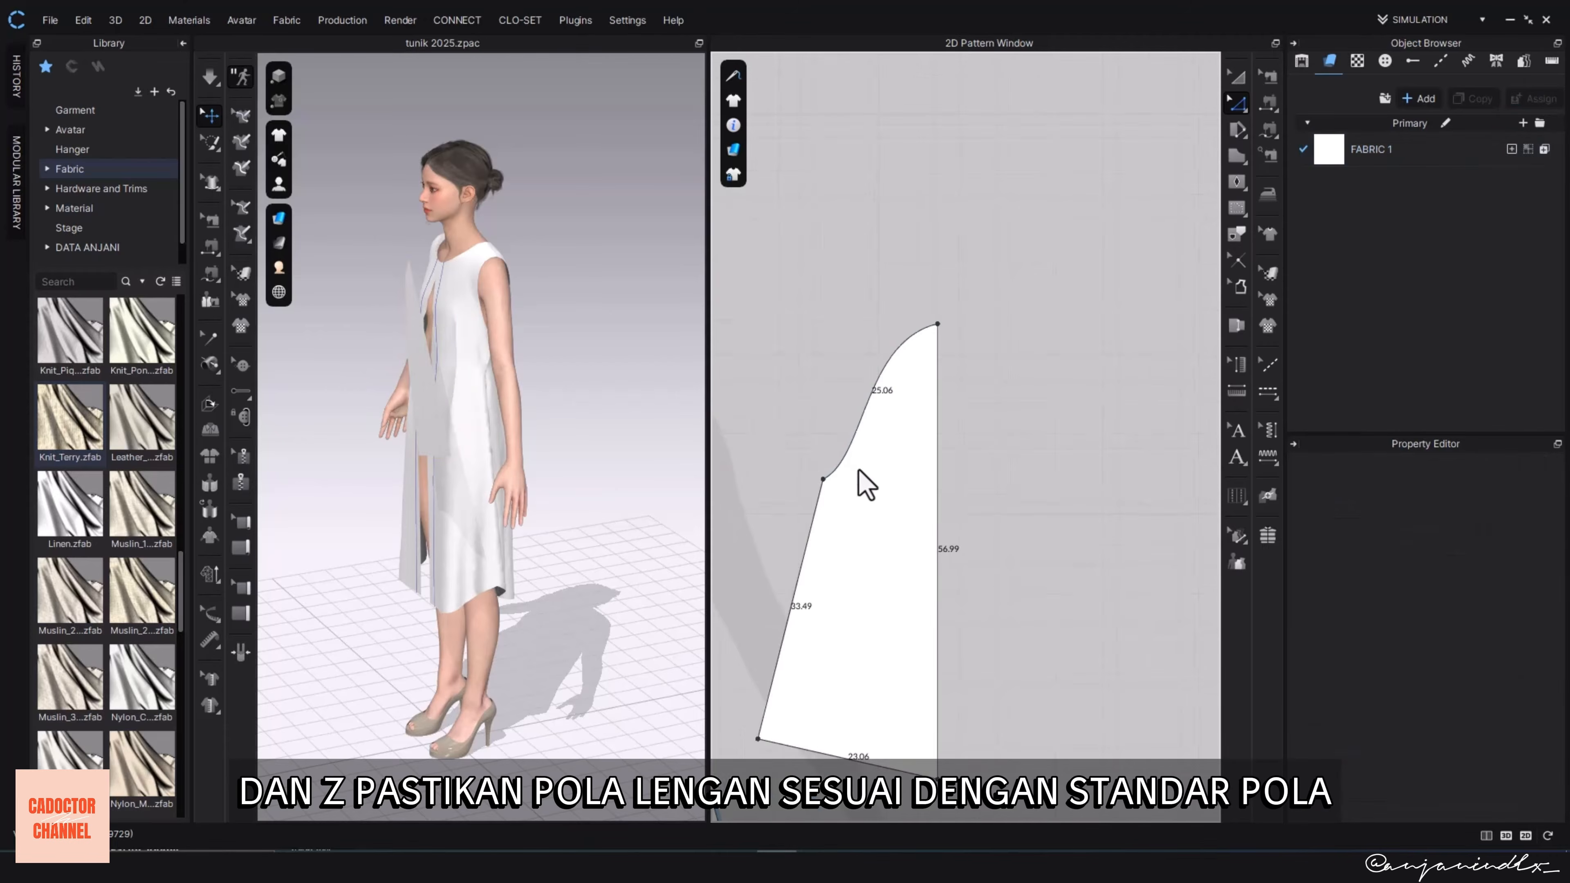
{"action": "left_click", "coordinate": [849, 452]}
{"action": "scroll", "coordinate": [879, 498], "scroll_direction": "down", "scroll_amount": 3}
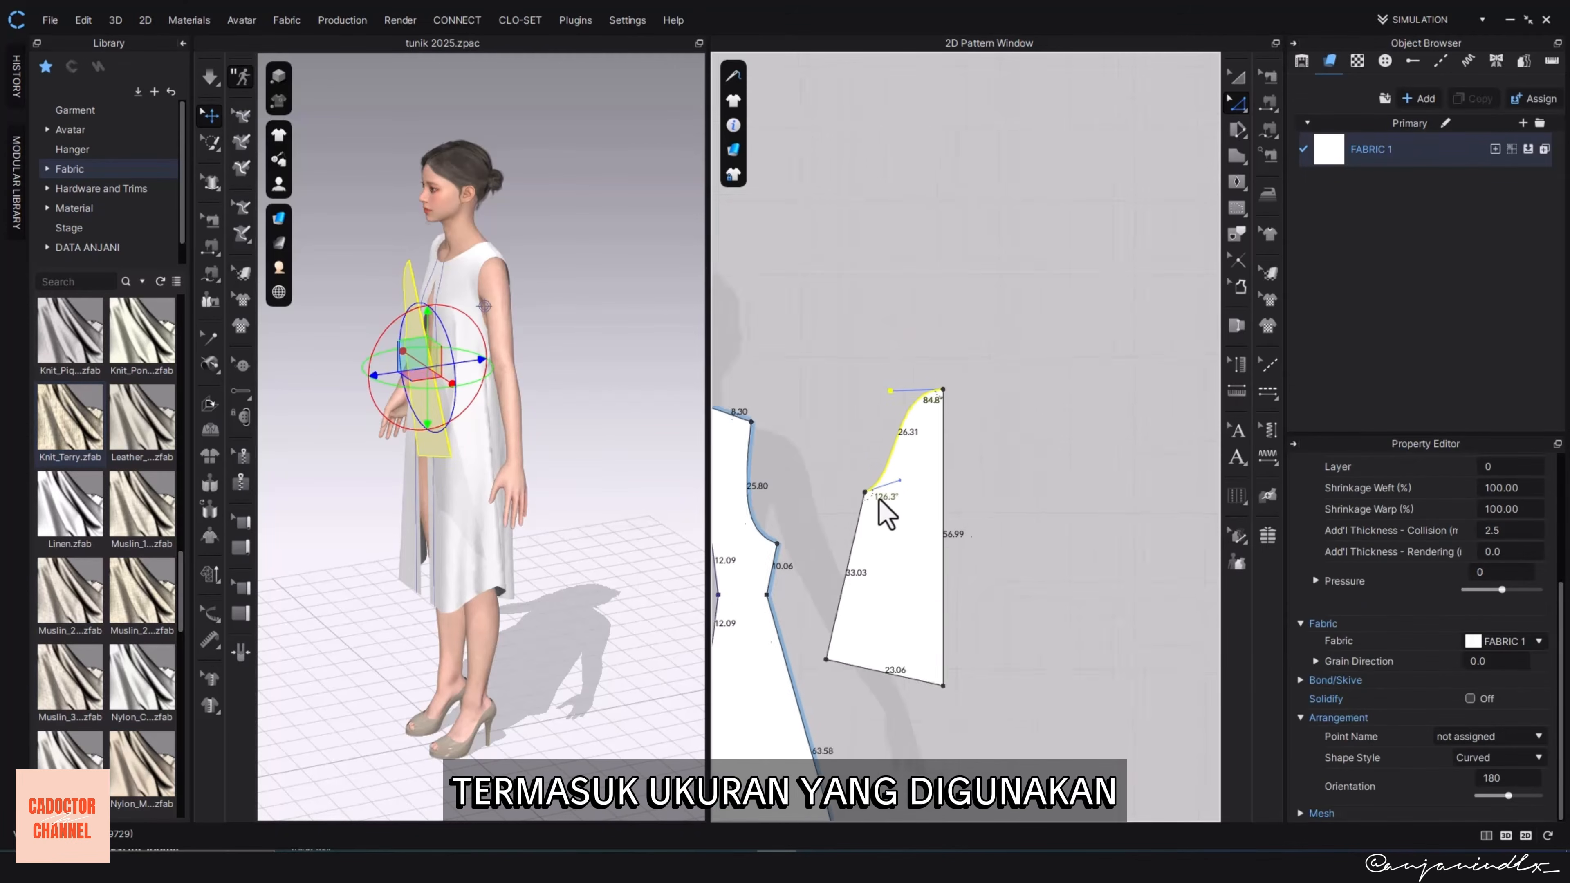
{"action": "scroll", "coordinate": [880, 483], "scroll_direction": "up", "scroll_amount": 4}
{"action": "left_click", "coordinate": [877, 445]}
{"action": "left_click", "coordinate": [870, 424]}
{"action": "left_click_drag", "start_coordinate": [866, 515], "coordinate": [861, 511]}
{"action": "scroll", "coordinate": [866, 587], "scroll_direction": "down", "scroll_amount": 2}
- Reshape the half sleeve's hem into a gentle curve about 23.2 cm long
{"action": "left_click", "coordinate": [814, 641]}
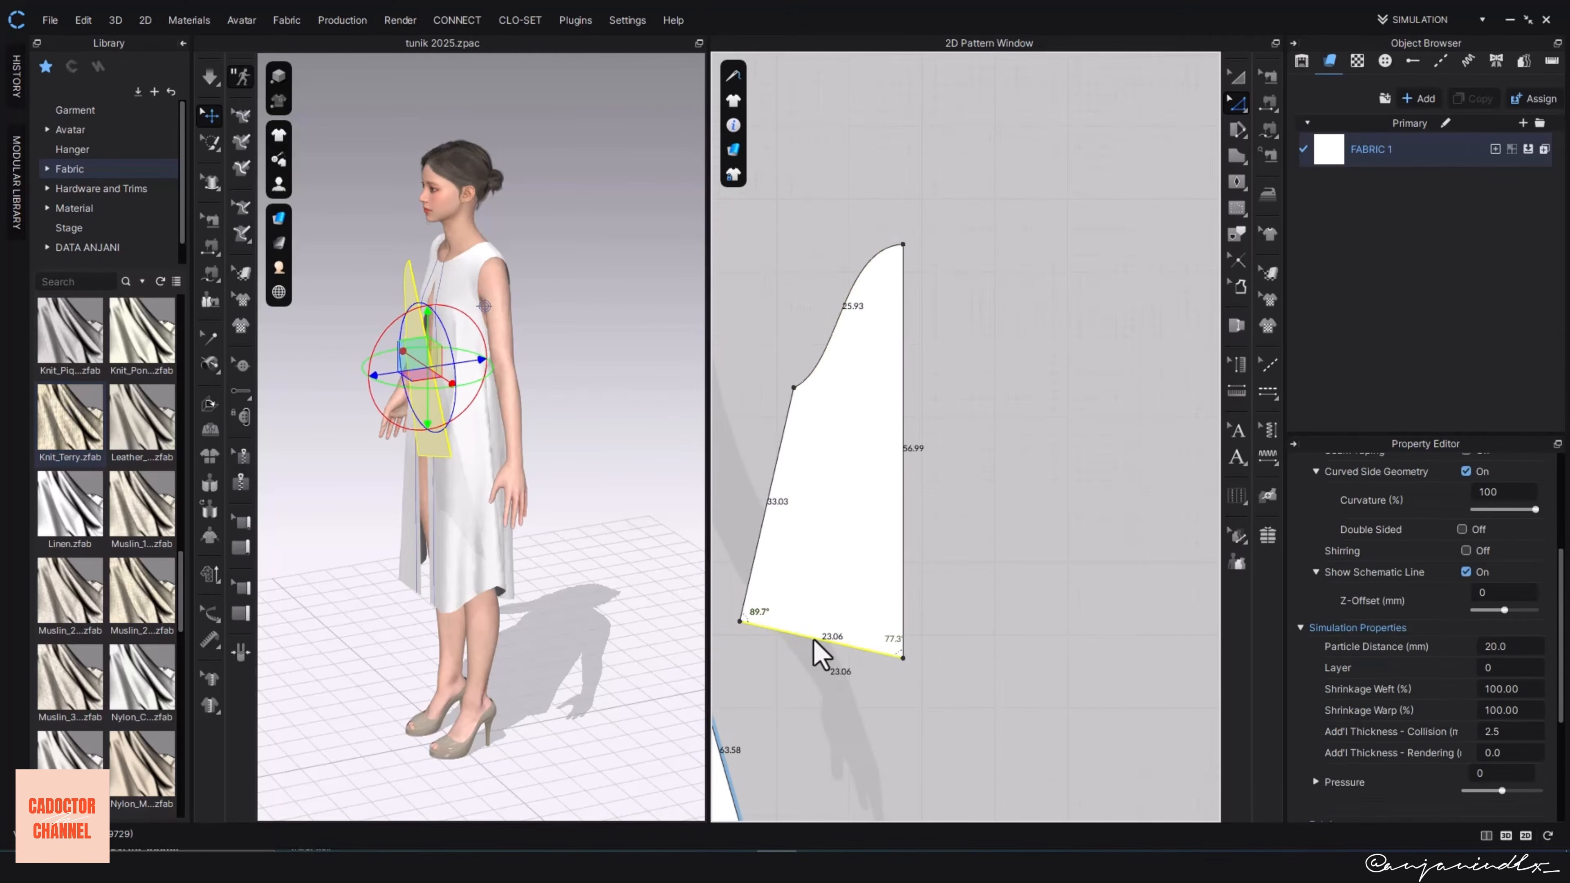
{"action": "key", "text": "z"}
{"action": "left_click_drag", "start_coordinate": [801, 622], "coordinate": [801, 628]}
{"action": "left_click", "coordinate": [939, 631]}
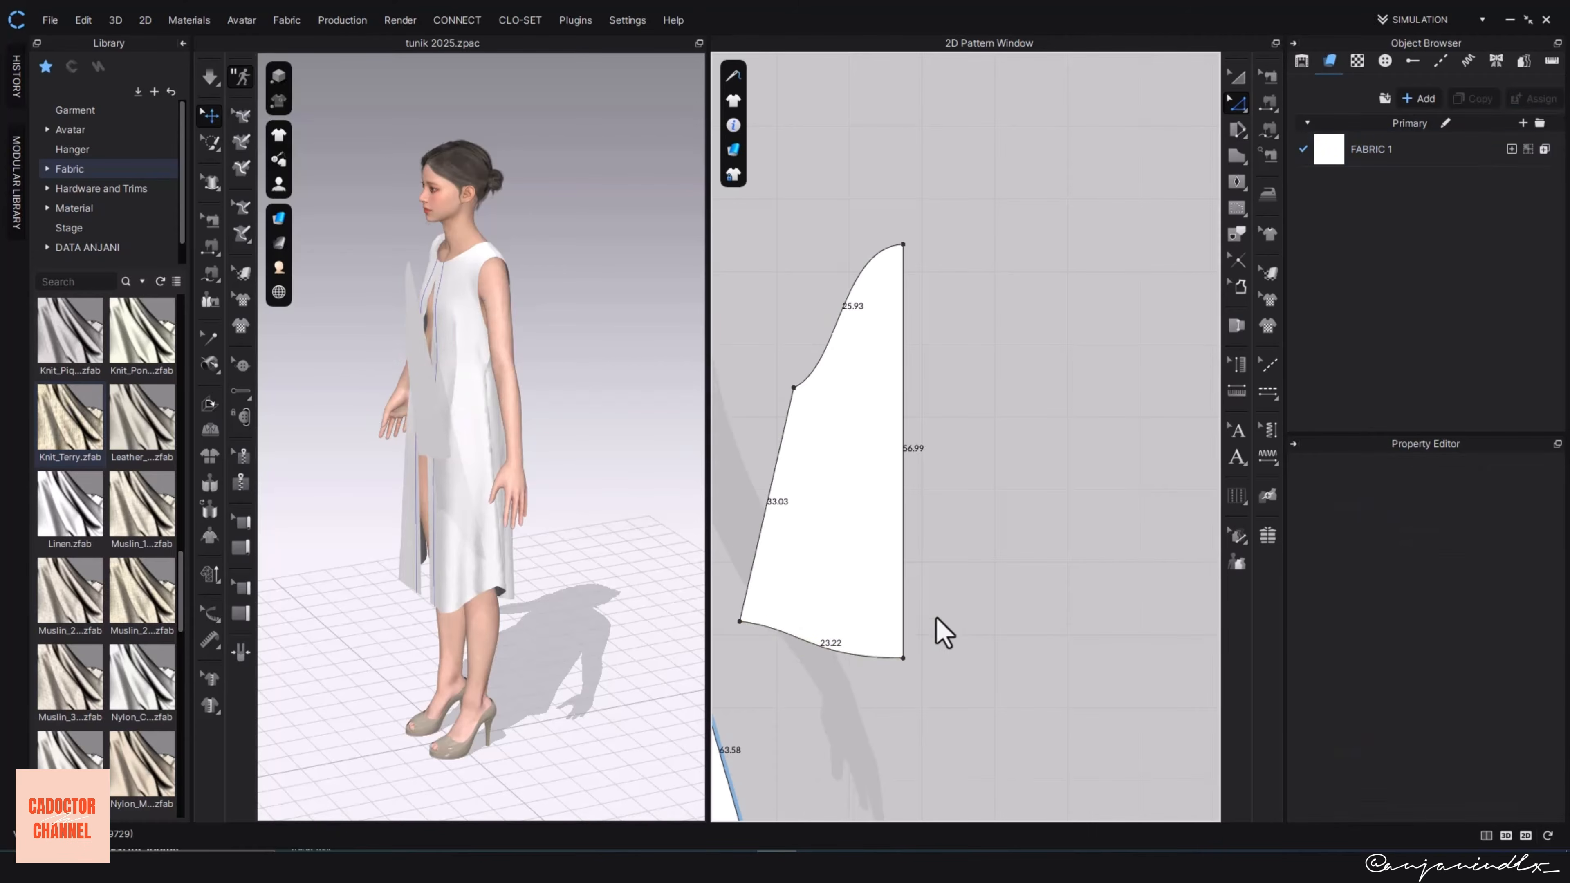
{"action": "scroll", "coordinate": [858, 637], "scroll_direction": "down", "scroll_amount": 3}
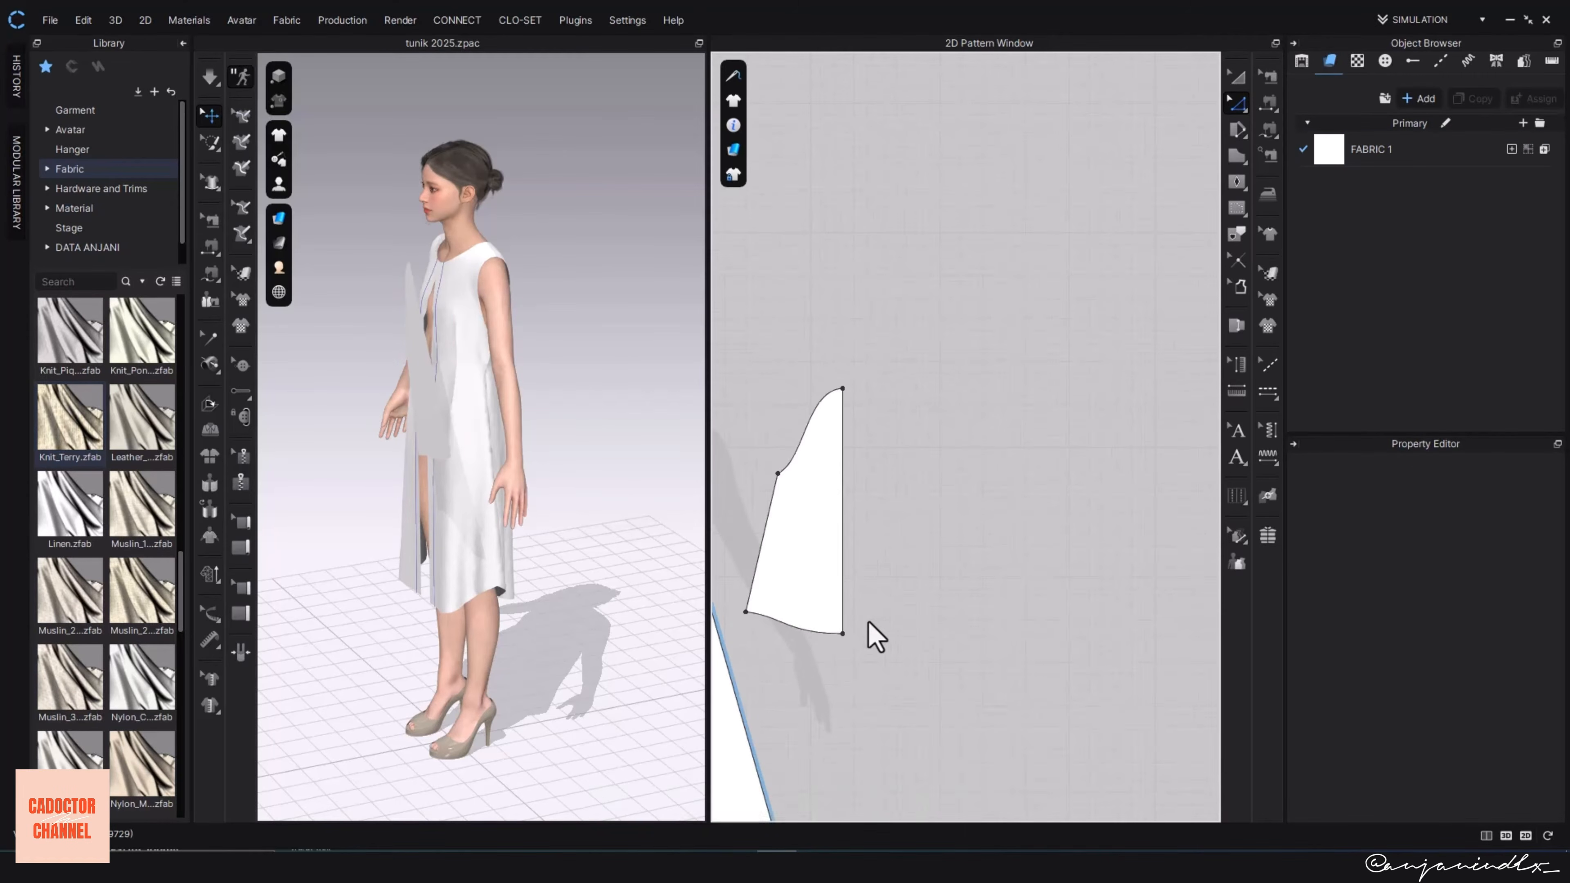
- Duplicate the half sleeve as a symmetric mirrored pattern and place the copy just above the original
{"action": "left_click", "coordinate": [827, 601]}
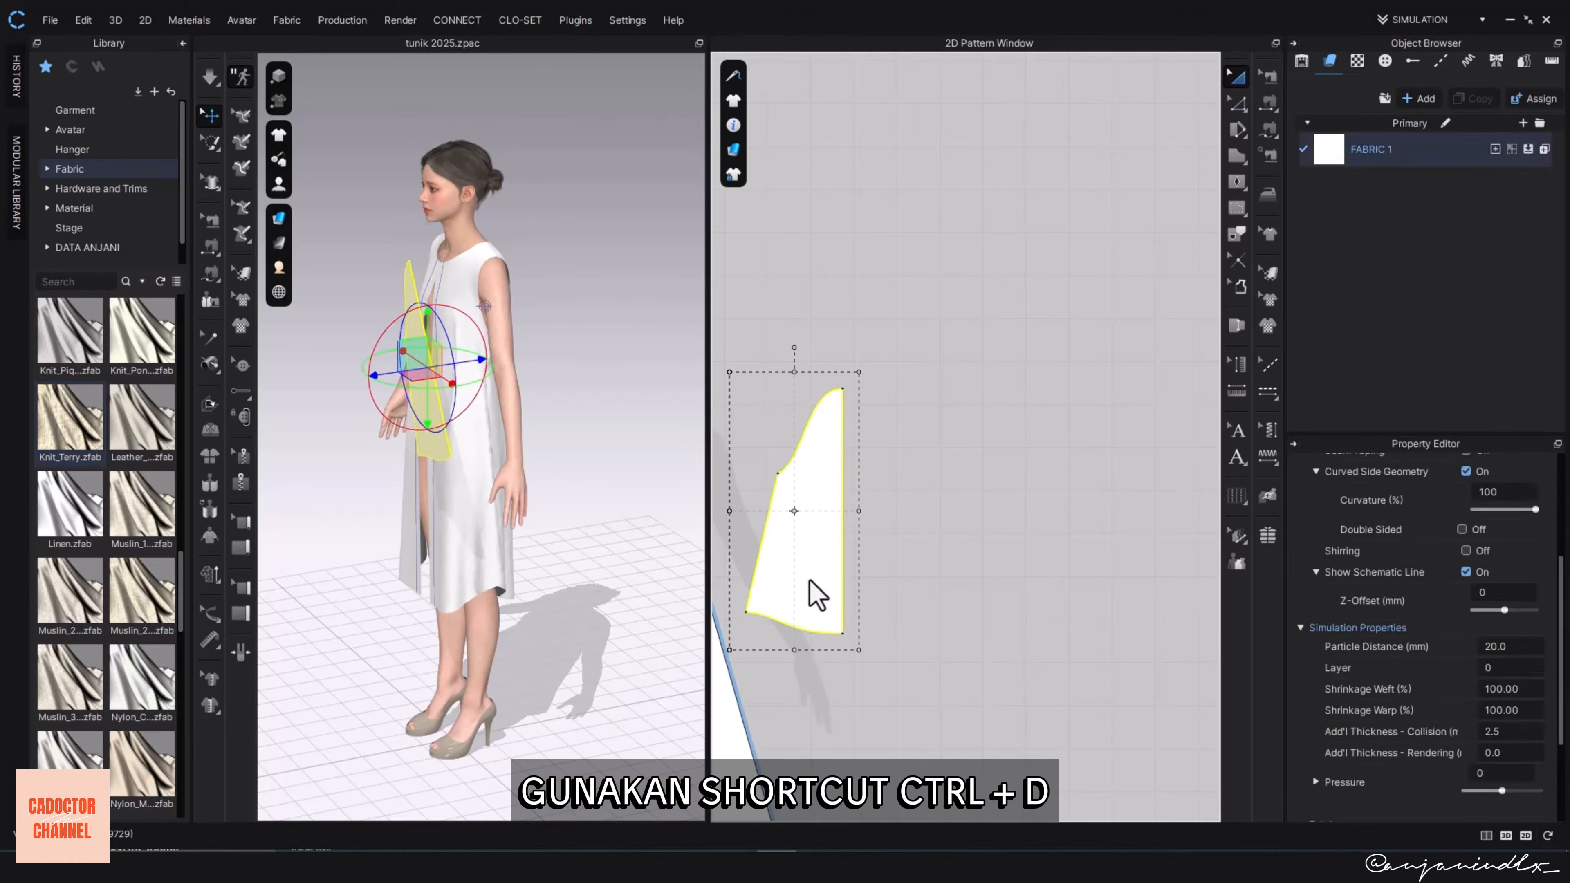
{"action": "key", "text": "ctrl+d"}
{"action": "left_click", "coordinate": [897, 259]}
{"action": "left_click", "coordinate": [902, 548]}
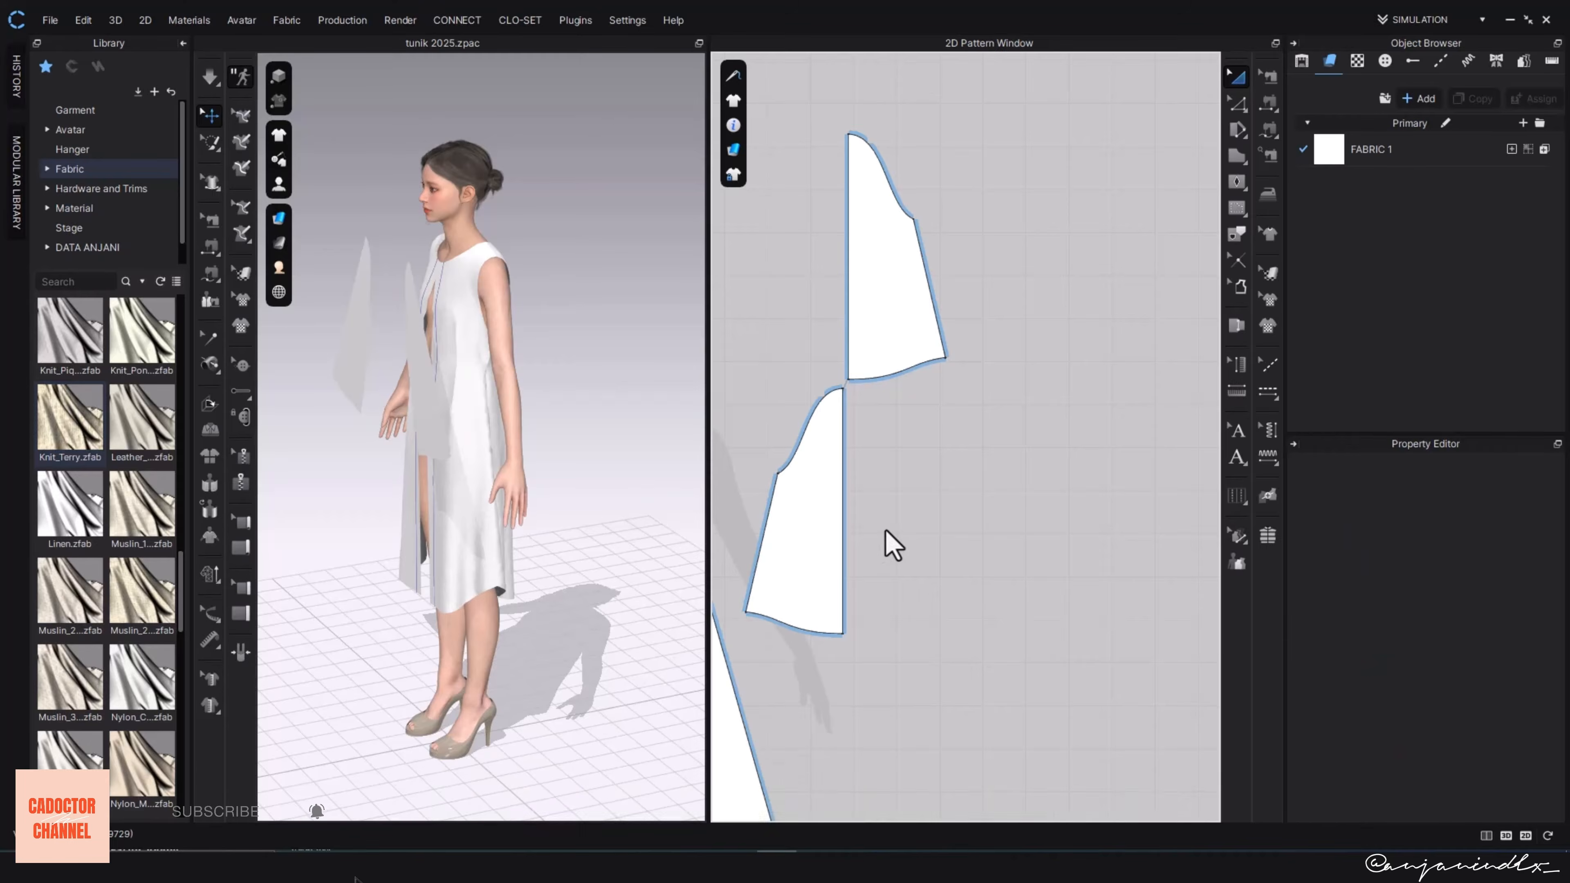
- Unfold the half sleeve along its straight centre line into a full sleeve
{"action": "key", "text": "z"}
{"action": "right_click", "coordinate": [842, 564]}
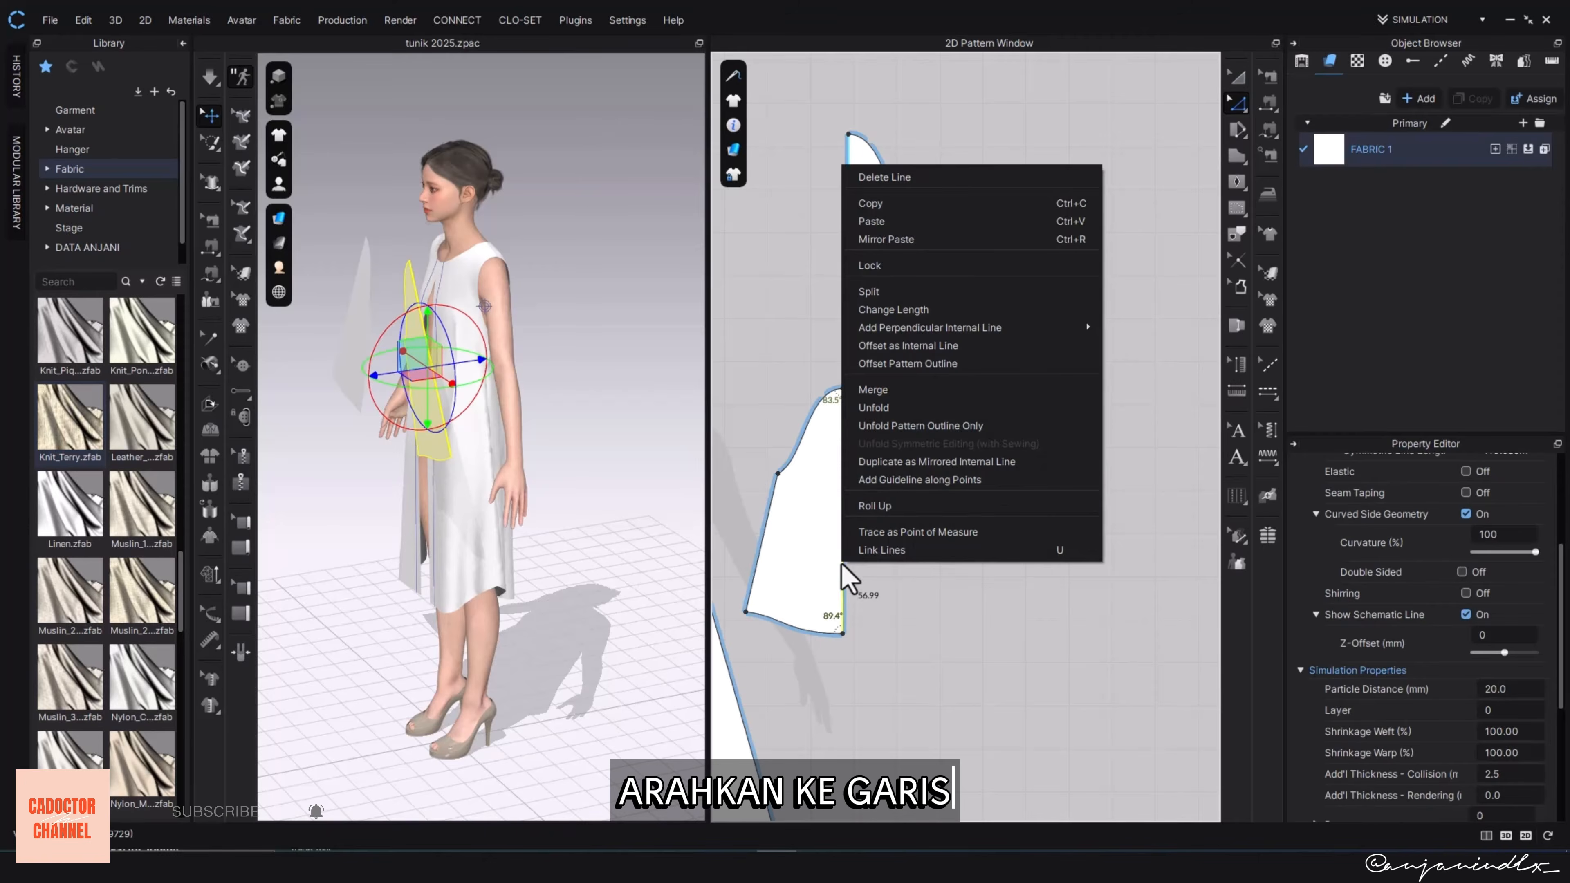
{"action": "left_click", "coordinate": [880, 408]}
- Show the avatar's arrangement points and wrap the sleeve around the left arm from the outer arm point
{"action": "scroll", "coordinate": [940, 433], "scroll_direction": "up", "scroll_amount": 3}
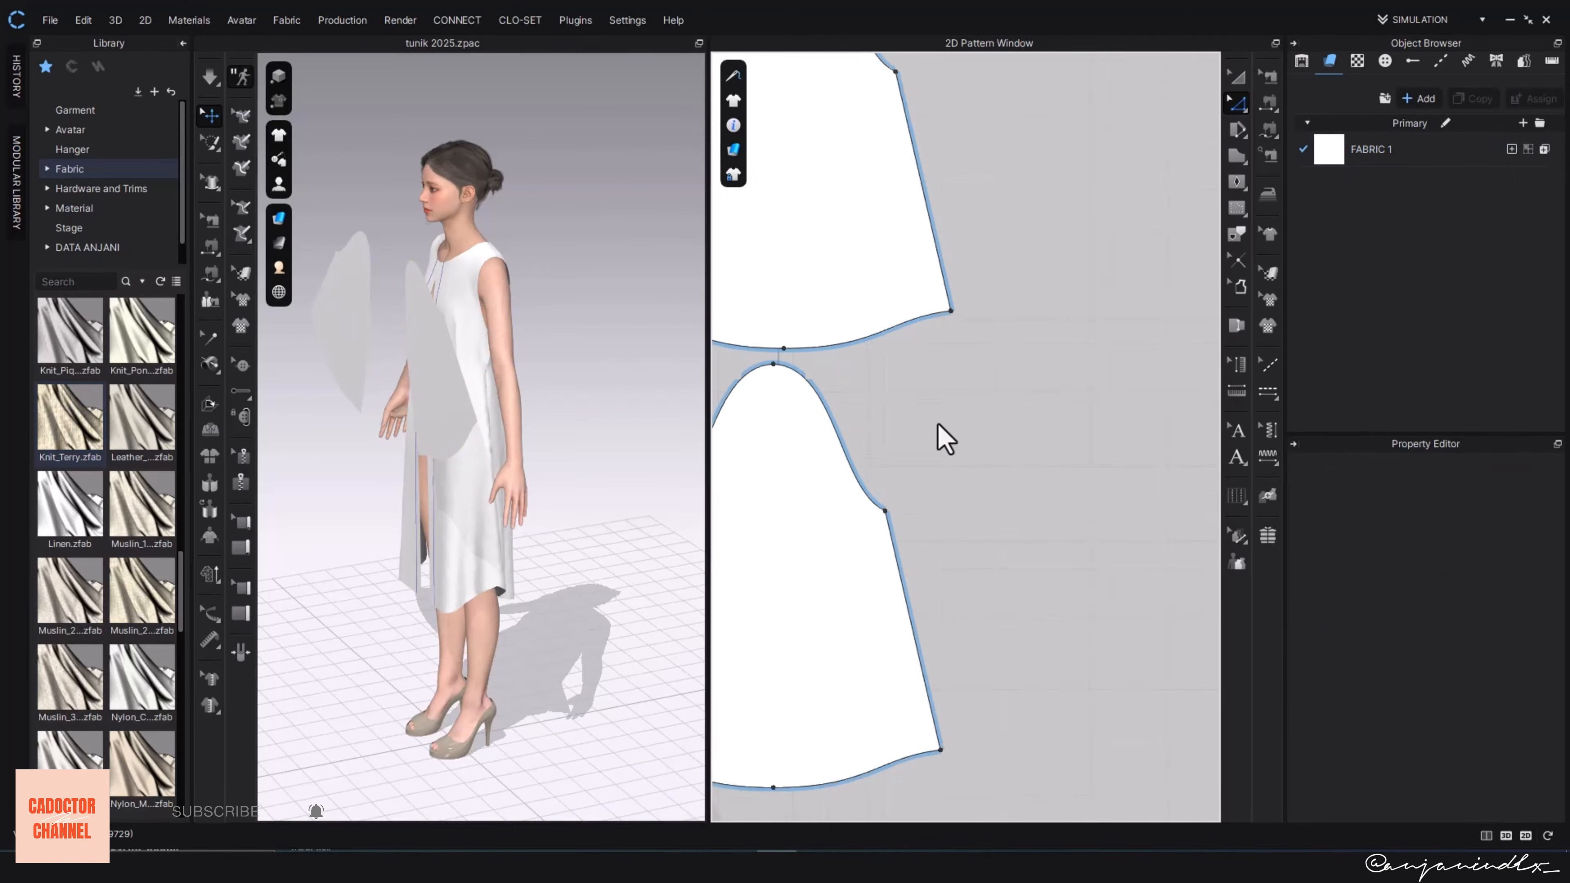
{"action": "scroll", "coordinate": [943, 448], "scroll_direction": "down", "scroll_amount": 6}
{"action": "middle_click_drag", "start_coordinate": [946, 466], "coordinate": [1088, 468]}
{"action": "scroll", "coordinate": [1057, 513], "scroll_direction": "down", "scroll_amount": 2}
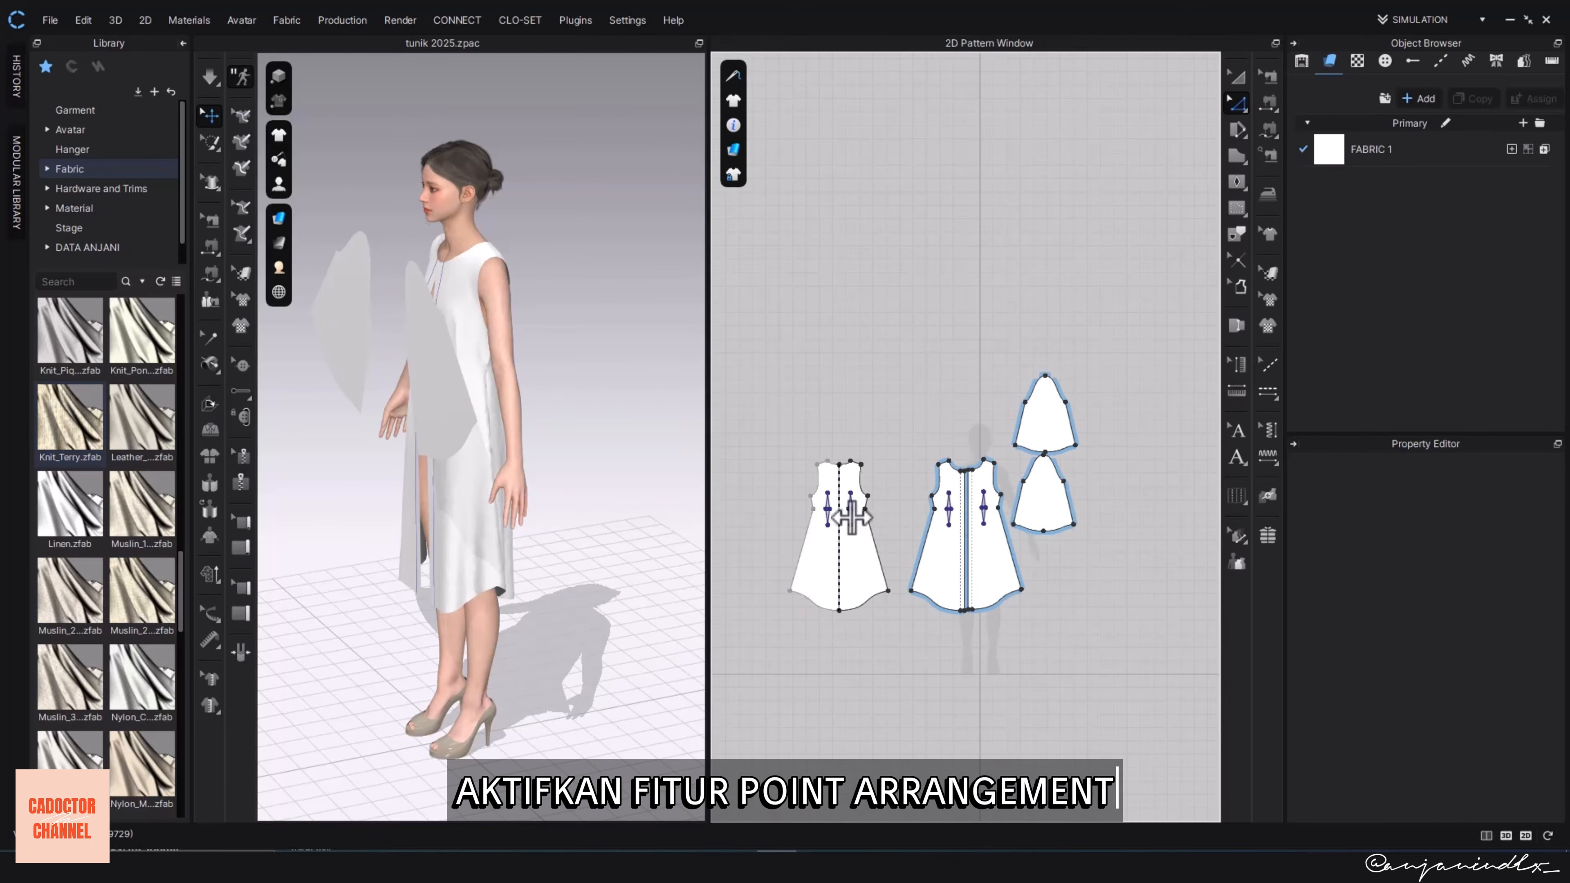
{"action": "key", "text": "shift+f"}
{"action": "left_click", "coordinate": [424, 378]}
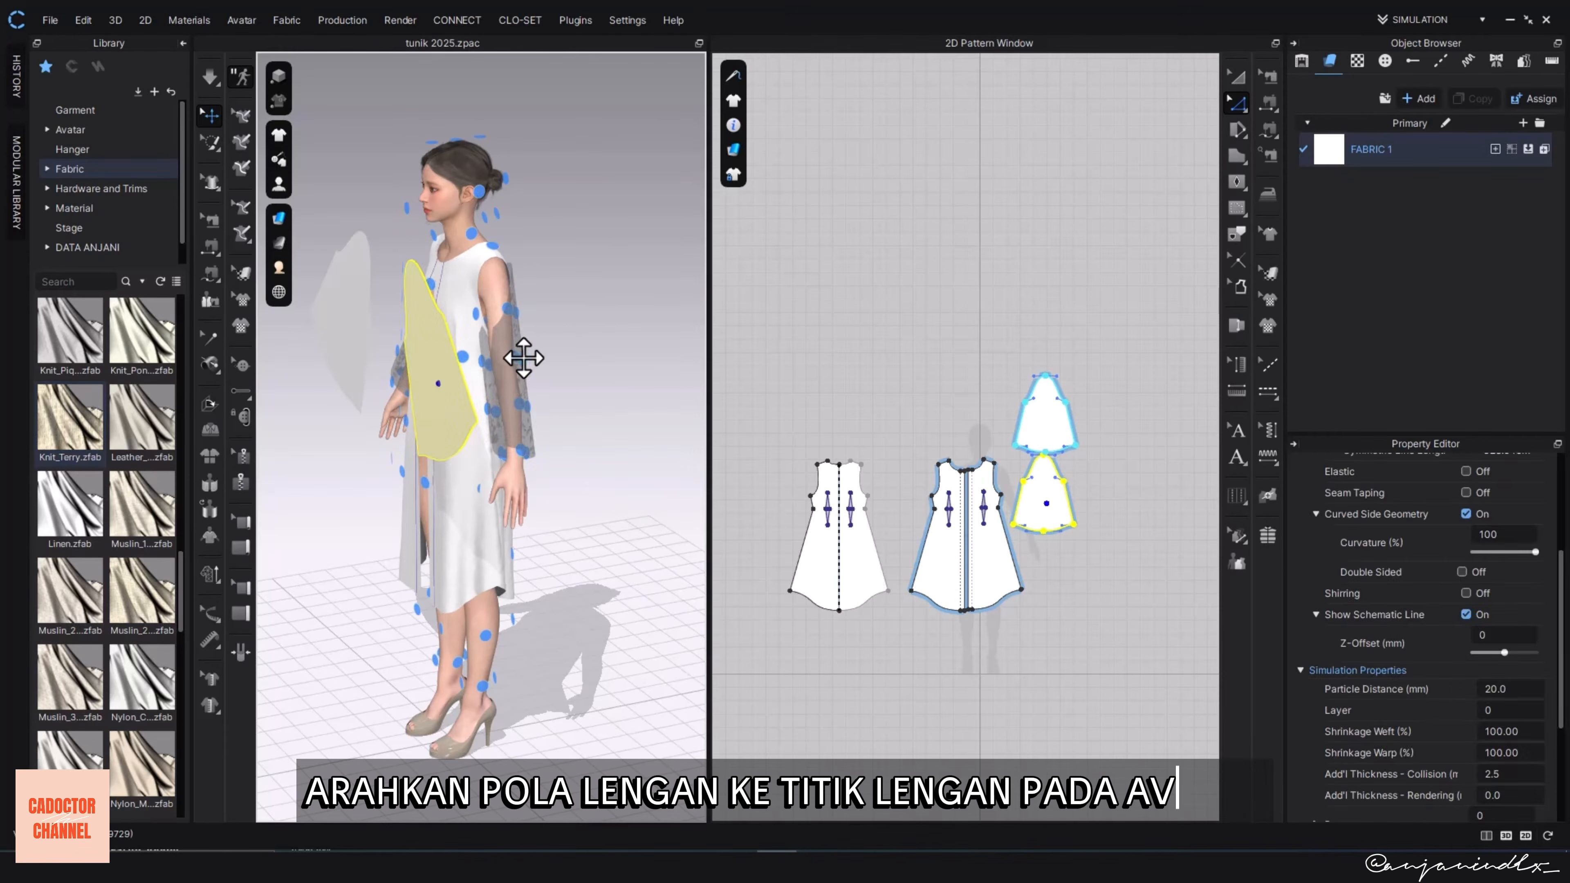
{"action": "left_click", "coordinate": [519, 357]}
{"action": "left_click", "coordinate": [624, 451]}
- Create a rectangular cuff pattern 21 cm wide and 5 cm high below the lower sleeve
{"action": "scroll", "coordinate": [1032, 566], "scroll_direction": "up", "scroll_amount": 4}
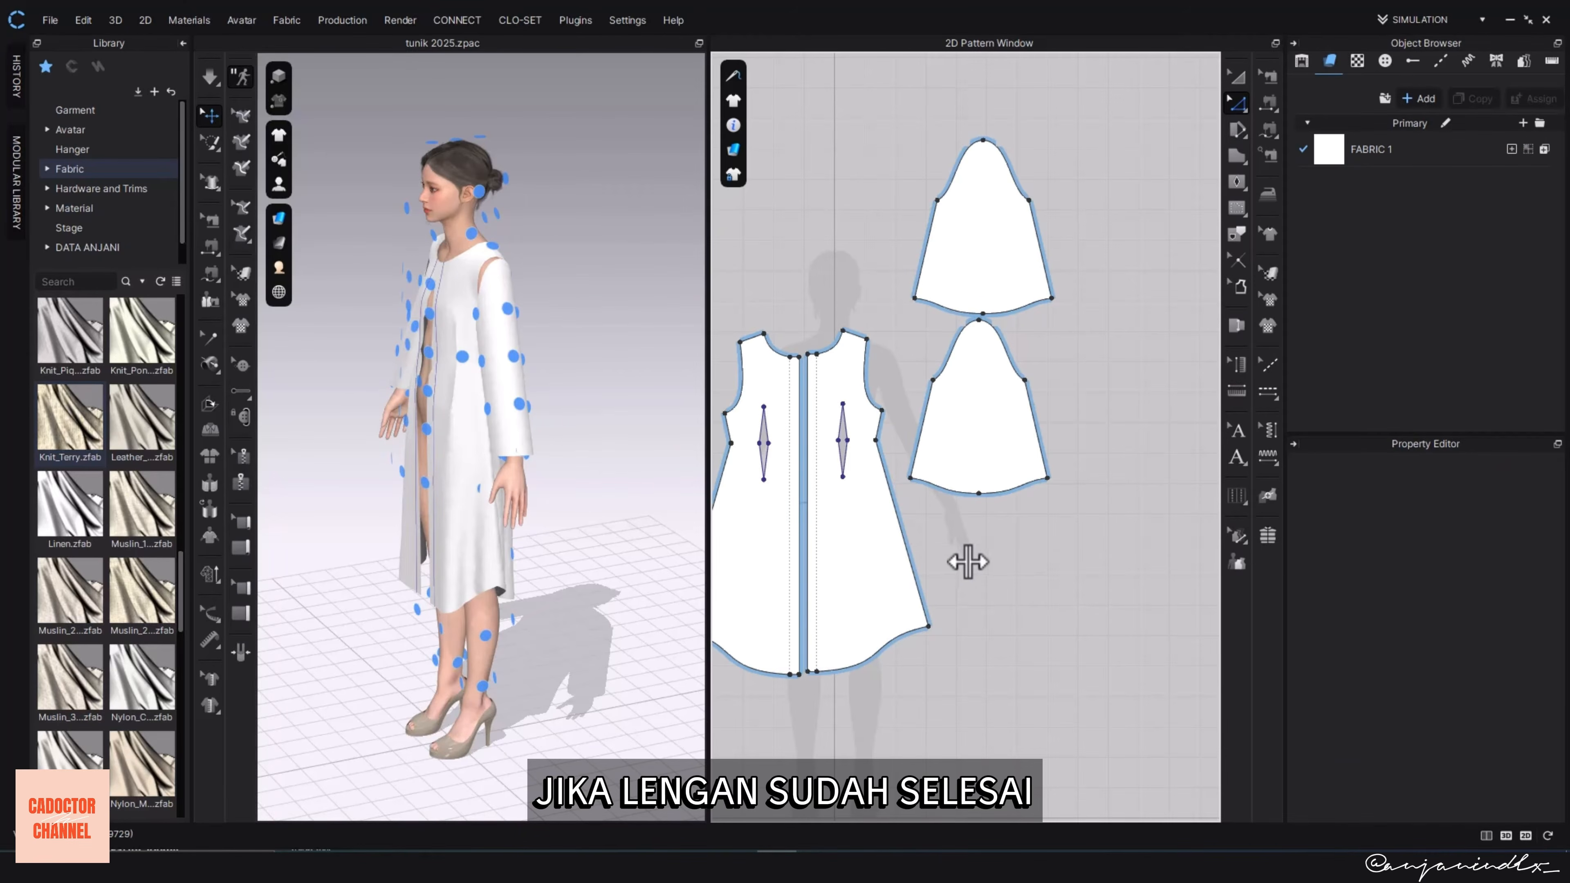
{"action": "key", "text": "s"}
{"action": "scroll", "coordinate": [981, 544], "scroll_direction": "up", "scroll_amount": 3}
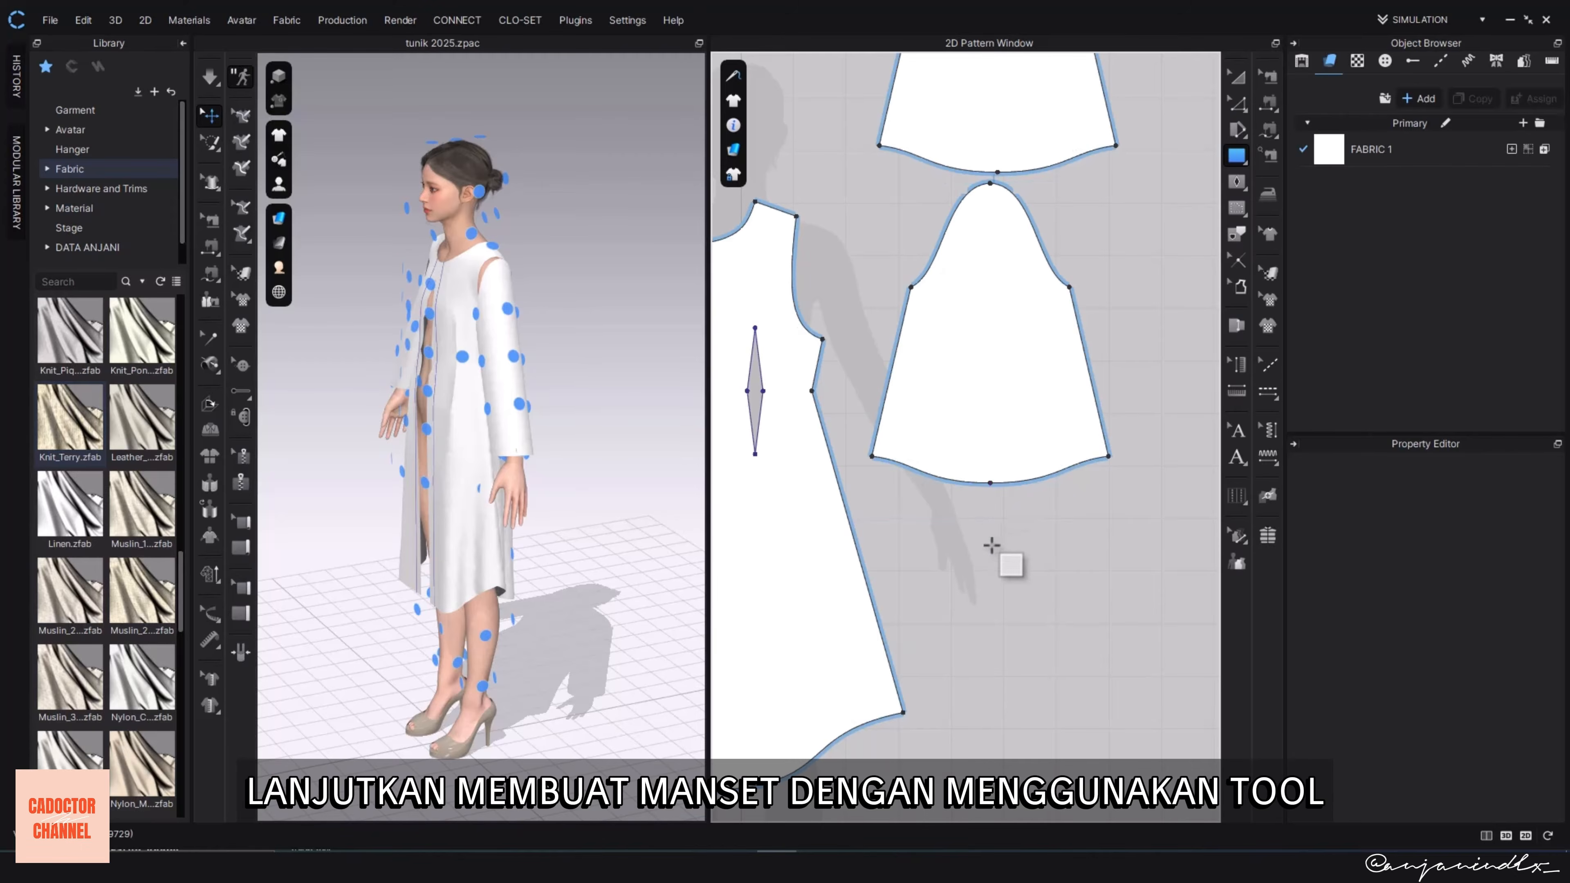
{"action": "left_click", "coordinate": [972, 536]}
{"action": "left_click_drag", "start_coordinate": [874, 253], "coordinate": [708, 439]}
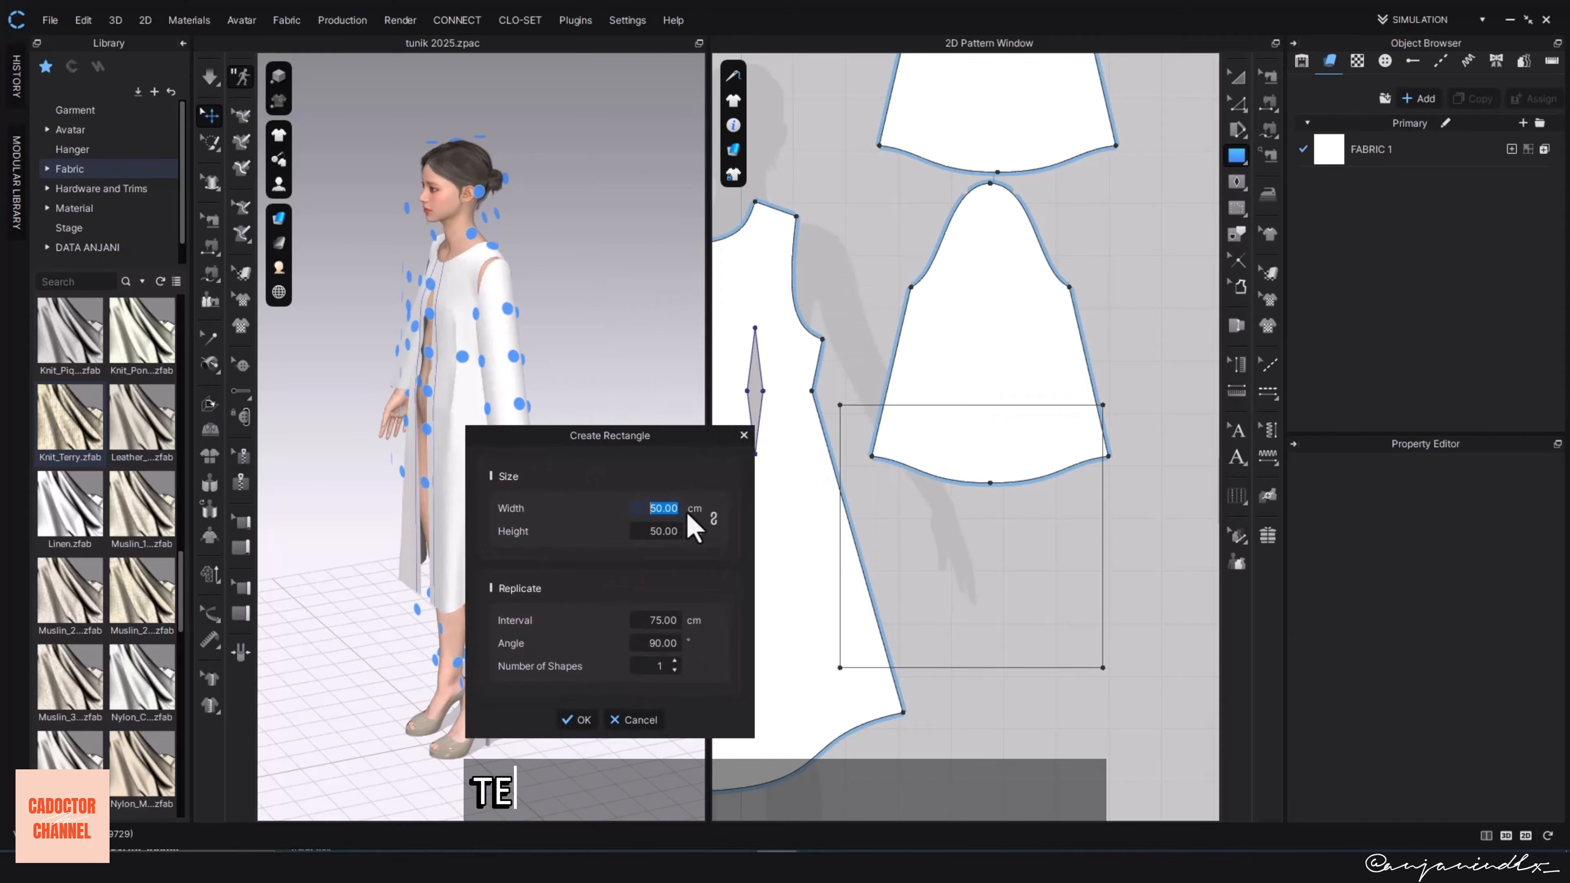
{"action": "type", "text": "21"}
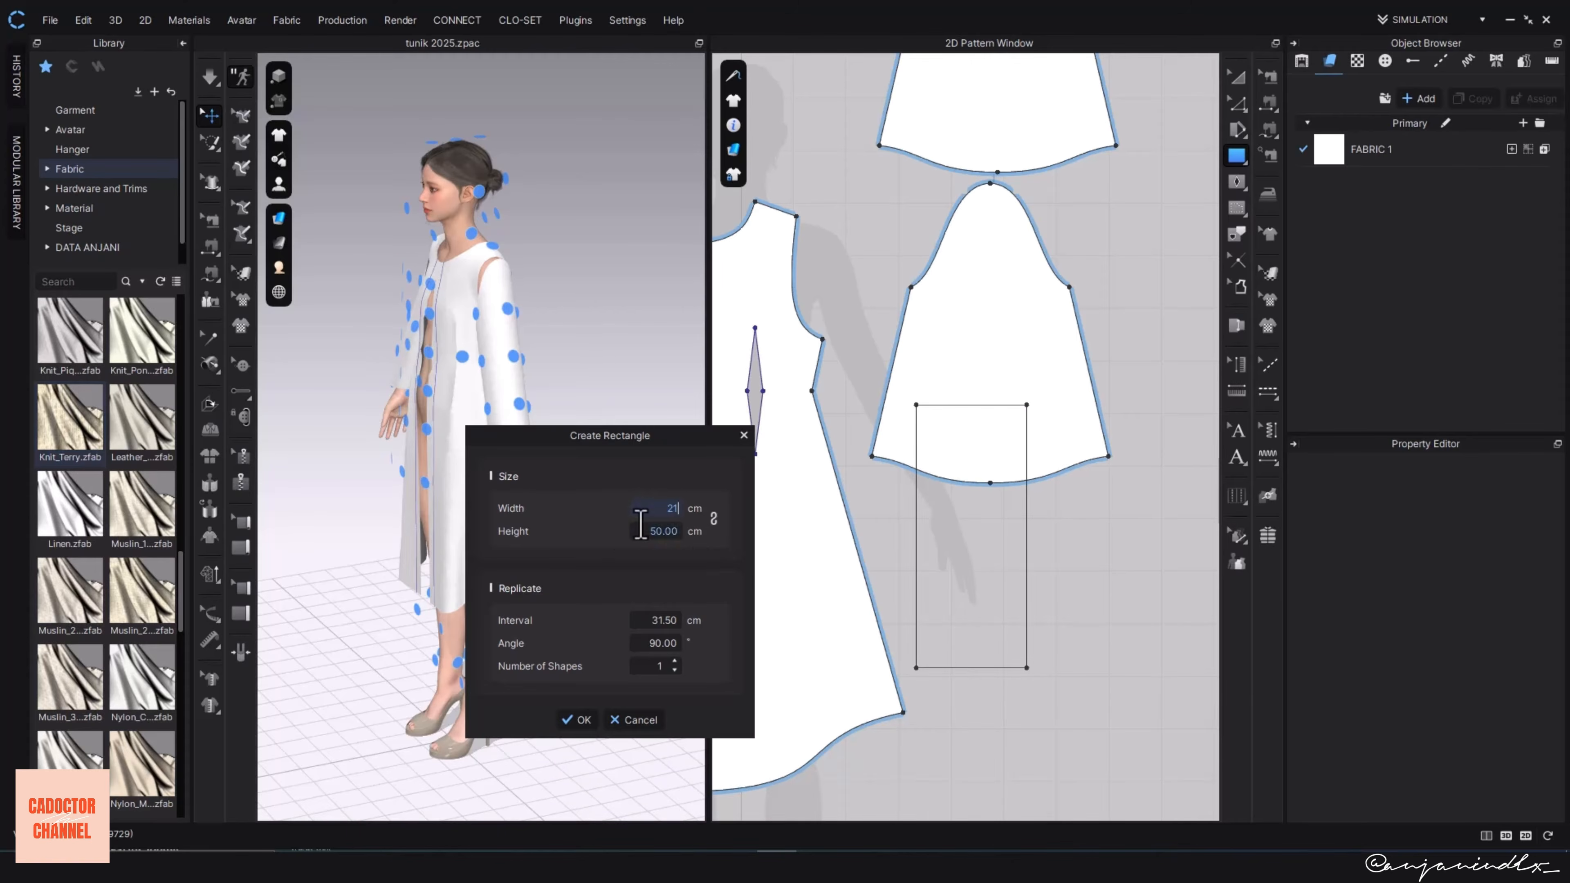
{"action": "key", "text": "Tab"}
{"action": "type", "text": "5"}
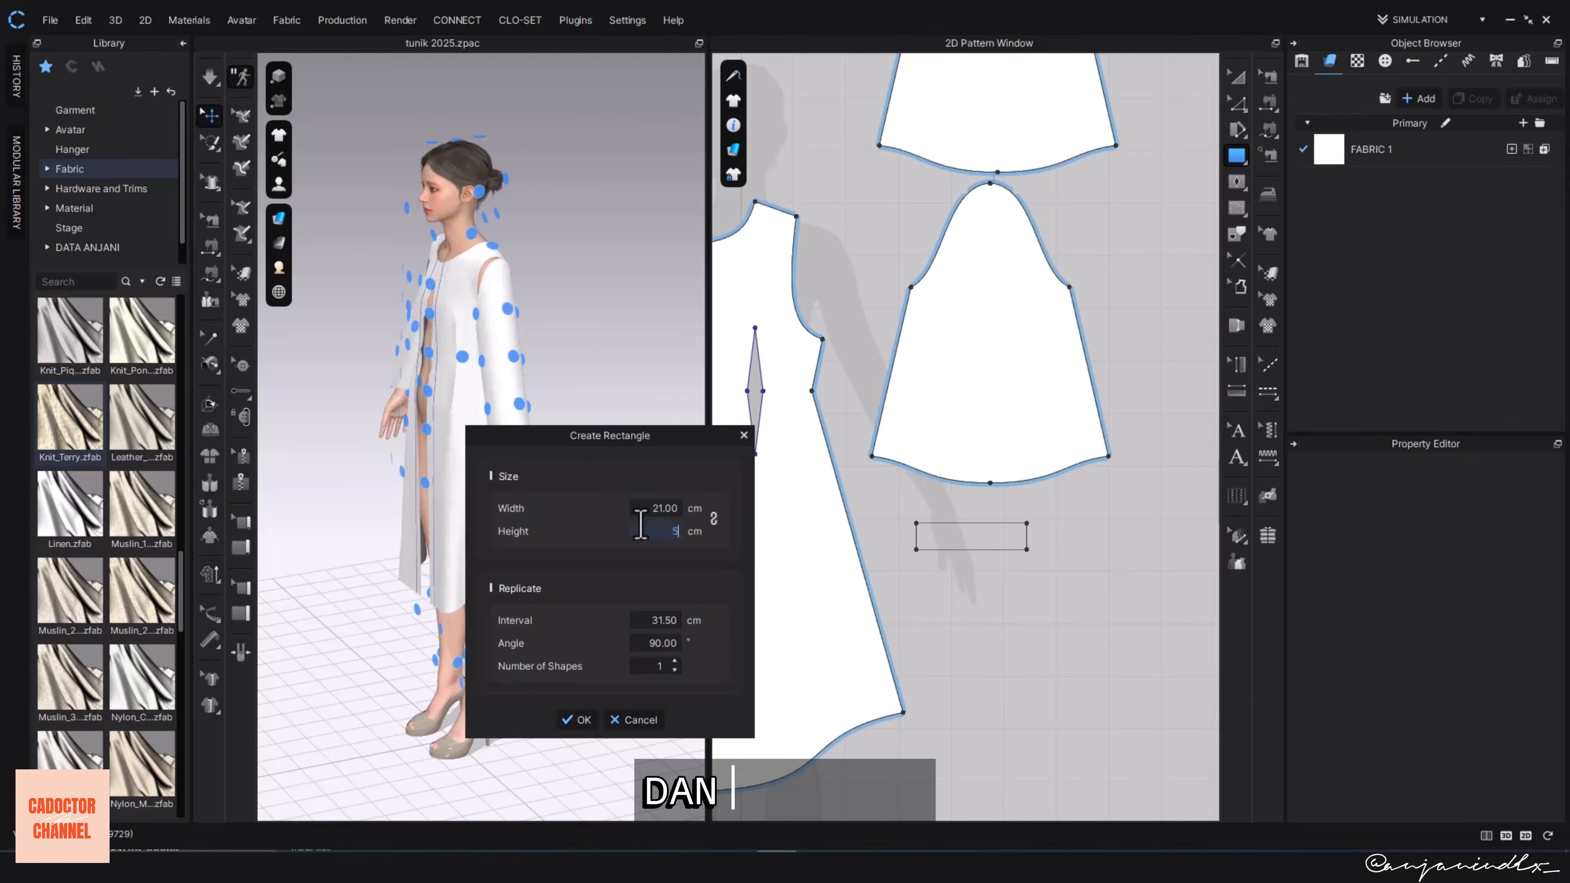
{"action": "left_click", "coordinate": [579, 720]}
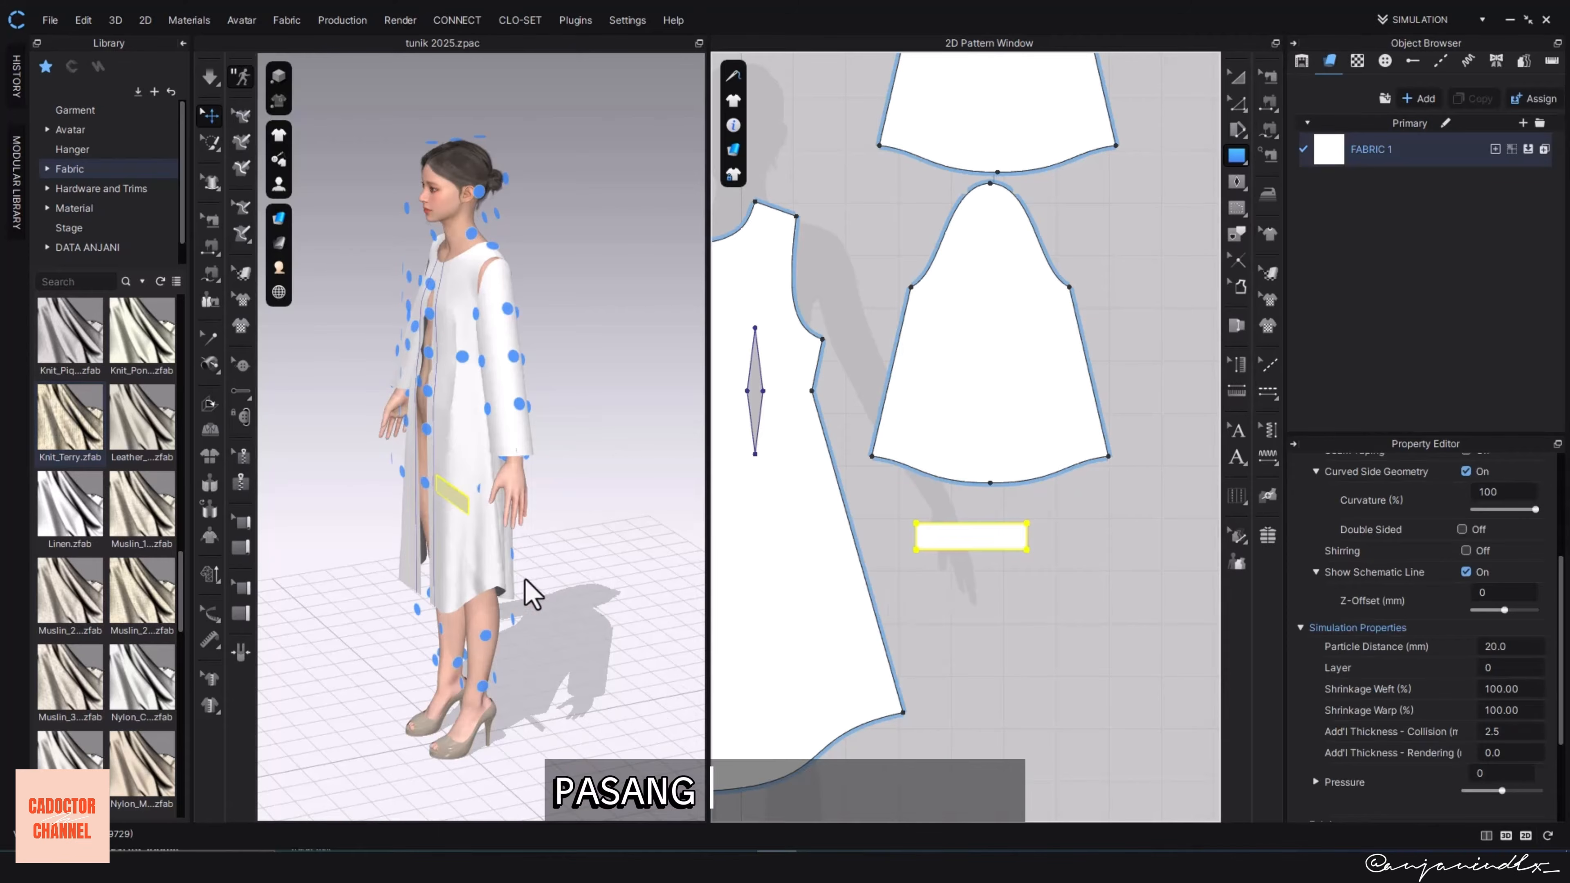
- Wrap the cuff around the avatar's left wrist using the wrist arrangement point
{"action": "scroll", "coordinate": [522, 467], "scroll_direction": "up", "scroll_amount": 2}
{"action": "scroll", "coordinate": [543, 466], "scroll_direction": "up", "scroll_amount": 3}
{"action": "left_click", "coordinate": [503, 489]}
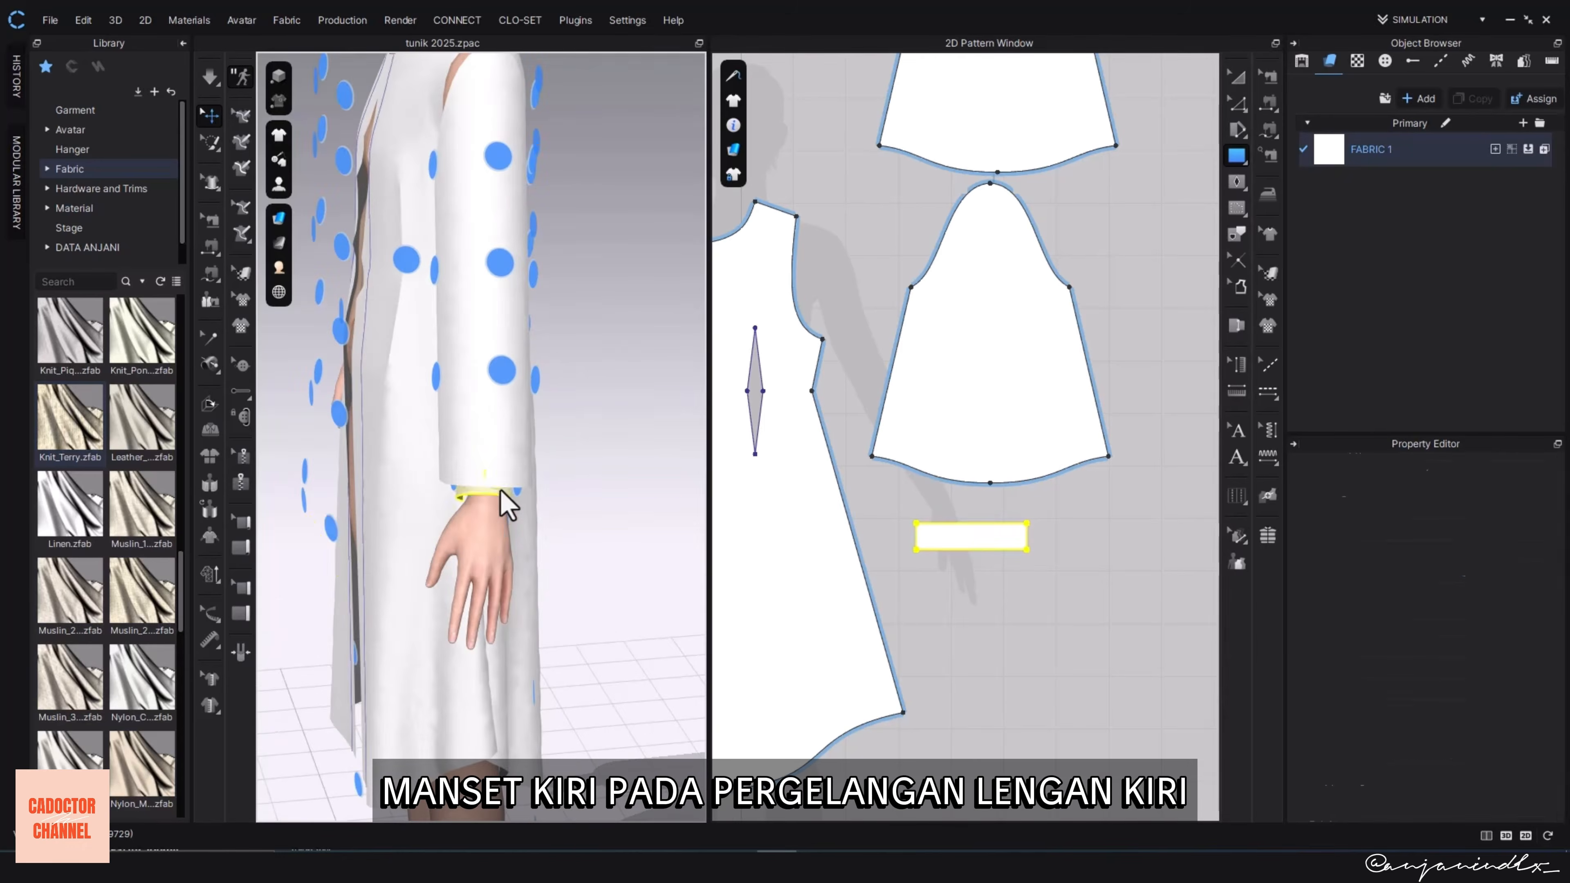
{"action": "right_click_drag", "start_coordinate": [503, 488], "coordinate": [518, 519]}
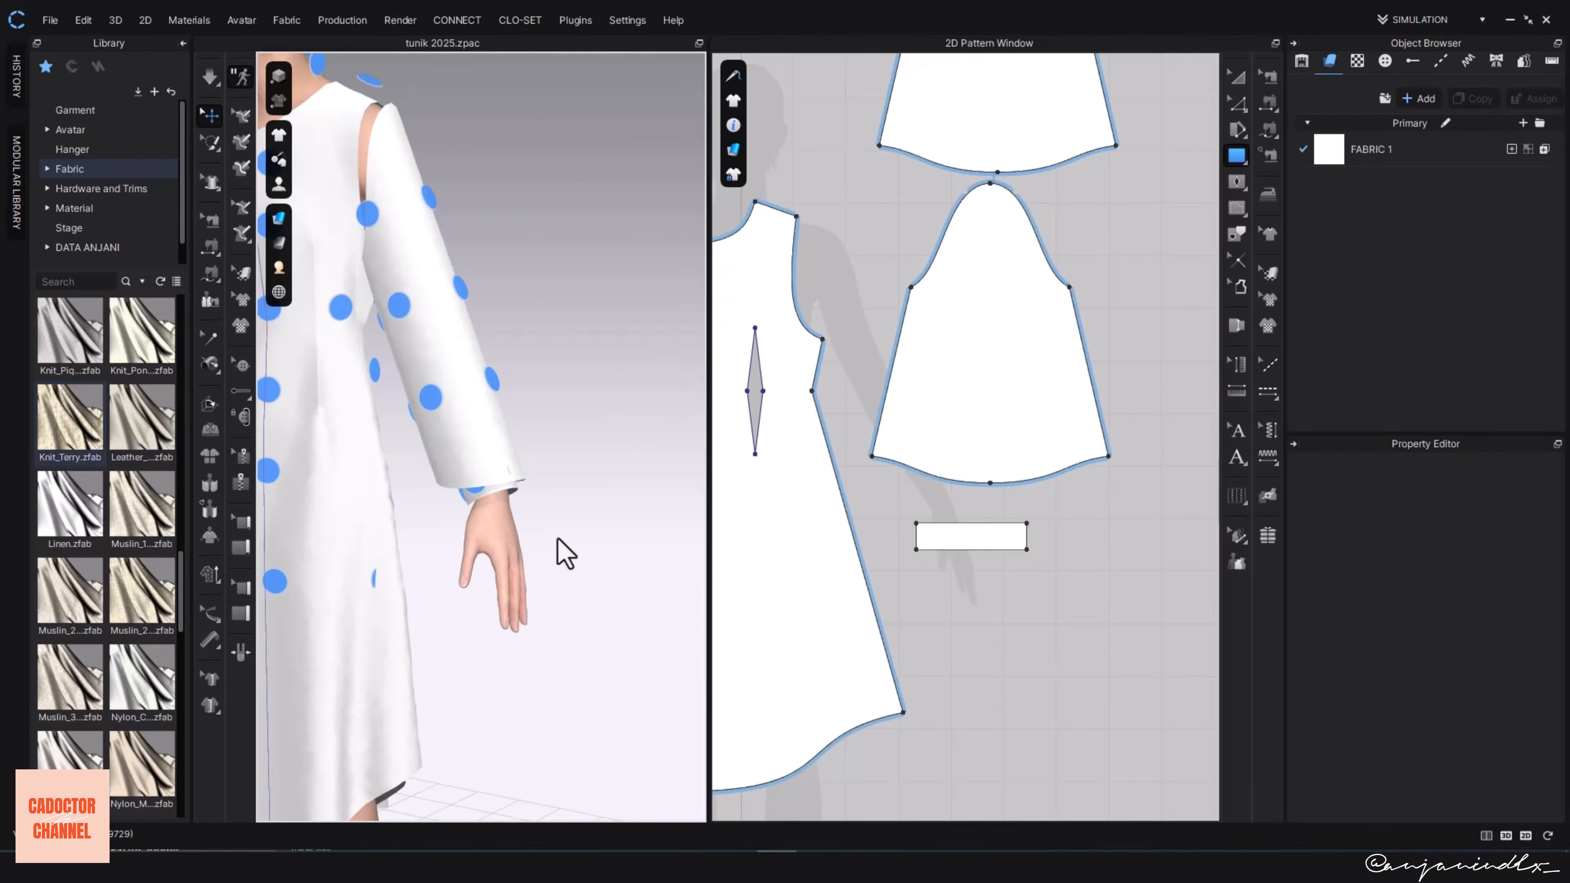
- Duplicate the cuff for the other wrist and place the copy beside the original cuff
{"action": "left_click", "coordinate": [983, 538]}
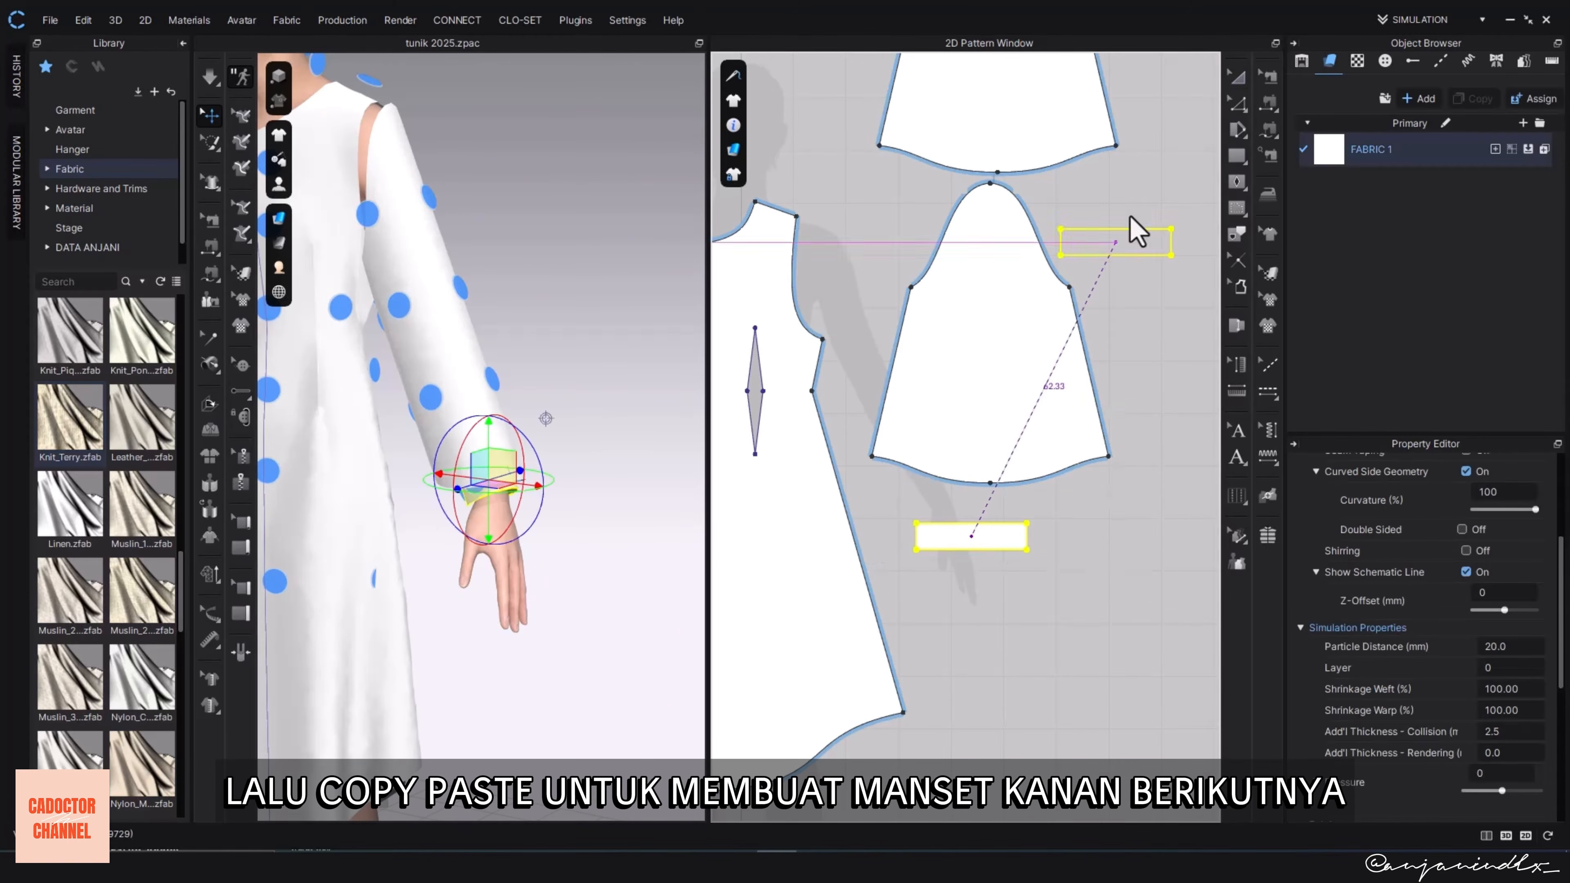
{"action": "left_click", "coordinate": [1102, 540]}
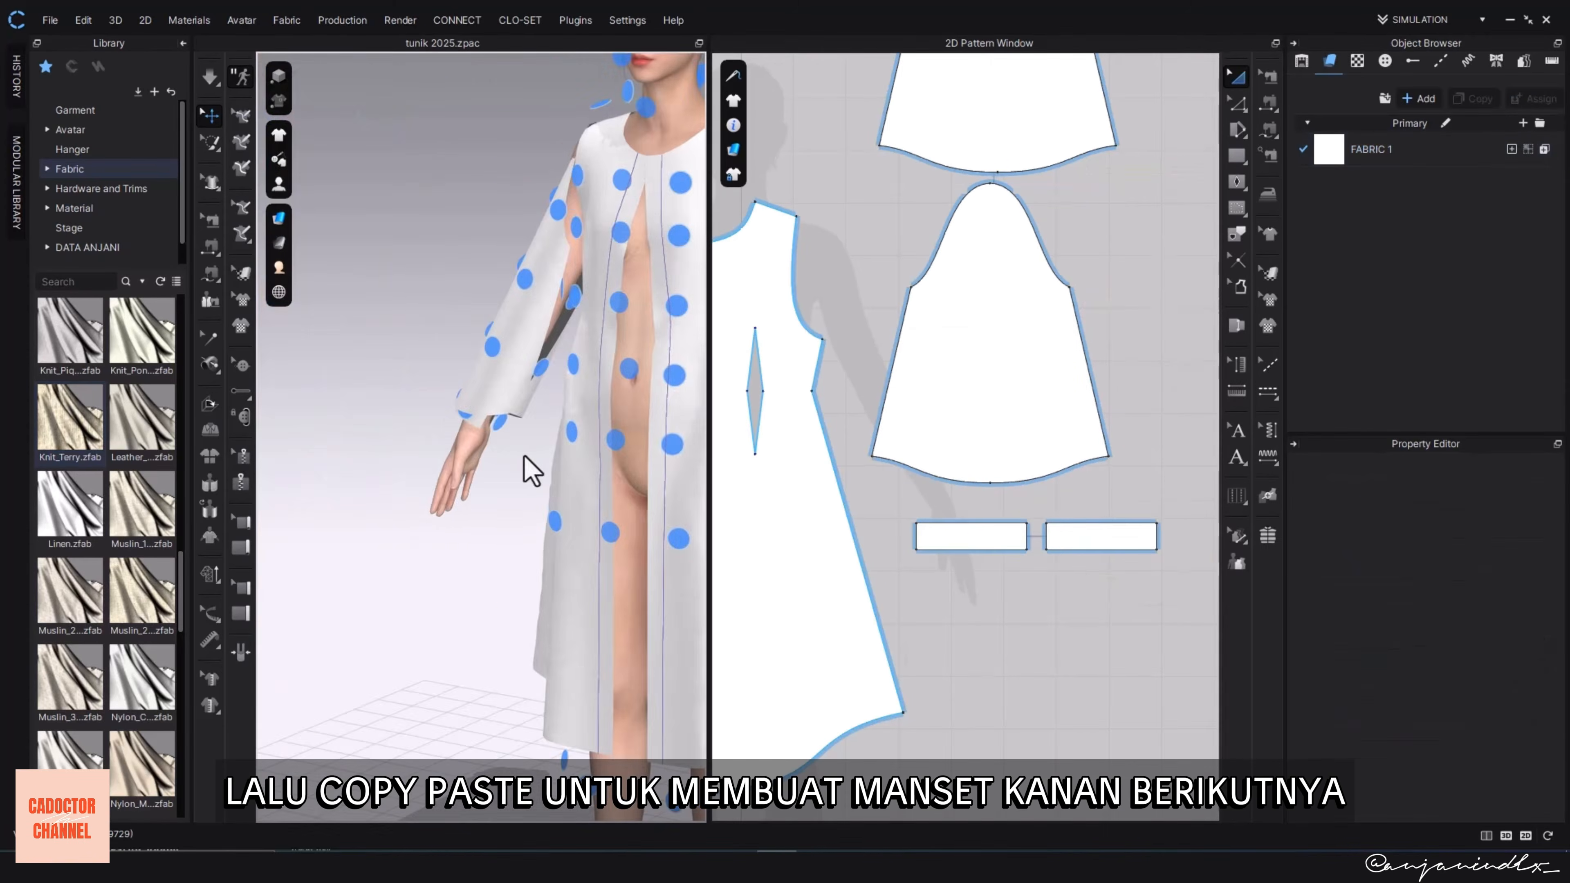
{"action": "scroll", "coordinate": [526, 470], "scroll_direction": "down", "scroll_amount": 2}
{"action": "middle_click_drag", "start_coordinate": [525, 470], "coordinate": [382, 550]}
{"action": "right_click_drag", "start_coordinate": [382, 551], "coordinate": [407, 501]}
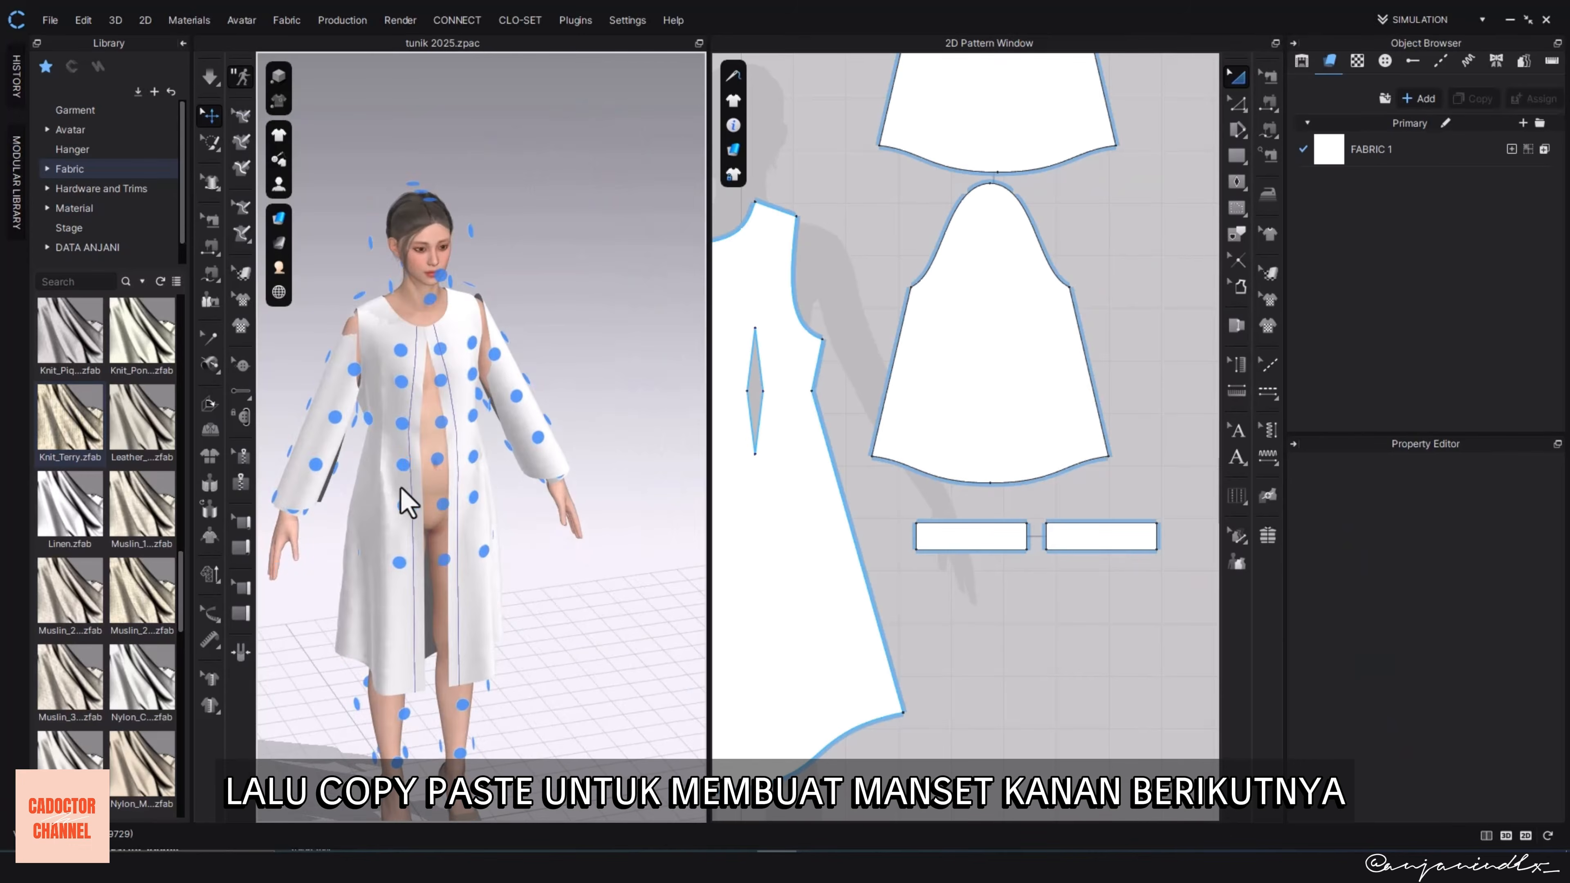
- Display the pattern edge lengths to check the front and back neckline measurements
{"action": "scroll", "coordinate": [983, 468], "scroll_direction": "down", "scroll_amount": 2}
{"action": "scroll", "coordinate": [828, 332], "scroll_direction": "up", "scroll_amount": 4}
{"action": "middle_click_drag", "start_coordinate": [828, 333], "coordinate": [952, 610]}
{"action": "scroll", "coordinate": [953, 609], "scroll_direction": "down", "scroll_amount": 1}
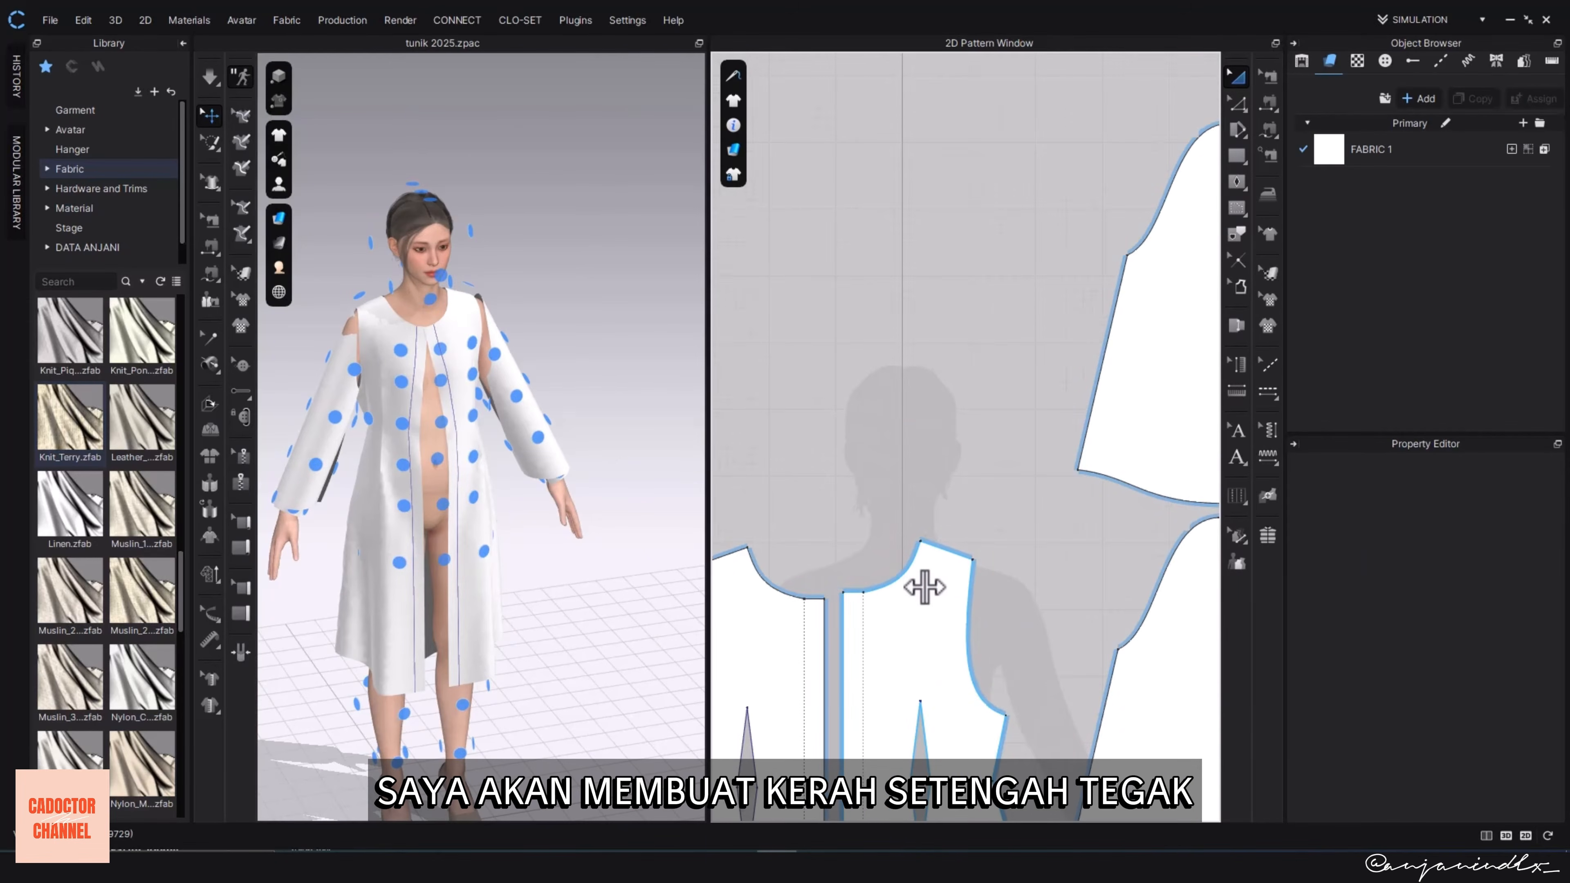
{"action": "scroll", "coordinate": [925, 588], "scroll_direction": "down", "scroll_amount": 3}
{"action": "middle_click_drag", "start_coordinate": [742, 603], "coordinate": [985, 636]}
{"action": "key", "text": "shift+z"}
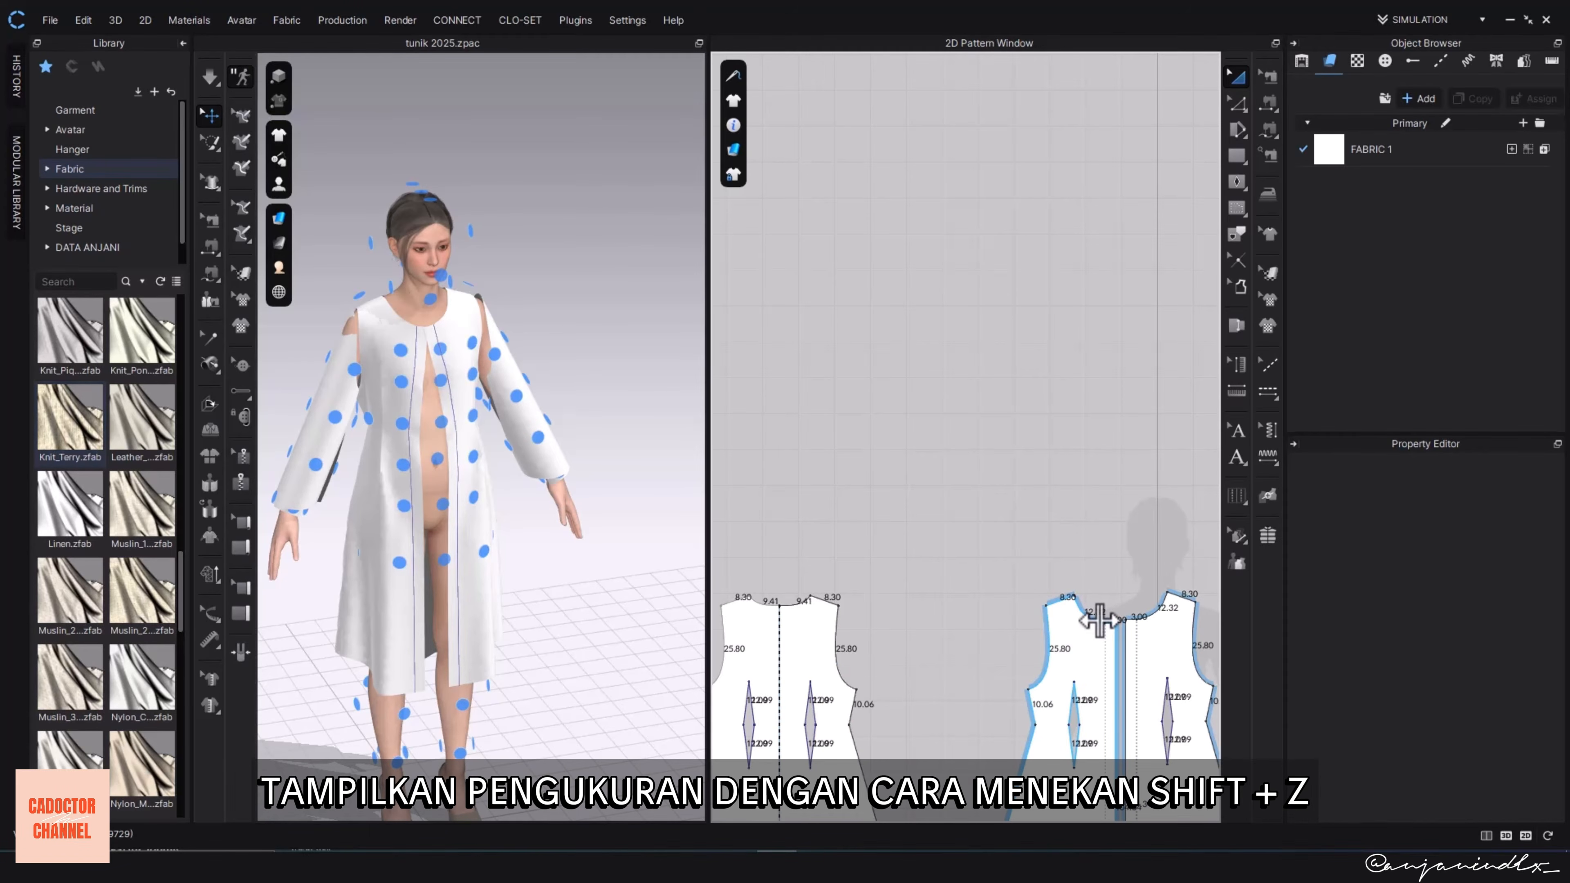
{"action": "key", "text": "shift+z"}
- Draw a half stand collar along the front neckline, about 5.4 cm wide at the front and 4 cm at the back
{"action": "scroll", "coordinate": [866, 651], "scroll_direction": "up", "scroll_amount": 5}
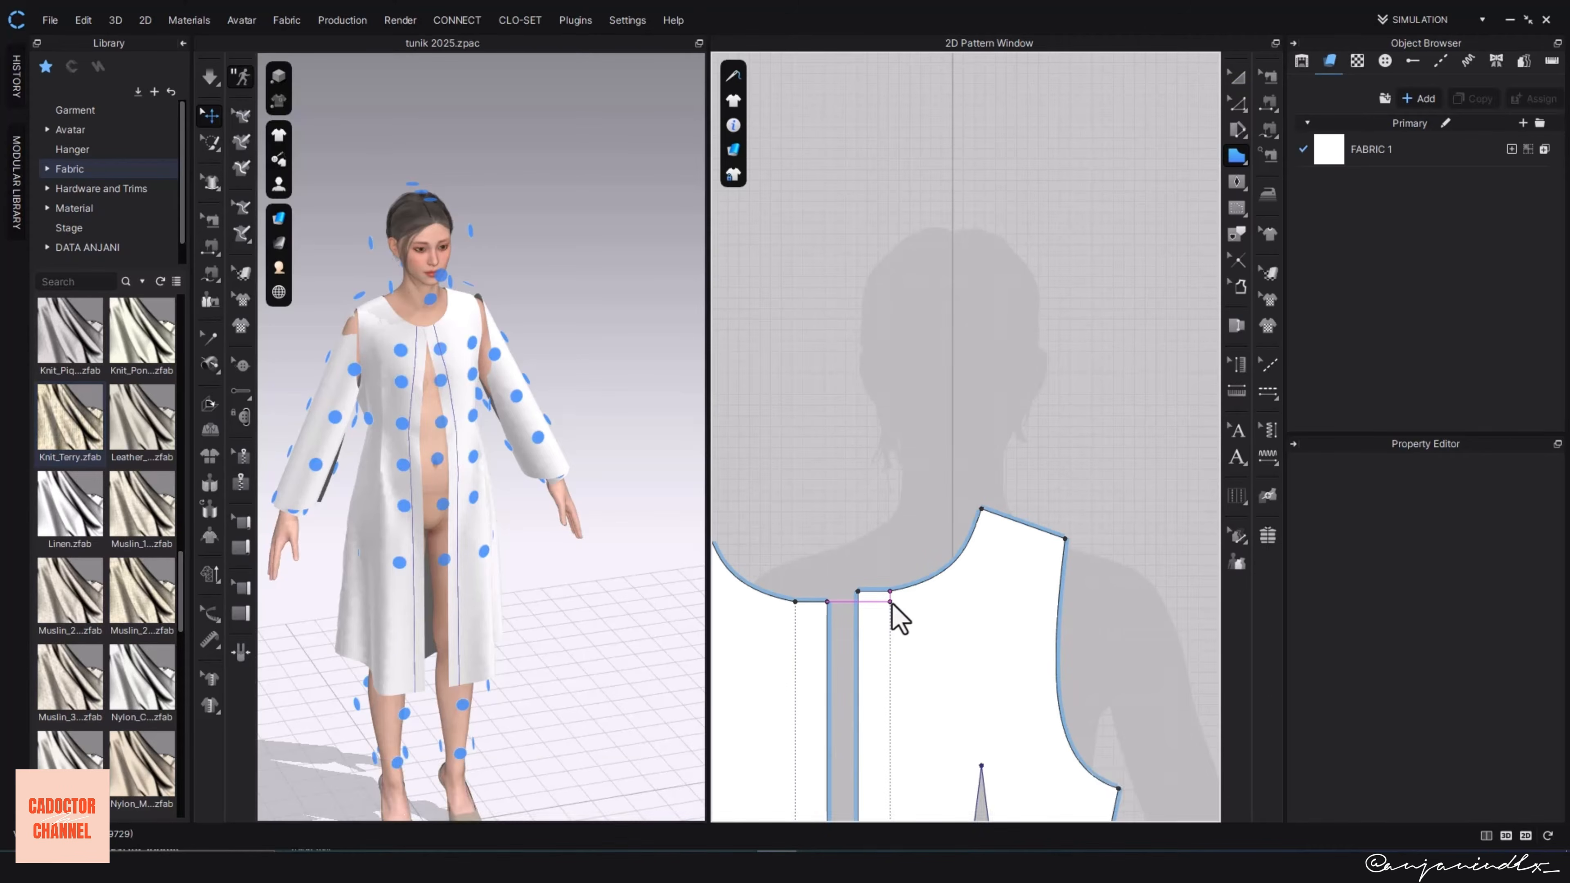
{"action": "left_click", "coordinate": [827, 94]}
{"action": "left_click", "coordinate": [890, 591]}
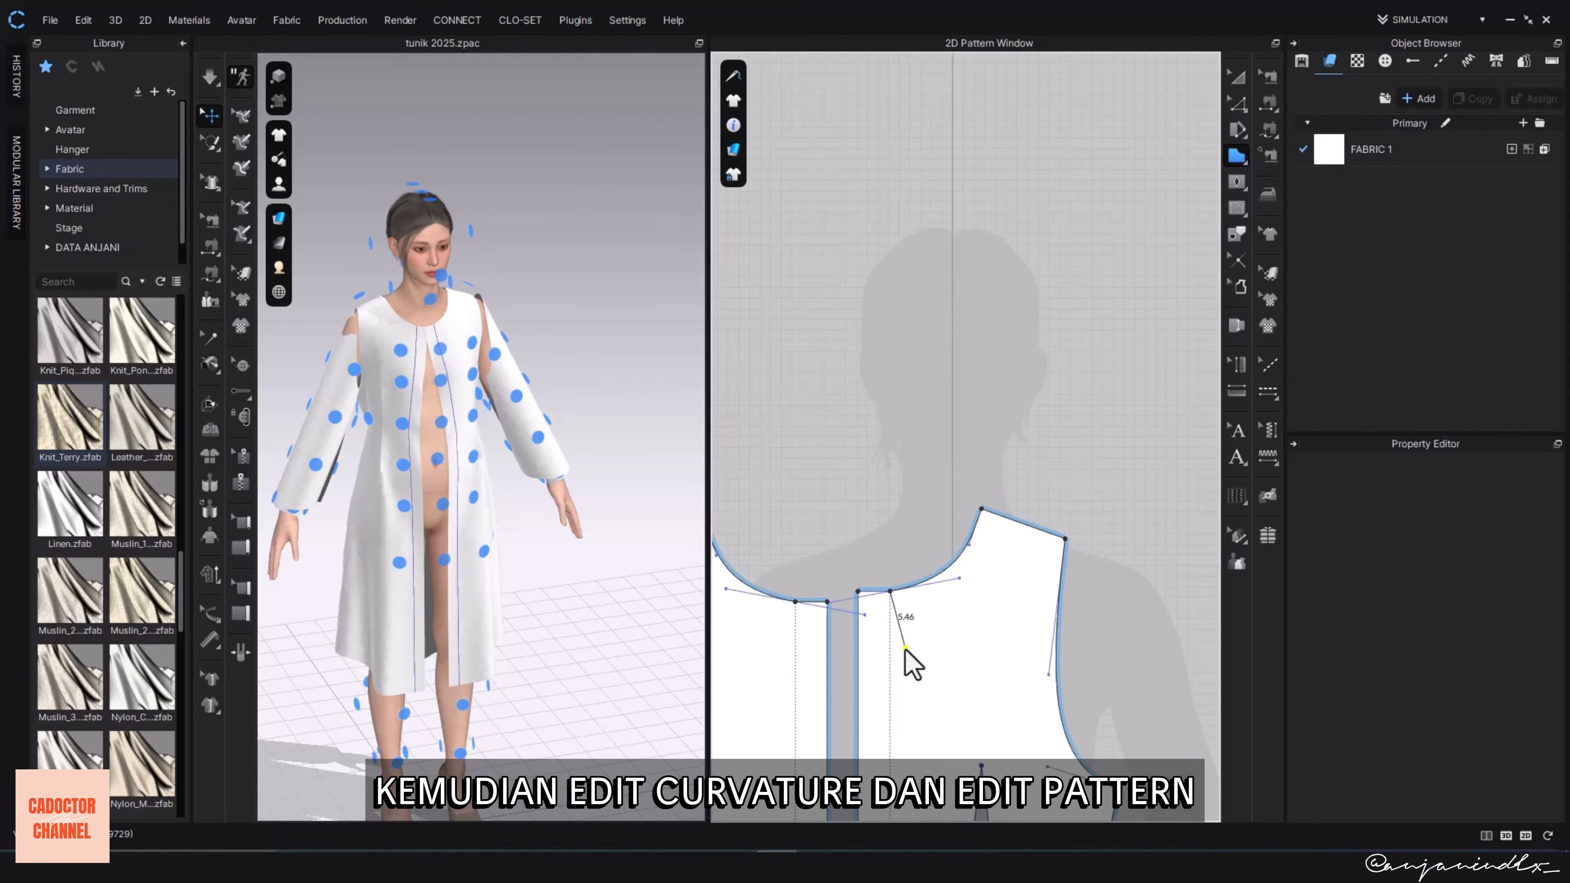
{"action": "left_click", "coordinate": [906, 647]}
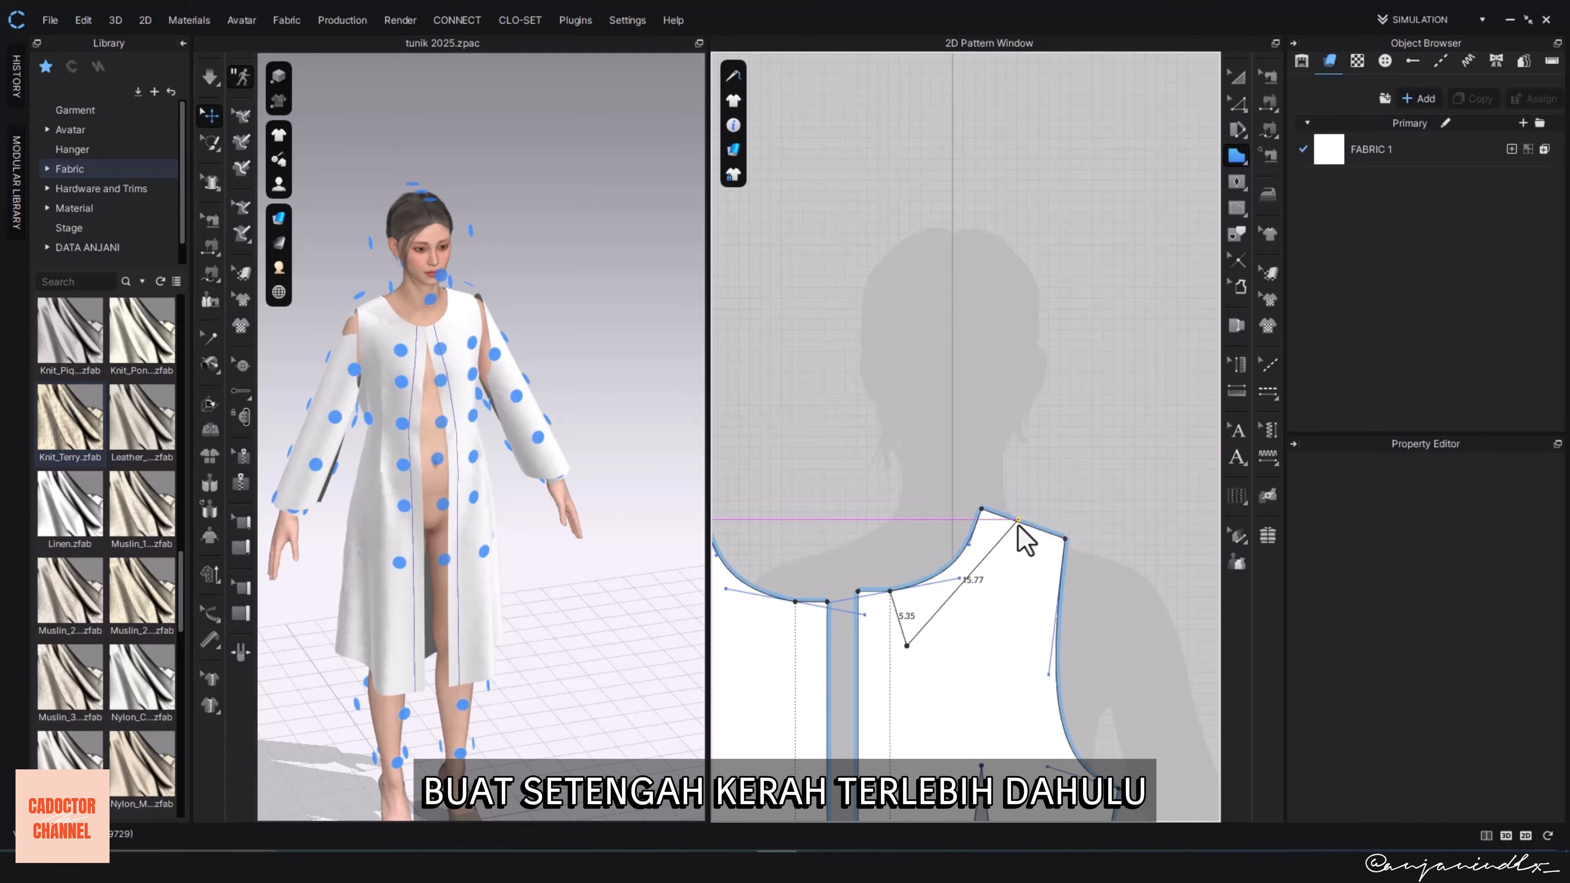
{"action": "right_click", "coordinate": [1025, 460]}
{"action": "type", "text": "5"}
{"action": "left_click", "coordinate": [750, 494]}
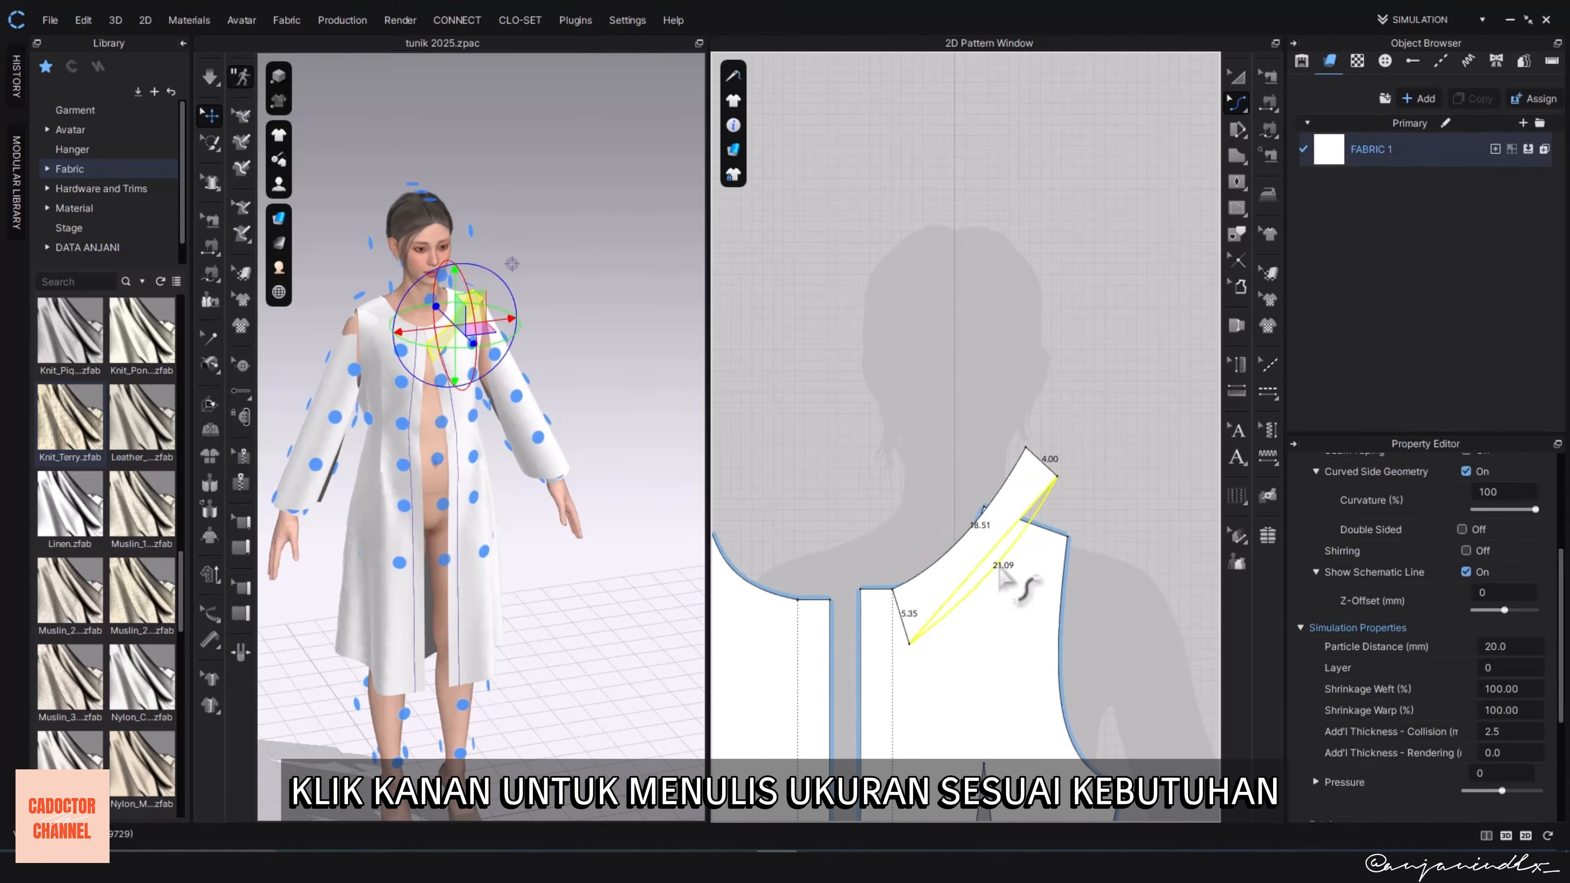
- Reshape the half collar into a curved band about 4.5 cm wide at the back, with long edges about 21.9 and 23.4 cm
{"action": "left_click_drag", "start_coordinate": [1055, 478], "coordinate": [1067, 448]}
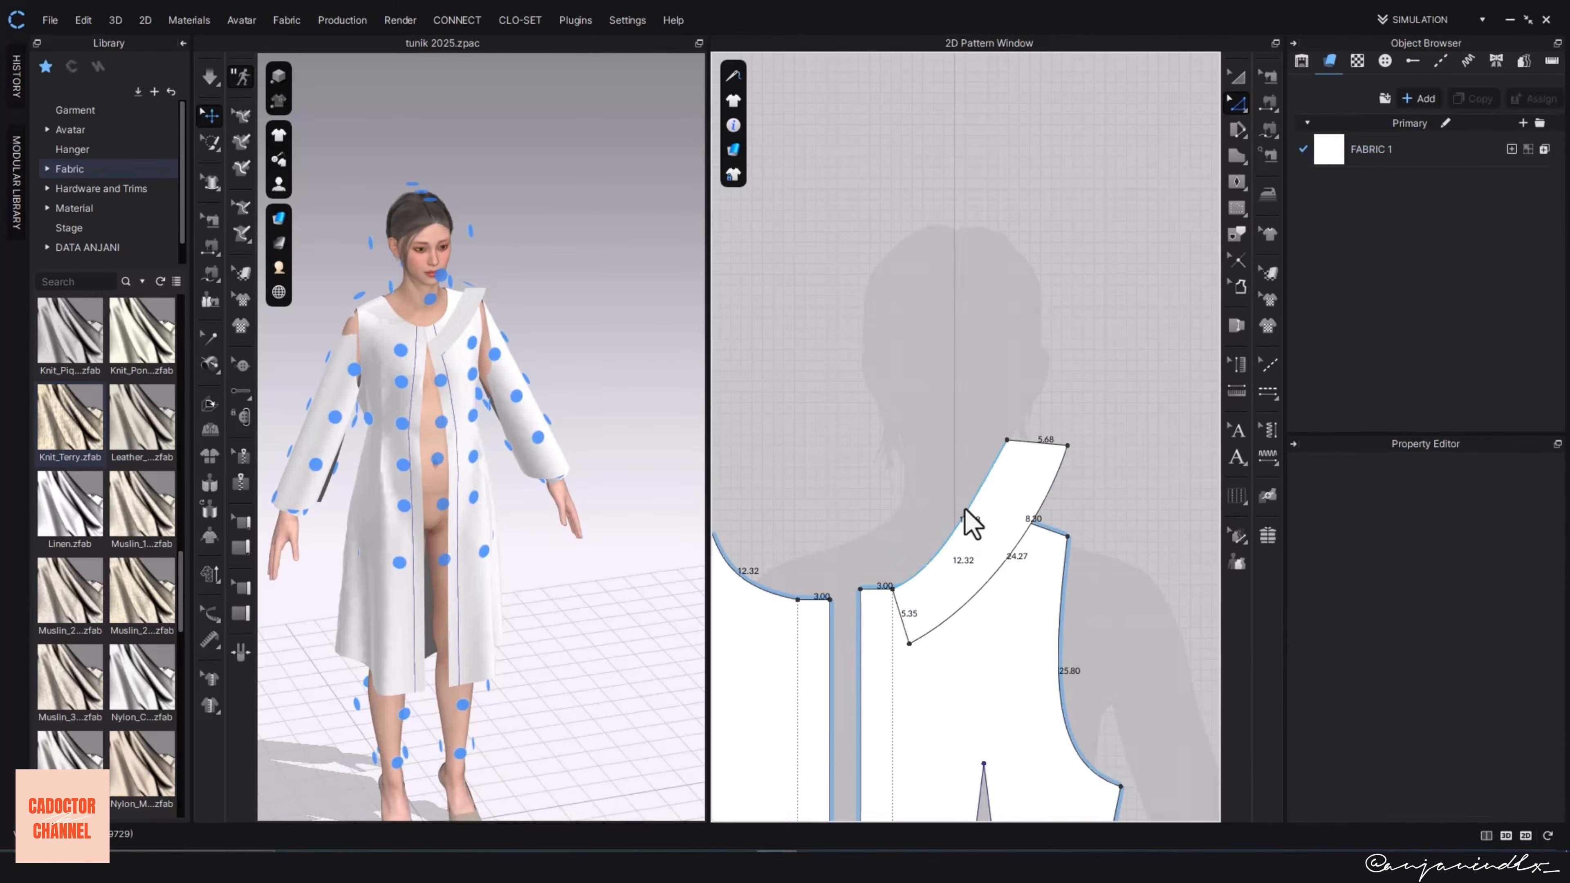
{"action": "left_click", "coordinate": [972, 524]}
{"action": "left_click_drag", "start_coordinate": [1007, 440], "coordinate": [1009, 395]}
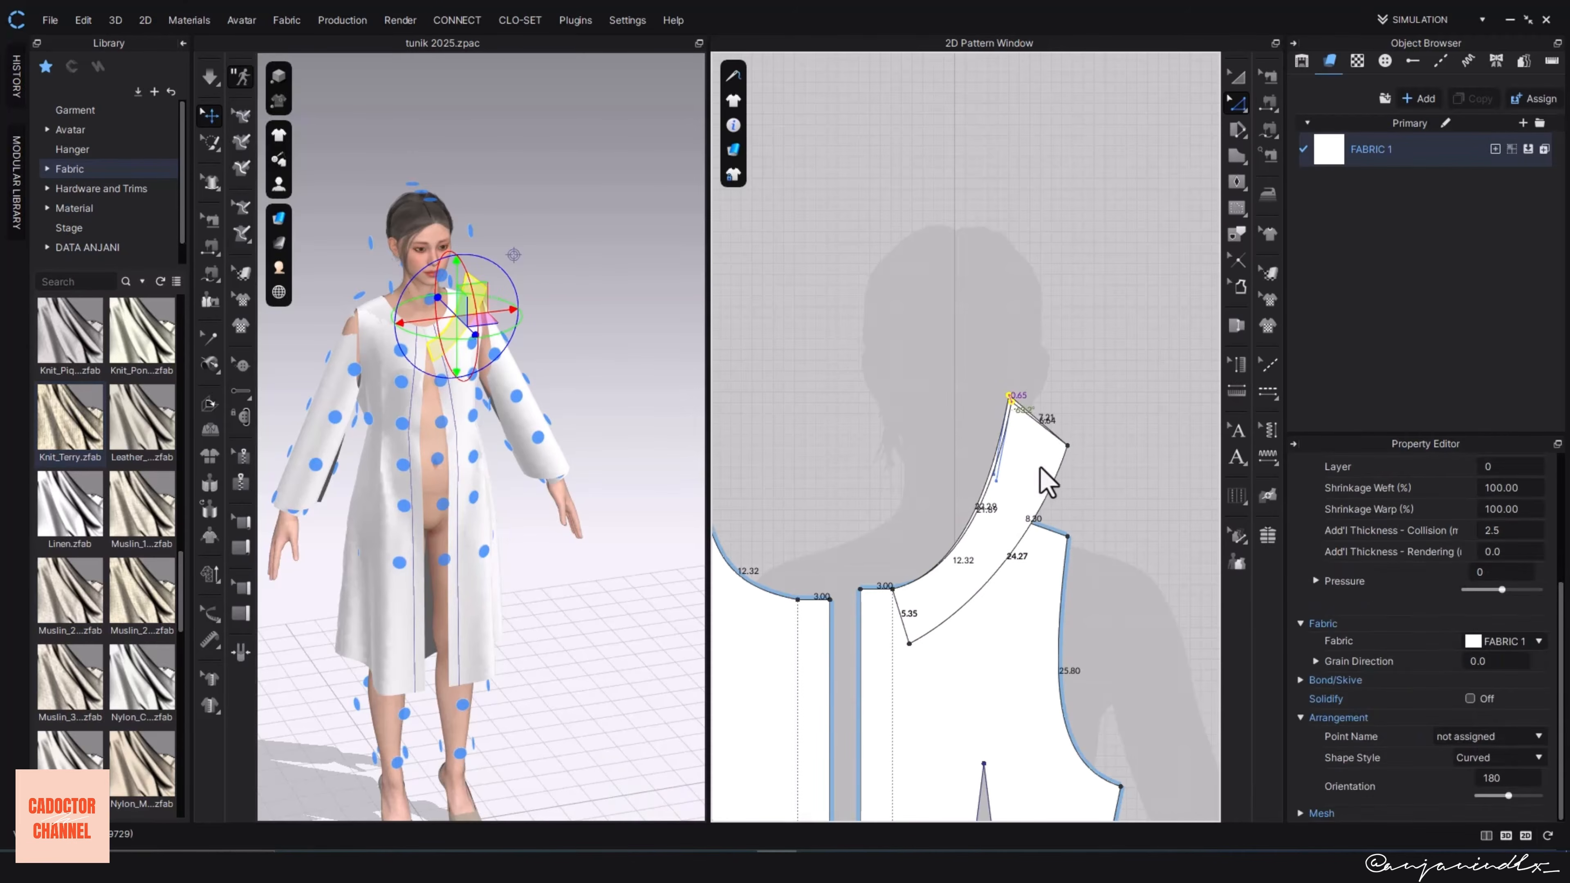
{"action": "left_click_drag", "start_coordinate": [1067, 445], "coordinate": [1059, 405]}
{"action": "left_click_drag", "start_coordinate": [909, 643], "coordinate": [1001, 569]}
{"action": "key", "text": "c"}
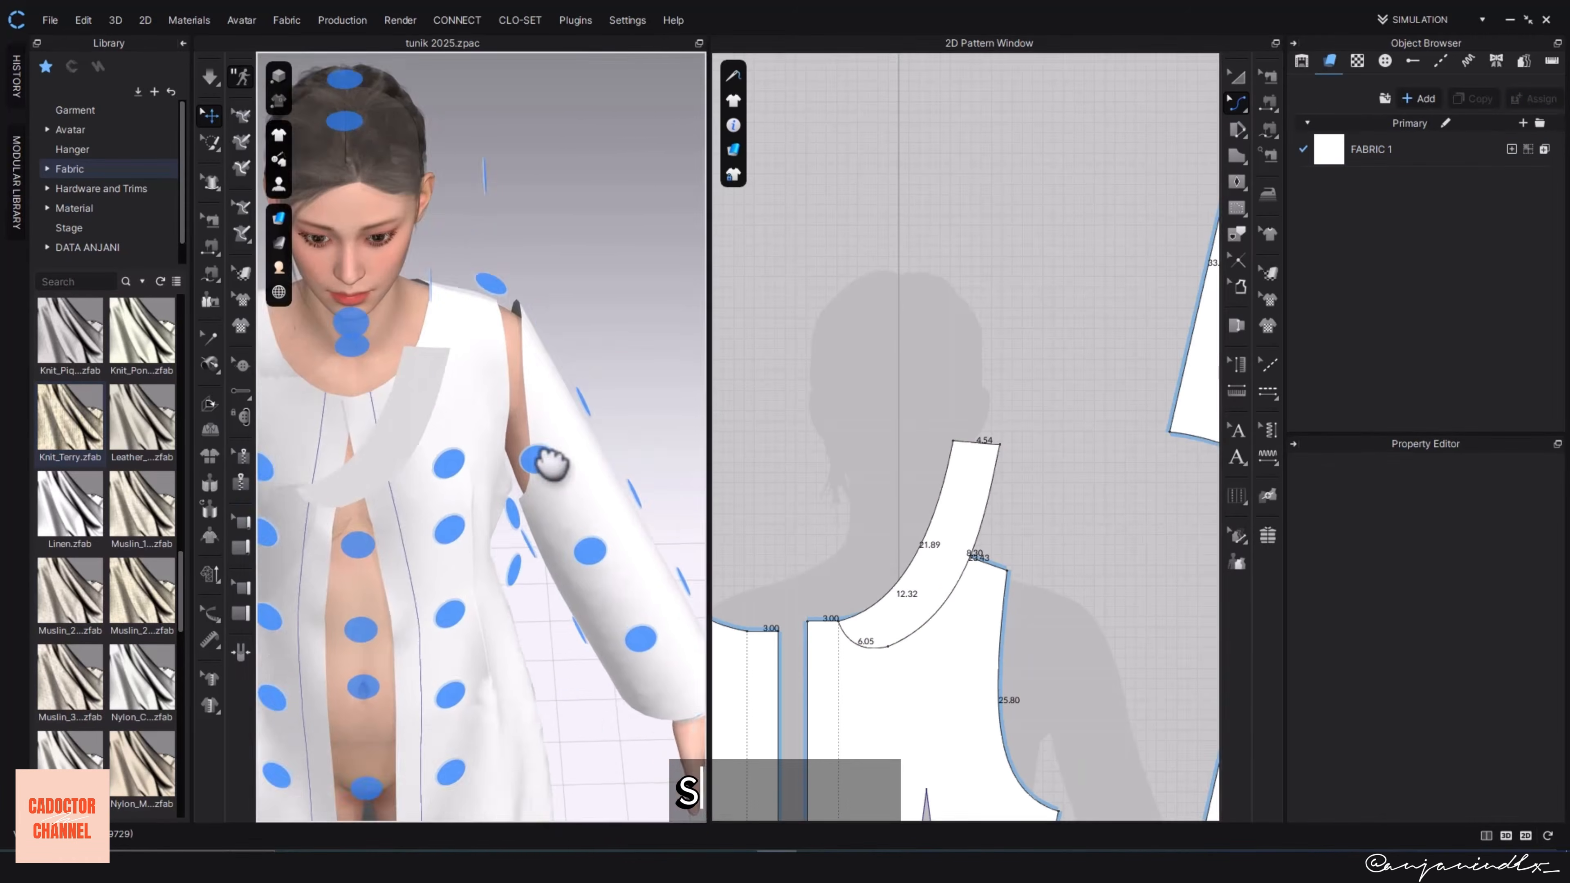
- Create a mirrored copy of the half collar for the other side and place both pieces above the front necklines
{"action": "left_click", "coordinate": [427, 393]}
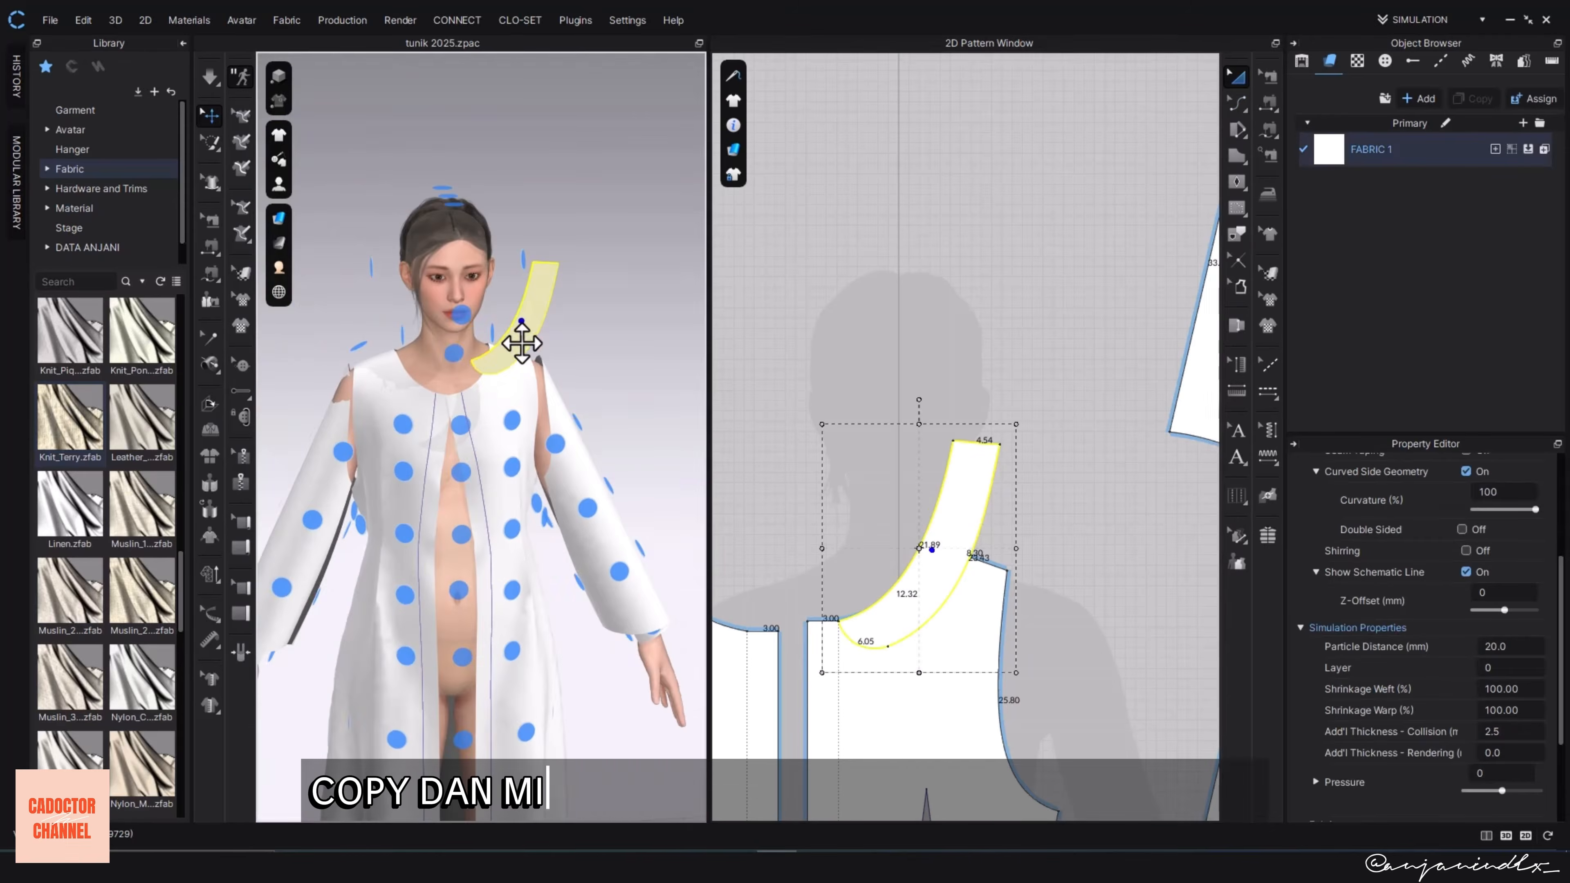
{"action": "left_click", "coordinate": [521, 343]}
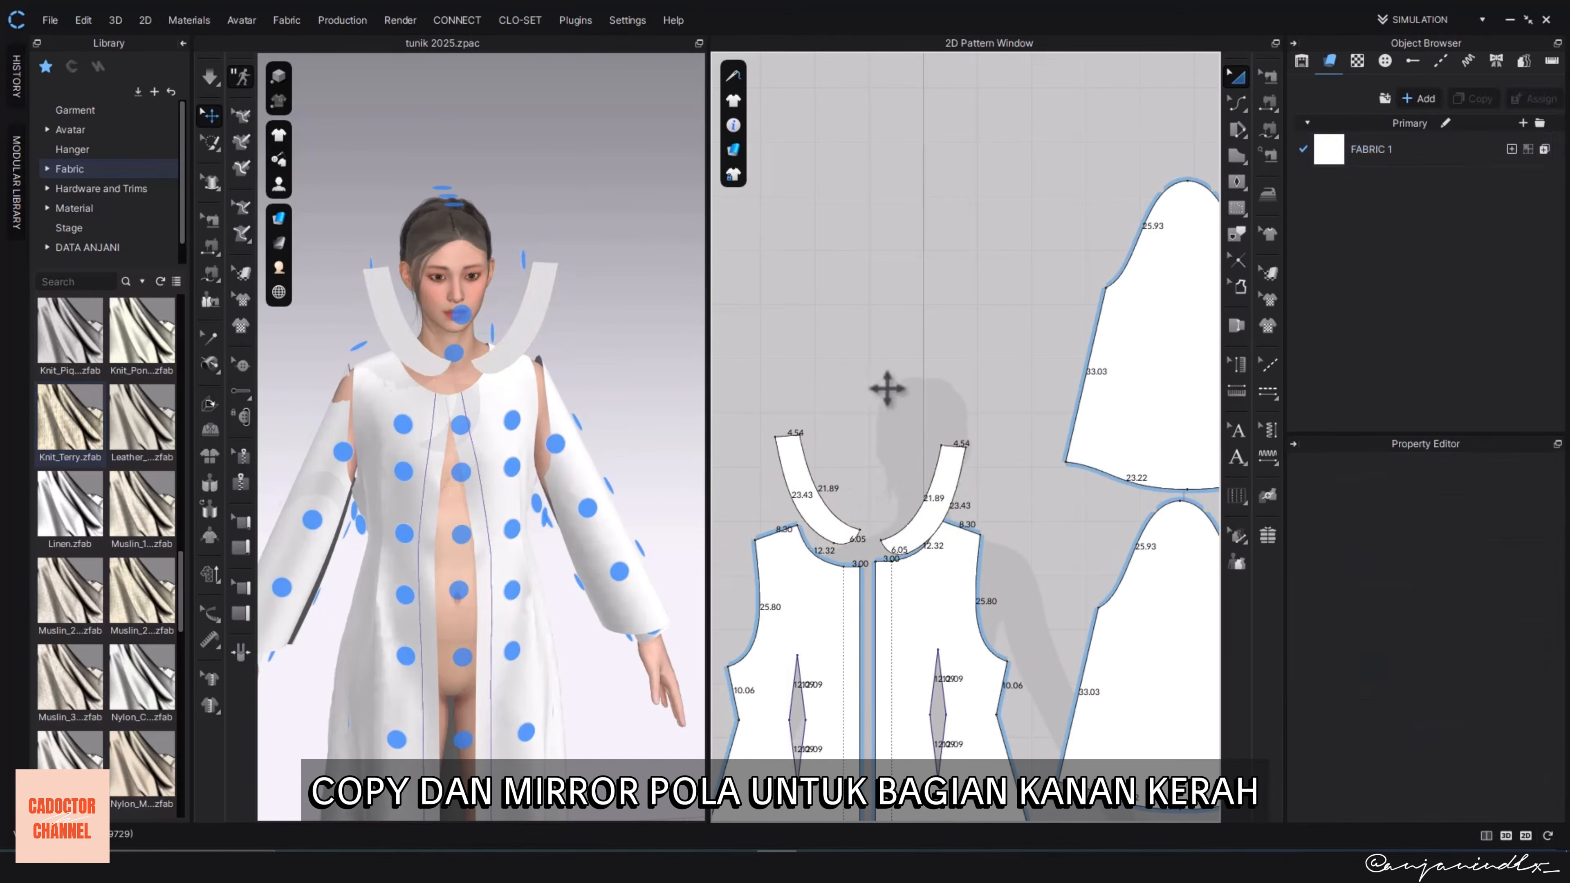
{"action": "left_click", "coordinate": [938, 603]}
{"action": "scroll", "coordinate": [538, 455], "scroll_direction": "down", "scroll_amount": 2}
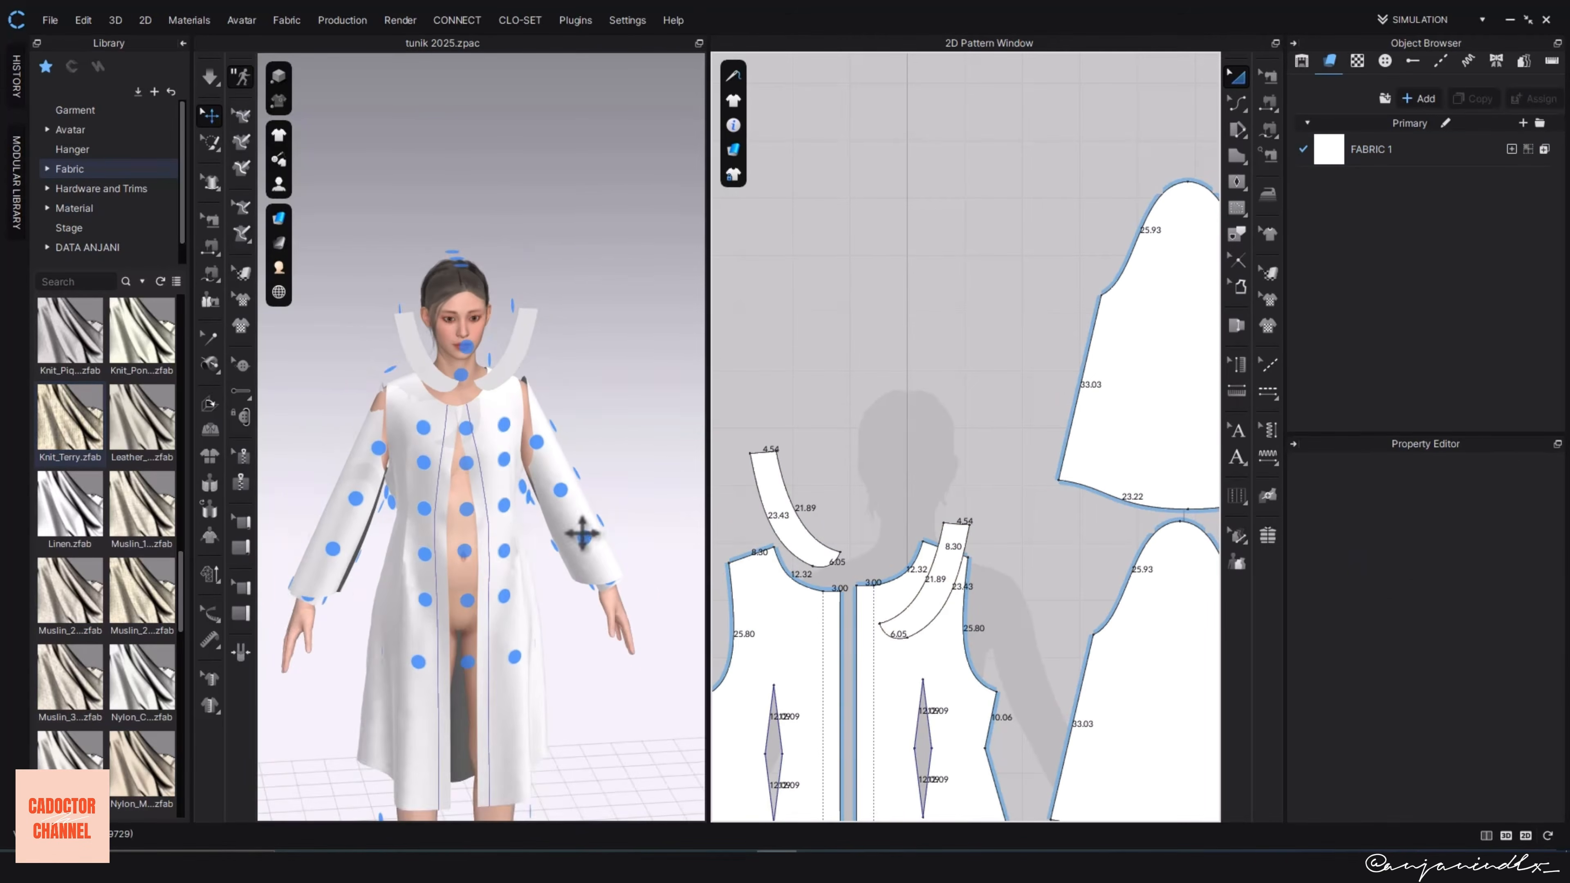
{"action": "middle_click_drag", "start_coordinate": [838, 682], "coordinate": [852, 533]}
{"action": "left_click_drag", "start_coordinate": [916, 485], "coordinate": [894, 401]}
{"action": "left_click", "coordinate": [997, 379]}
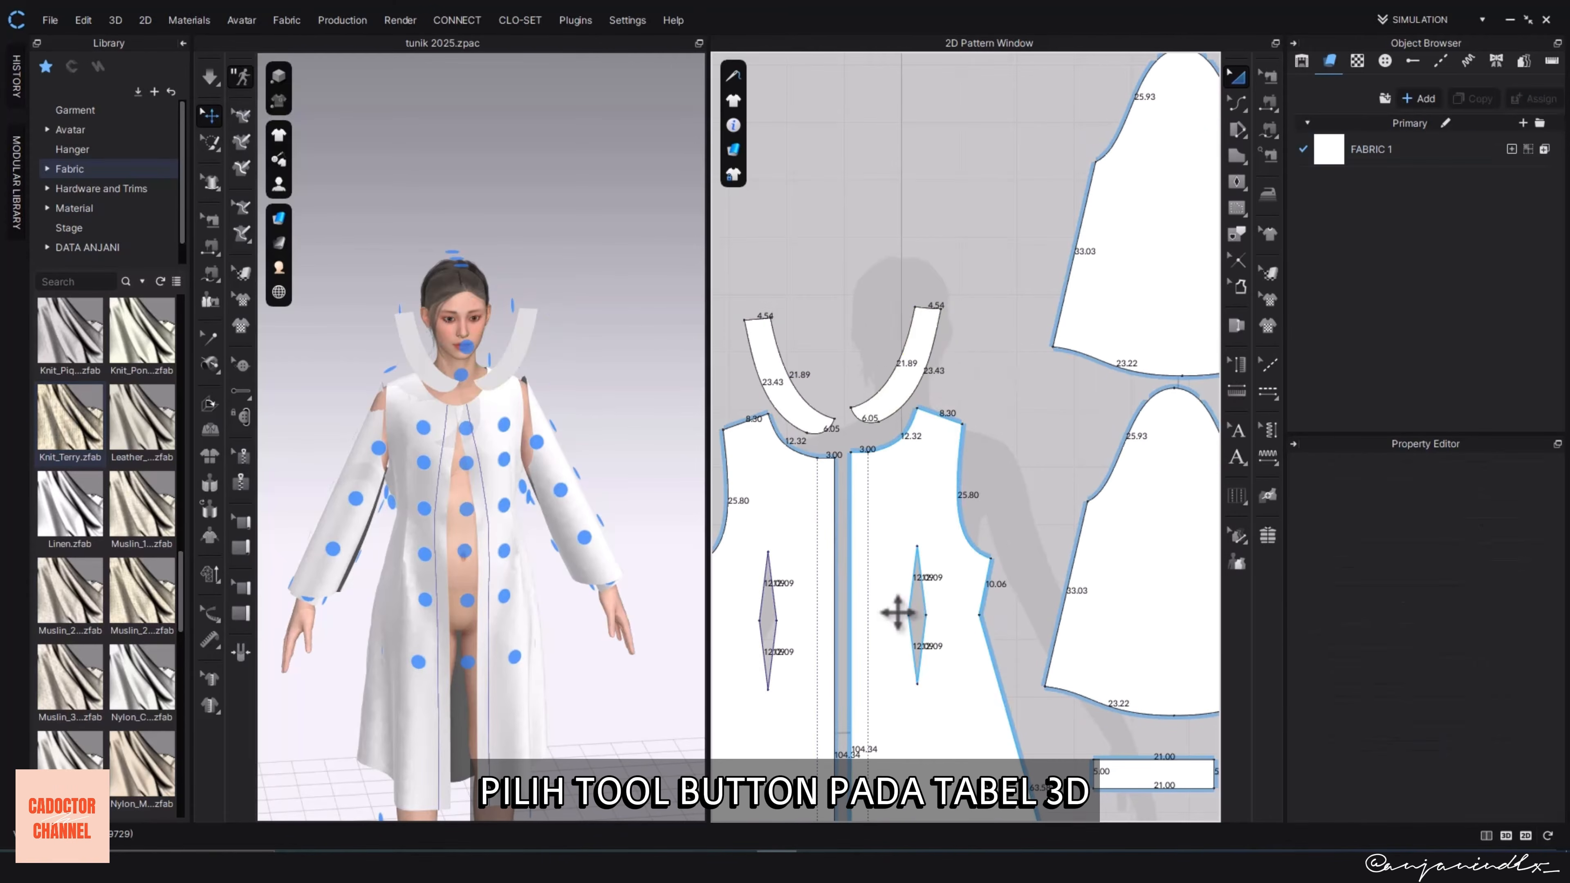
- Add buttons along the center edge of the avatar's right front pattern, with 1.5 cm start distance and interval, replicated every 10 cm
{"action": "middle_click_drag", "start_coordinate": [897, 614], "coordinate": [936, 557]}
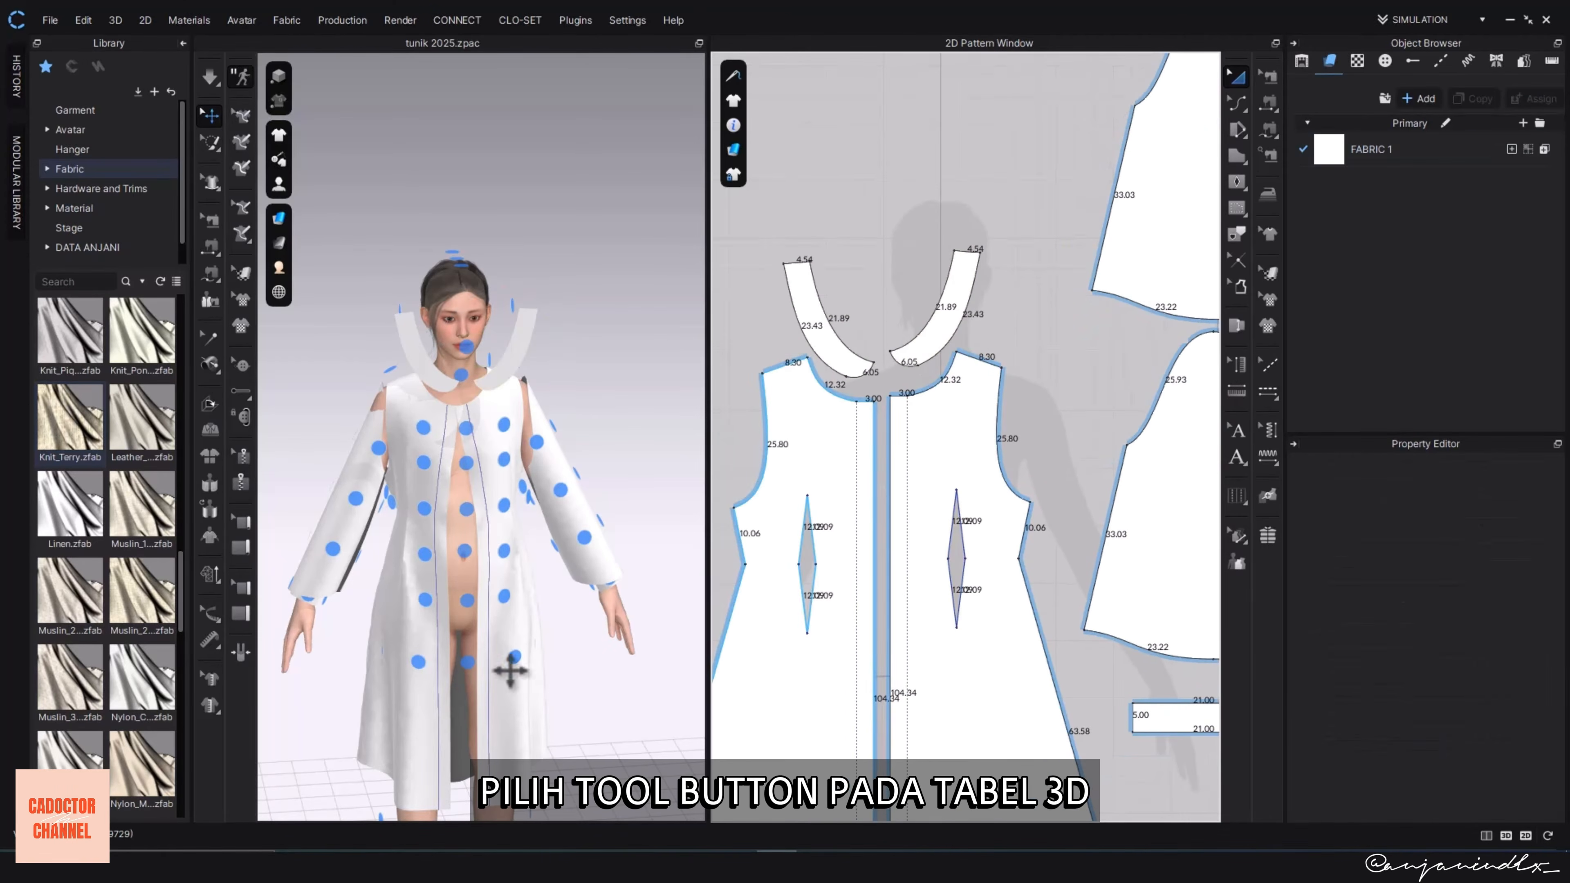
{"action": "left_click", "coordinate": [244, 414]}
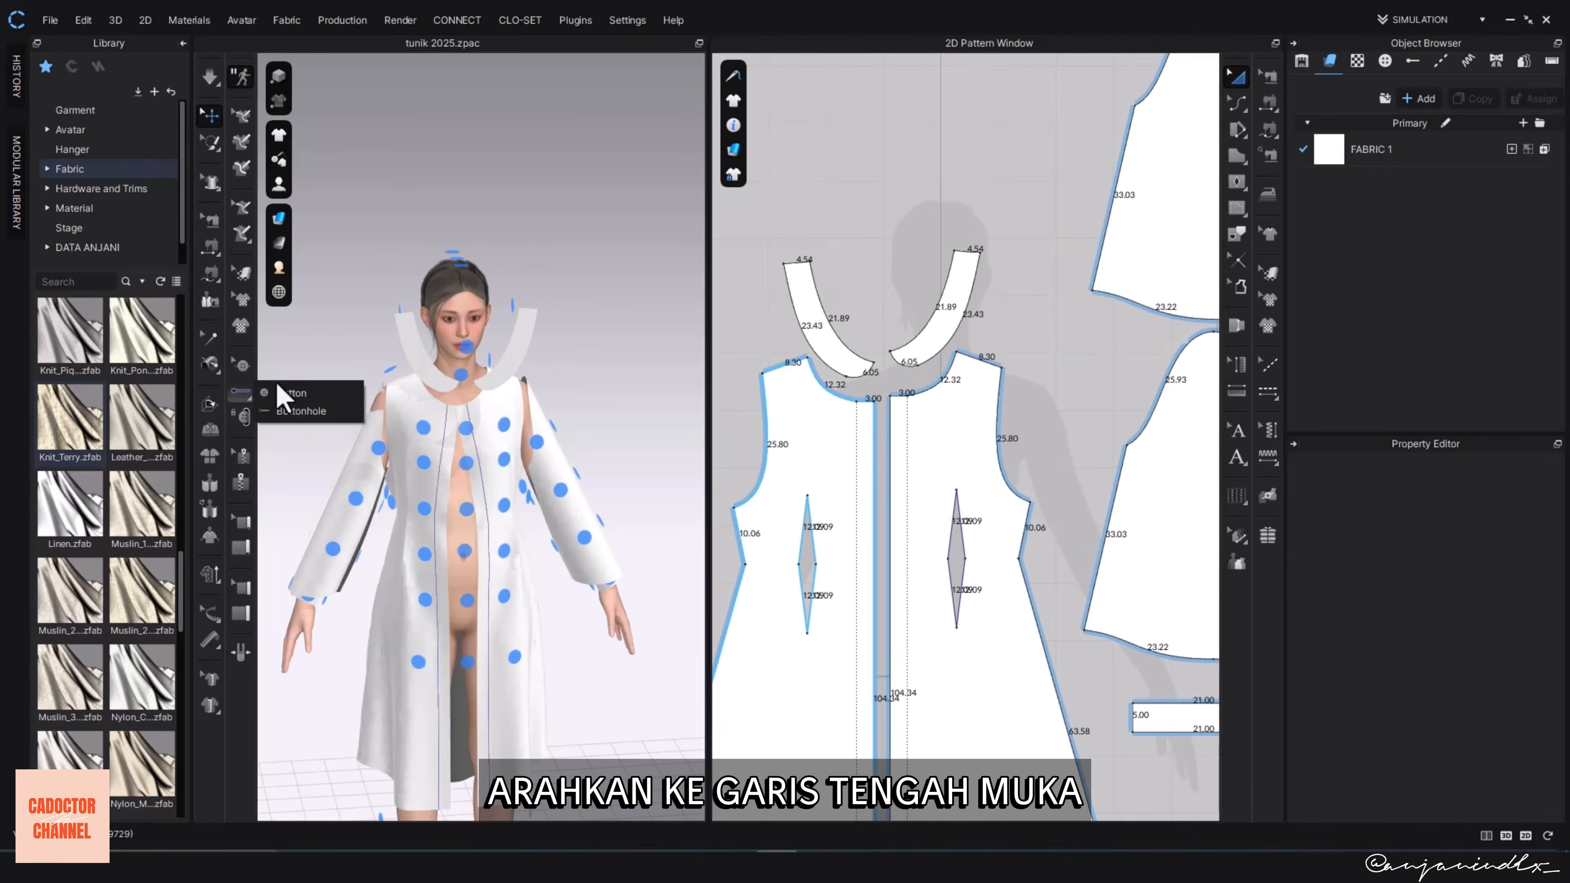
{"action": "left_click", "coordinate": [879, 444]}
{"action": "left_click_drag", "start_coordinate": [711, 222], "coordinate": [490, 394]}
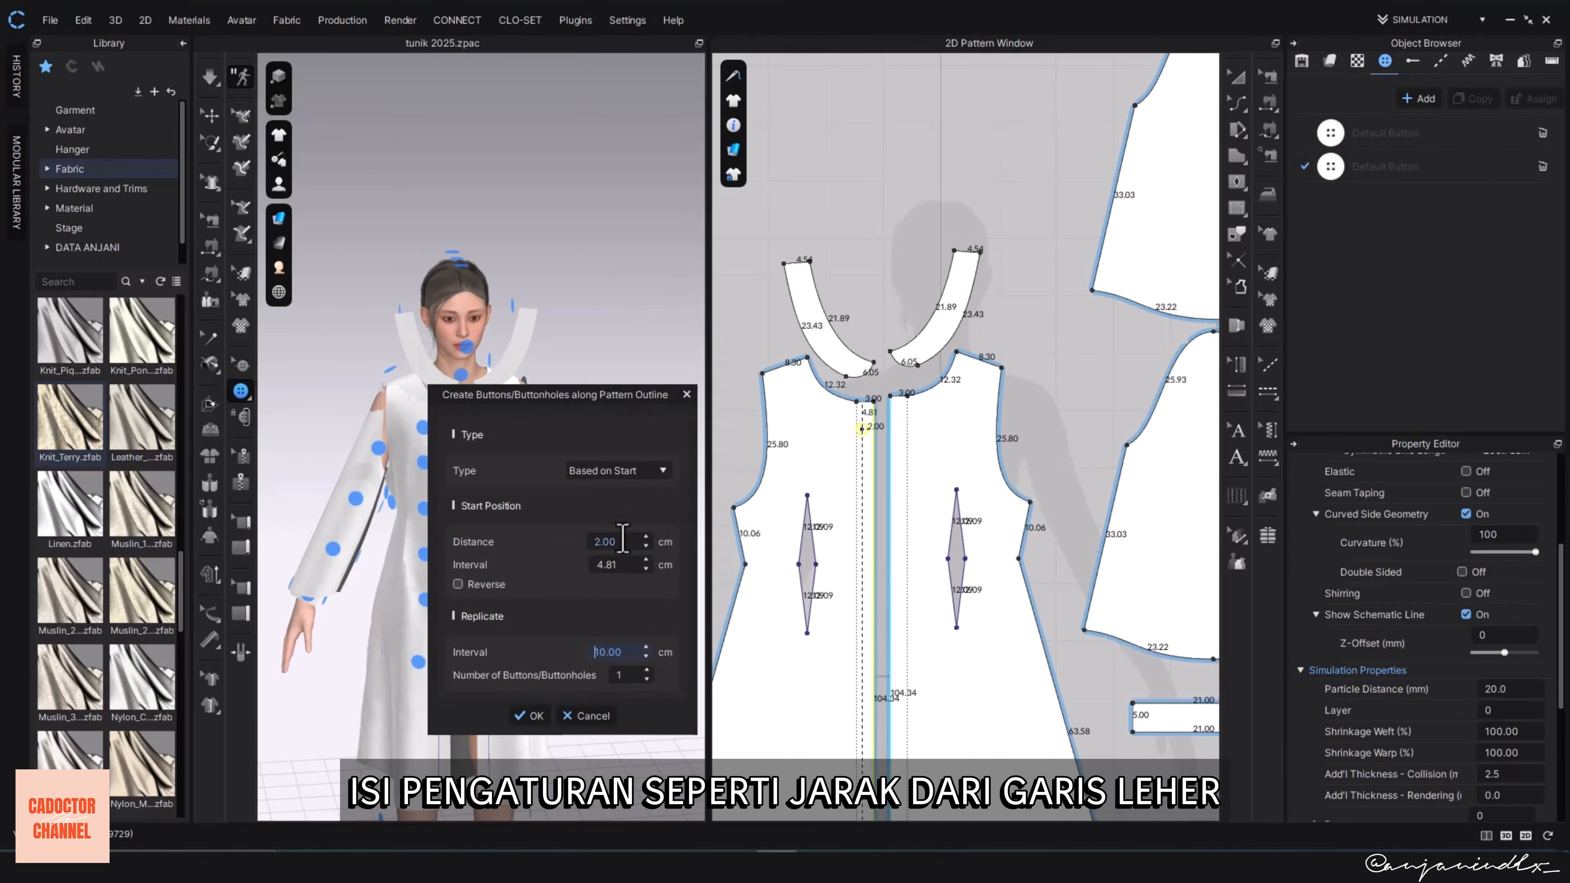
{"action": "type", "text": "5"}
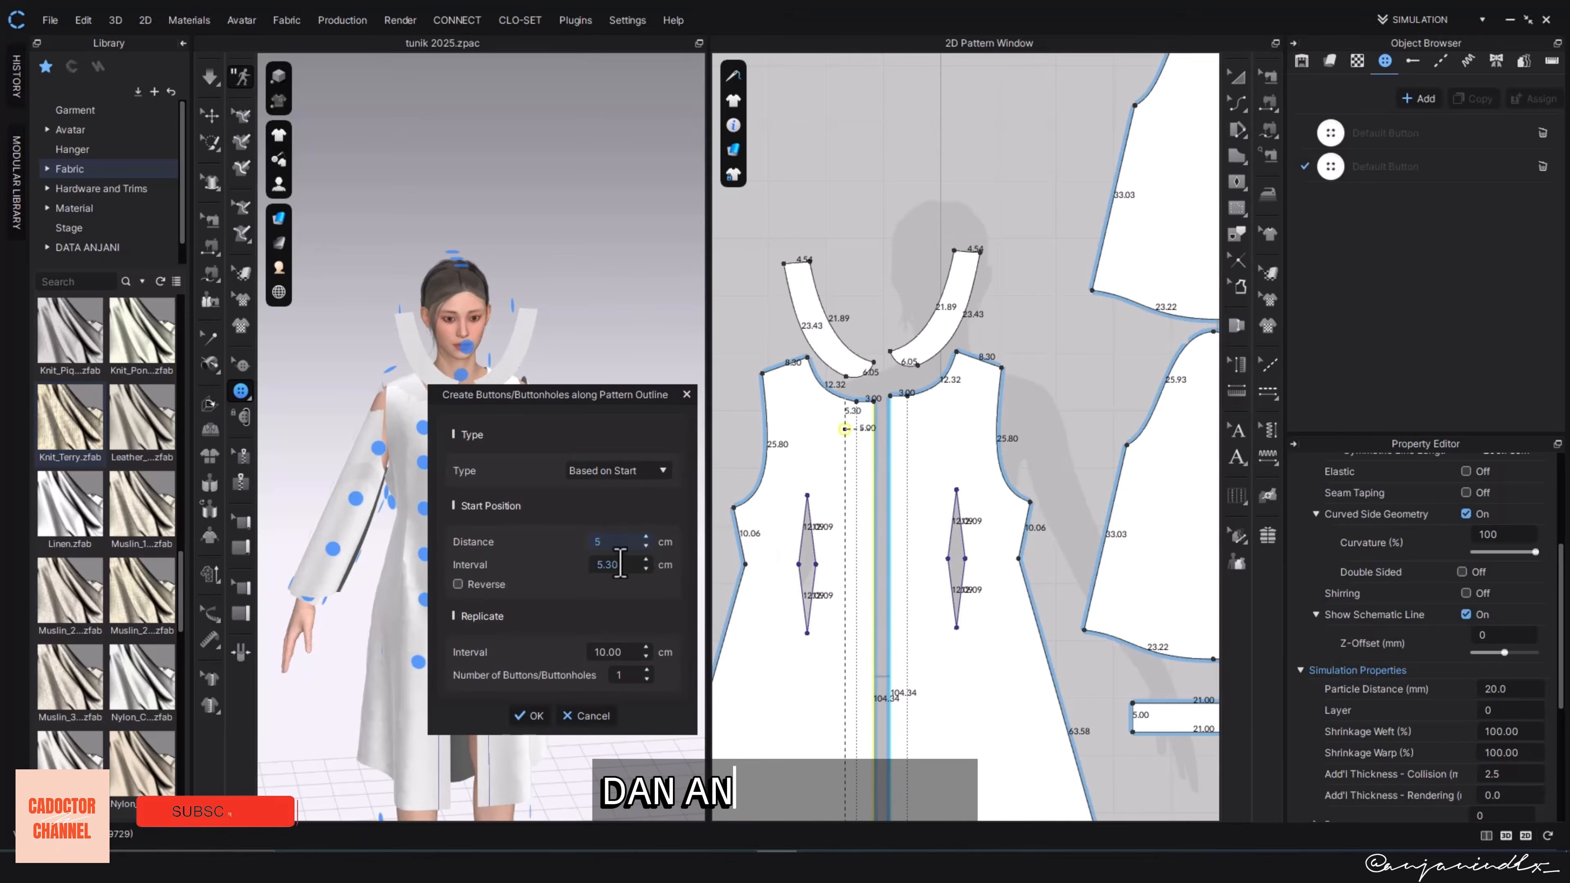
{"action": "type", "text": "1.5"}
{"action": "key", "text": "Tab"}
{"action": "type", "text": "2"}
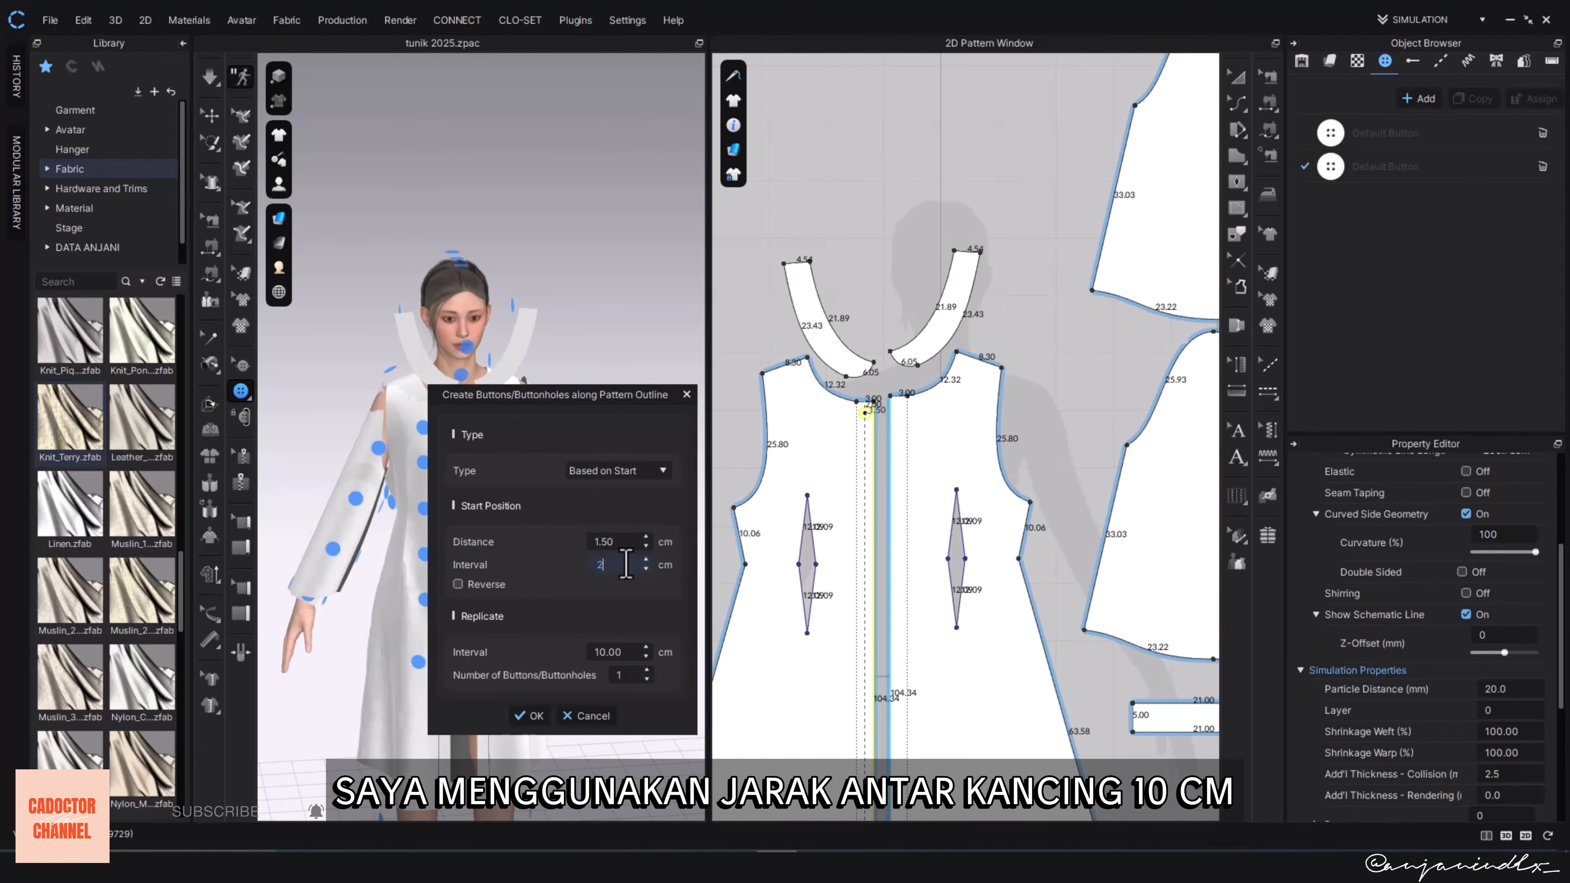
{"action": "key", "text": "BackSpace"}
{"action": "type", "text": "1.5"}
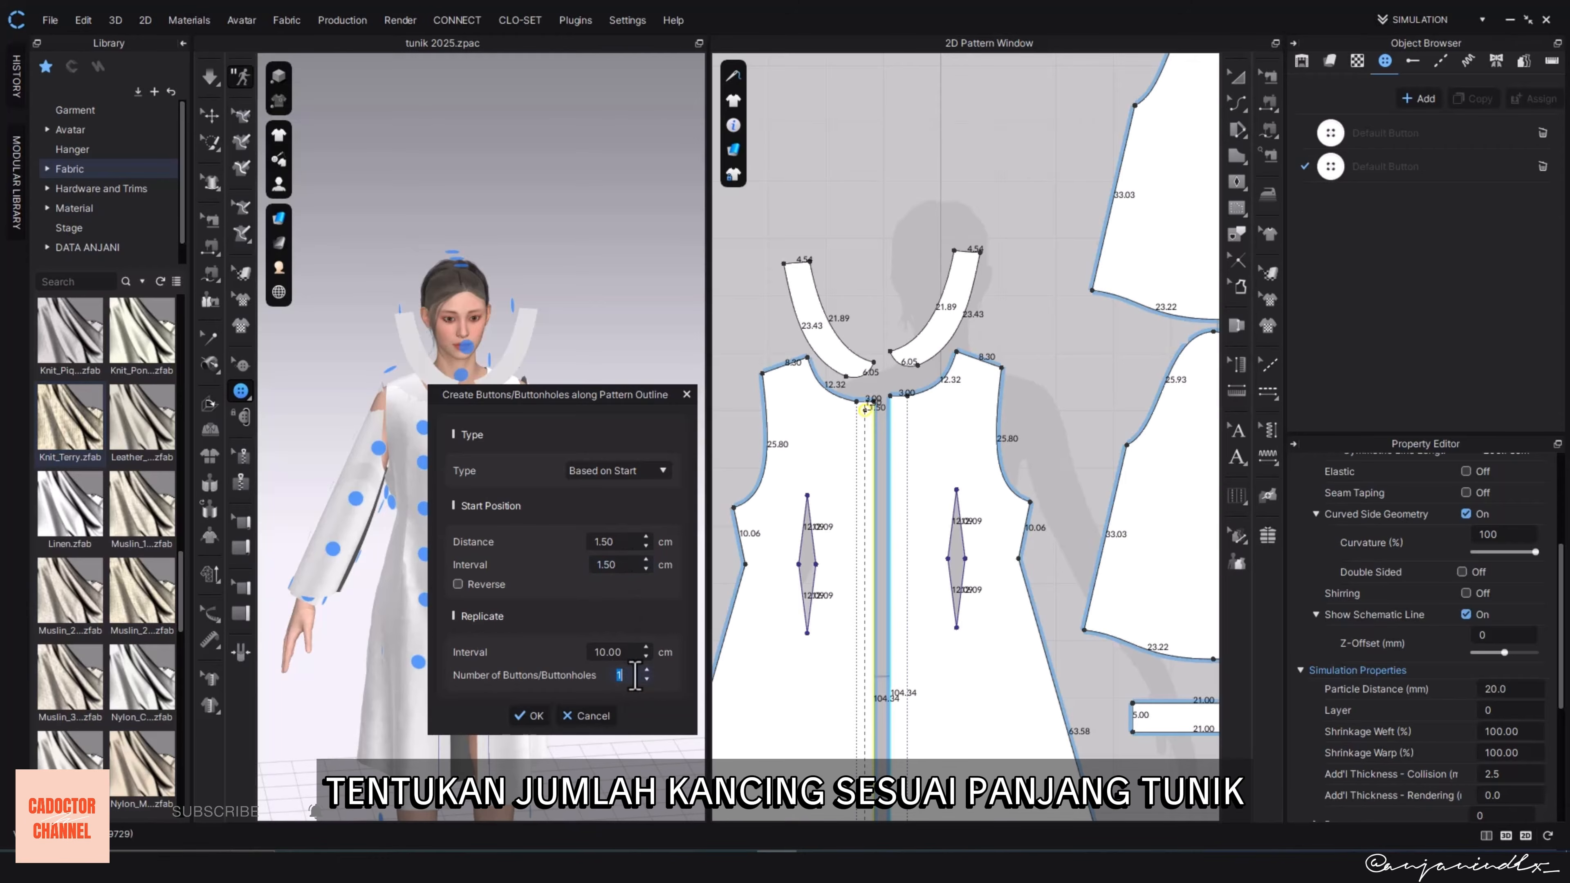
{"action": "left_click", "coordinate": [539, 720]}
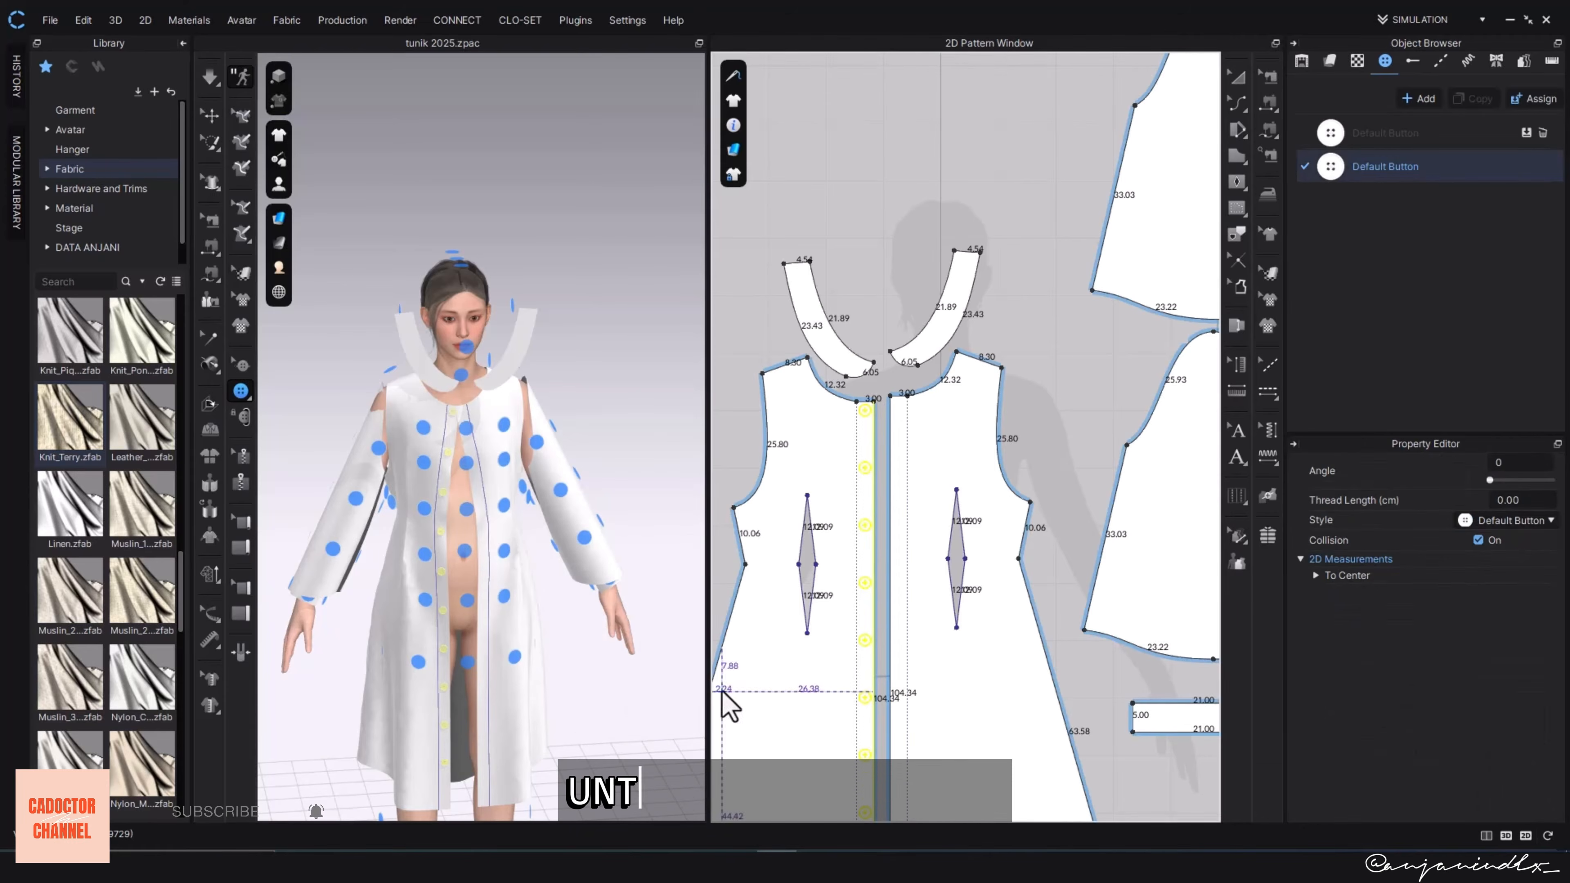
- Add 10 buttonholes along the center edge of the opposite front pattern, with 1.5 cm start distance and interval, spaced 10 cm apart
{"action": "left_click", "coordinate": [240, 390]}
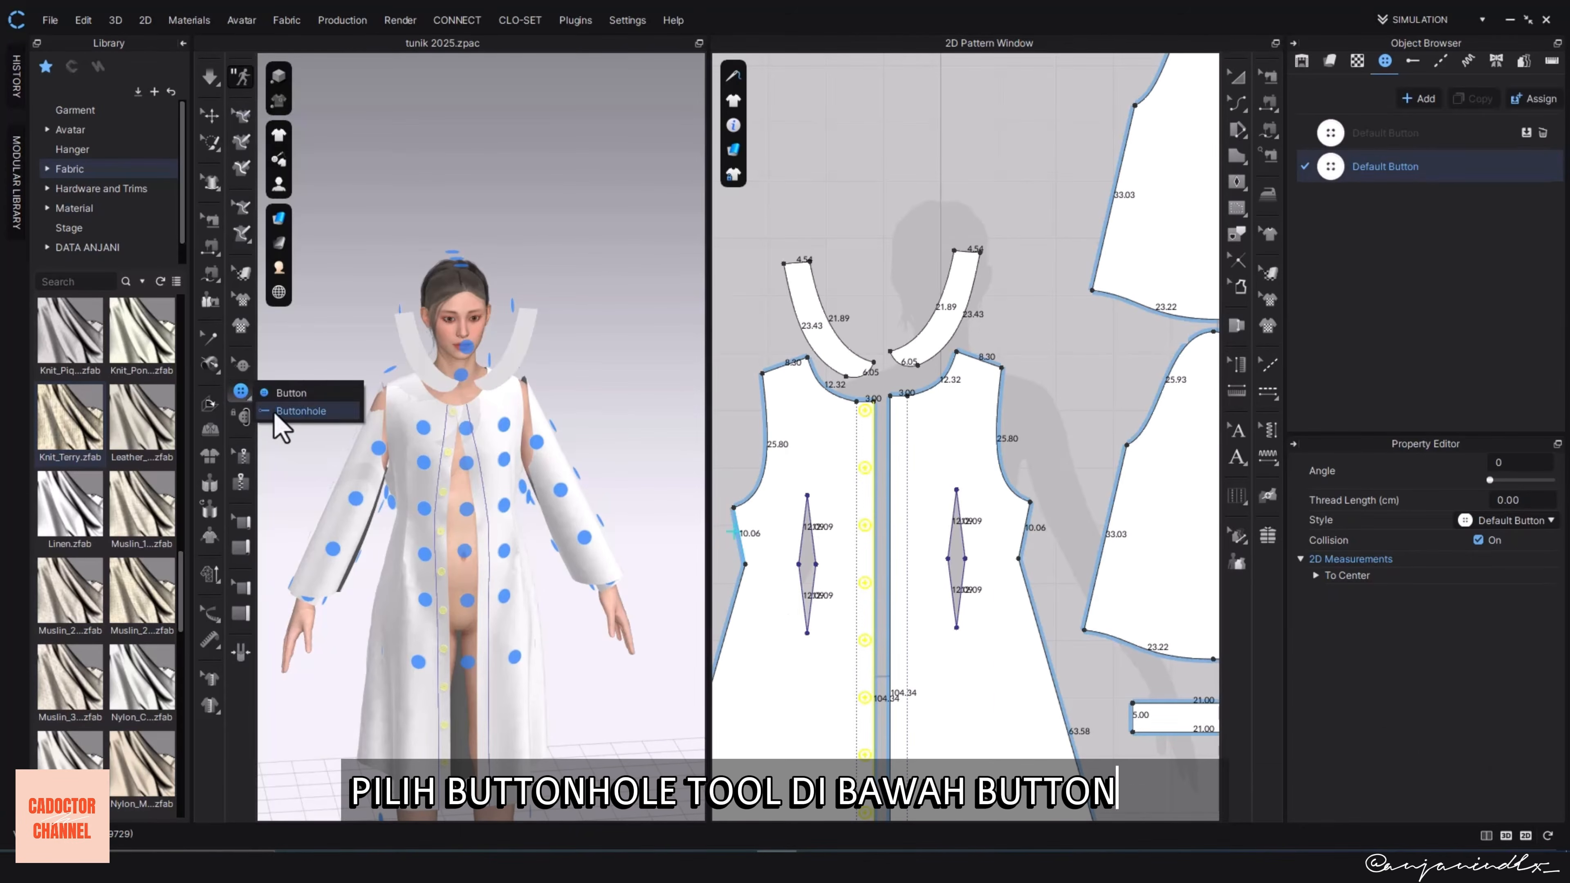
{"action": "left_click", "coordinate": [291, 409]}
{"action": "left_click", "coordinate": [888, 418]}
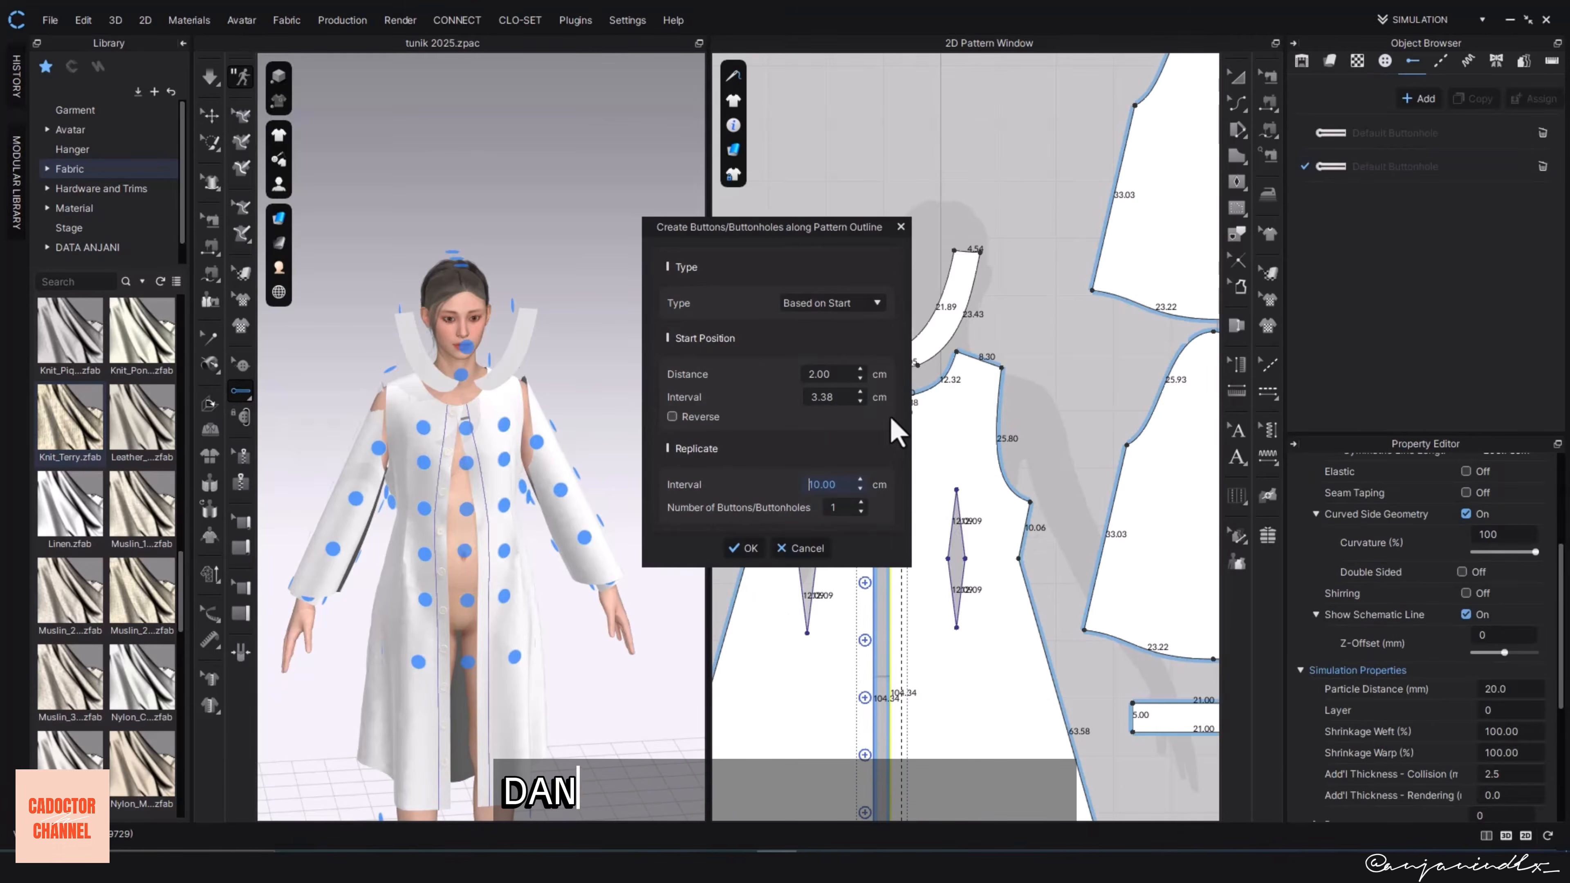
{"action": "left_click_drag", "start_coordinate": [841, 227], "coordinate": [662, 434]}
{"action": "double_click", "coordinate": [647, 580]}
{"action": "type", "text": "1"}
{"action": "left_click", "coordinate": [660, 603]}
{"action": "type", "text": "1.5"}
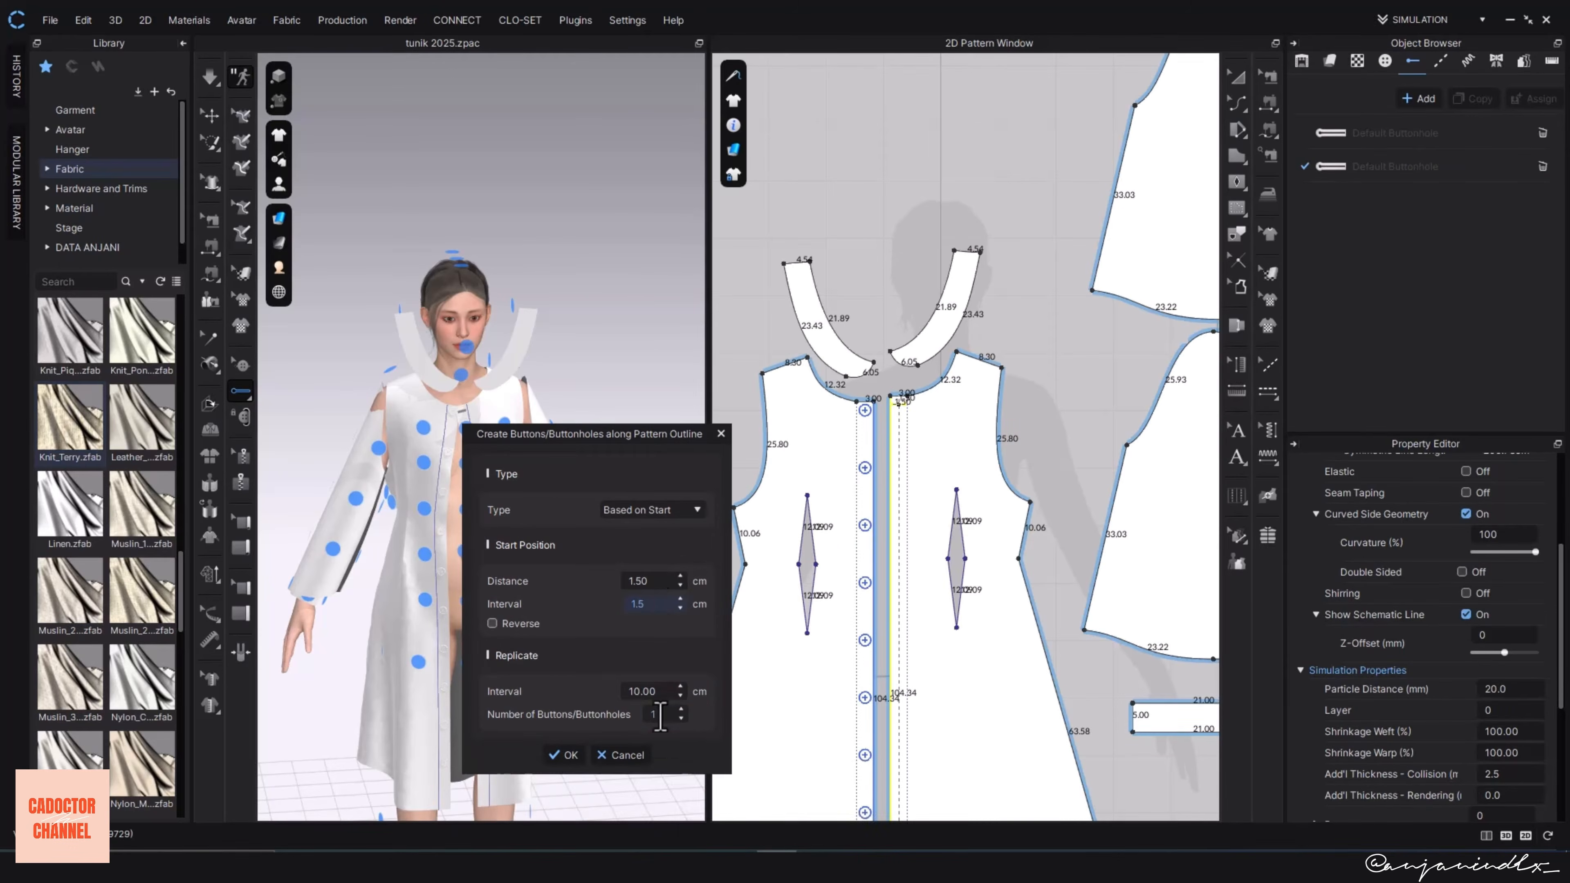
{"action": "double_click", "coordinate": [661, 714]}
{"action": "type", "text": "10"}
{"action": "left_click", "coordinate": [565, 755]}
- Fasten the column of front buttons to the matching buttonholes on the opposite front pattern
{"action": "scroll", "coordinate": [869, 649], "scroll_direction": "down", "scroll_amount": 3}
{"action": "middle_click_drag", "start_coordinate": [869, 650], "coordinate": [830, 542]}
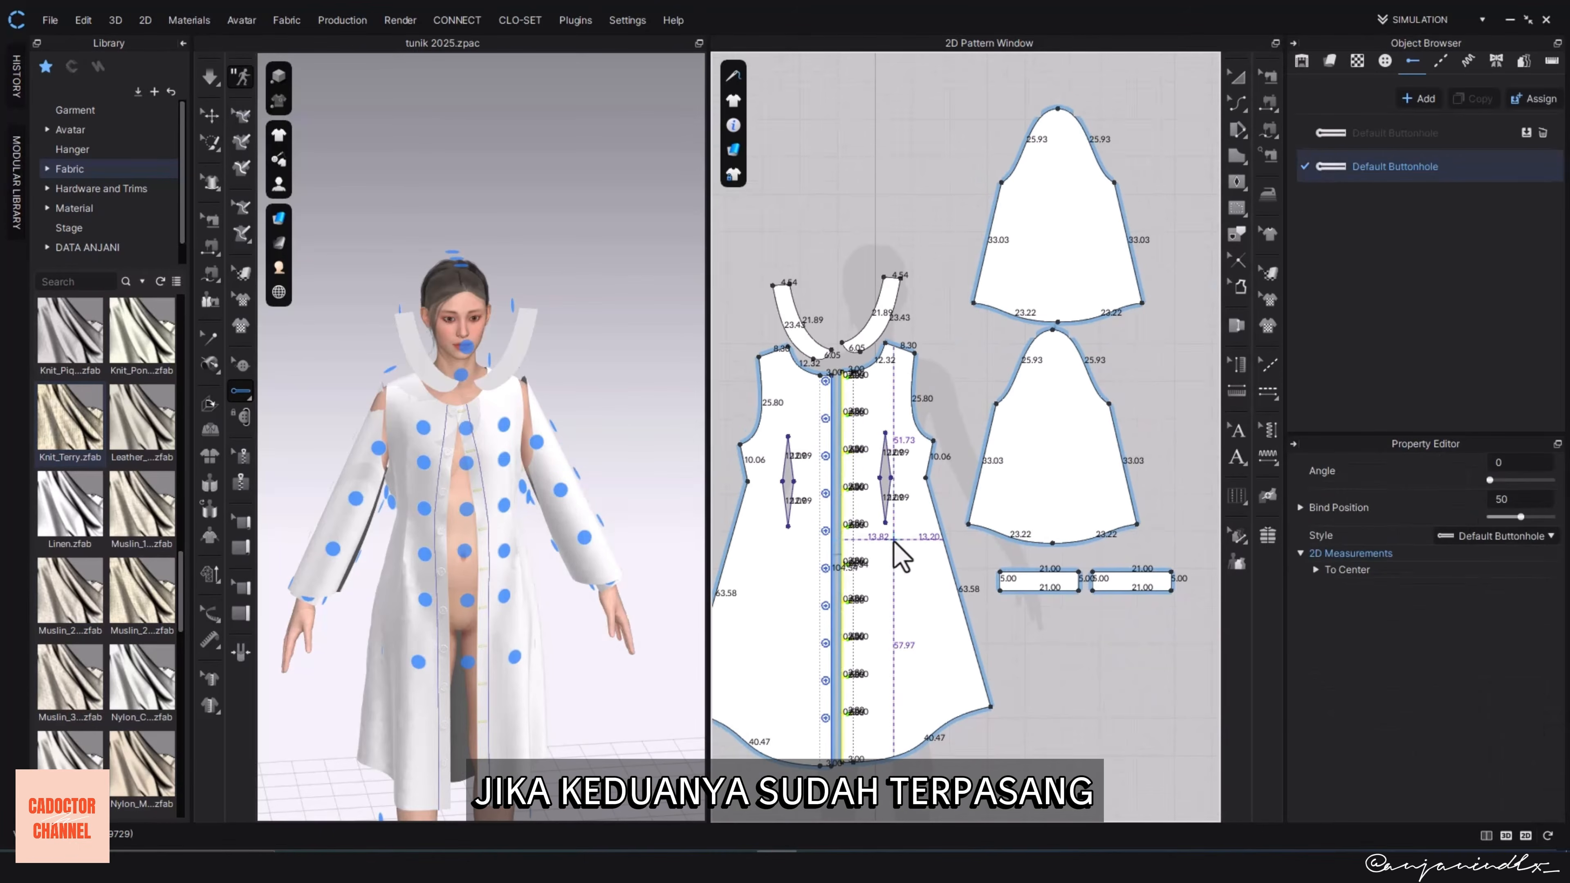
{"action": "left_click", "coordinate": [245, 416]}
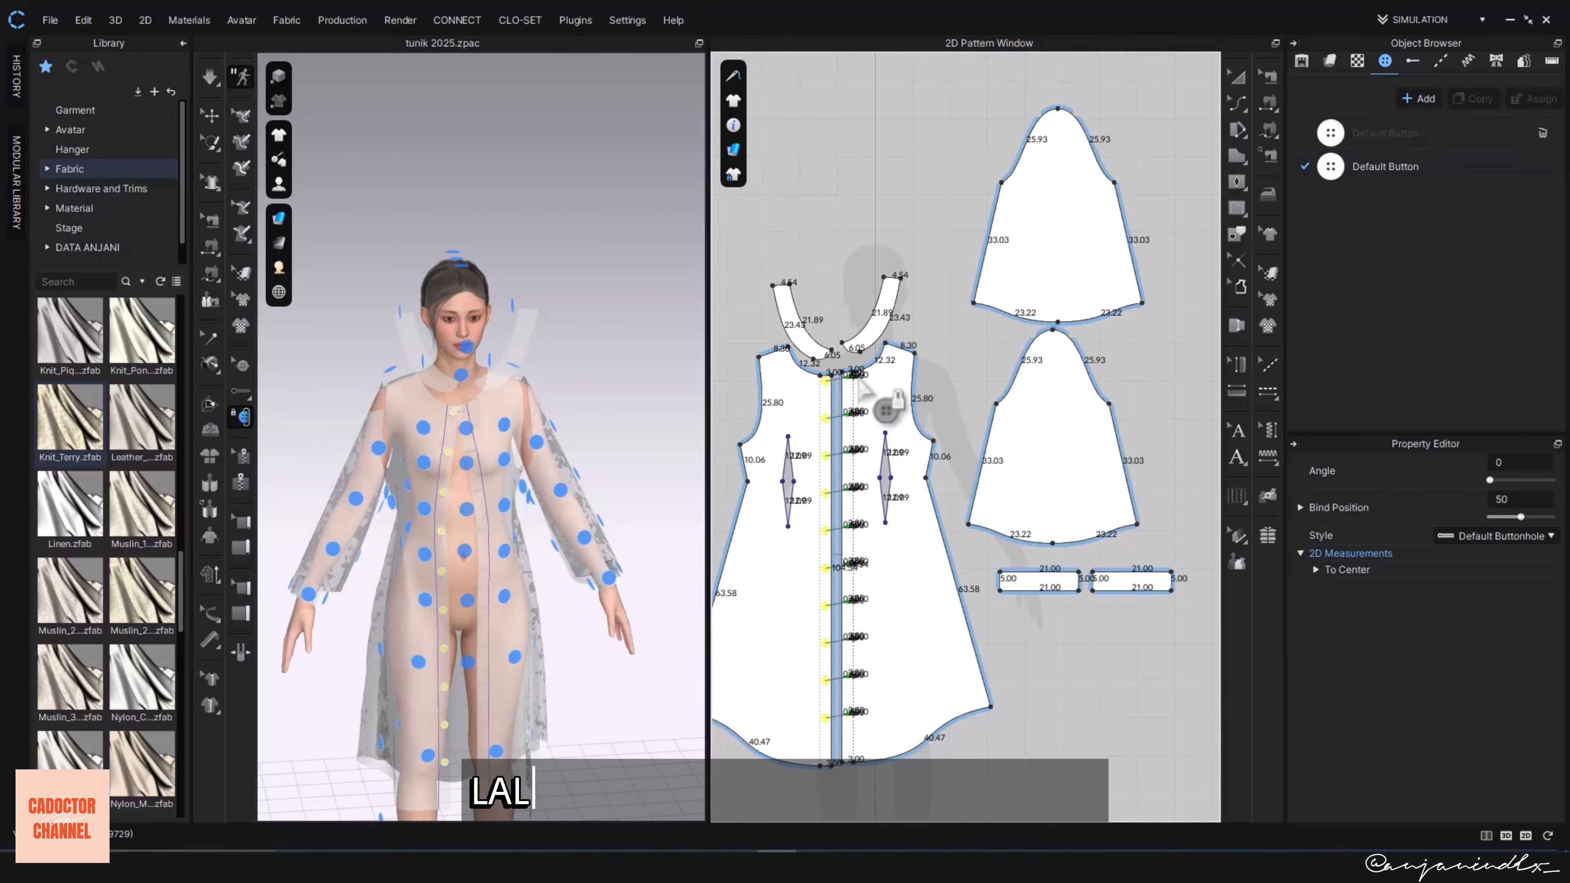
{"action": "scroll", "coordinate": [508, 594], "scroll_direction": "up", "scroll_amount": 3}
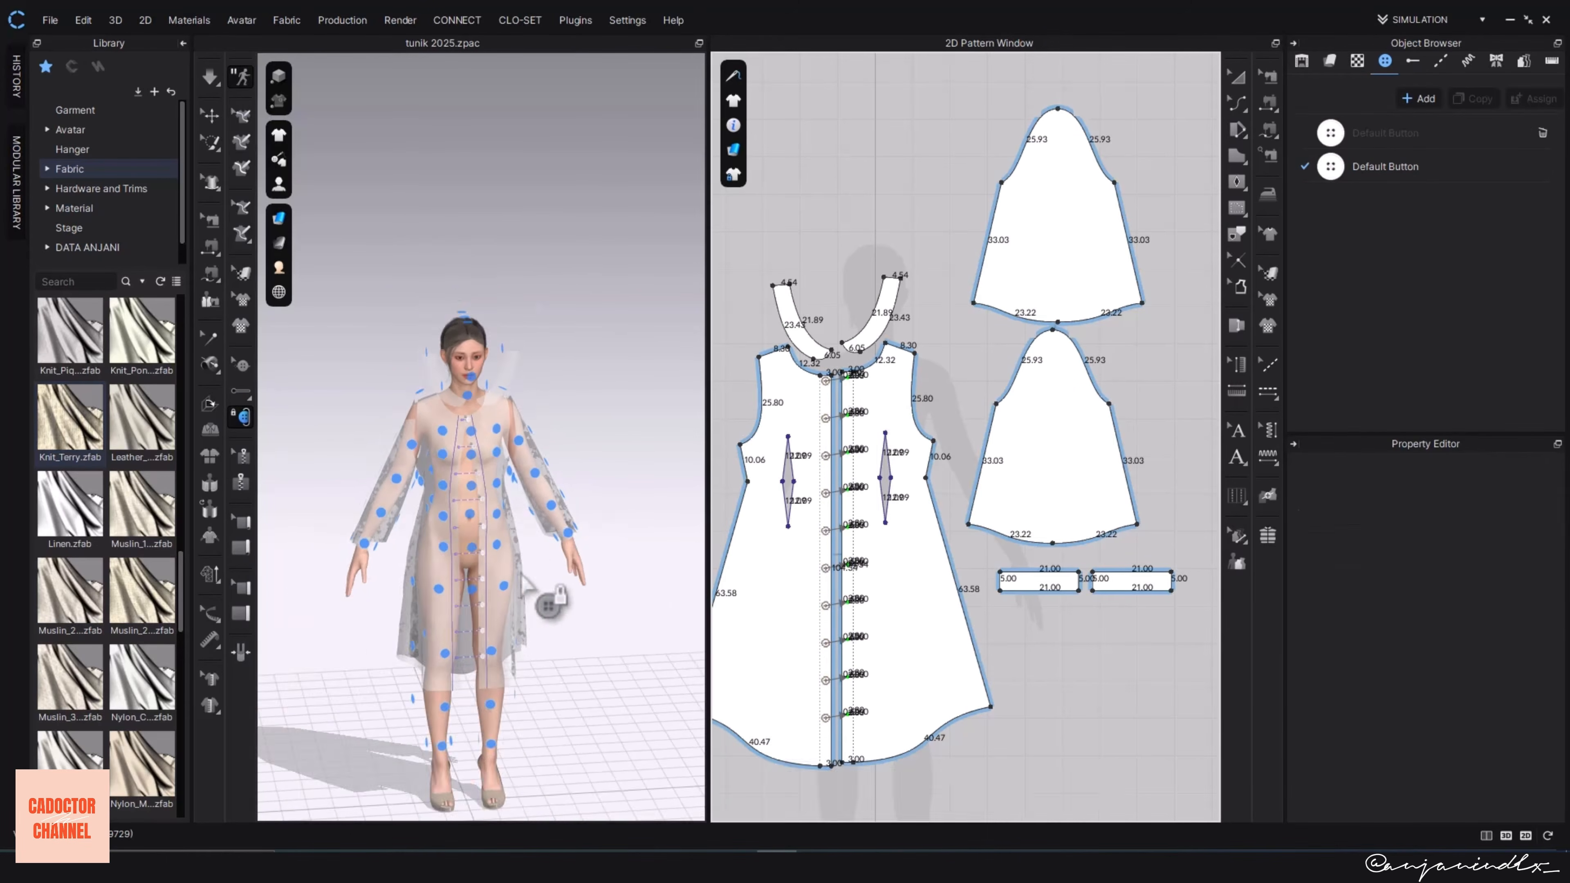
{"action": "scroll", "coordinate": [522, 575], "scroll_direction": "down", "scroll_amount": 4}
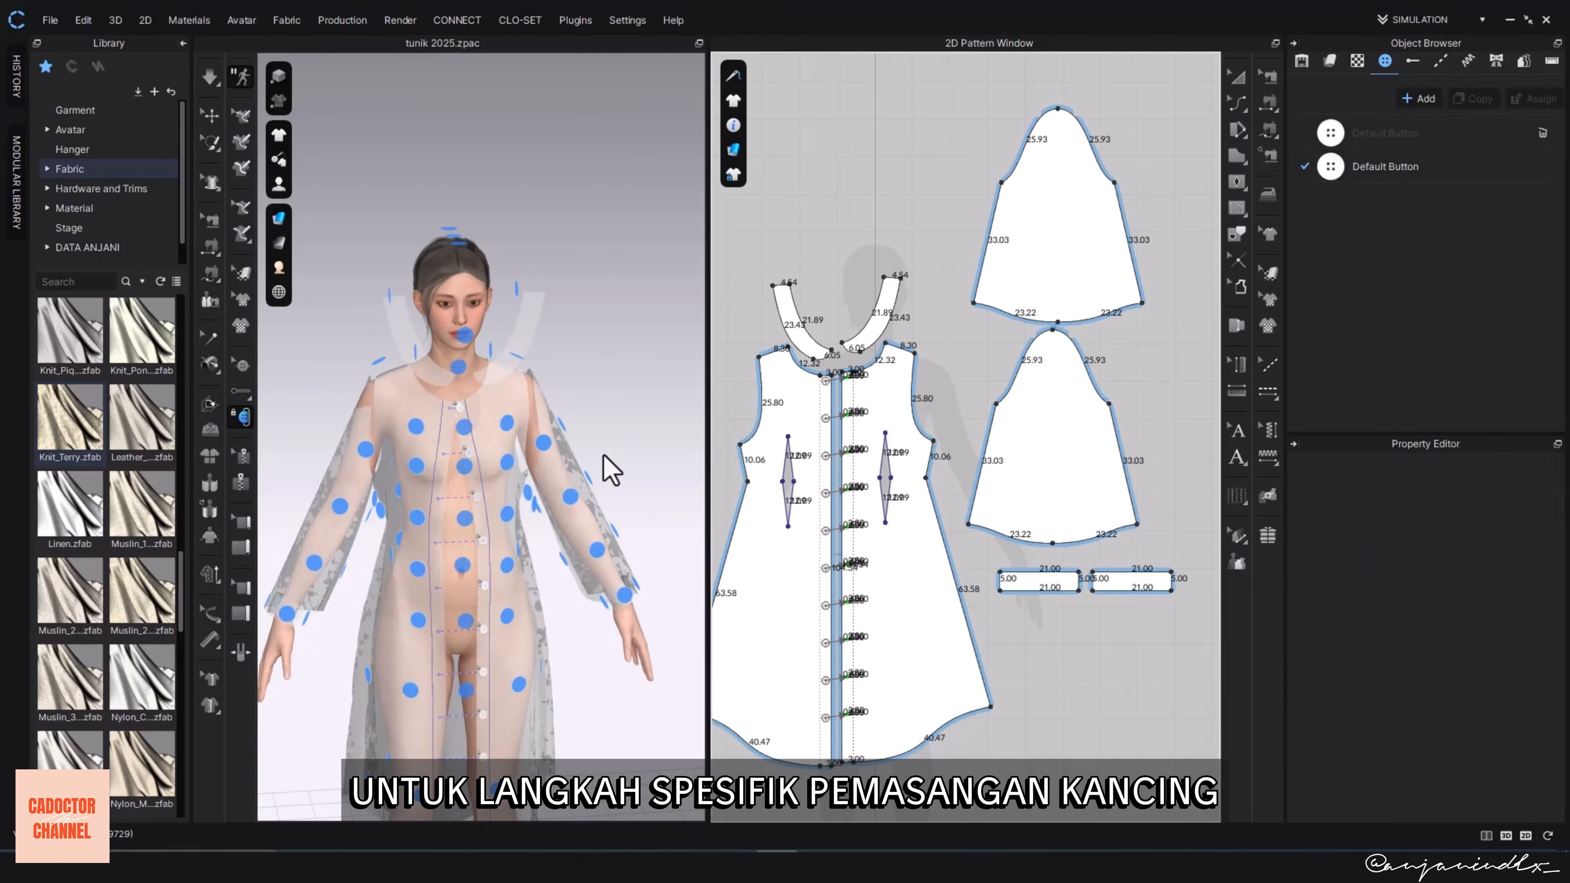
{"action": "left_click", "coordinate": [210, 116]}
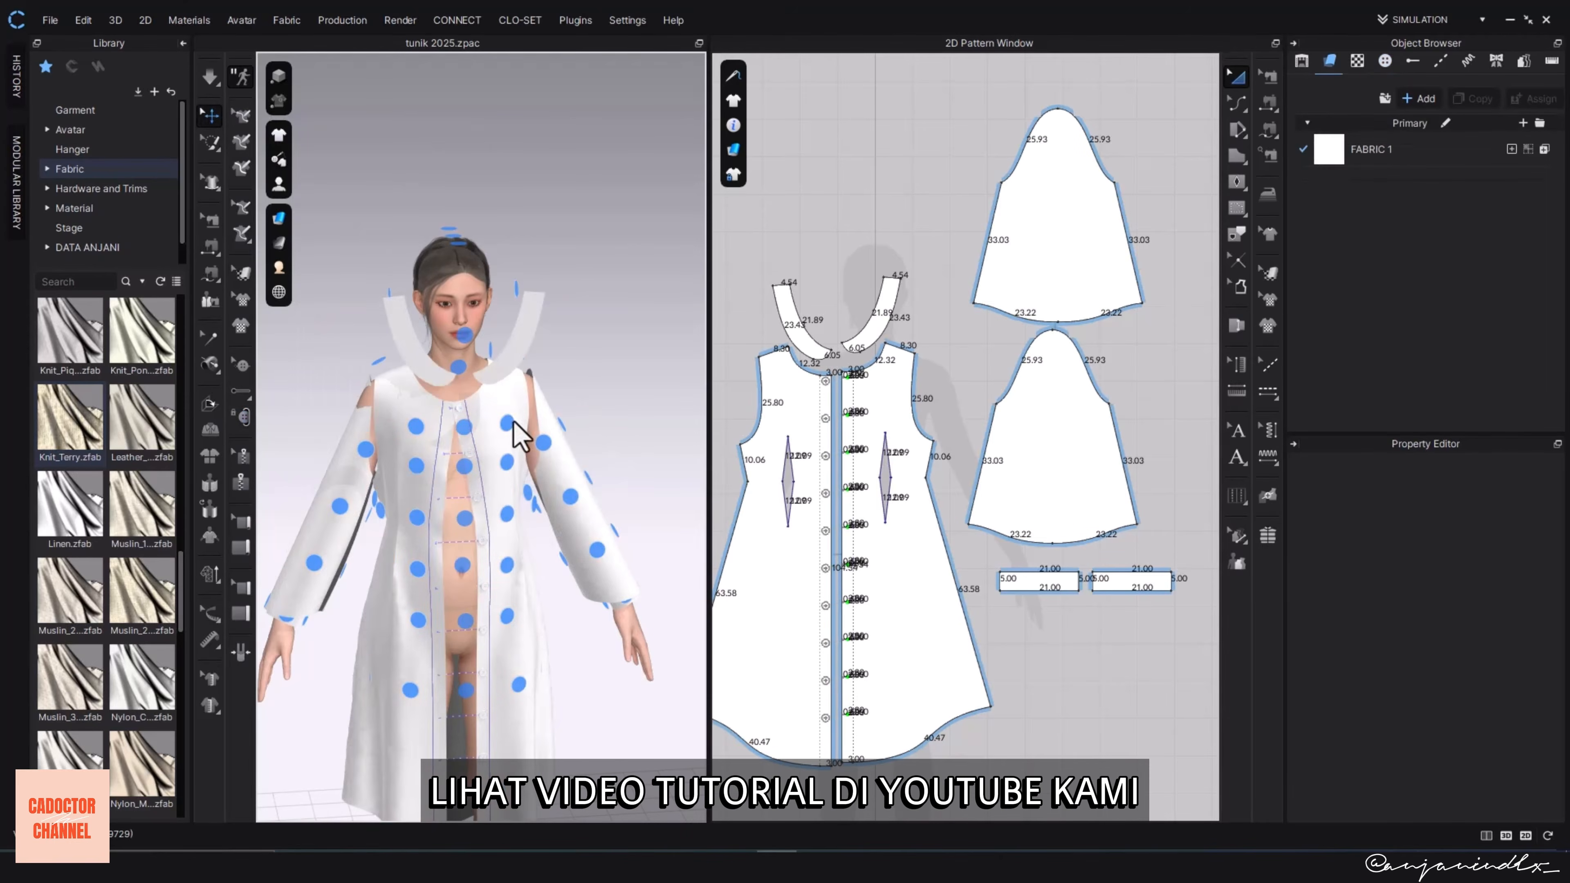
- Sew the neck edges of both half collars to the front and back necklines with M:N sewing
{"action": "scroll", "coordinate": [575, 461], "scroll_direction": "down", "scroll_amount": 2}
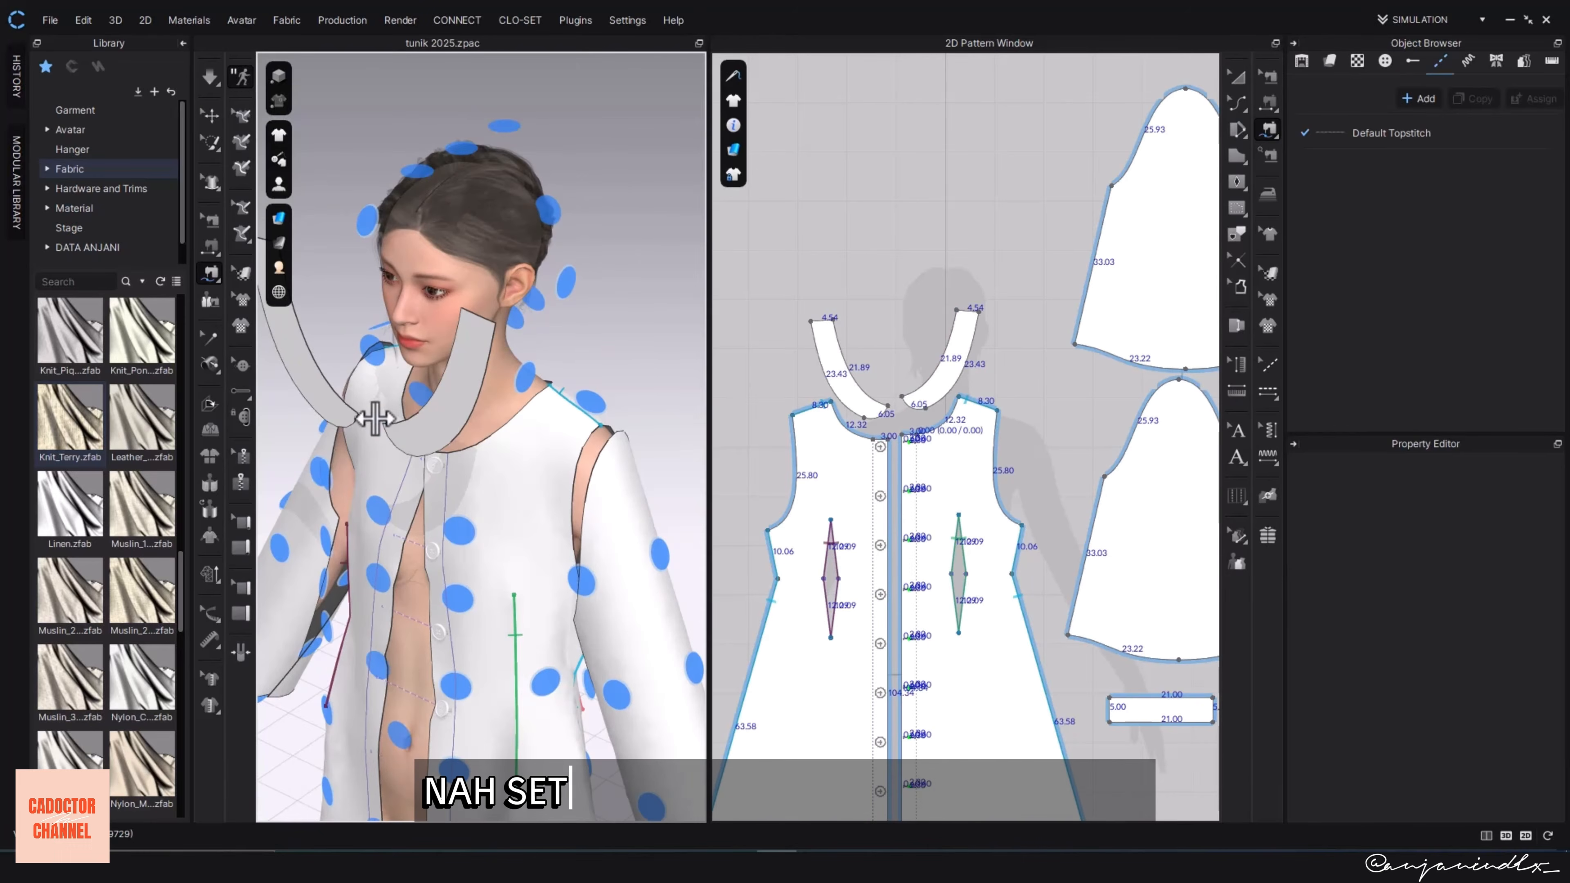
{"action": "left_click", "coordinate": [1267, 130]}
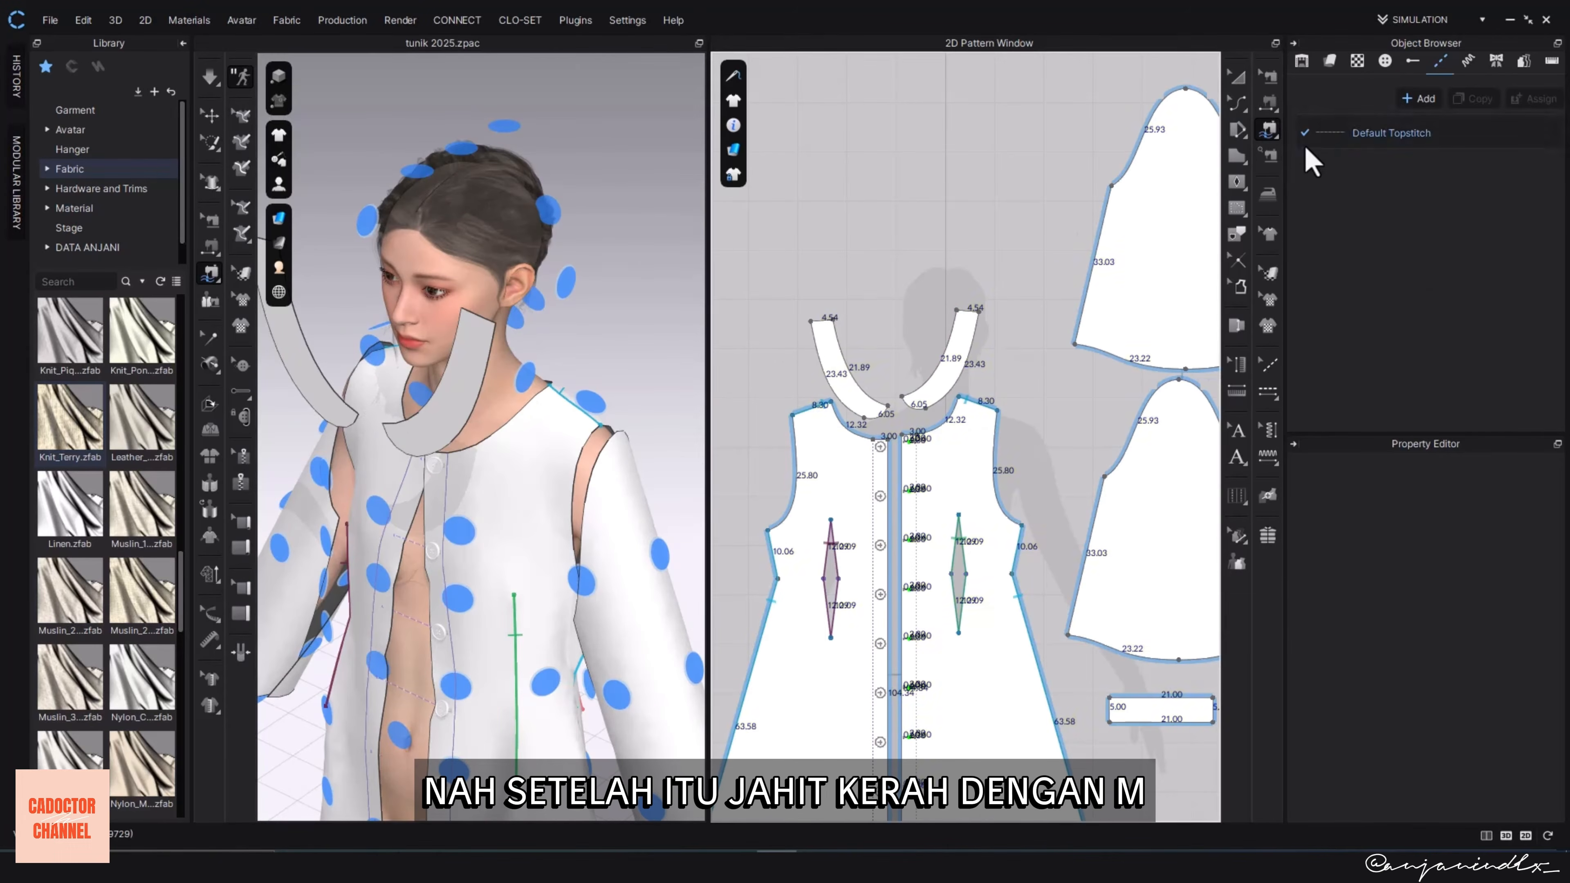
{"action": "left_click", "coordinate": [386, 425]}
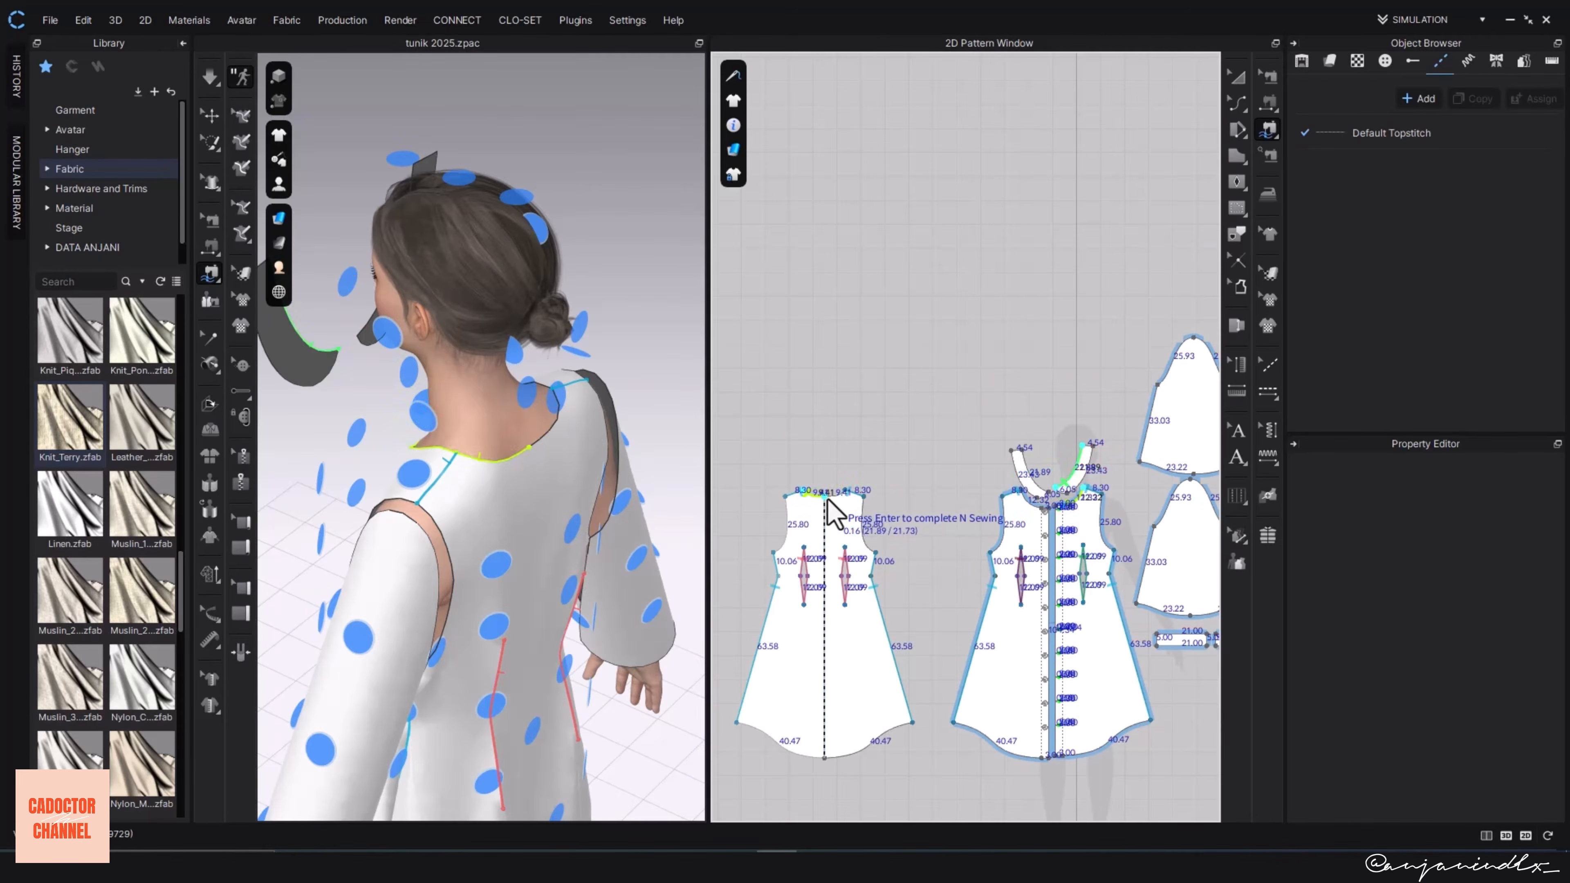
{"action": "scroll", "coordinate": [934, 427], "scroll_direction": "up", "scroll_amount": 4}
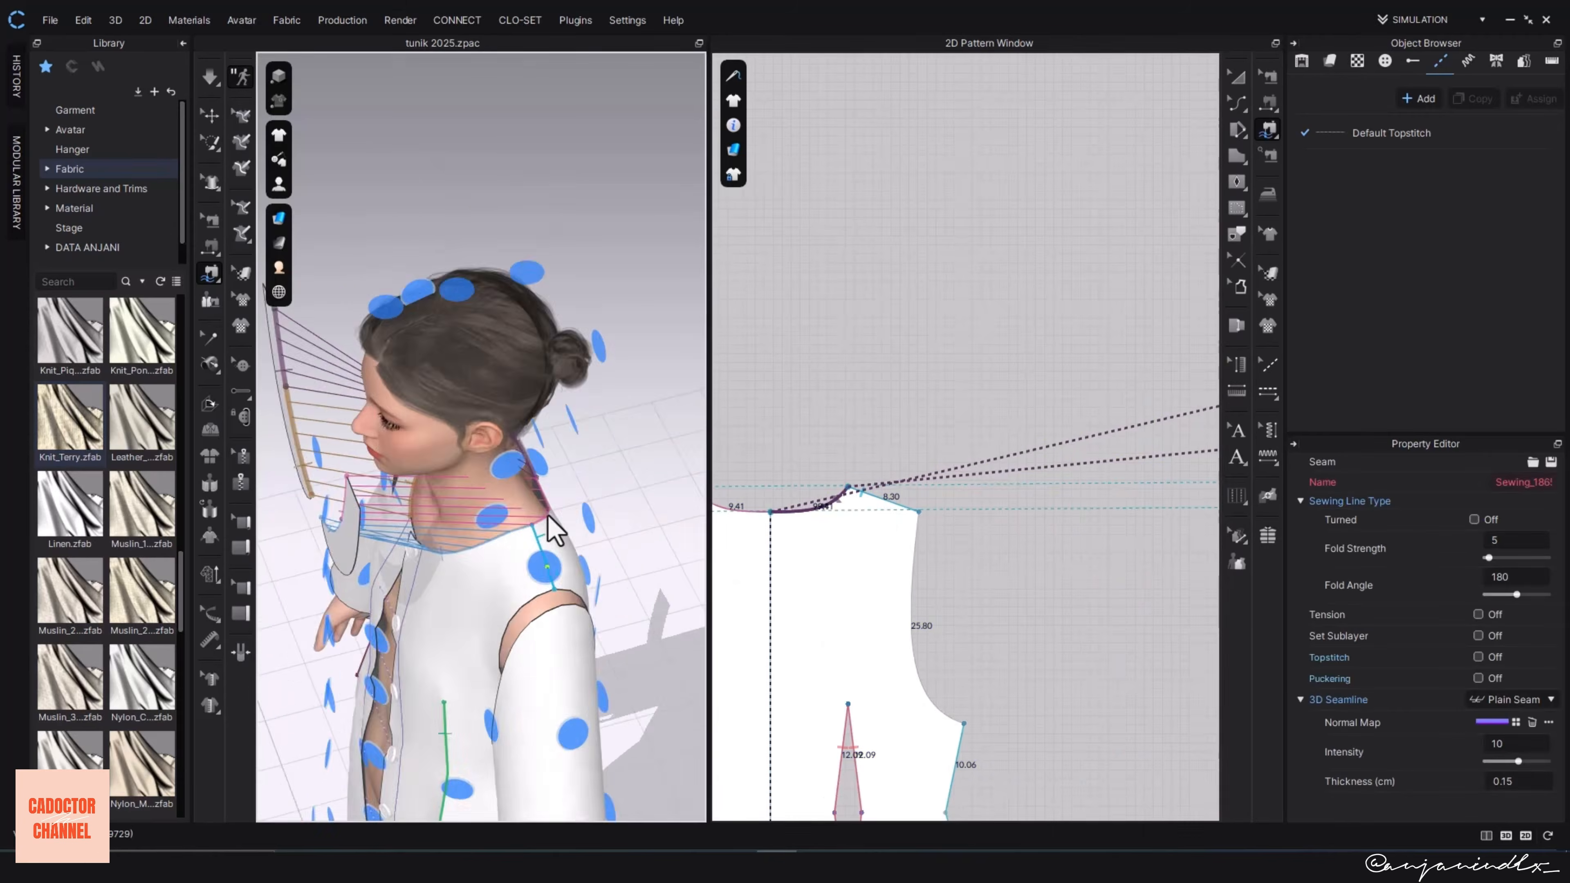
{"action": "left_click_drag", "start_coordinate": [463, 499], "coordinate": [492, 486]}
{"action": "right_click_drag", "start_coordinate": [533, 459], "coordinate": [589, 424]}
{"action": "left_click", "coordinate": [571, 364]}
{"action": "left_click", "coordinate": [490, 456]}
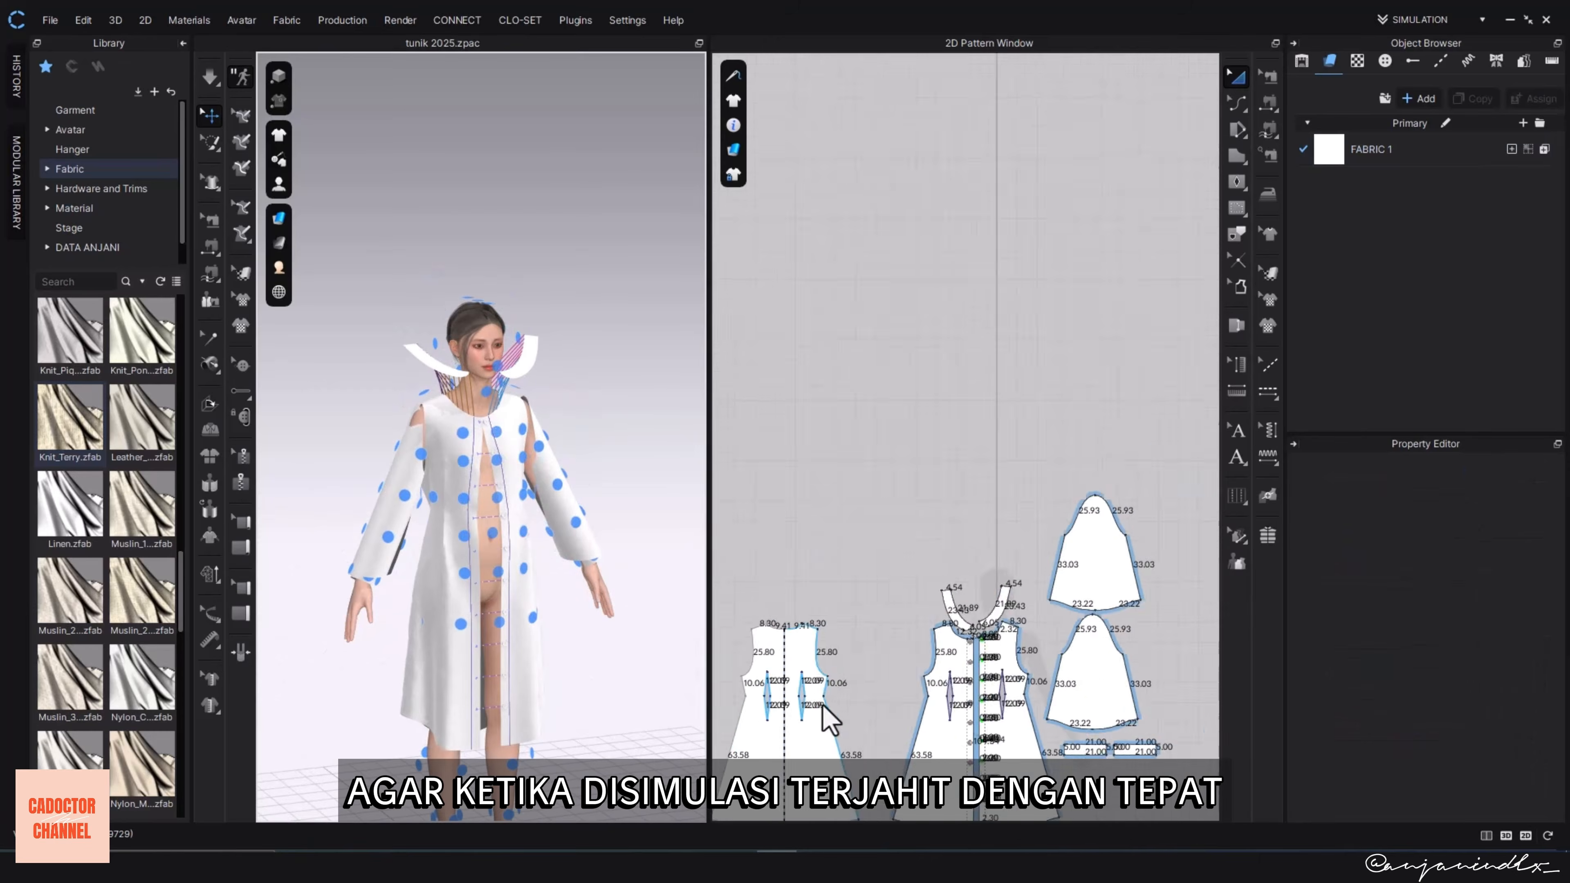
- Remove the linked editing from the front patterns and the sleeves
{"action": "scroll", "coordinate": [992, 736], "scroll_direction": "down", "scroll_amount": 3}
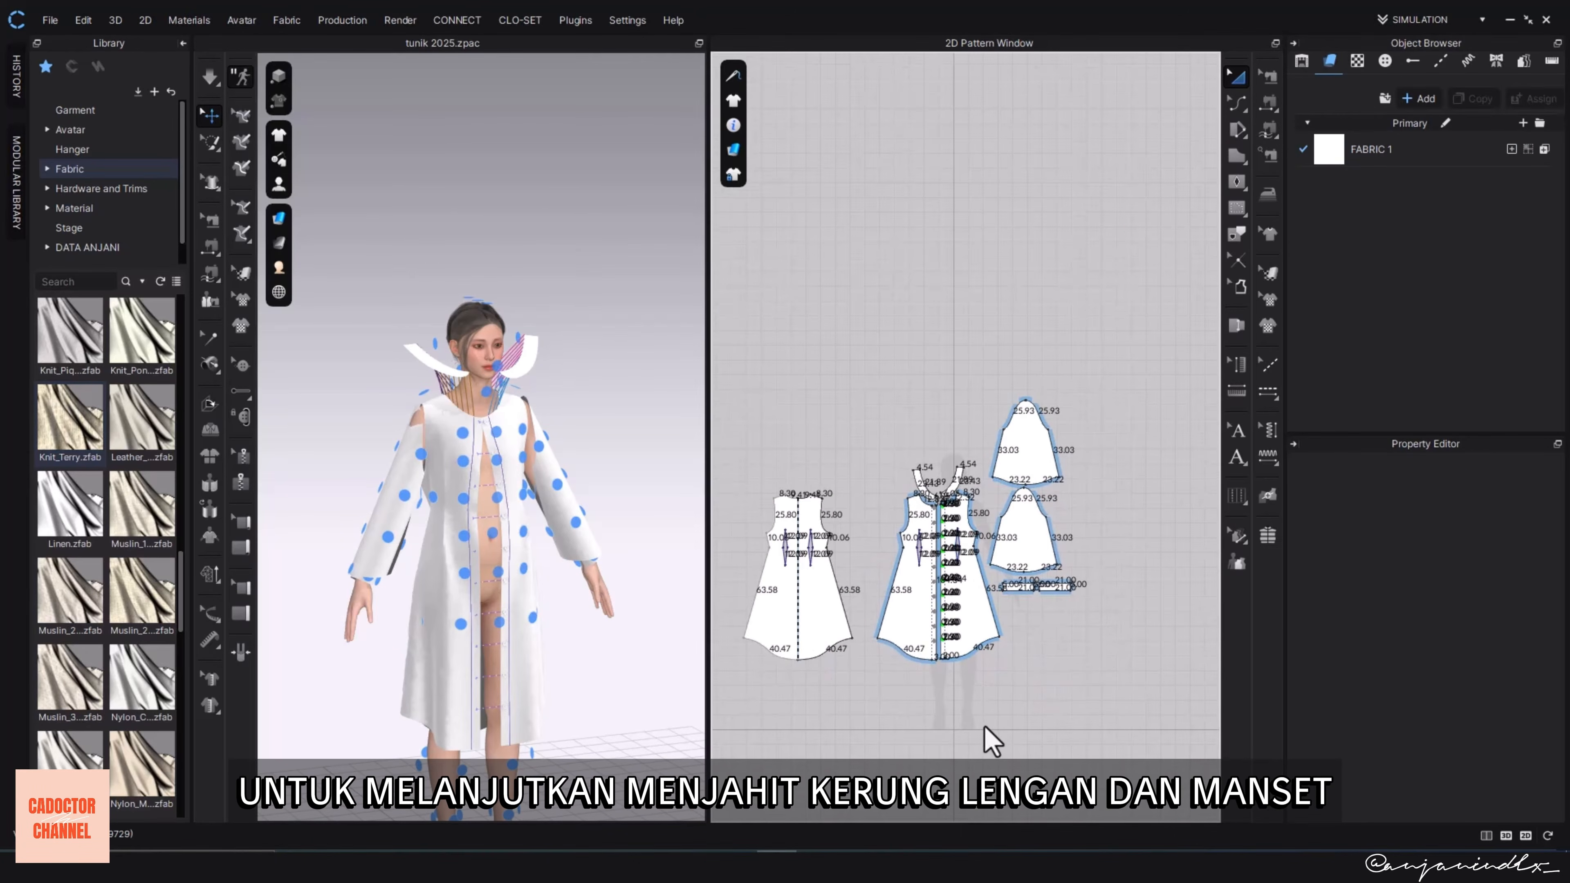
{"action": "left_click_drag", "start_coordinate": [708, 556], "coordinate": [771, 597]}
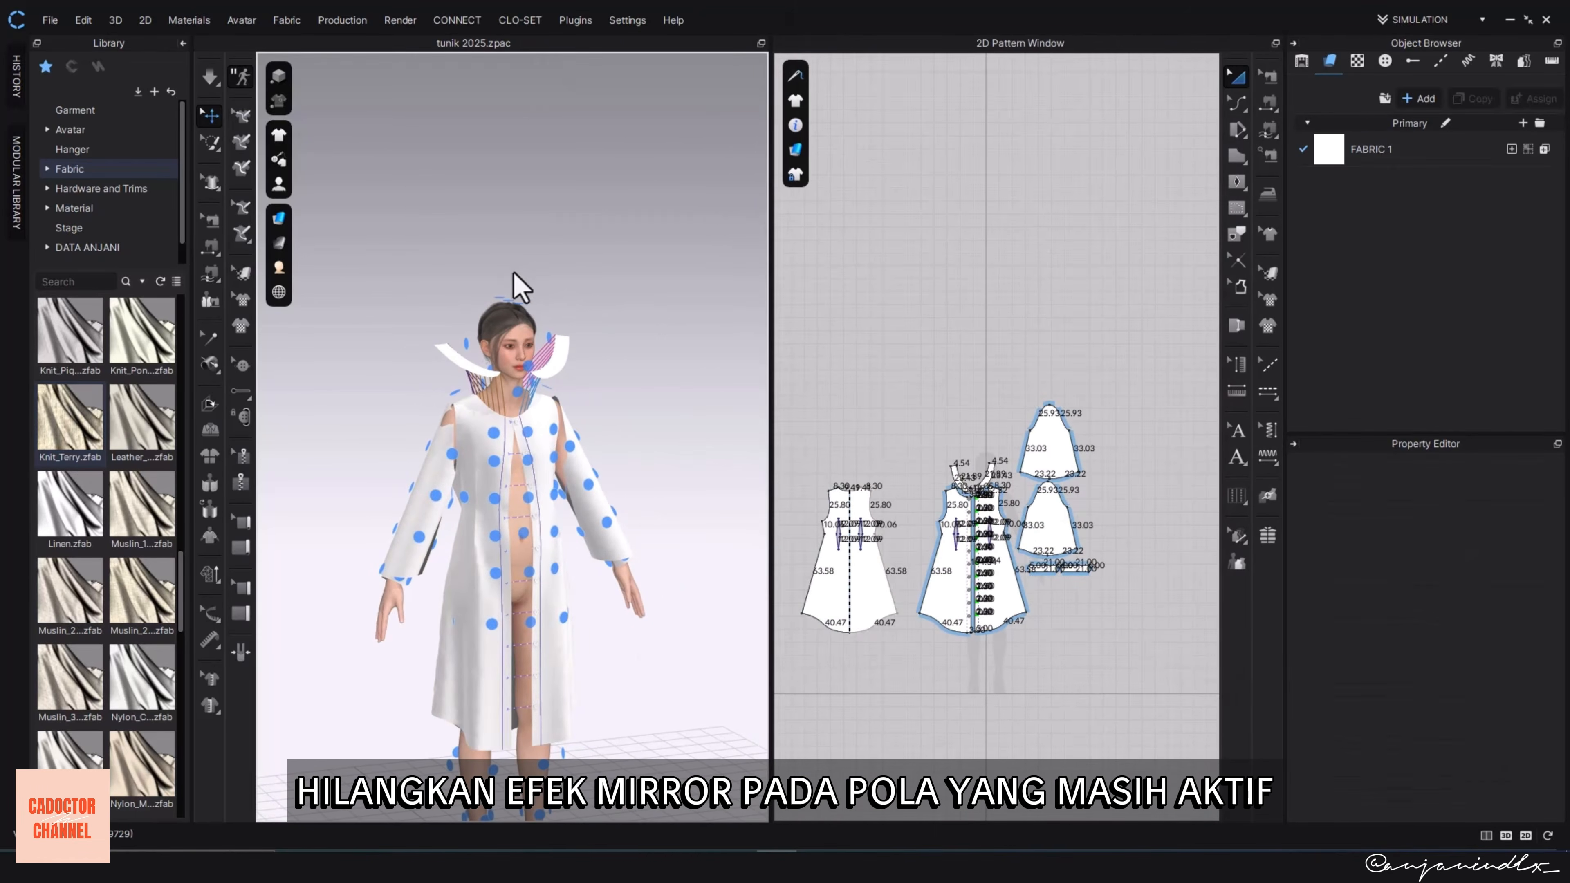
{"action": "left_click", "coordinate": [954, 567]}
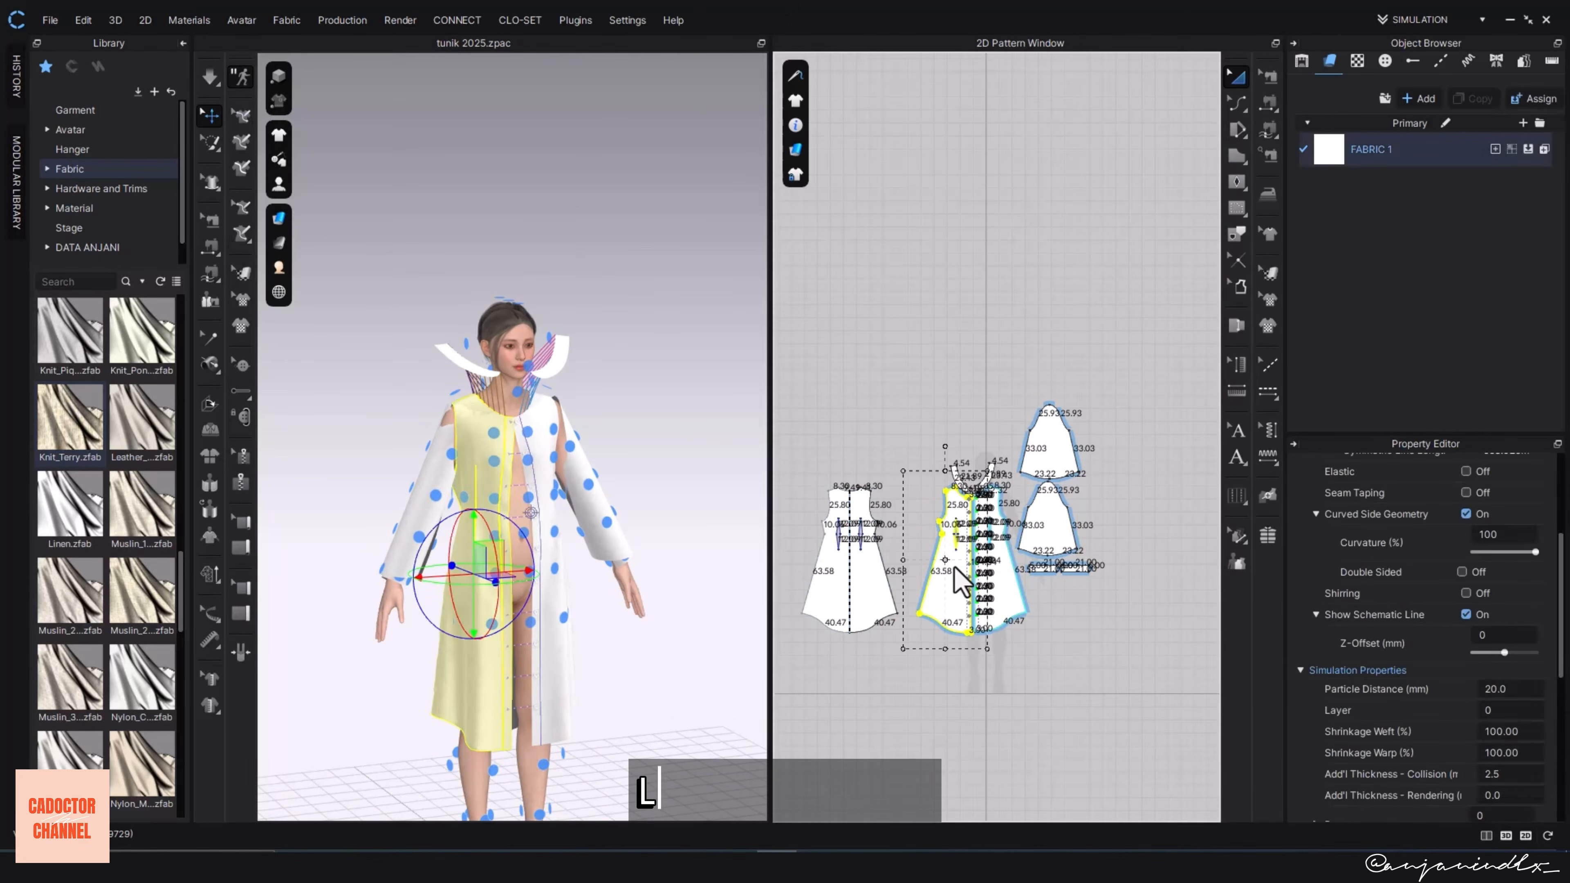
{"action": "right_click", "coordinate": [955, 567]}
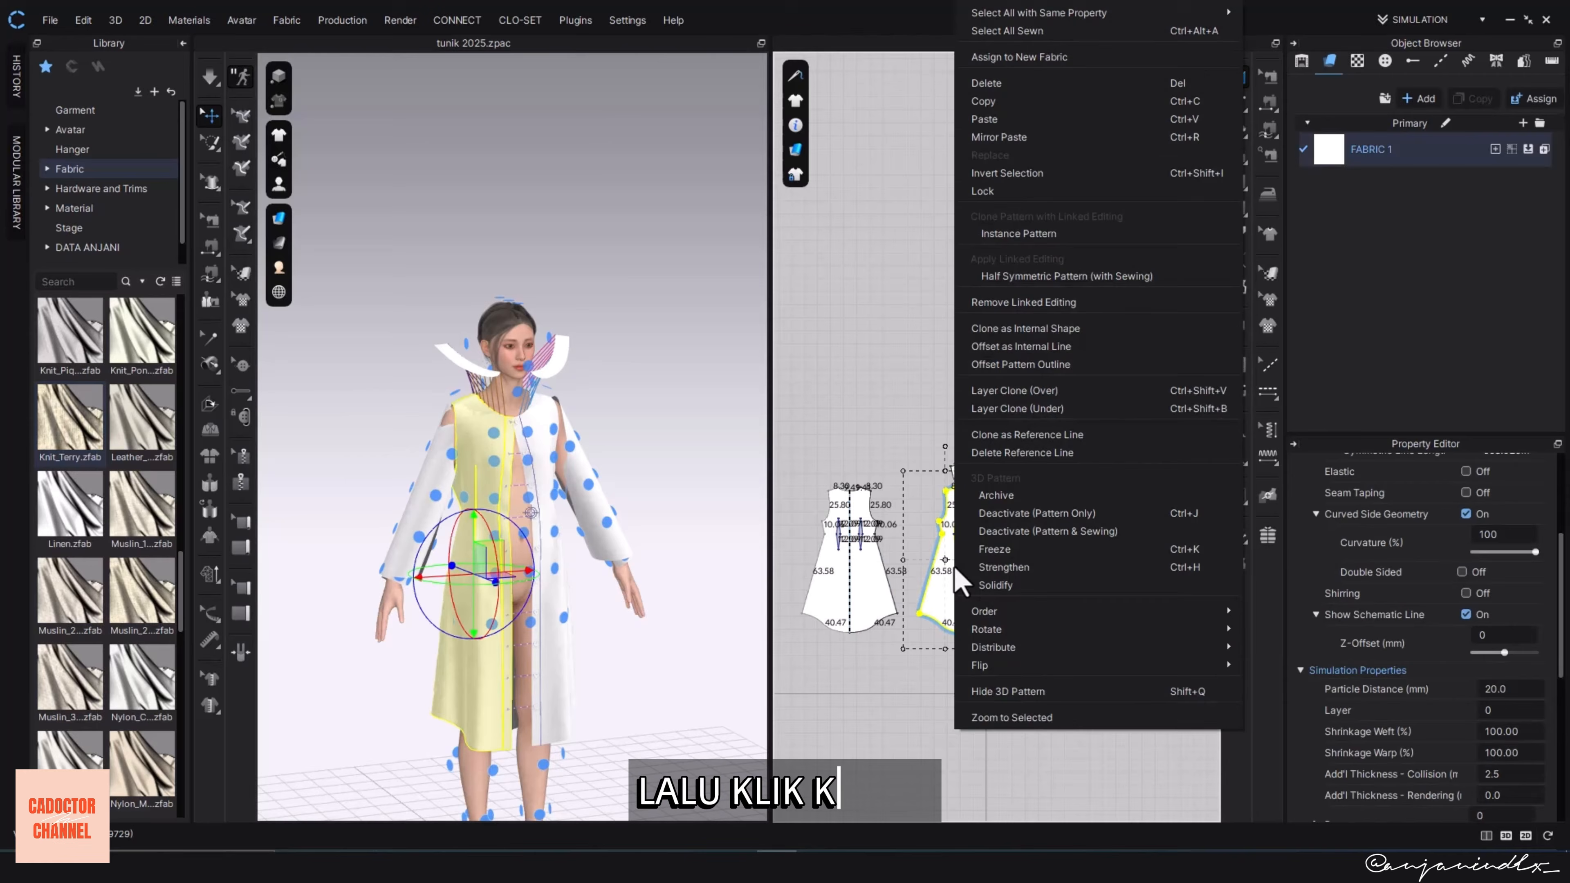
{"action": "left_click", "coordinate": [999, 301]}
{"action": "right_click", "coordinate": [1046, 470]}
{"action": "left_click", "coordinate": [1111, 305]}
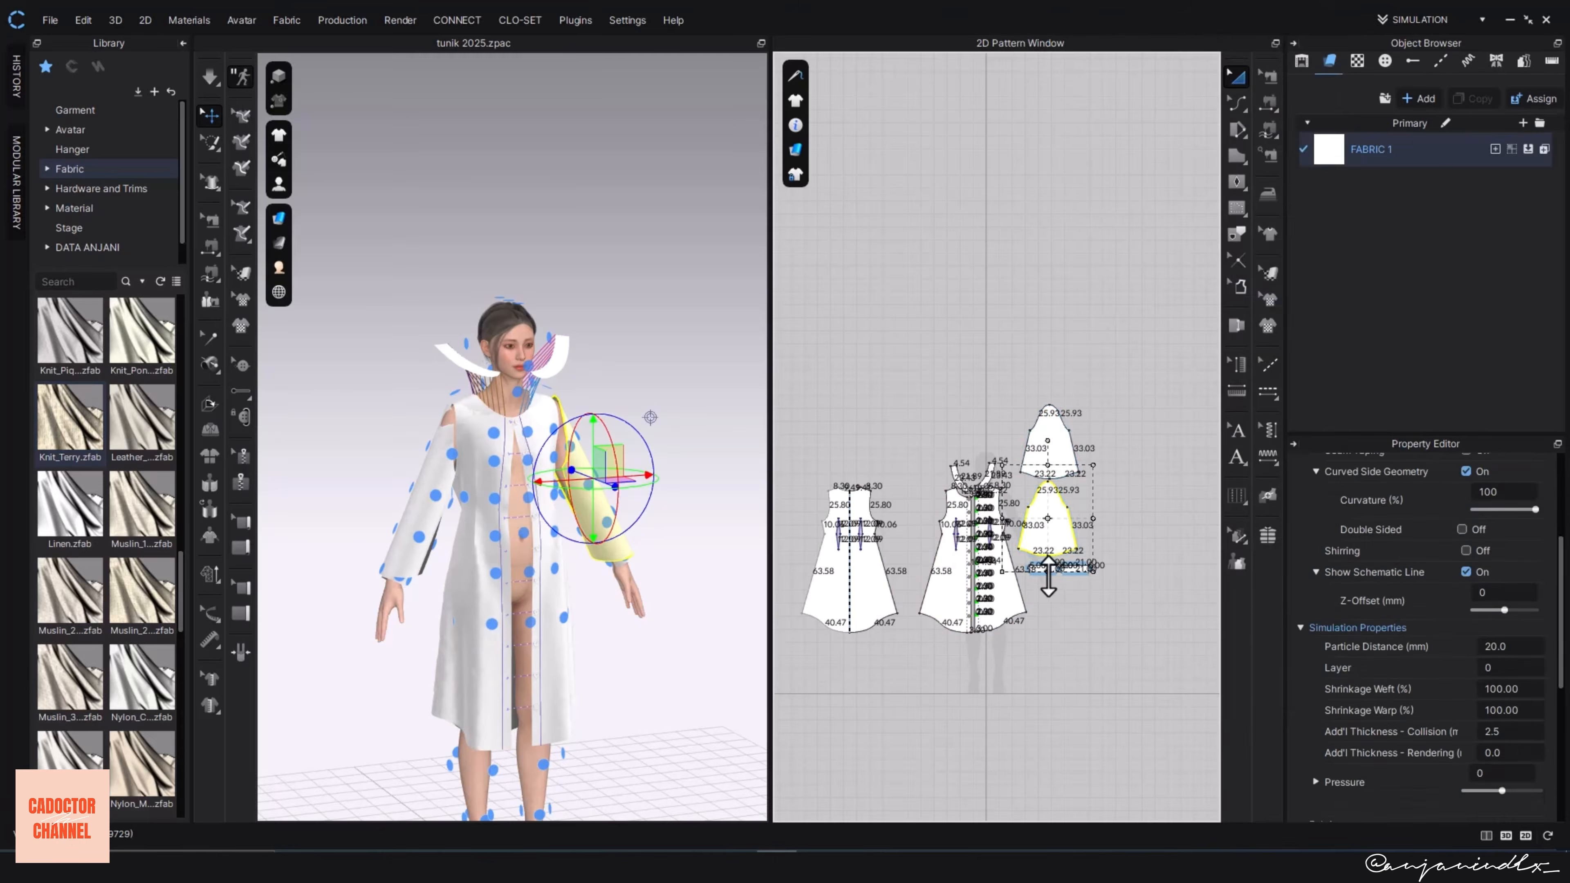
- Remove the linked editing from the cuffs and the back pattern
{"action": "right_click", "coordinate": [1046, 566]}
{"action": "left_click", "coordinate": [1034, 573]}
{"action": "left_click", "coordinate": [1035, 573]}
{"action": "right_click", "coordinate": [1035, 573]}
{"action": "left_click", "coordinate": [1084, 303]}
{"action": "right_click", "coordinate": [867, 544]}
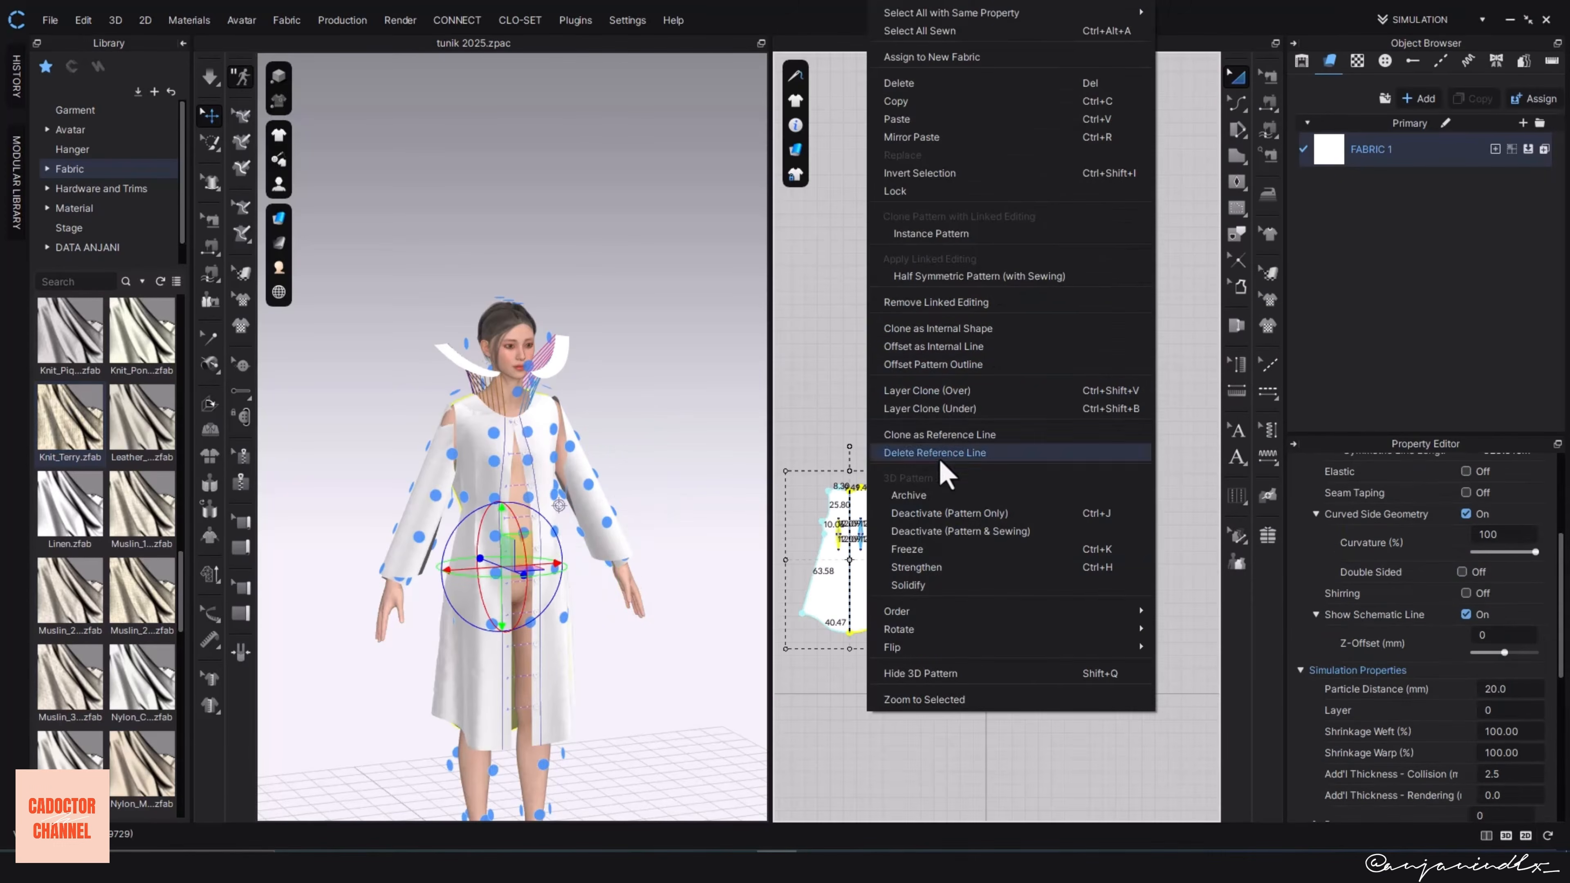
{"action": "left_click", "coordinate": [976, 303]}
- Sew both sleeve caps to the front and back armholes with M:N free sewing
{"action": "scroll", "coordinate": [494, 511], "scroll_direction": "up", "scroll_amount": 5}
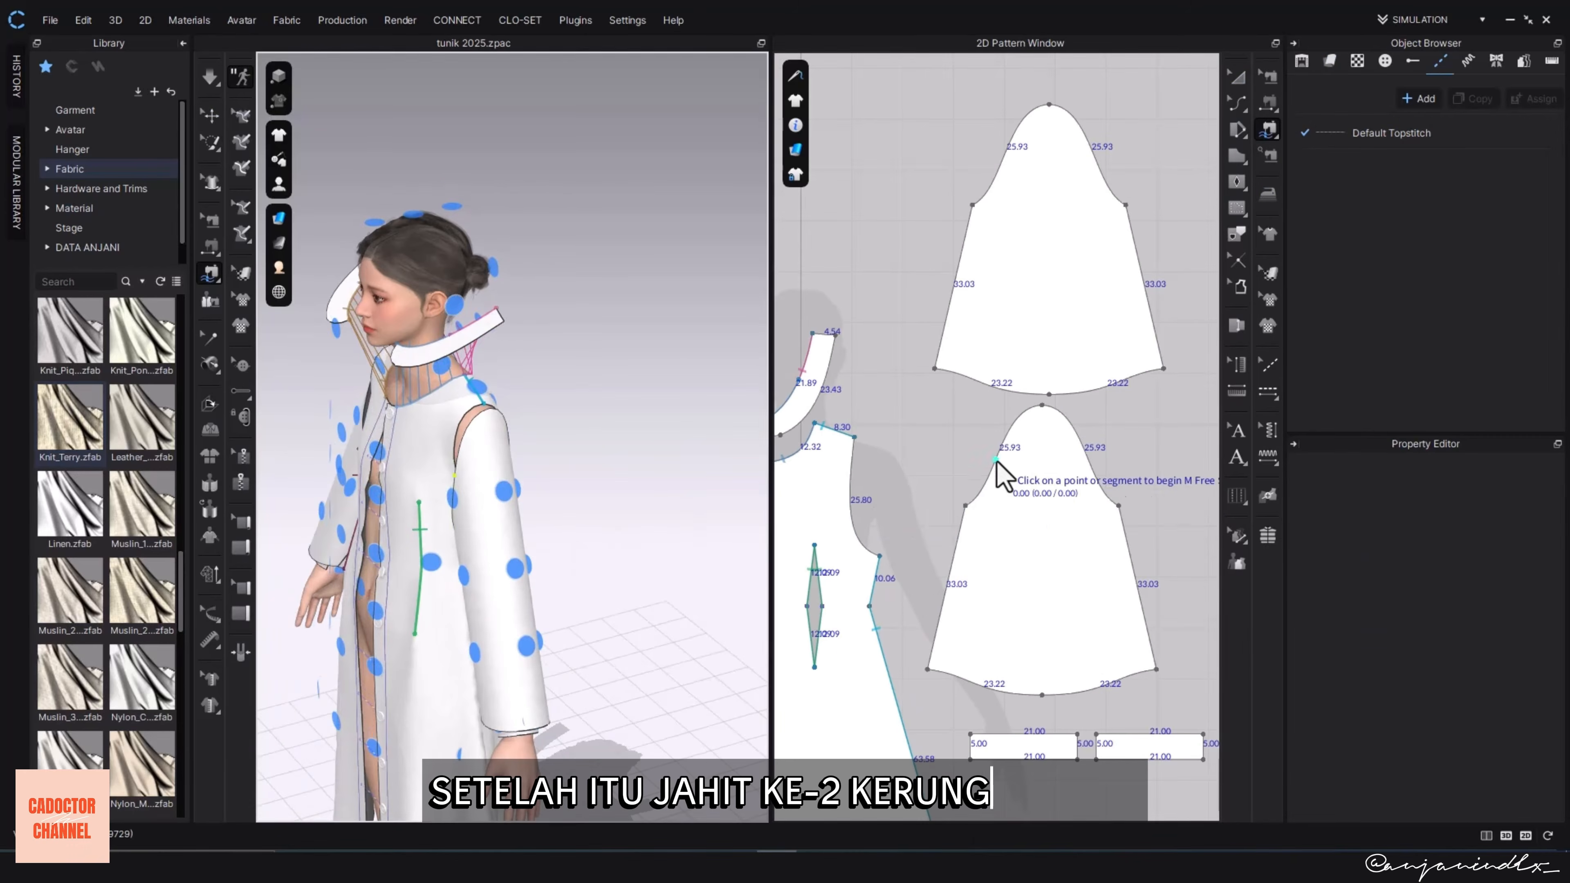
{"action": "left_click", "coordinate": [1129, 519]}
{"action": "scroll", "coordinate": [1016, 561], "scroll_direction": "down", "scroll_amount": 5}
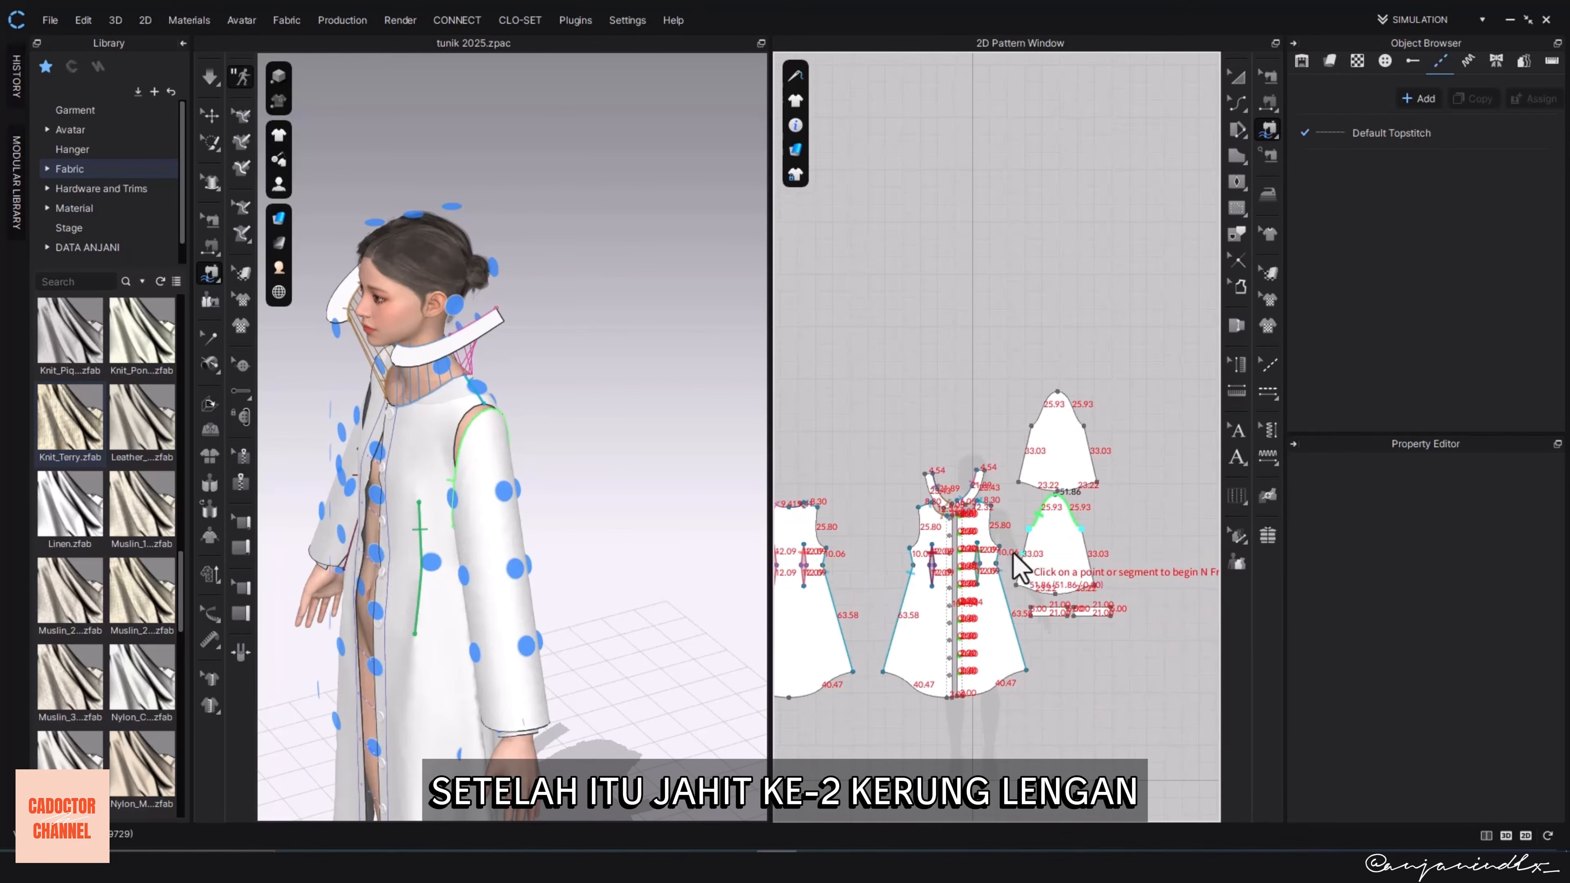
{"action": "key", "text": "Return"}
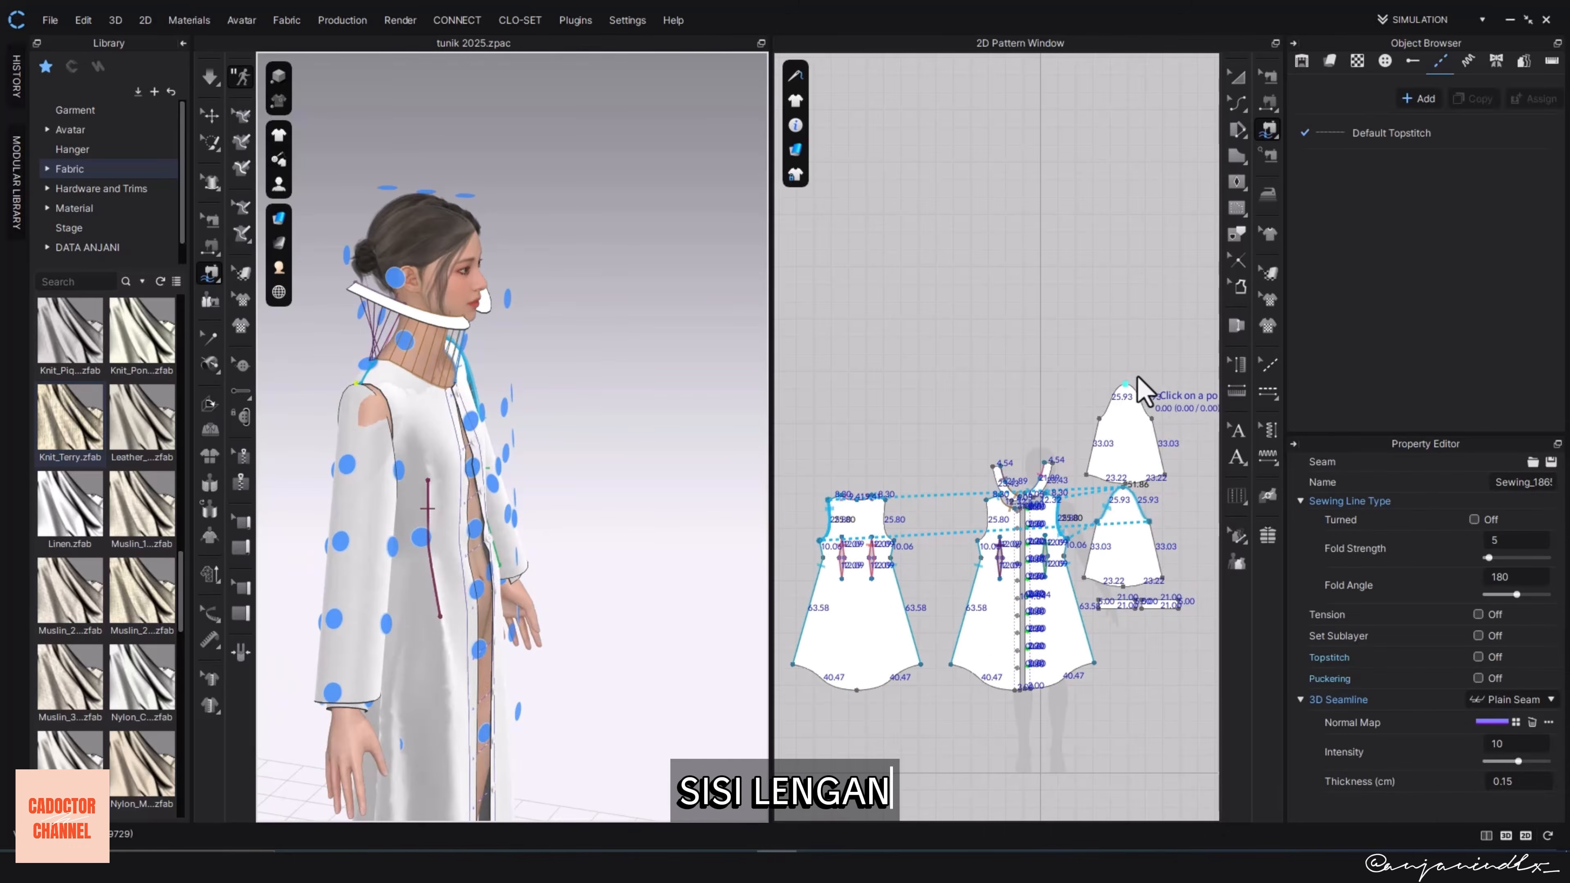
{"action": "left_click", "coordinate": [1152, 419]}
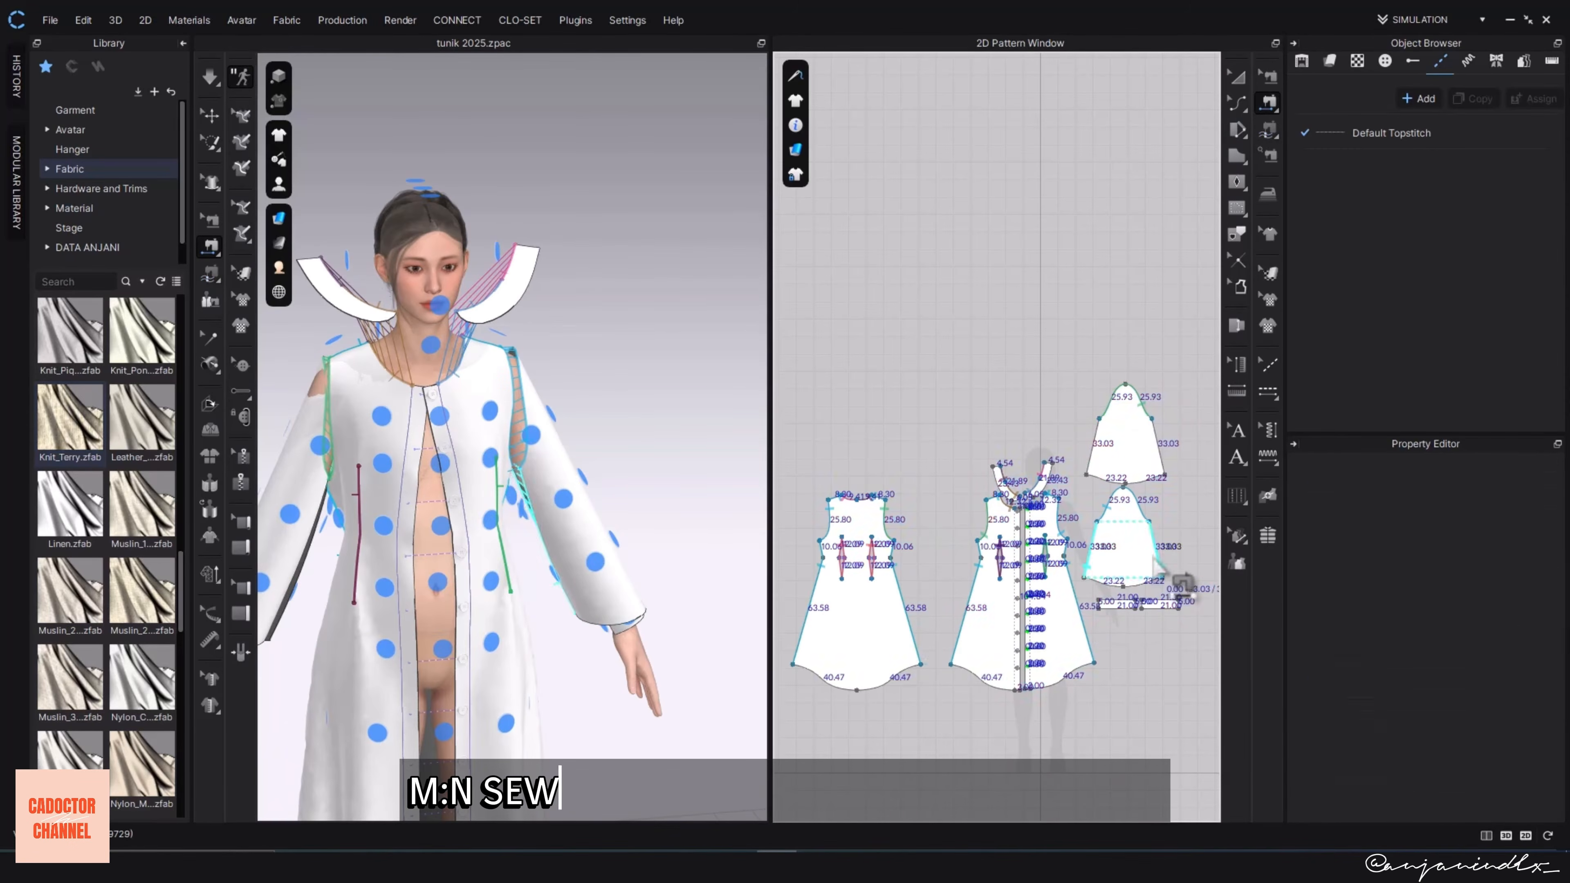
- Sew the side edges of each sleeve together and join a cuff's long edge to each sleeve hem
{"action": "scroll", "coordinate": [1075, 649], "scroll_direction": "up", "scroll_amount": 5}
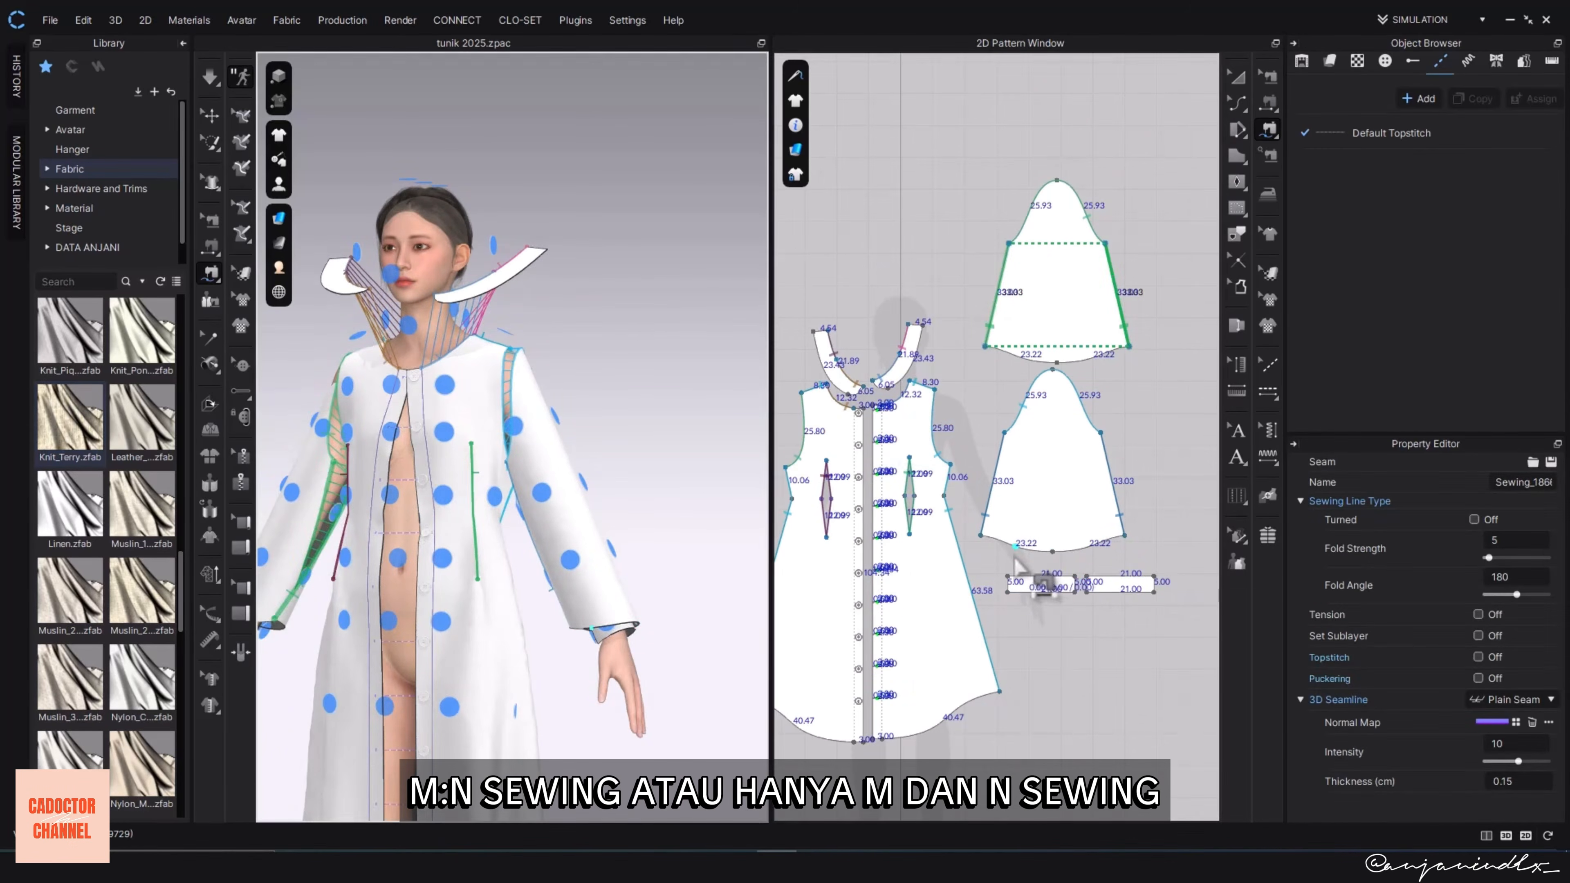
{"action": "left_click", "coordinate": [1053, 551]}
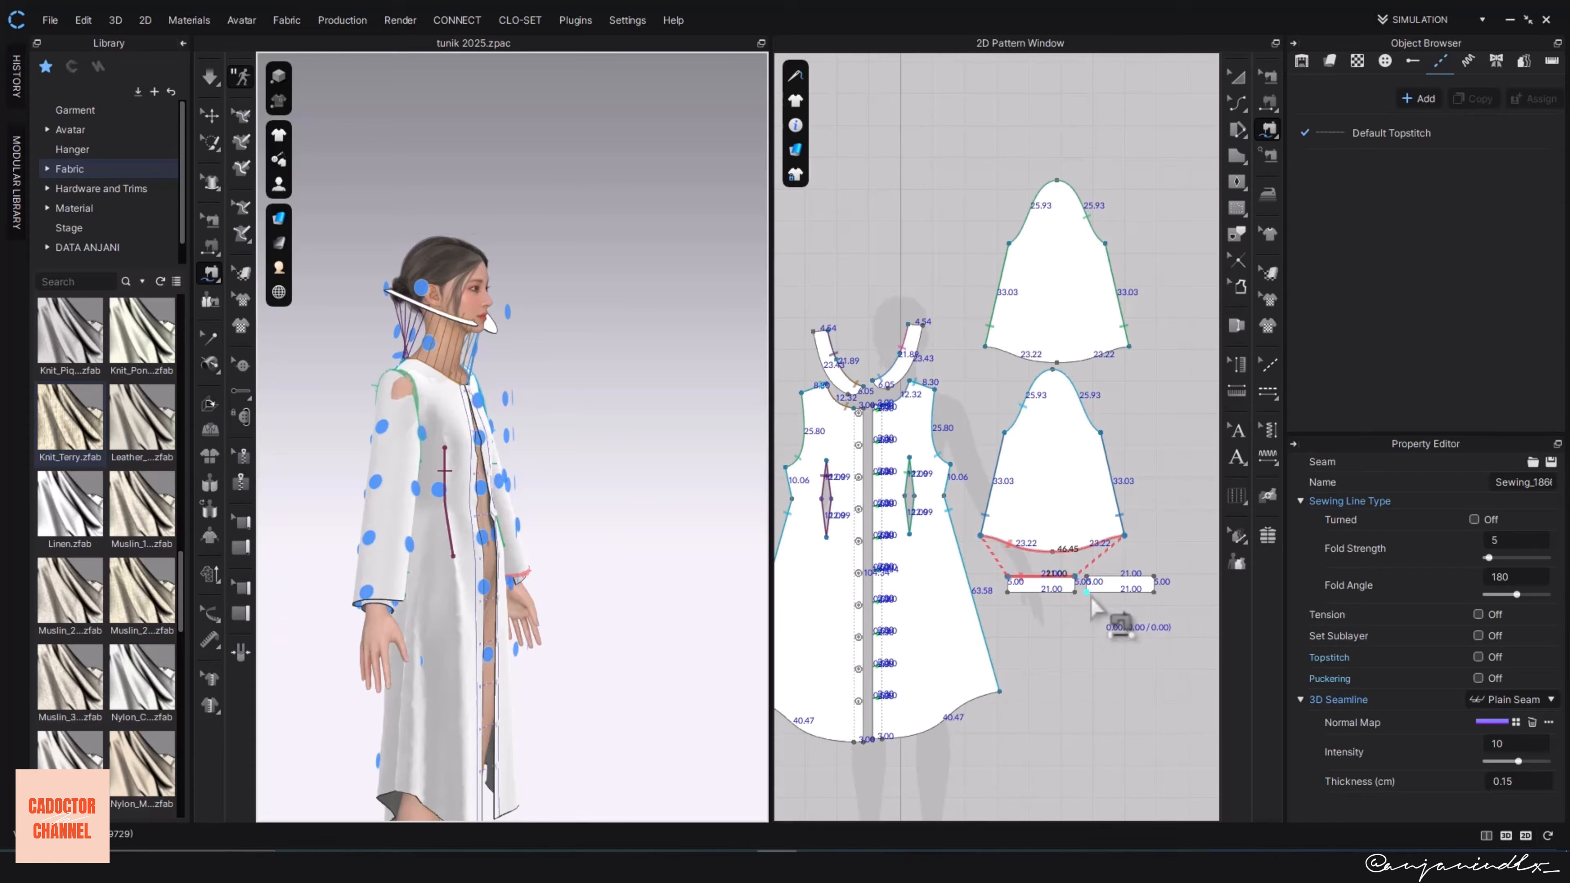
{"action": "left_click", "coordinate": [1090, 598]}
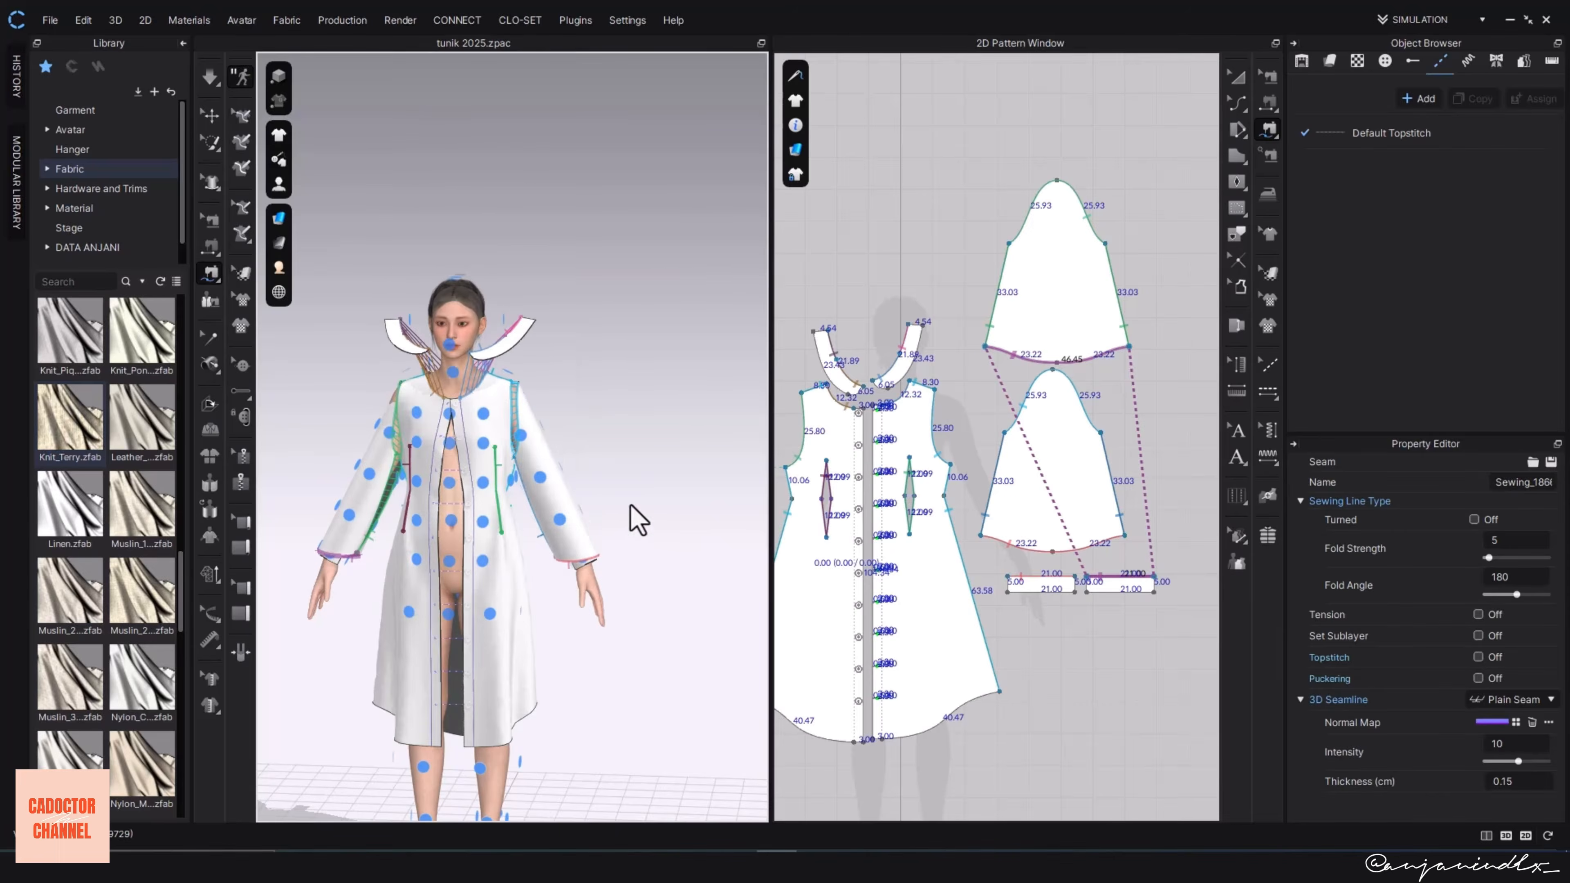
- Reposition both front patterns around the avatar so that they meet at the buttoned placket
{"action": "key", "text": "space"}
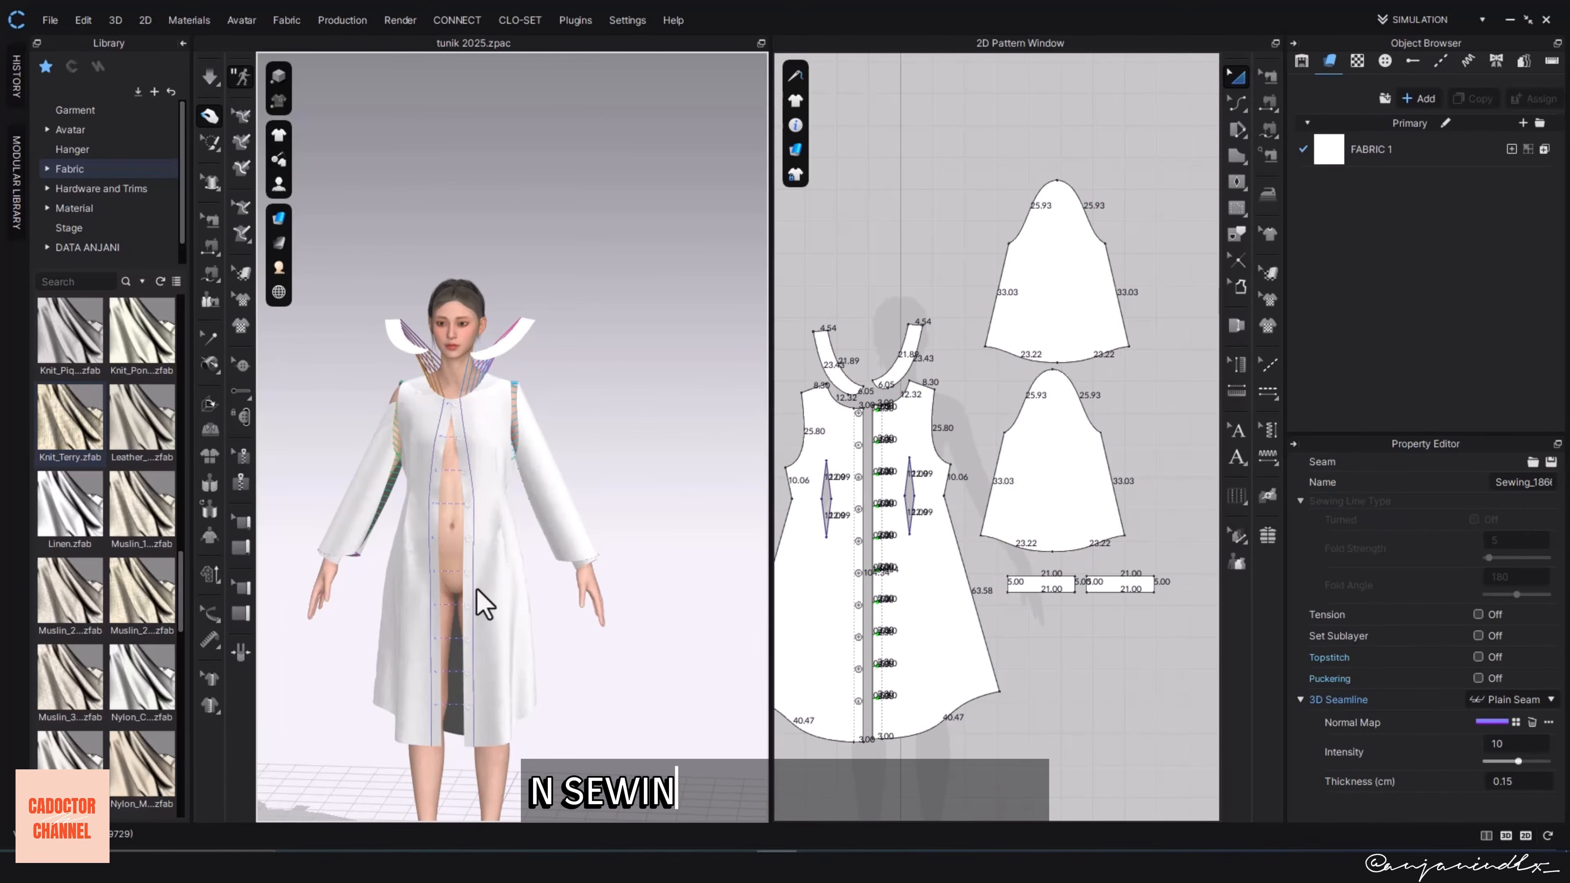
{"action": "right_click_drag", "start_coordinate": [474, 632], "coordinate": [494, 632]}
{"action": "left_click", "coordinate": [417, 618]}
{"action": "right_click", "coordinate": [420, 603]}
{"action": "left_click", "coordinate": [470, 330]}
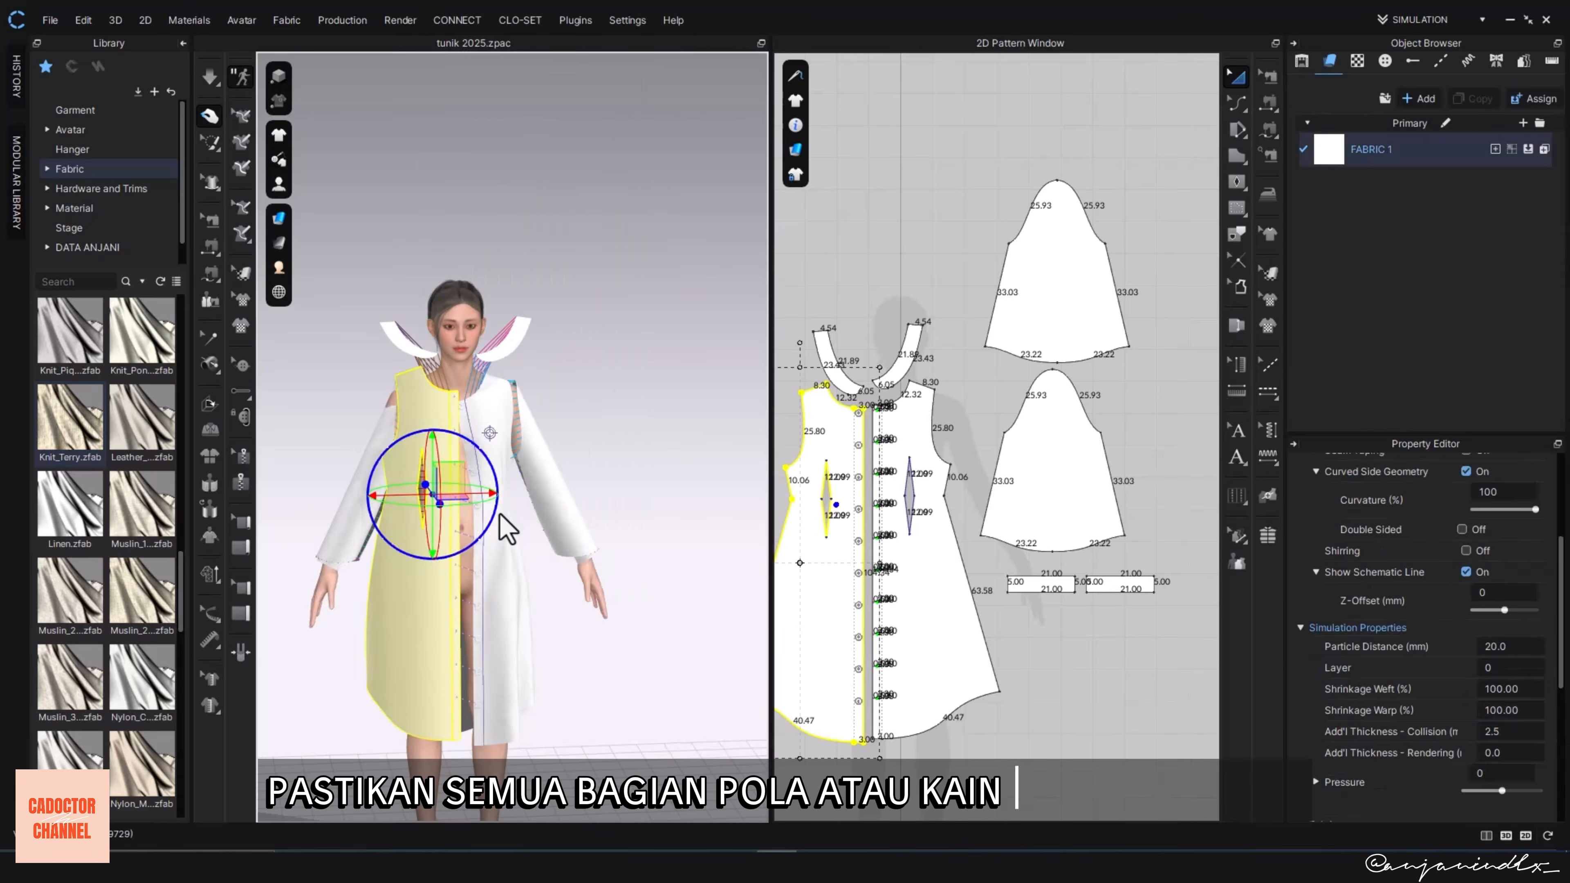
{"action": "left_click", "coordinate": [503, 555]}
{"action": "right_click", "coordinate": [504, 599]}
{"action": "left_click", "coordinate": [575, 331]}
{"action": "scroll", "coordinate": [550, 435], "scroll_direction": "down", "scroll_amount": 3}
{"action": "right_click_drag", "start_coordinate": [550, 435], "coordinate": [525, 470]}
{"action": "left_click_drag", "start_coordinate": [393, 513], "coordinate": [412, 484]}
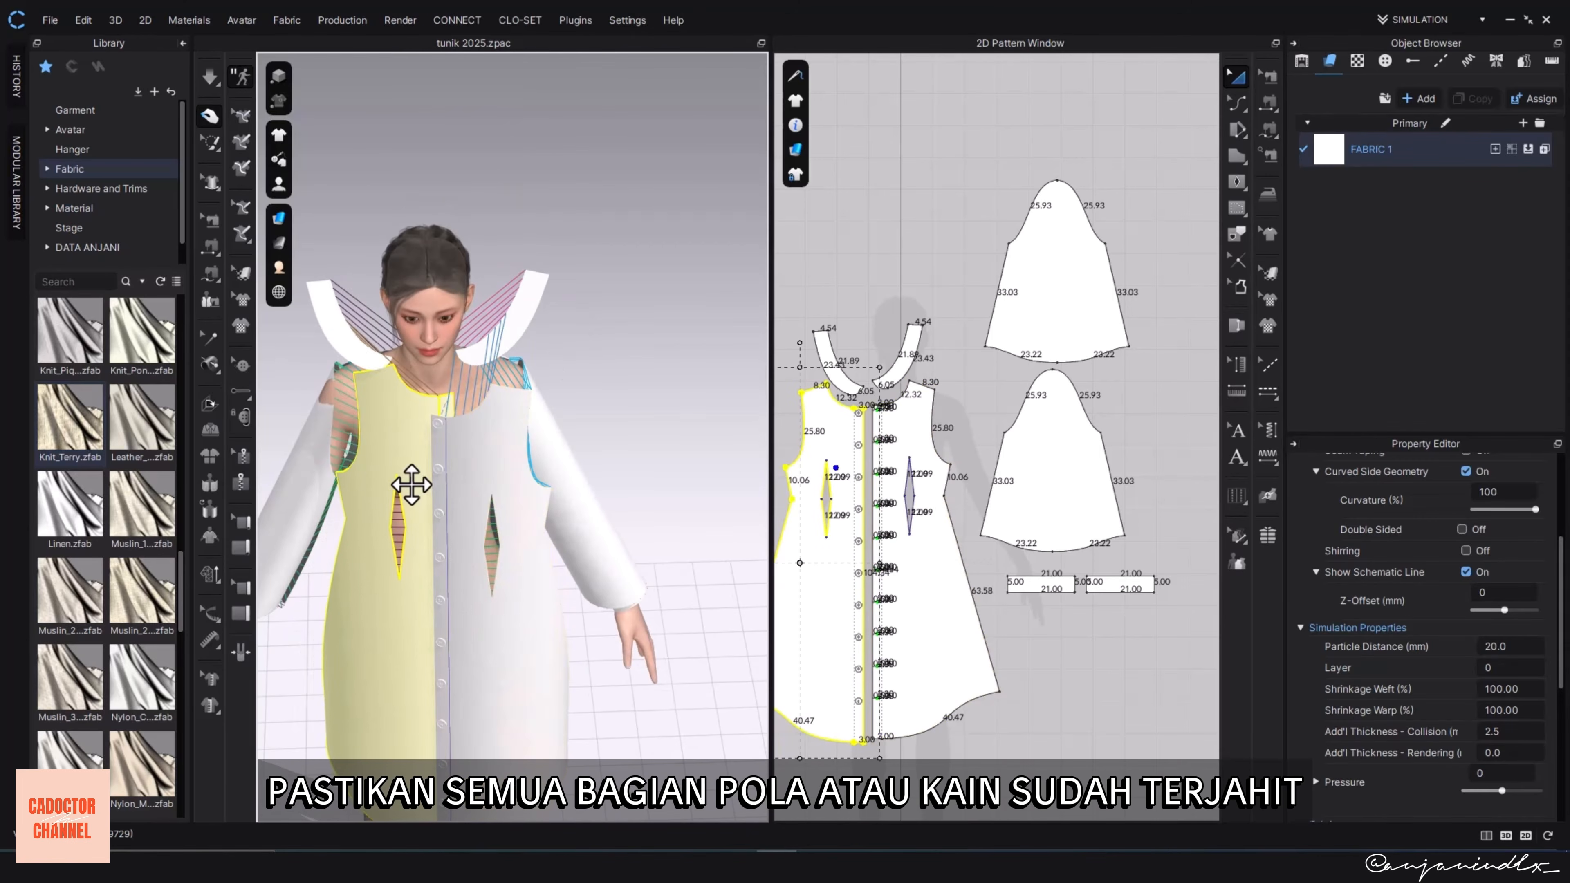
{"action": "left_click_drag", "start_coordinate": [501, 504], "coordinate": [518, 474]}
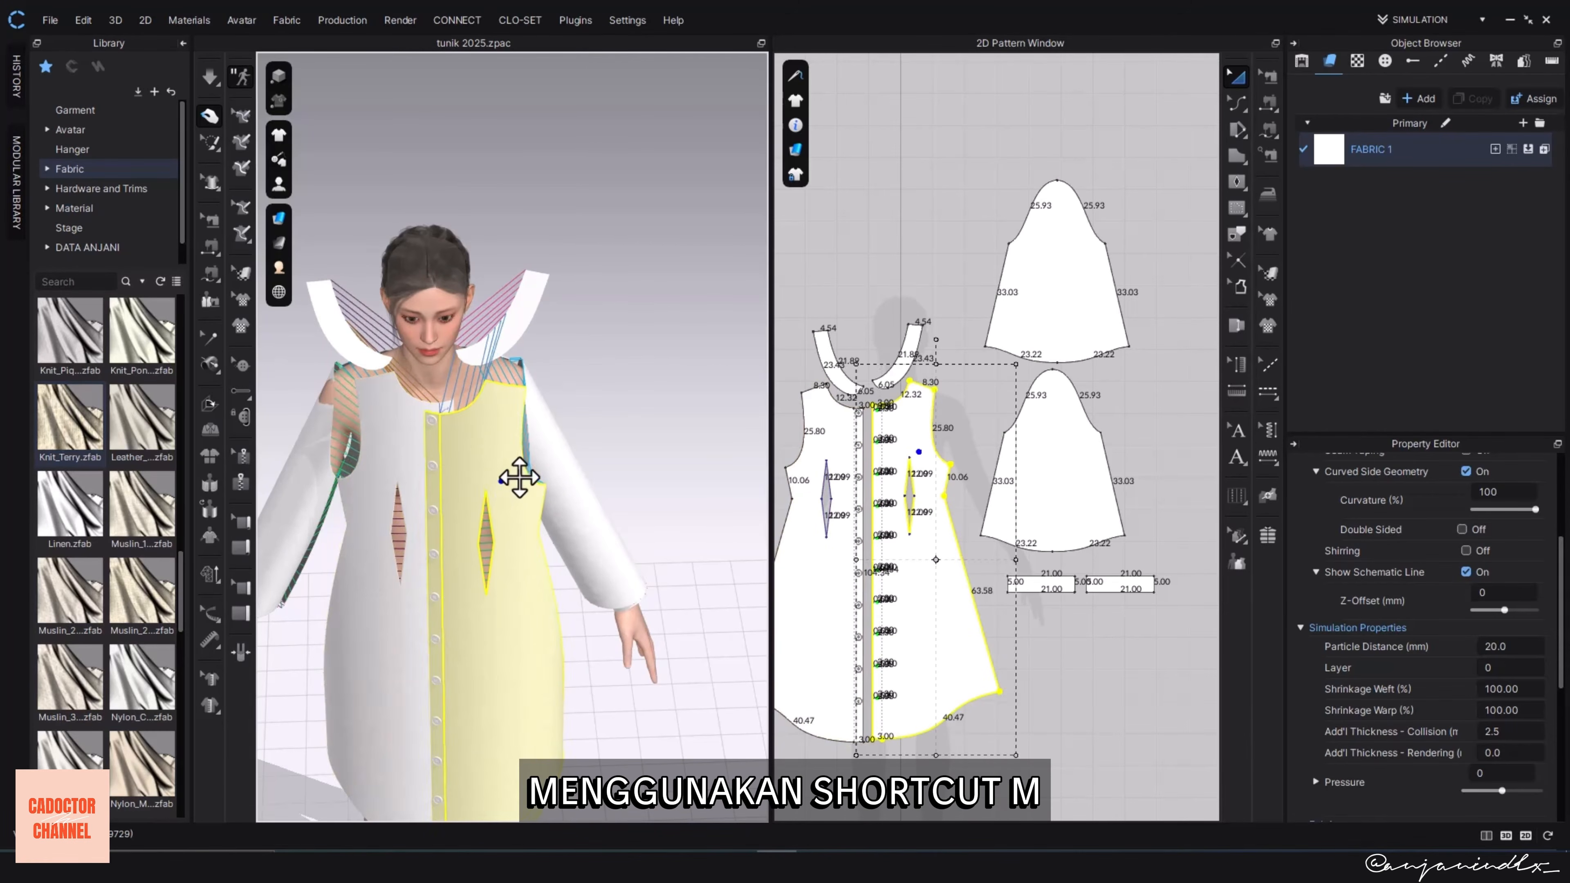
- Sew the short ends of the cuffs together and simulate the garment on the avatar
{"action": "right_click_drag", "start_coordinate": [673, 495], "coordinate": [519, 328]}
{"action": "left_click", "coordinate": [519, 328]}
{"action": "left_click", "coordinate": [623, 299]}
{"action": "right_click_drag", "start_coordinate": [623, 299], "coordinate": [668, 488]}
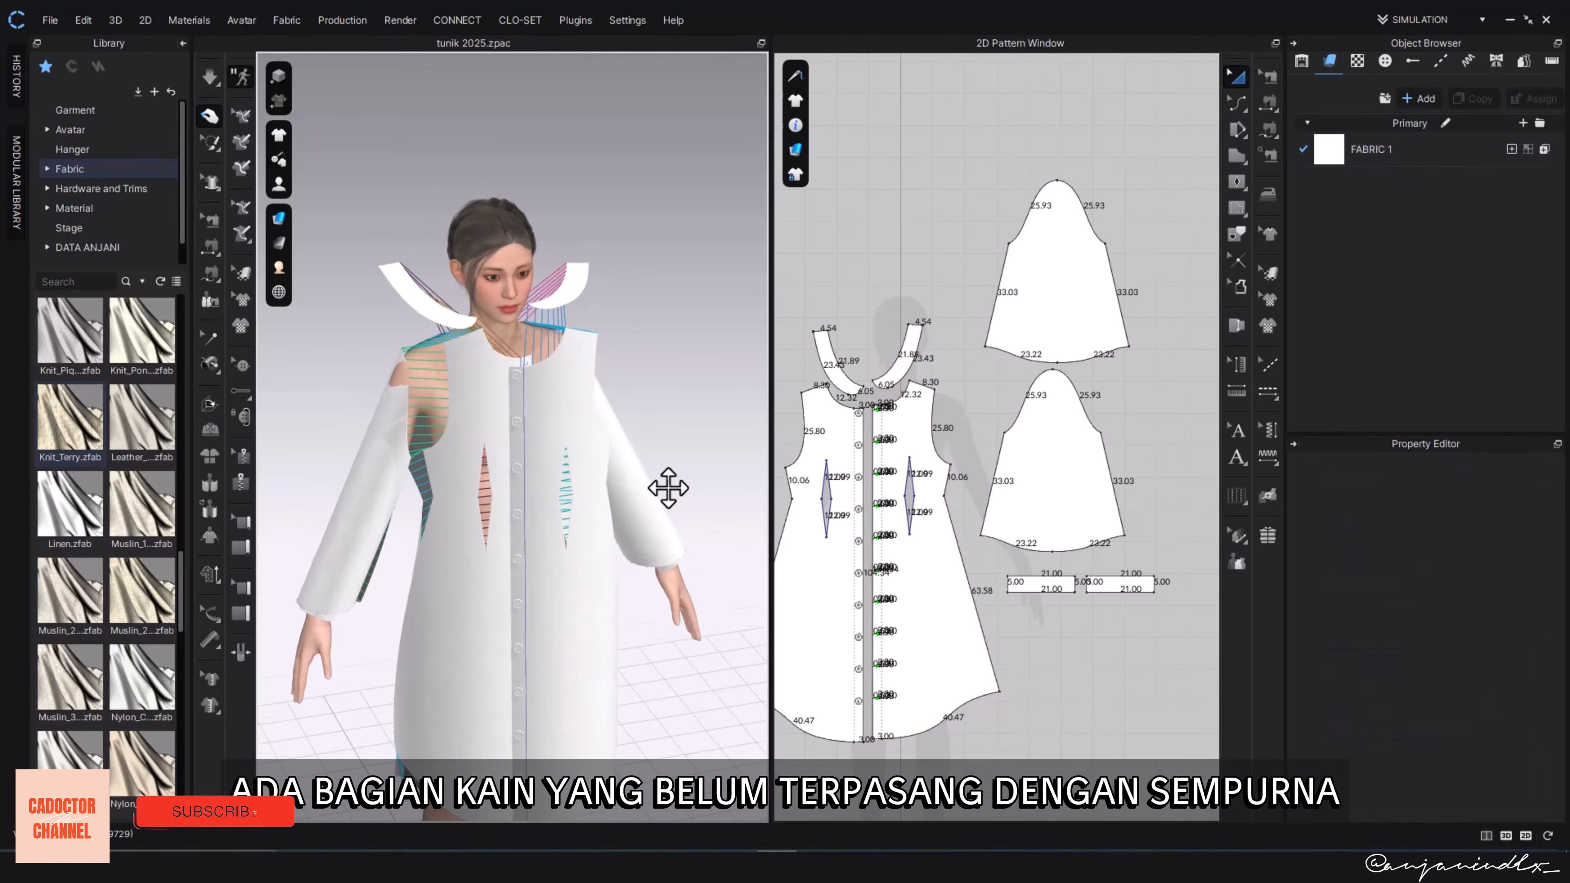
{"action": "middle_click_drag", "start_coordinate": [960, 644], "coordinate": [877, 631]}
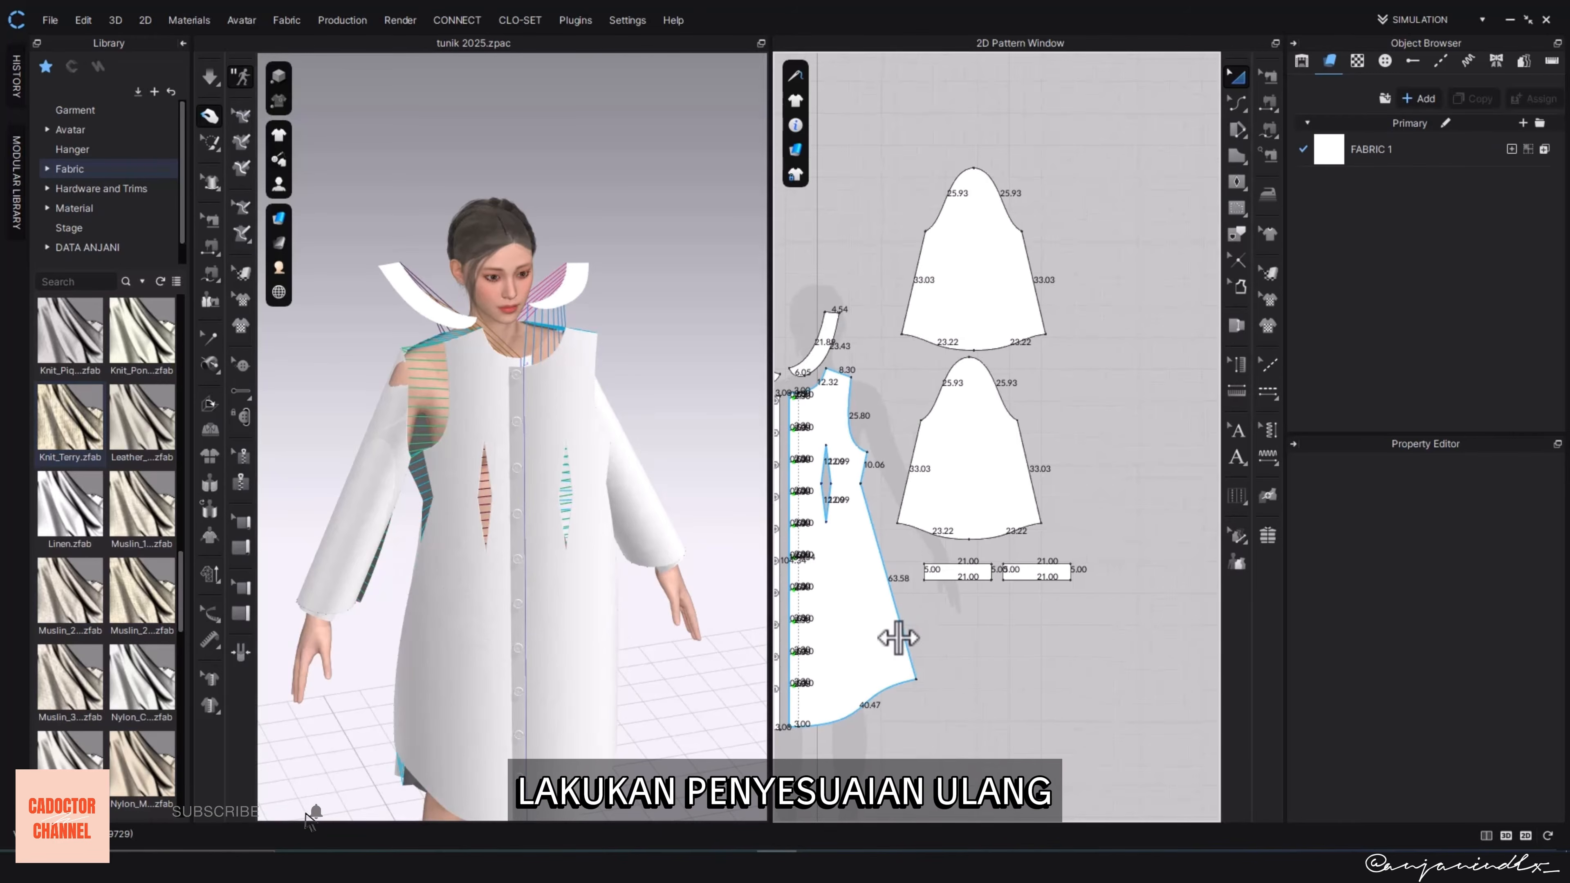
{"action": "key", "text": "m"}
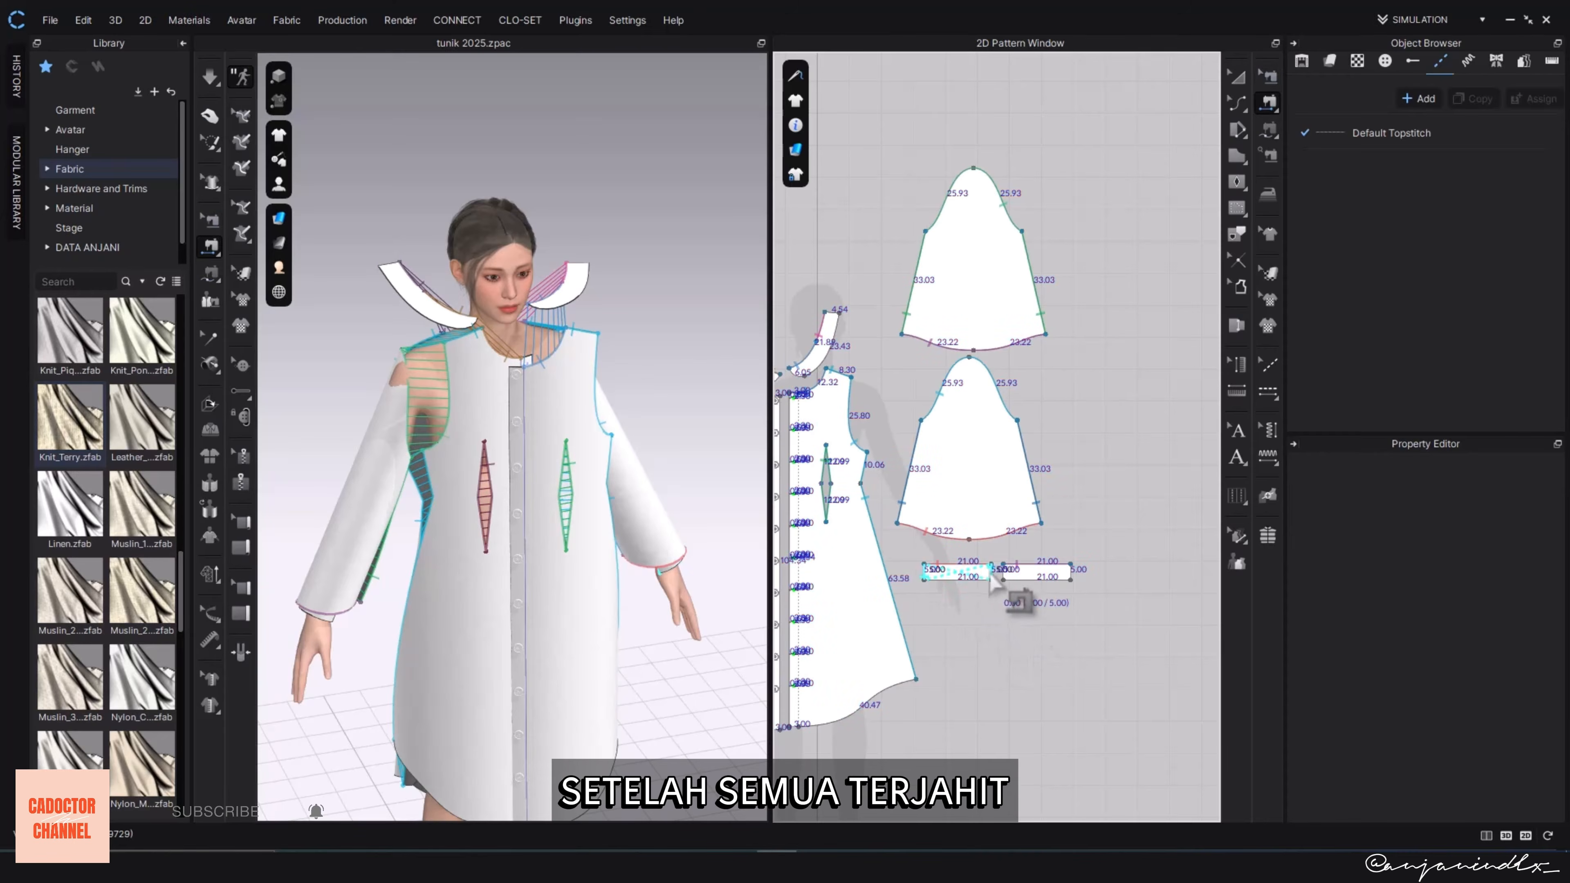
{"action": "left_click", "coordinate": [1019, 578]}
{"action": "key", "text": "space"}
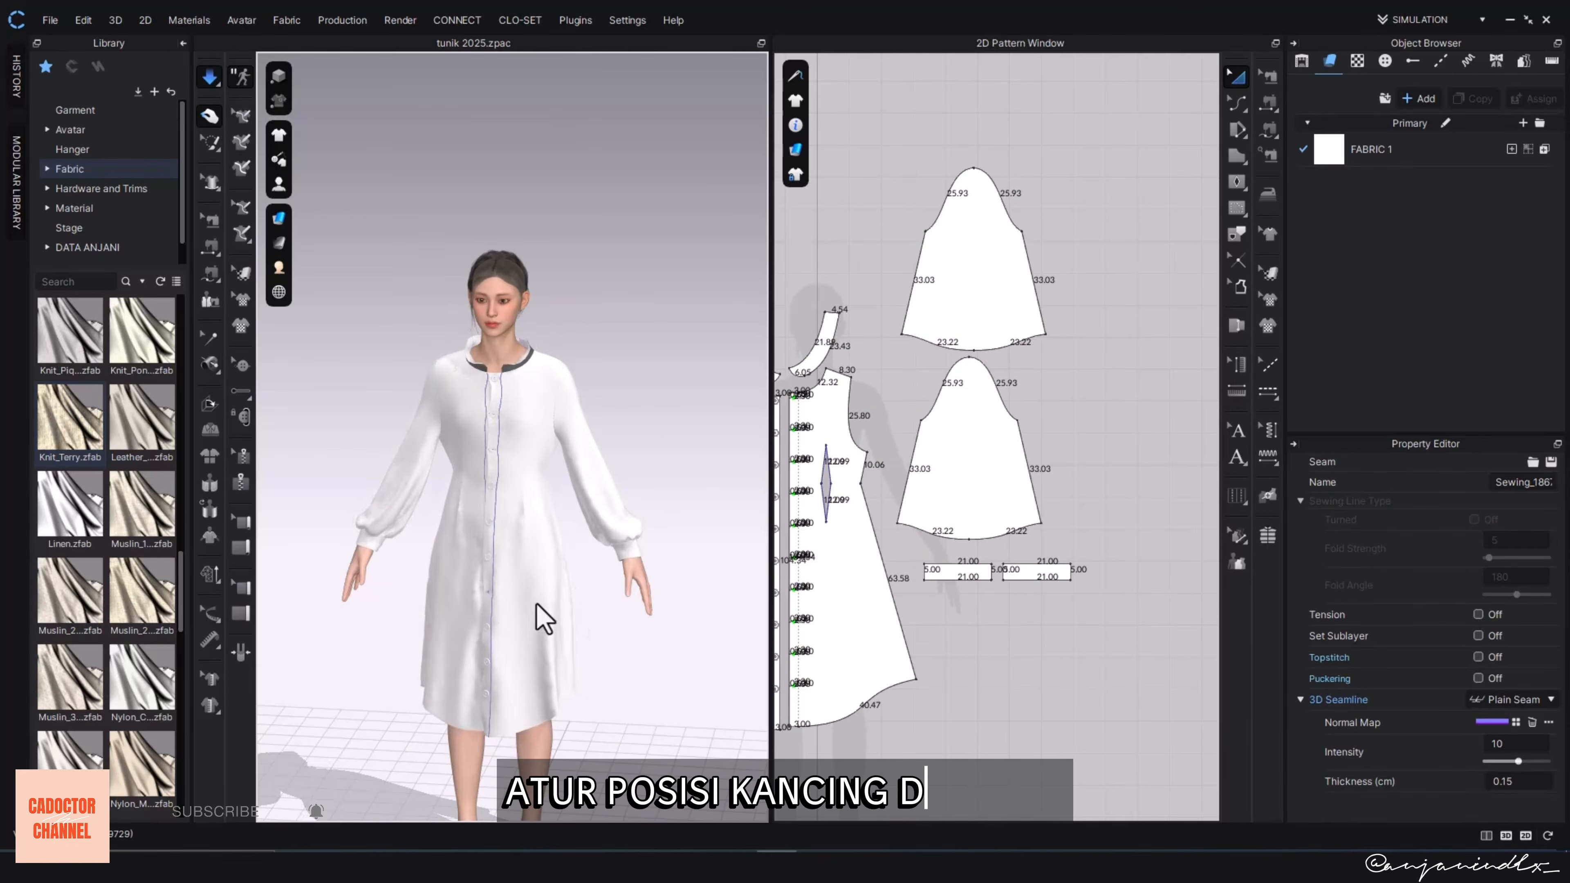
- Tug the front placket into place around the buttons while the simulation runs
{"action": "scroll", "coordinate": [533, 548], "scroll_direction": "up", "scroll_amount": 5}
{"action": "right_click_drag", "start_coordinate": [469, 474], "coordinate": [518, 494]}
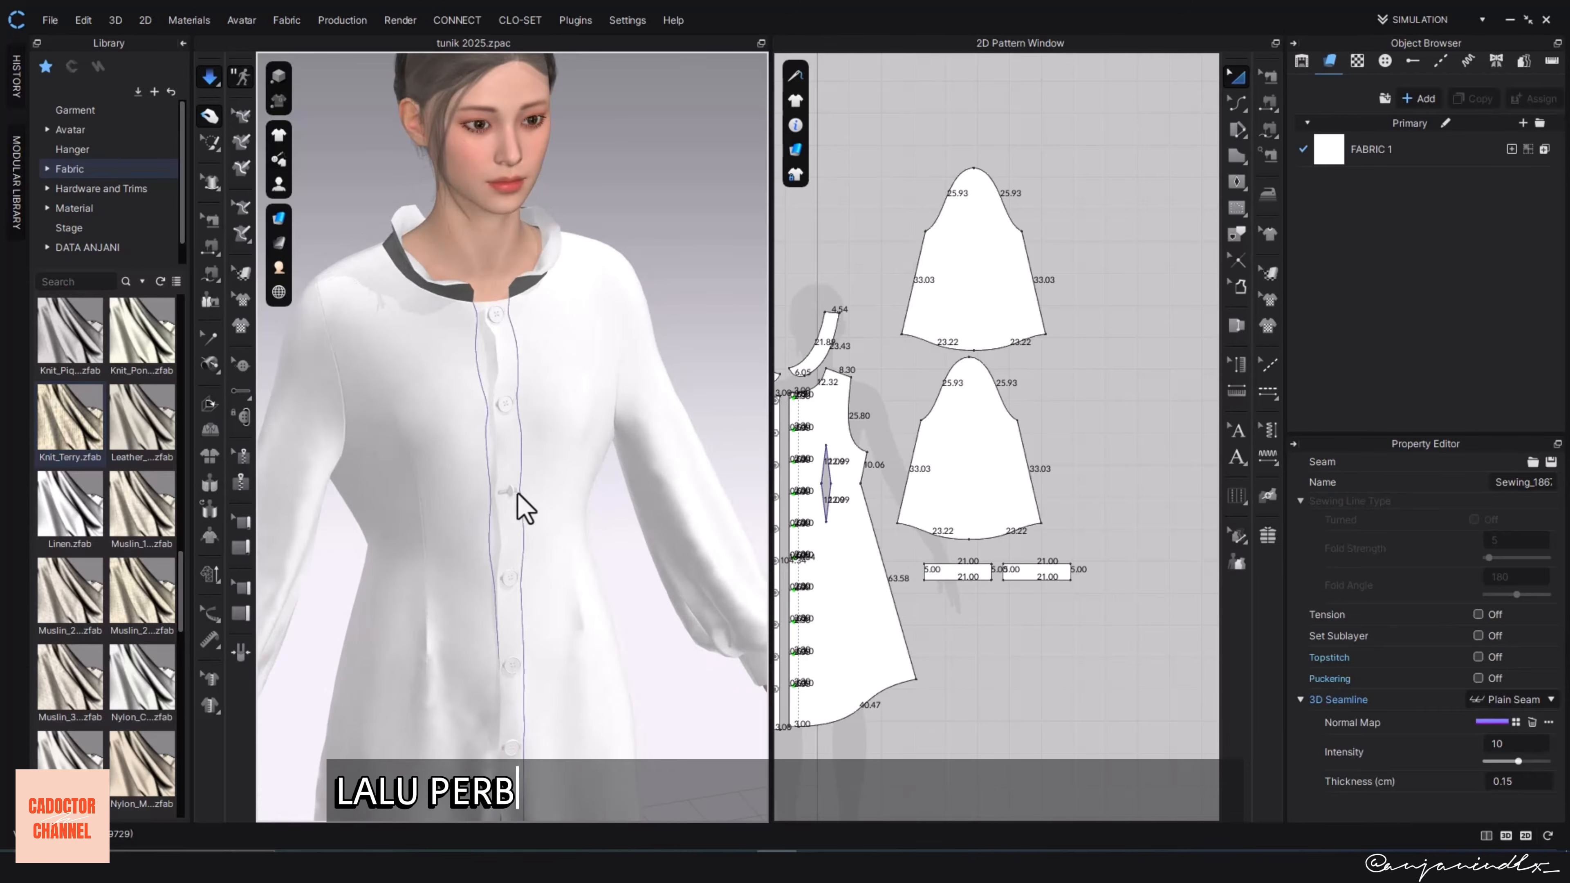
{"action": "left_click", "coordinate": [535, 501]}
{"action": "scroll", "coordinate": [532, 365], "scroll_direction": "down", "scroll_amount": 5}
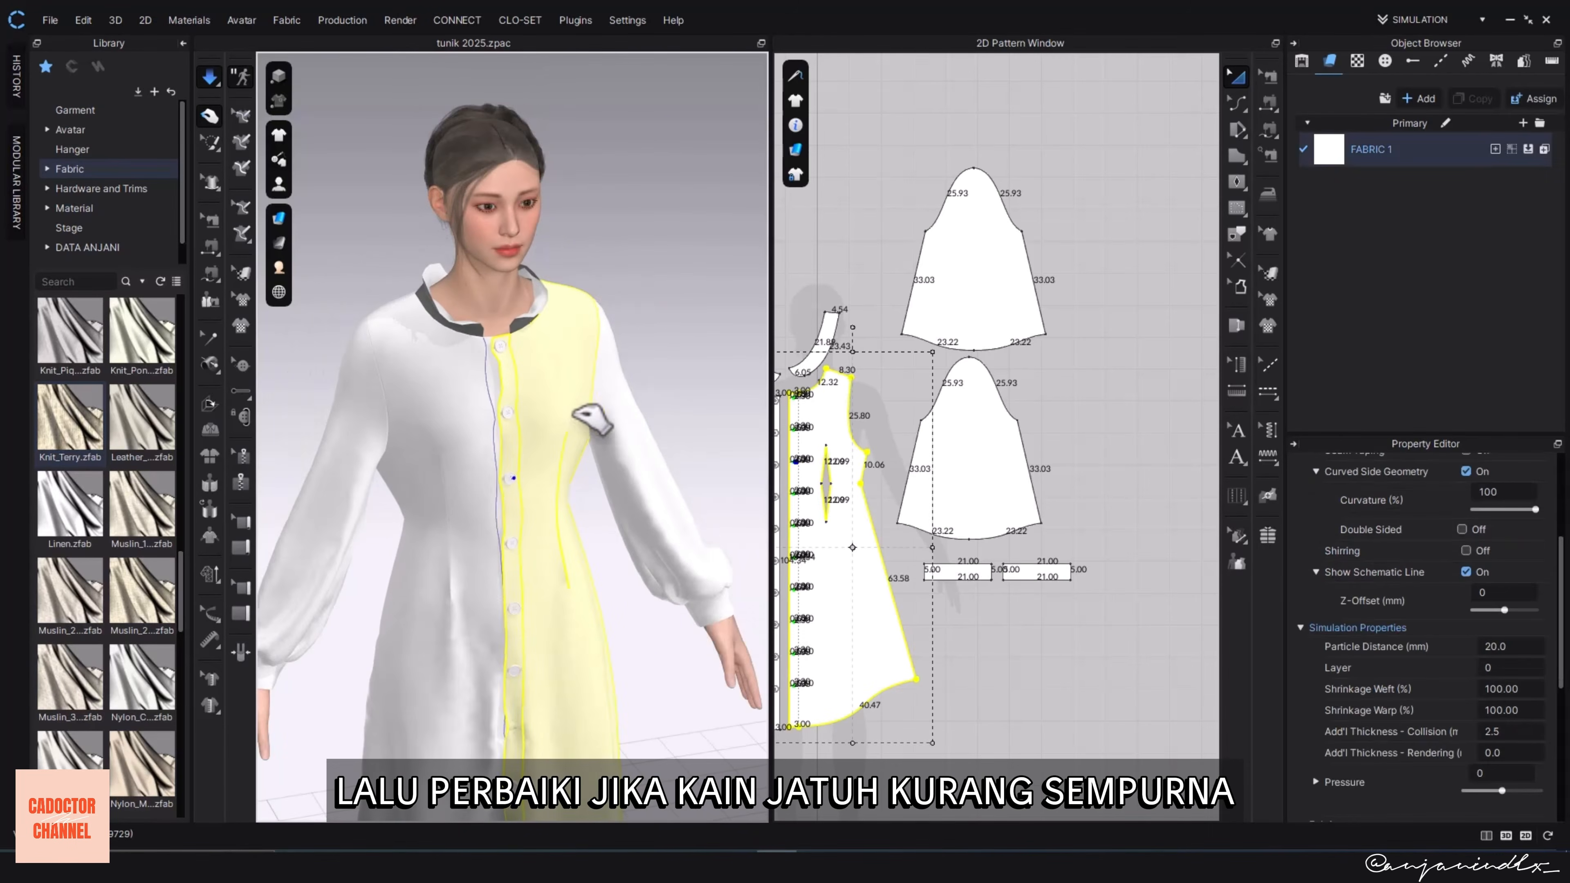
- Adjust the collar's drape around the neck and strengthen both collar pieces
{"action": "left_click", "coordinate": [578, 322]}
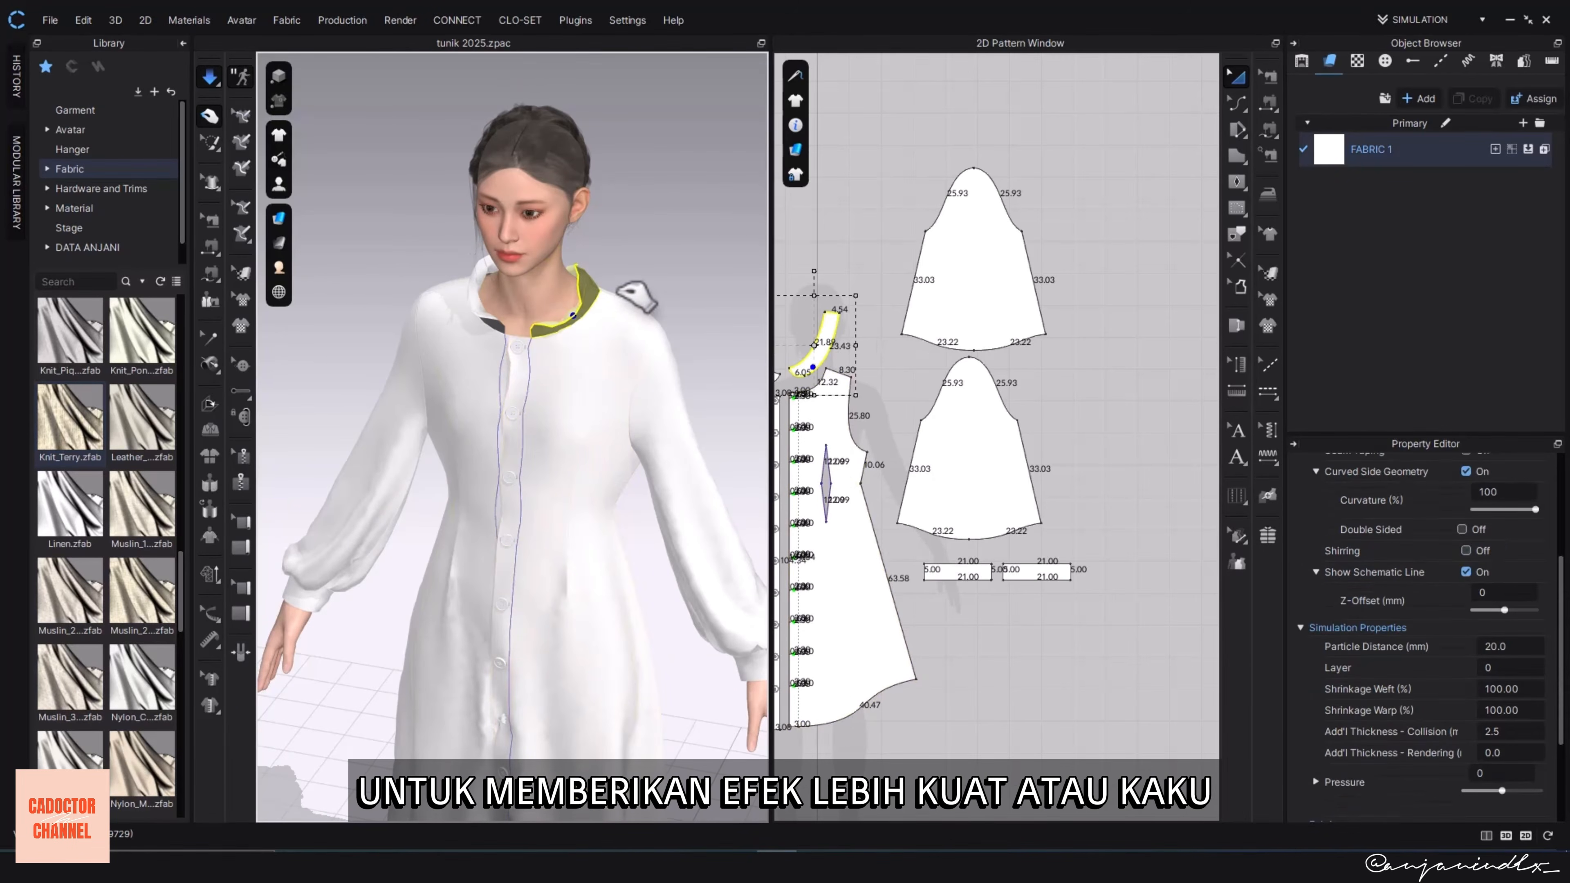
{"action": "left_click", "coordinate": [618, 287]}
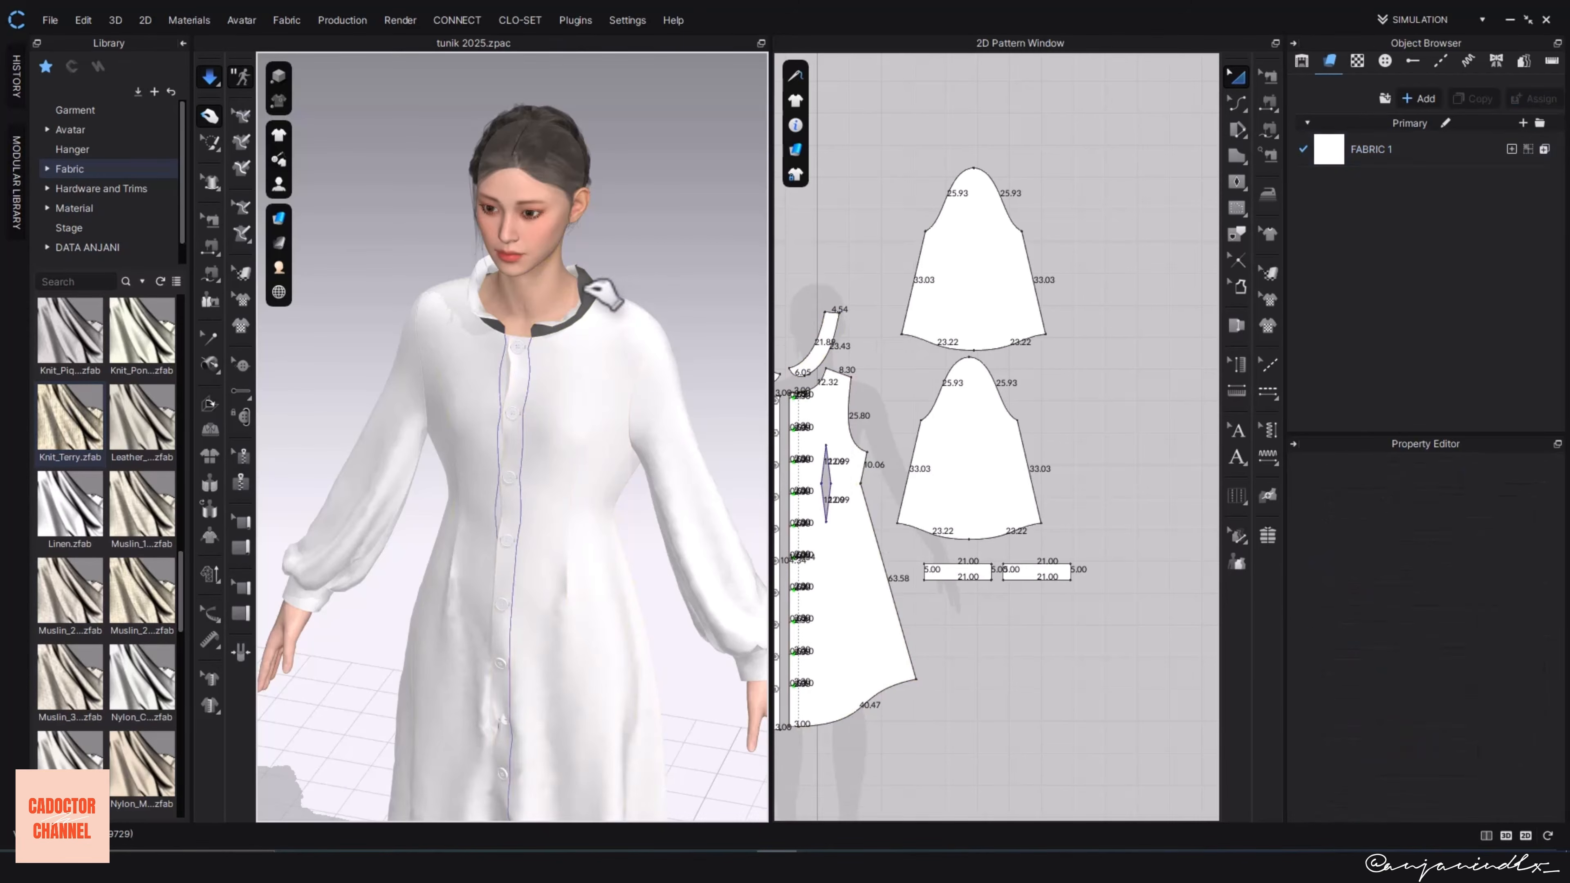
{"action": "left_click", "coordinate": [602, 290]}
{"action": "right_click", "coordinate": [584, 290]}
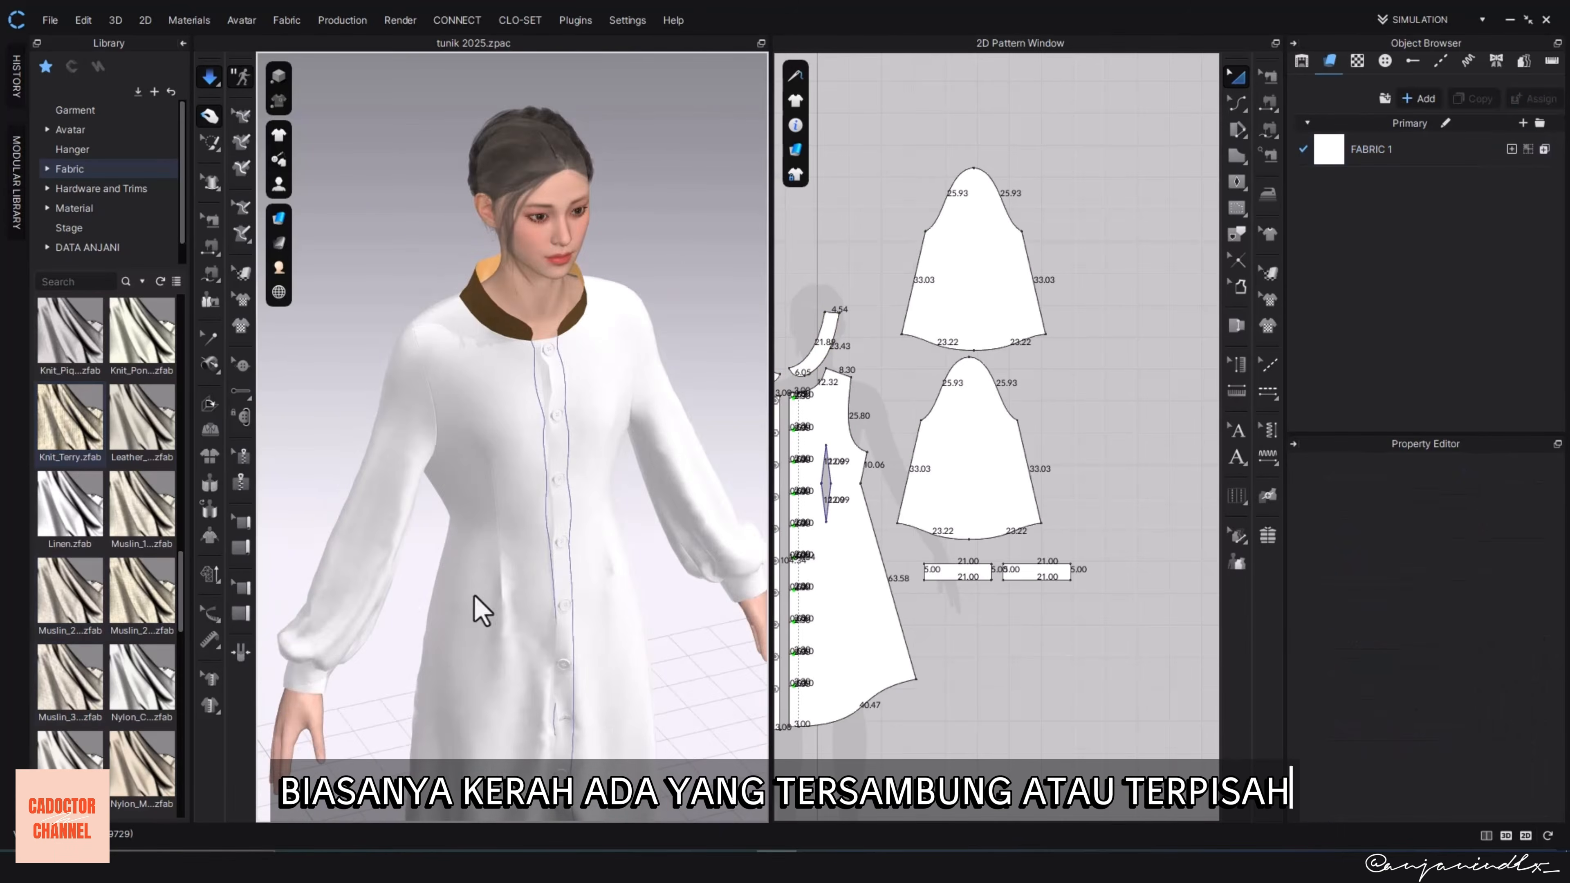
- Examine how the two collar halves join at the centre back and find them in the pattern layout
{"action": "scroll", "coordinate": [477, 308], "scroll_direction": "up", "scroll_amount": 5}
{"action": "right_click_drag", "start_coordinate": [476, 309], "coordinate": [575, 266]}
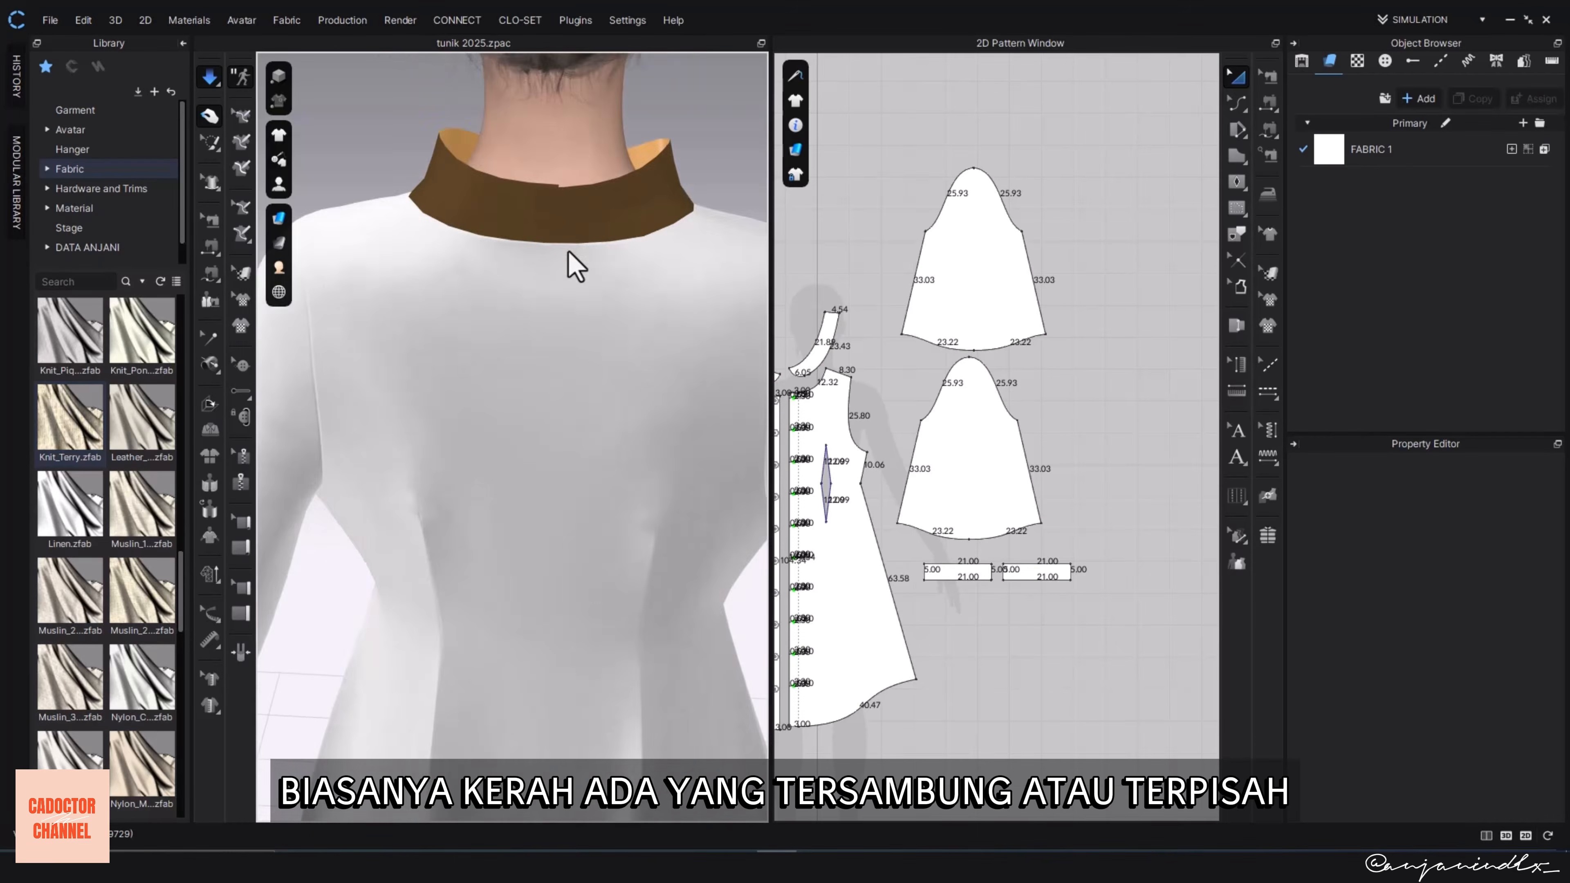
{"action": "scroll", "coordinate": [568, 252], "scroll_direction": "up", "scroll_amount": 2}
{"action": "middle_click_drag", "start_coordinate": [565, 232], "coordinate": [515, 434]}
{"action": "left_click", "coordinate": [536, 393]}
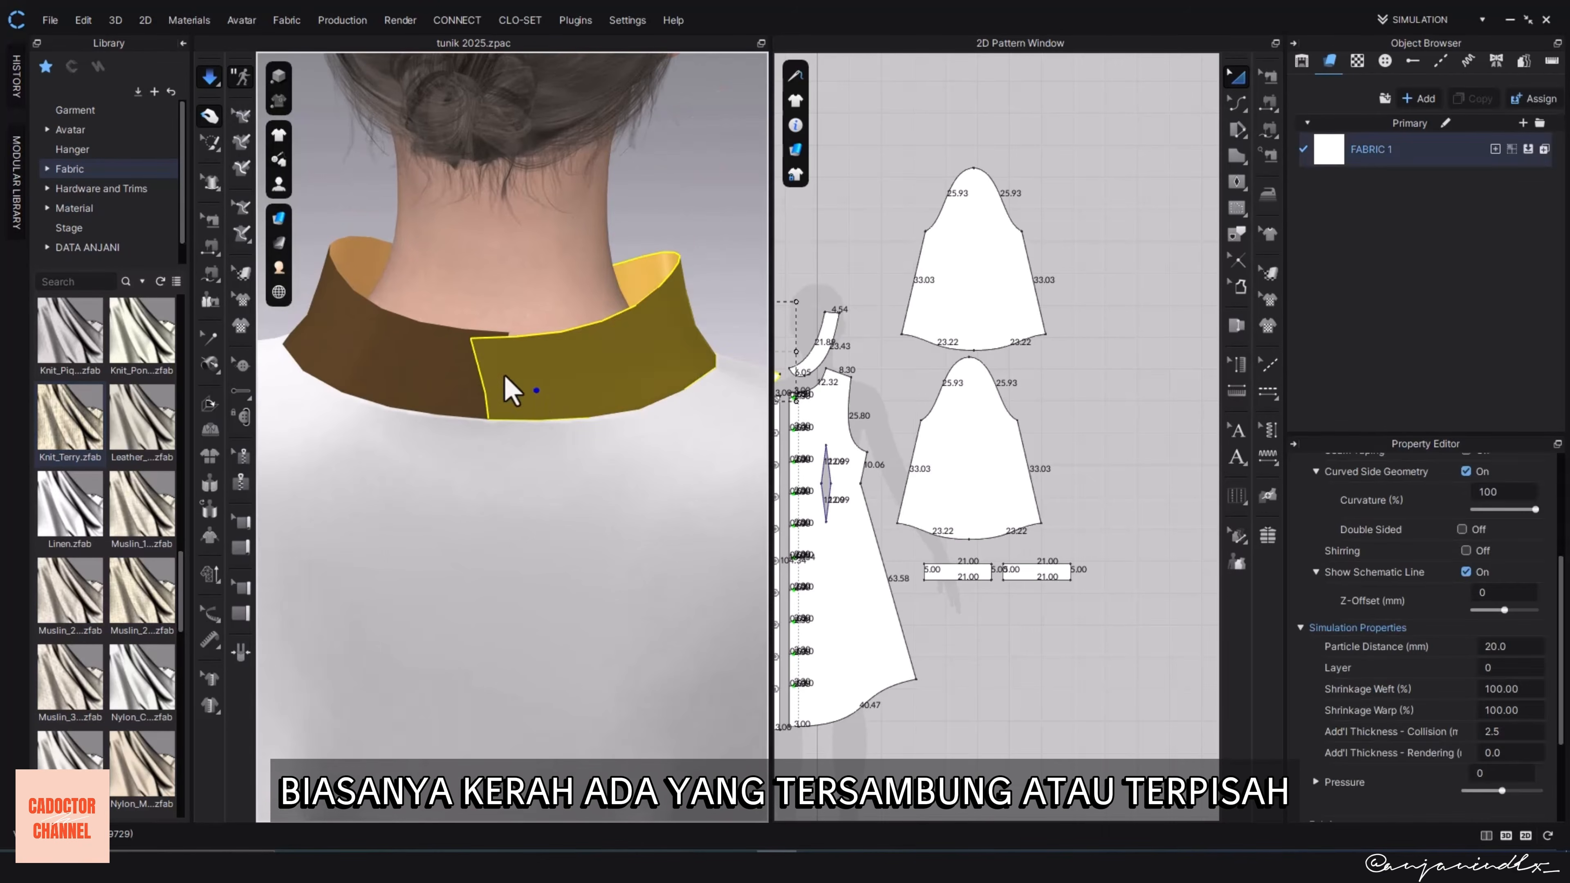
{"action": "left_click", "coordinate": [450, 357]}
{"action": "middle_click_drag", "start_coordinate": [815, 264], "coordinate": [928, 336]}
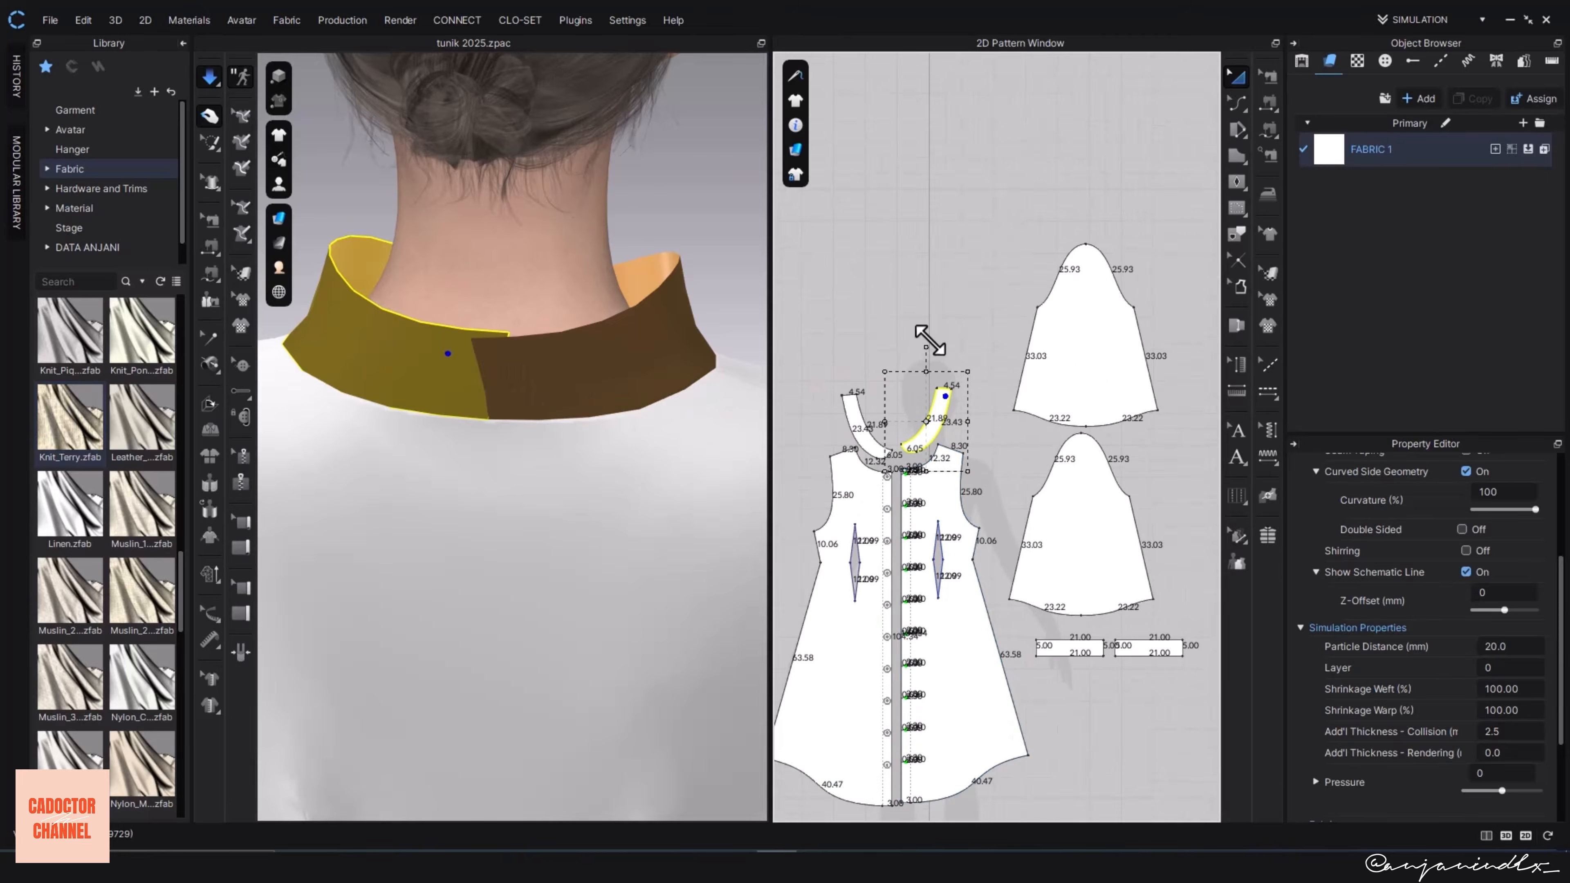
{"action": "left_click", "coordinate": [929, 337]}
- Merge the two collar halves into one pattern along their centre-back edges and simulate again
{"action": "scroll", "coordinate": [908, 334], "scroll_direction": "up", "scroll_amount": 3}
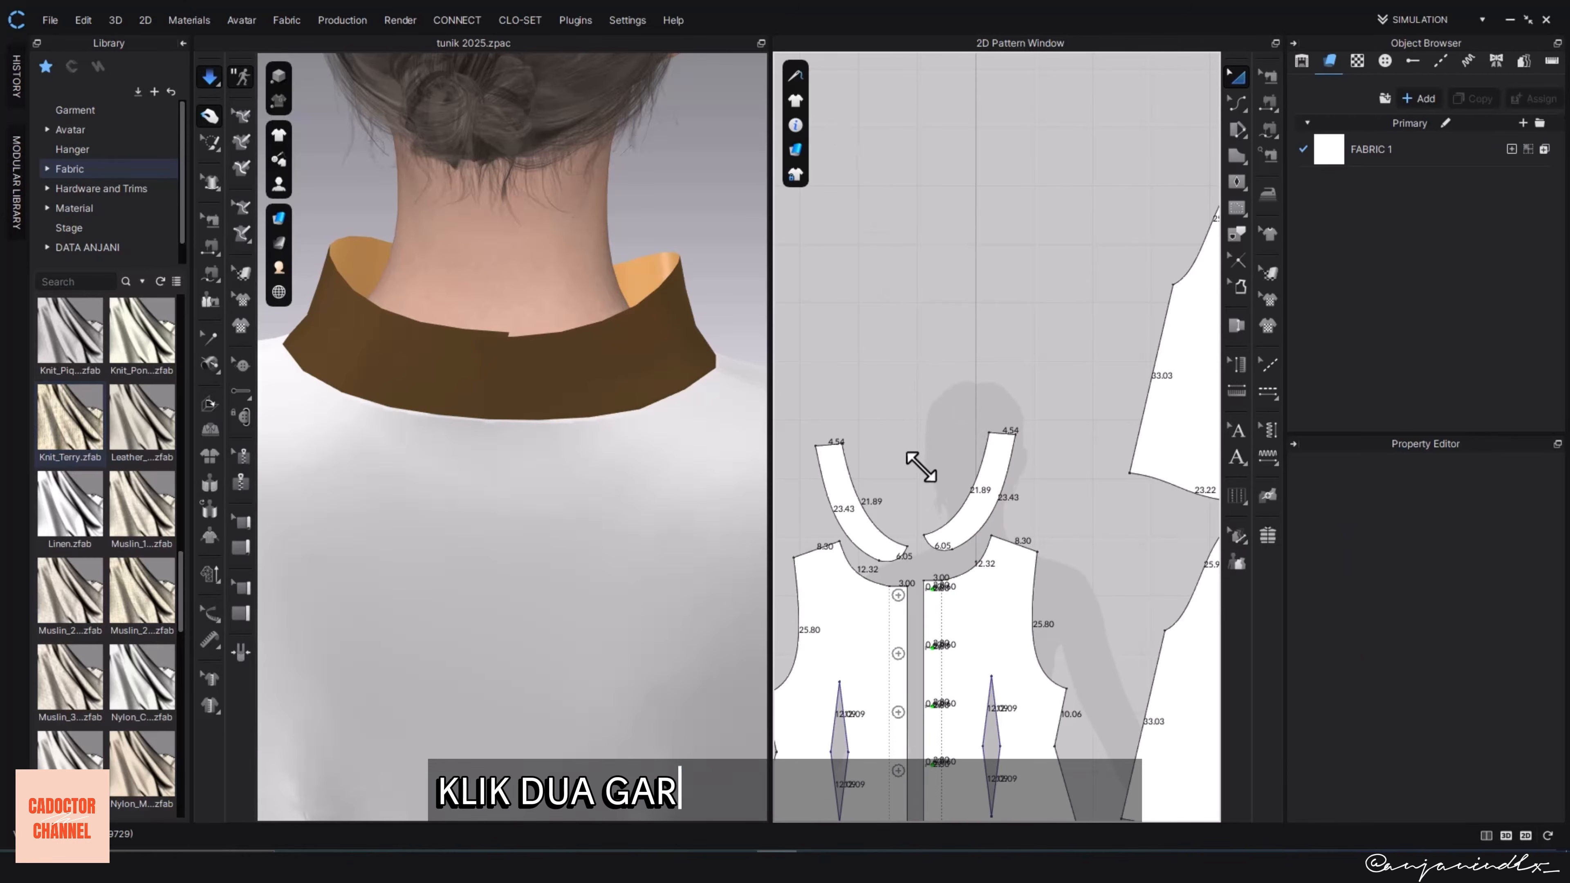
{"action": "left_click", "coordinate": [1001, 436]}
{"action": "left_click", "coordinate": [822, 440], "text": "shift"}
{"action": "right_click", "coordinate": [822, 440]}
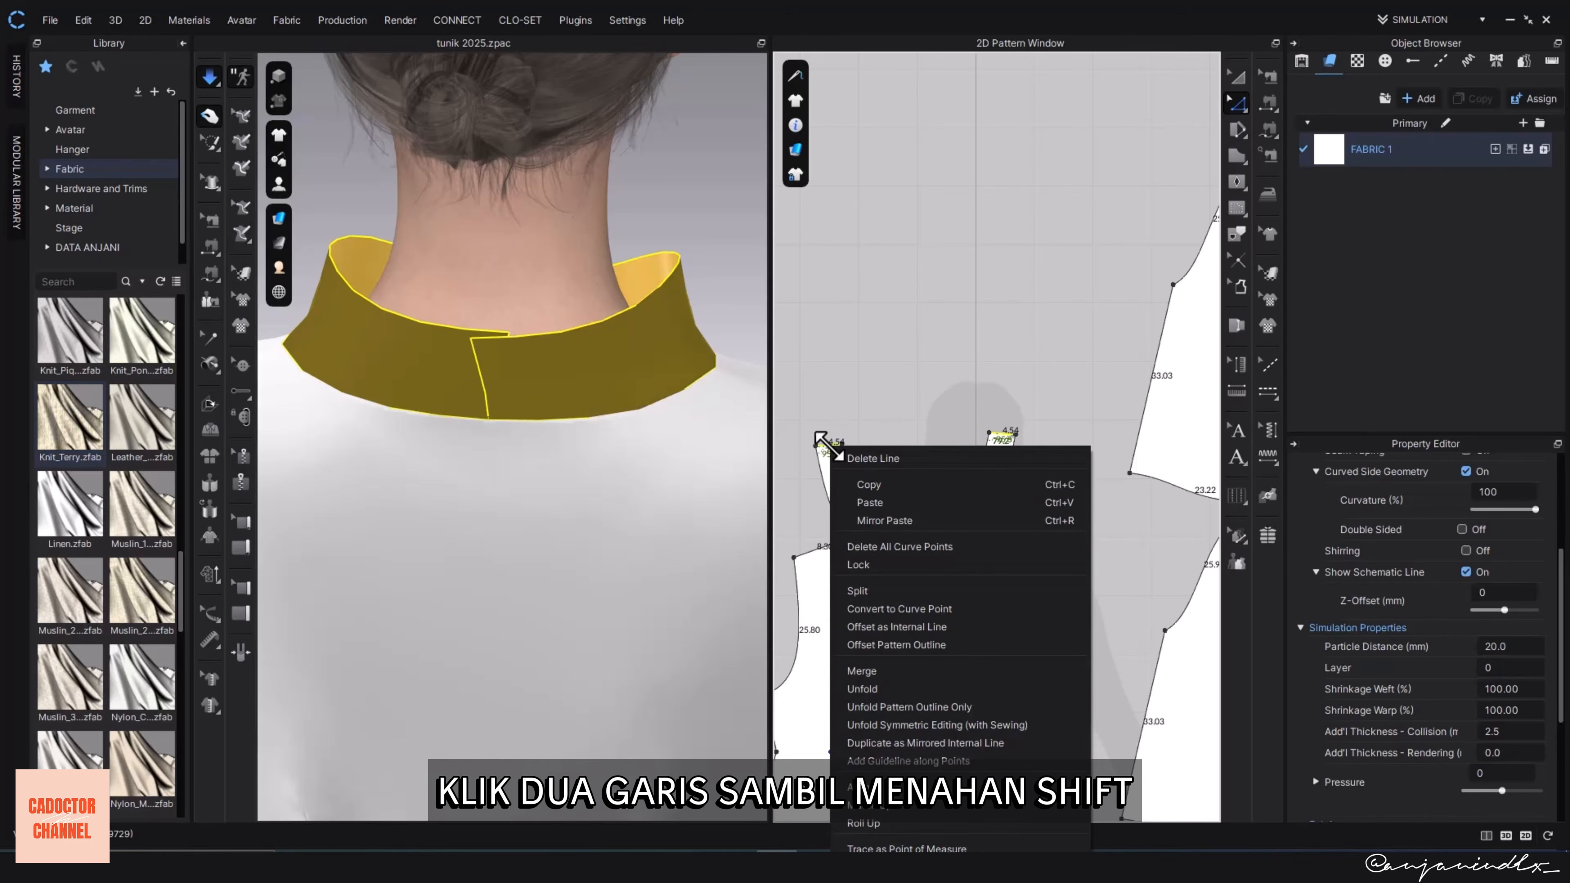
{"action": "left_click", "coordinate": [874, 670]}
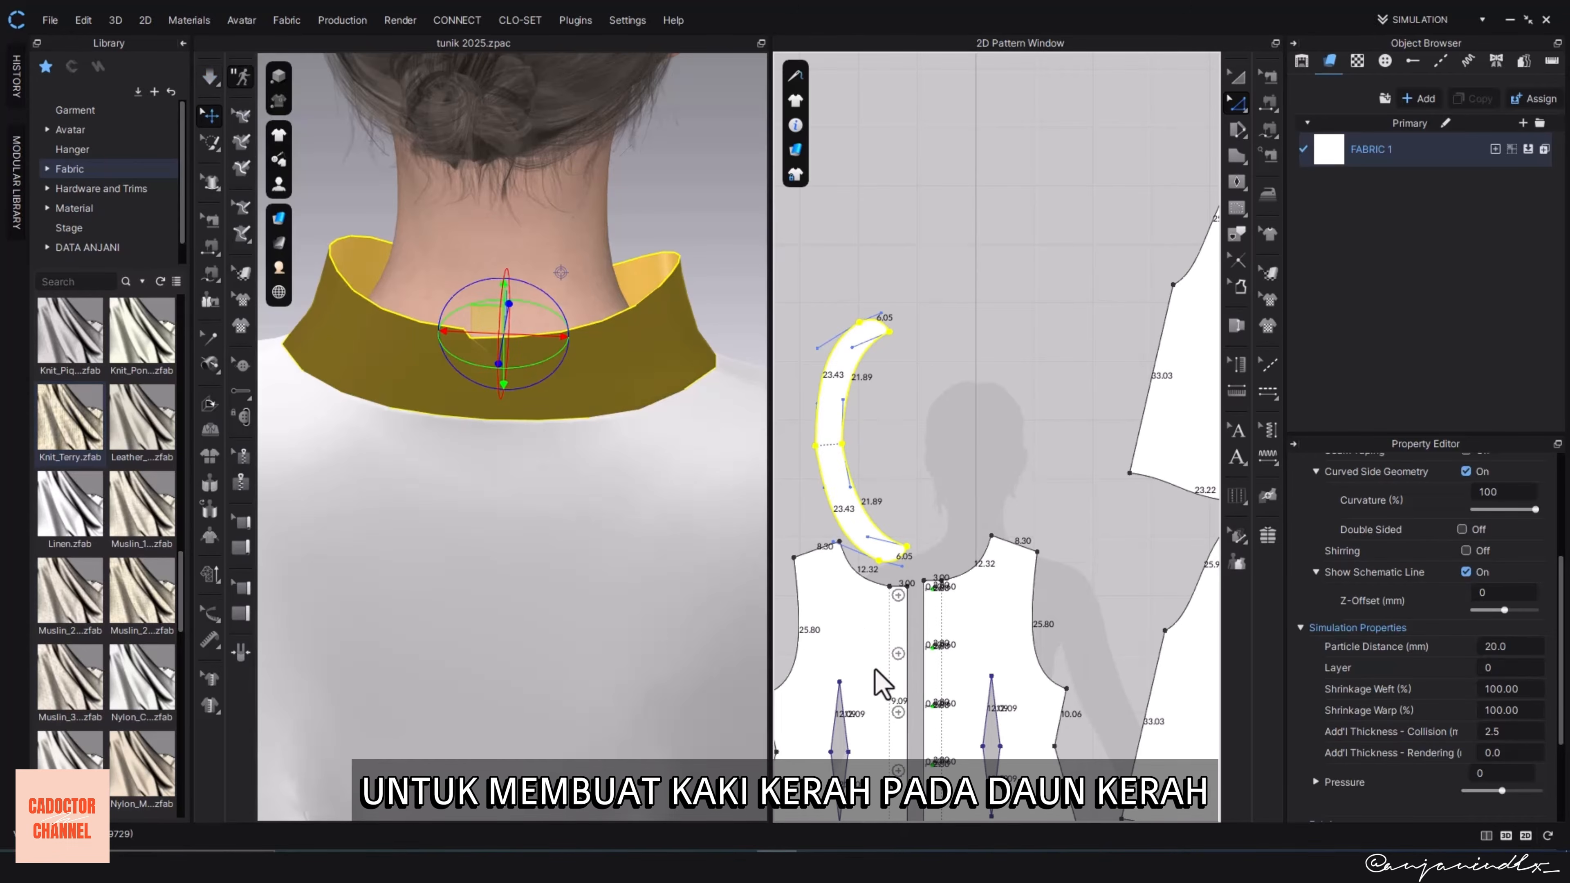
{"action": "key", "text": "space"}
{"action": "left_click", "coordinate": [890, 445]}
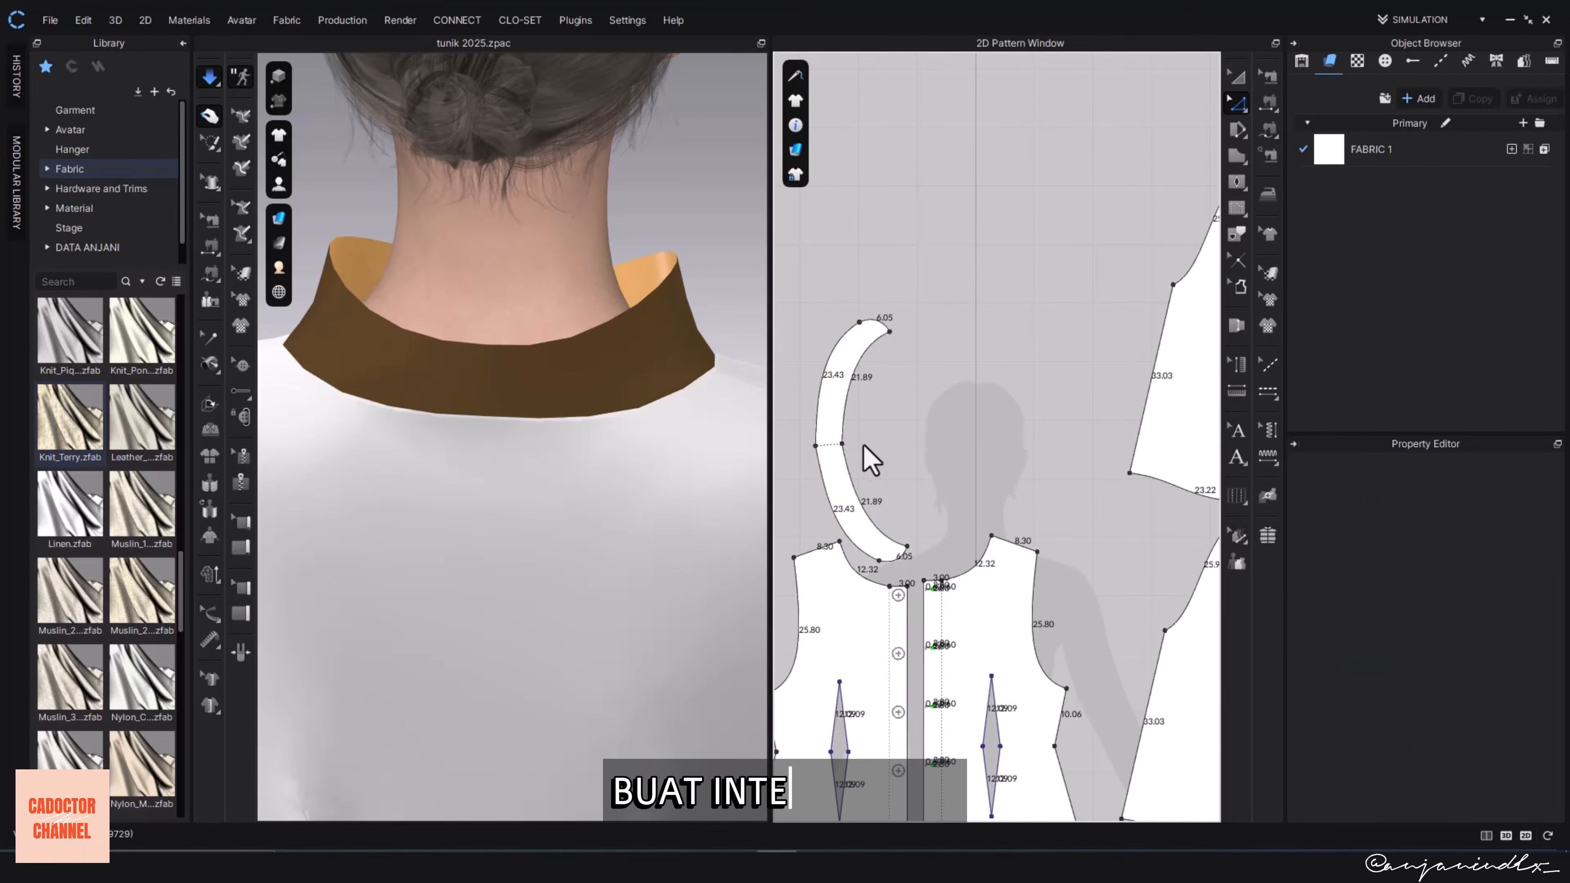
- Offset the collar's inner curved edge as a single internal line at a distance of 1 cm
{"action": "left_click", "coordinate": [848, 473]}
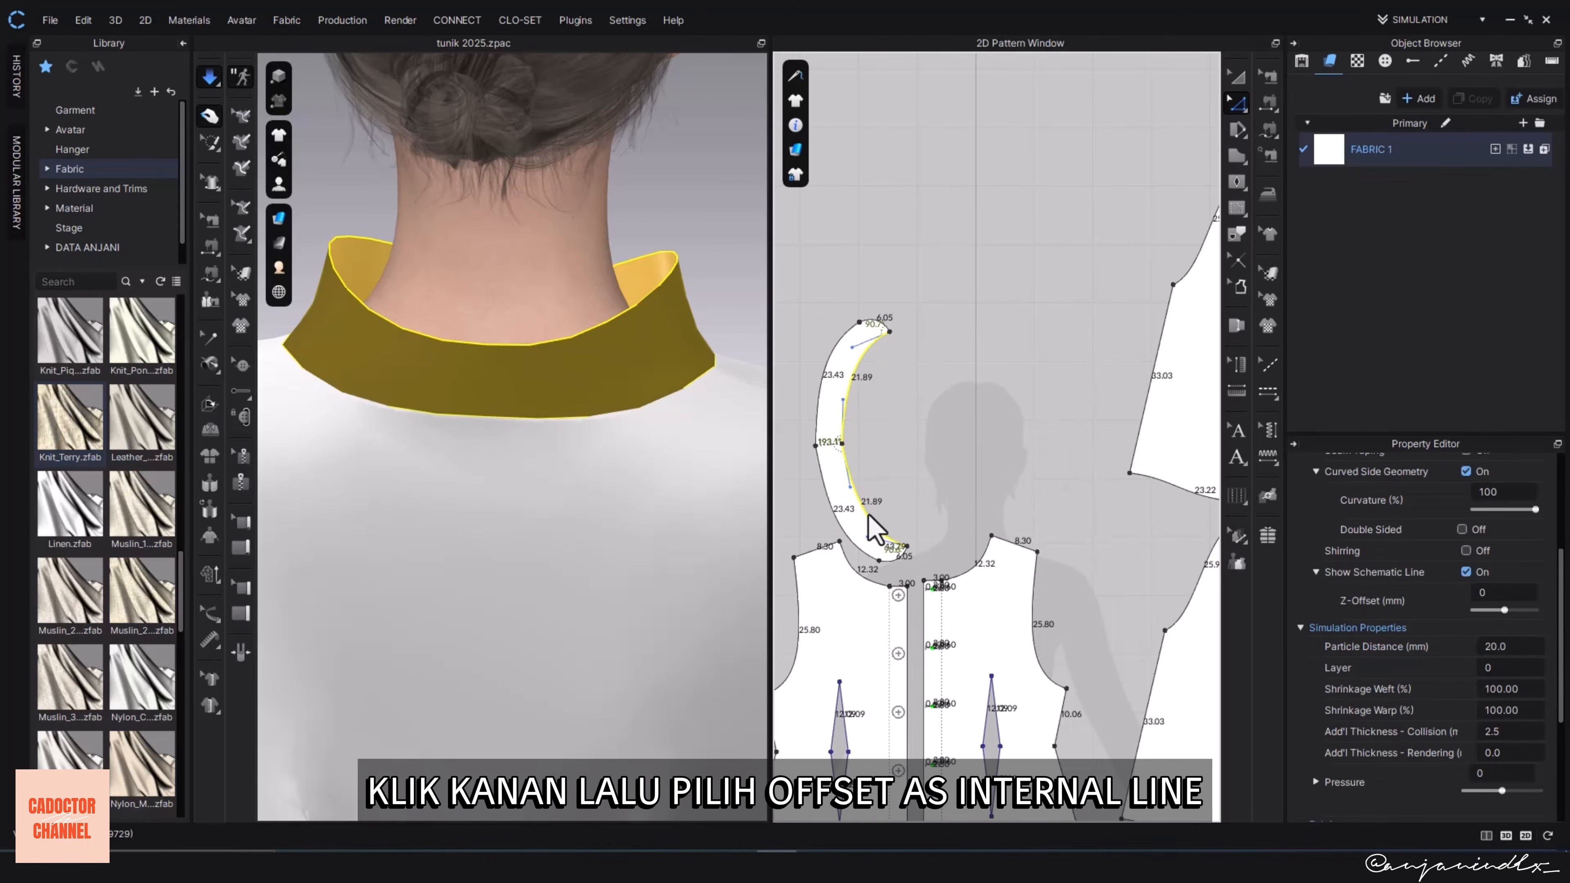
{"action": "right_click", "coordinate": [873, 534]}
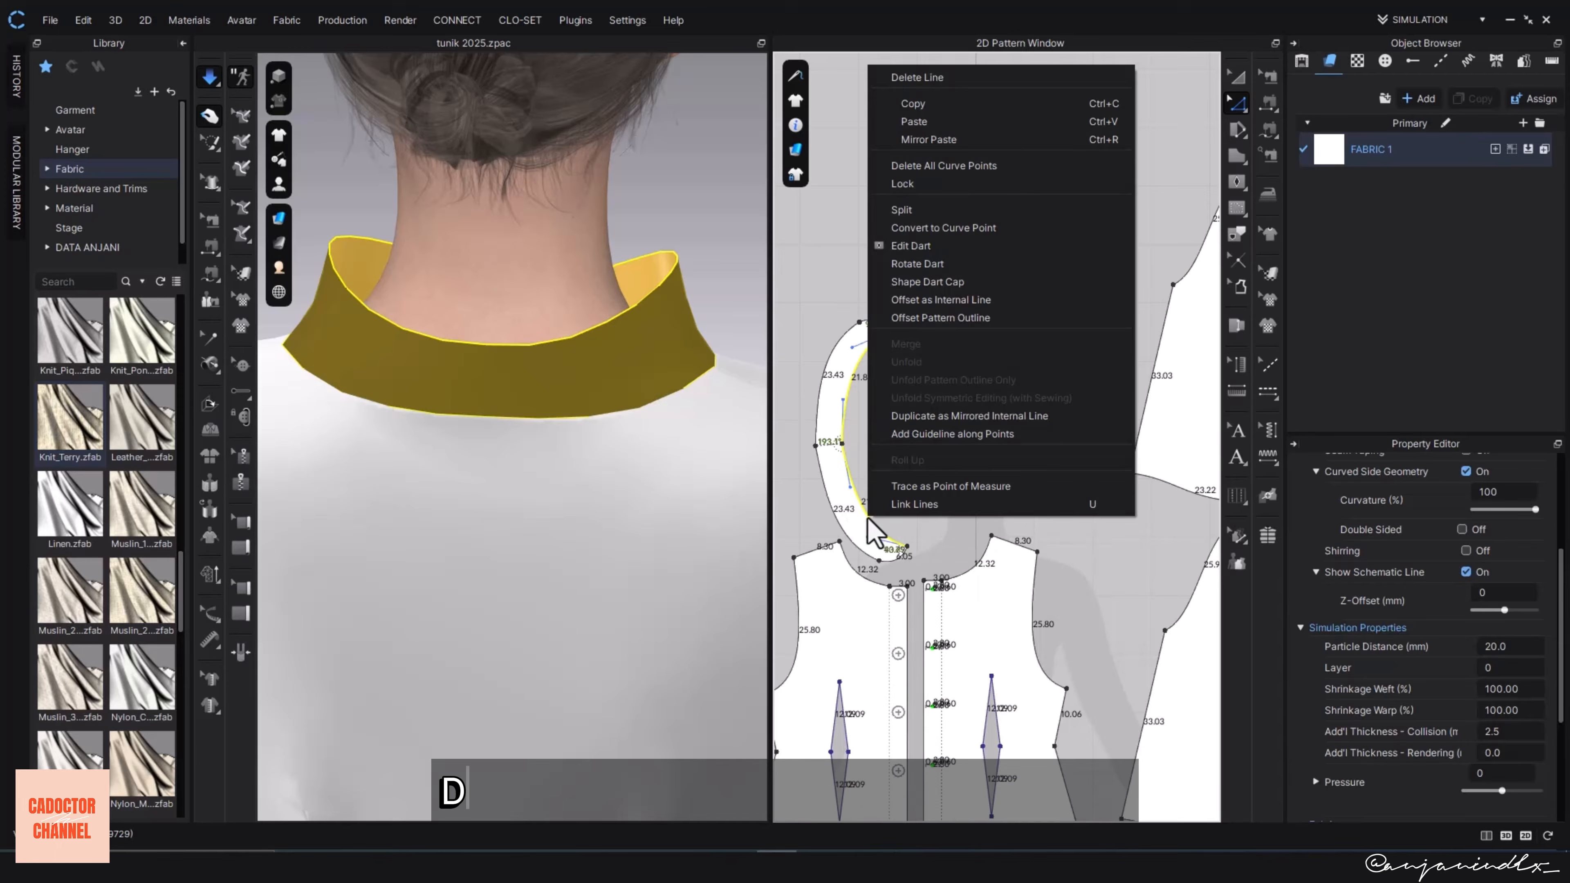
{"action": "left_click", "coordinate": [950, 303]}
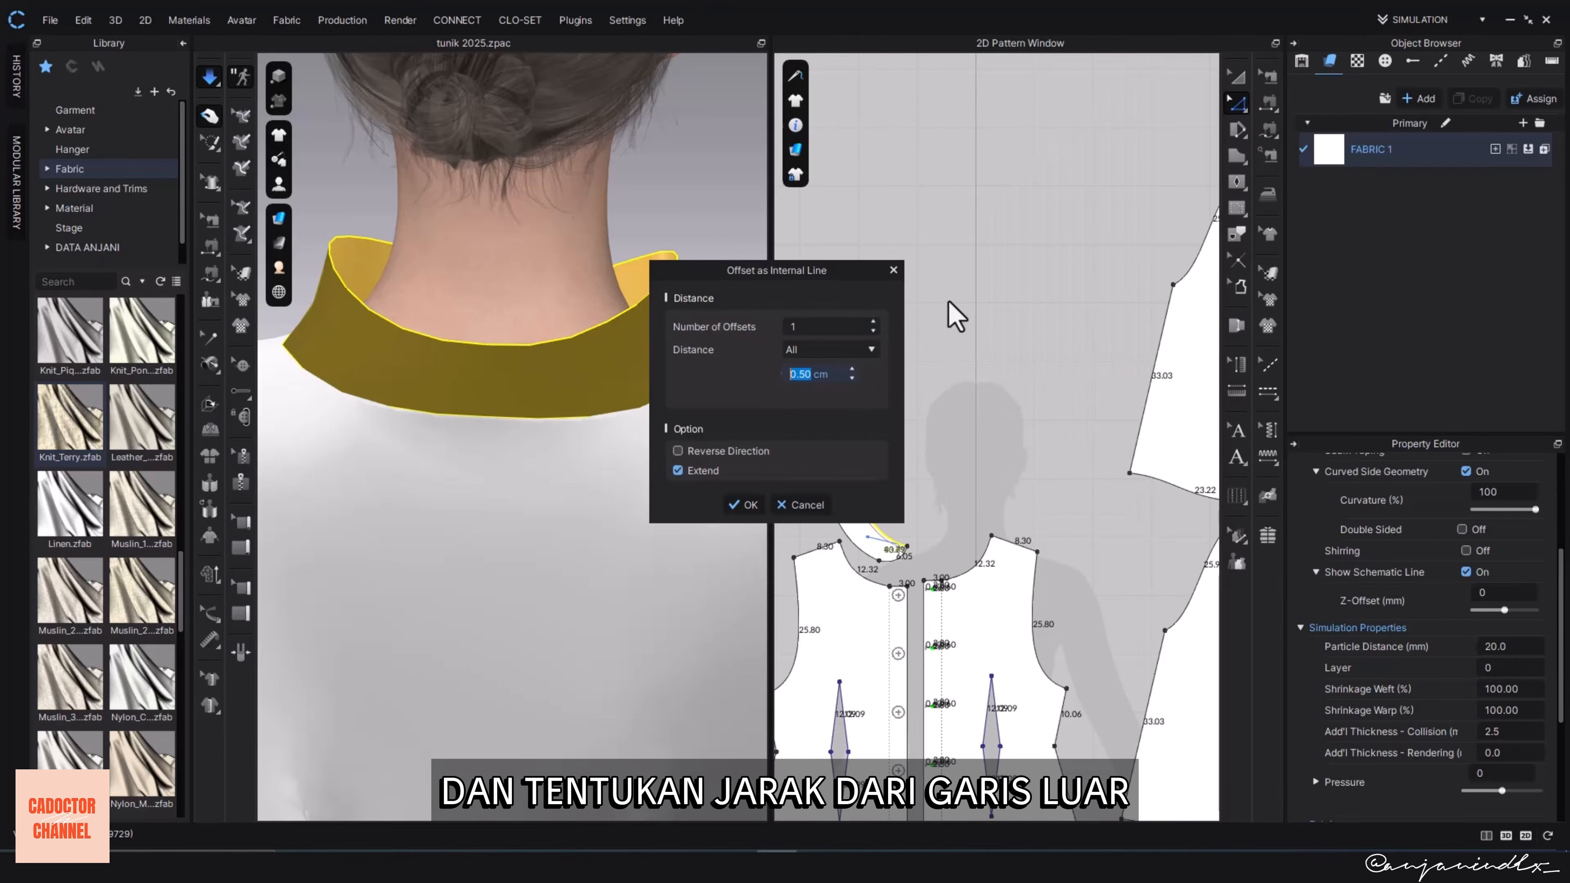
{"action": "left_click_drag", "start_coordinate": [804, 284], "coordinate": [1069, 296]}
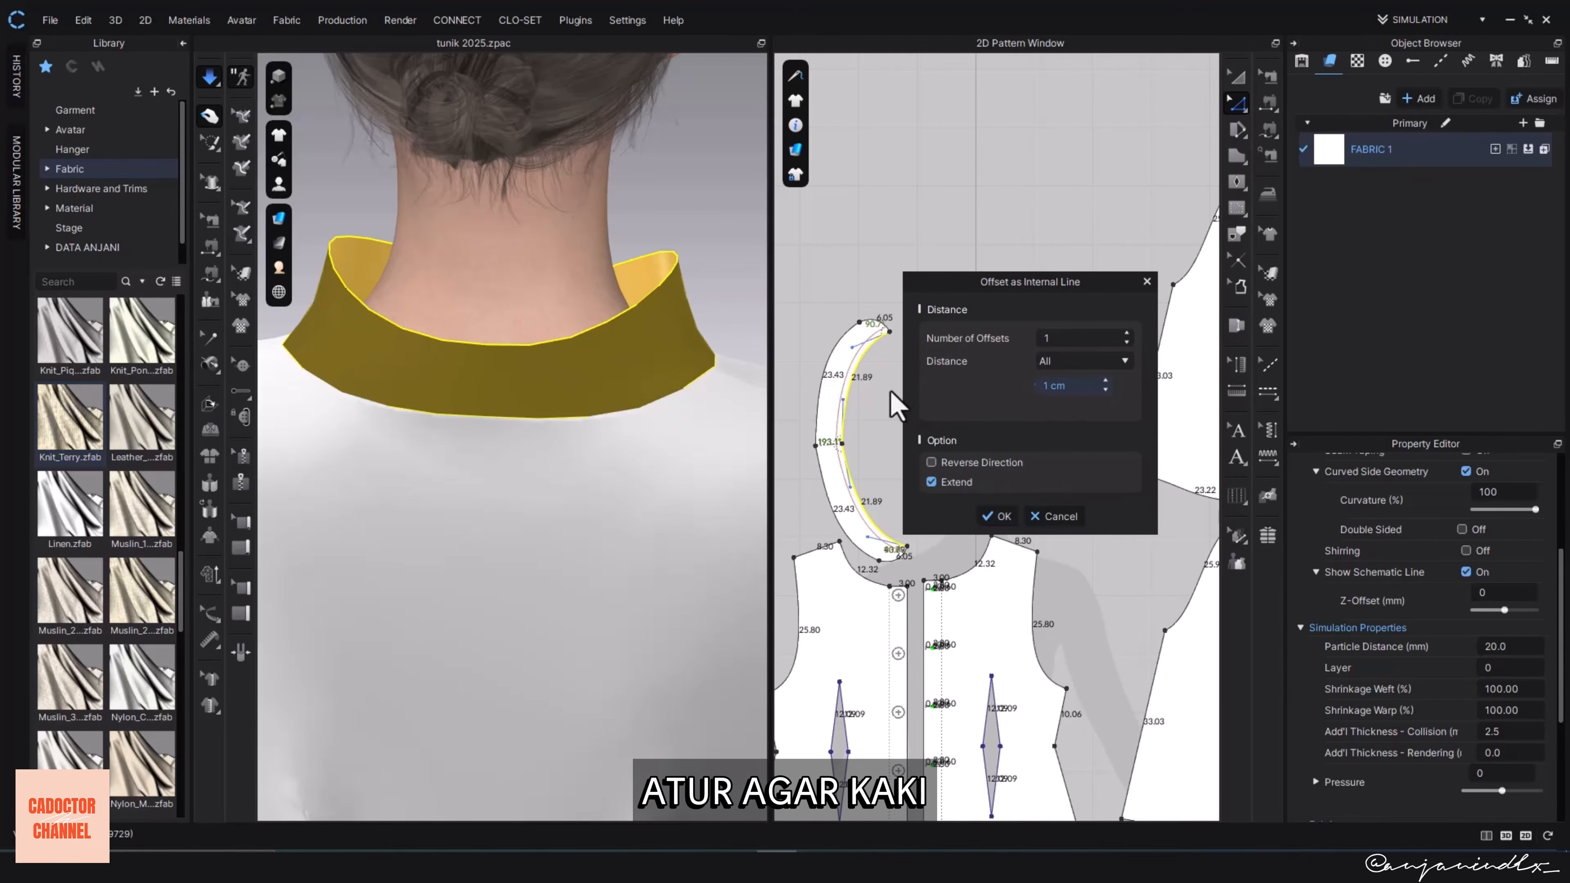
{"action": "left_click", "coordinate": [996, 516]}
- Move both ends of the collar's internal line onto the end corners of its inner curved edge
{"action": "scroll", "coordinate": [894, 556], "scroll_direction": "up", "scroll_amount": 4}
{"action": "left_click", "coordinate": [939, 482]}
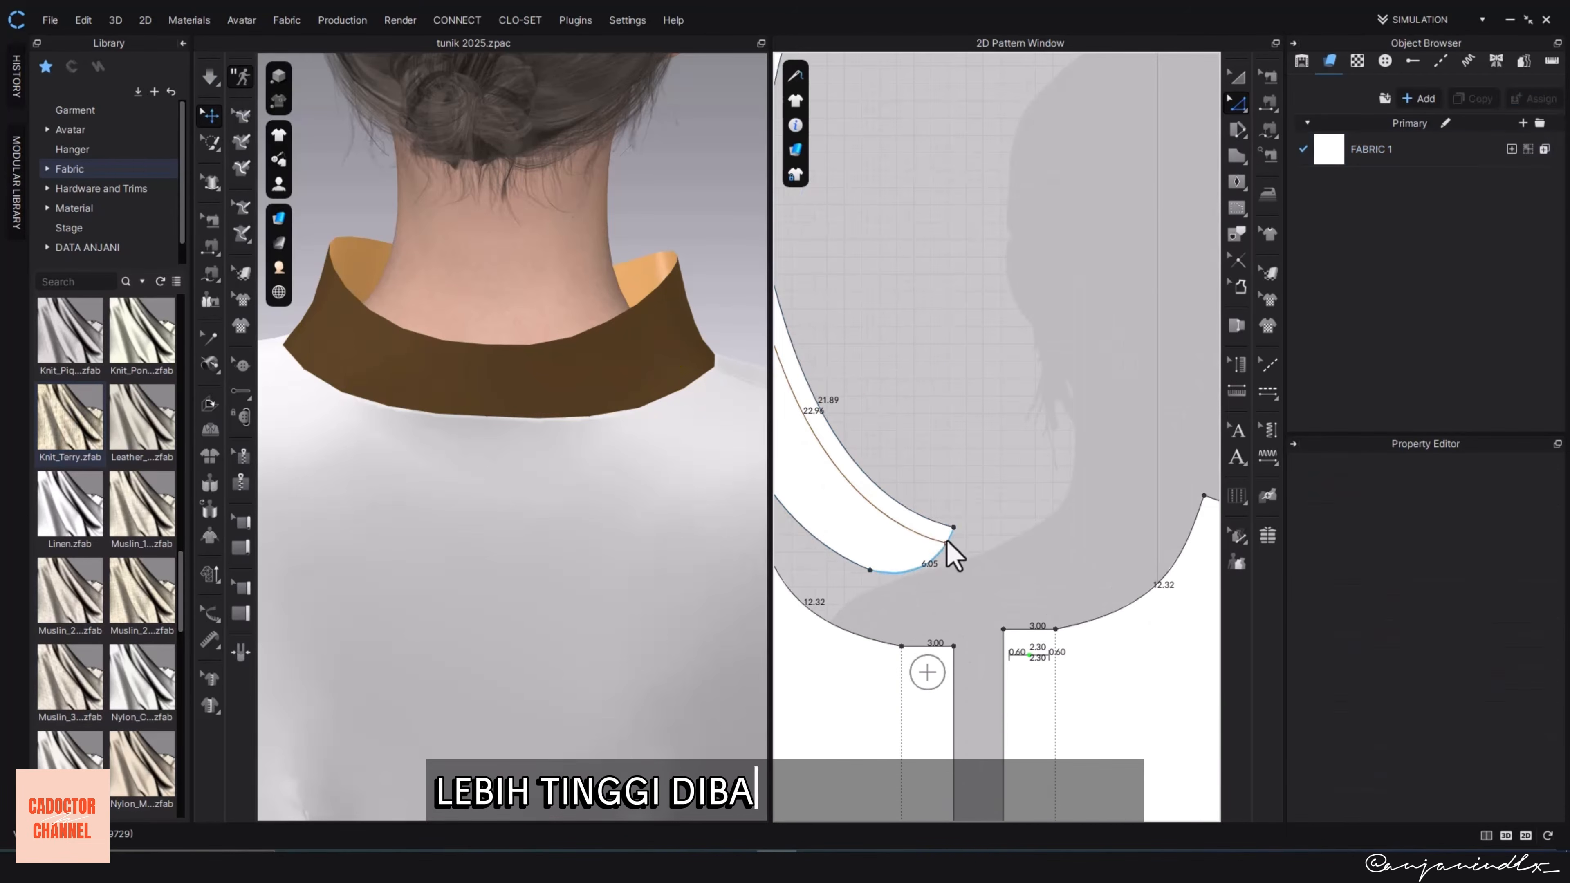
{"action": "scroll", "coordinate": [953, 530], "scroll_direction": "down", "scroll_amount": 3}
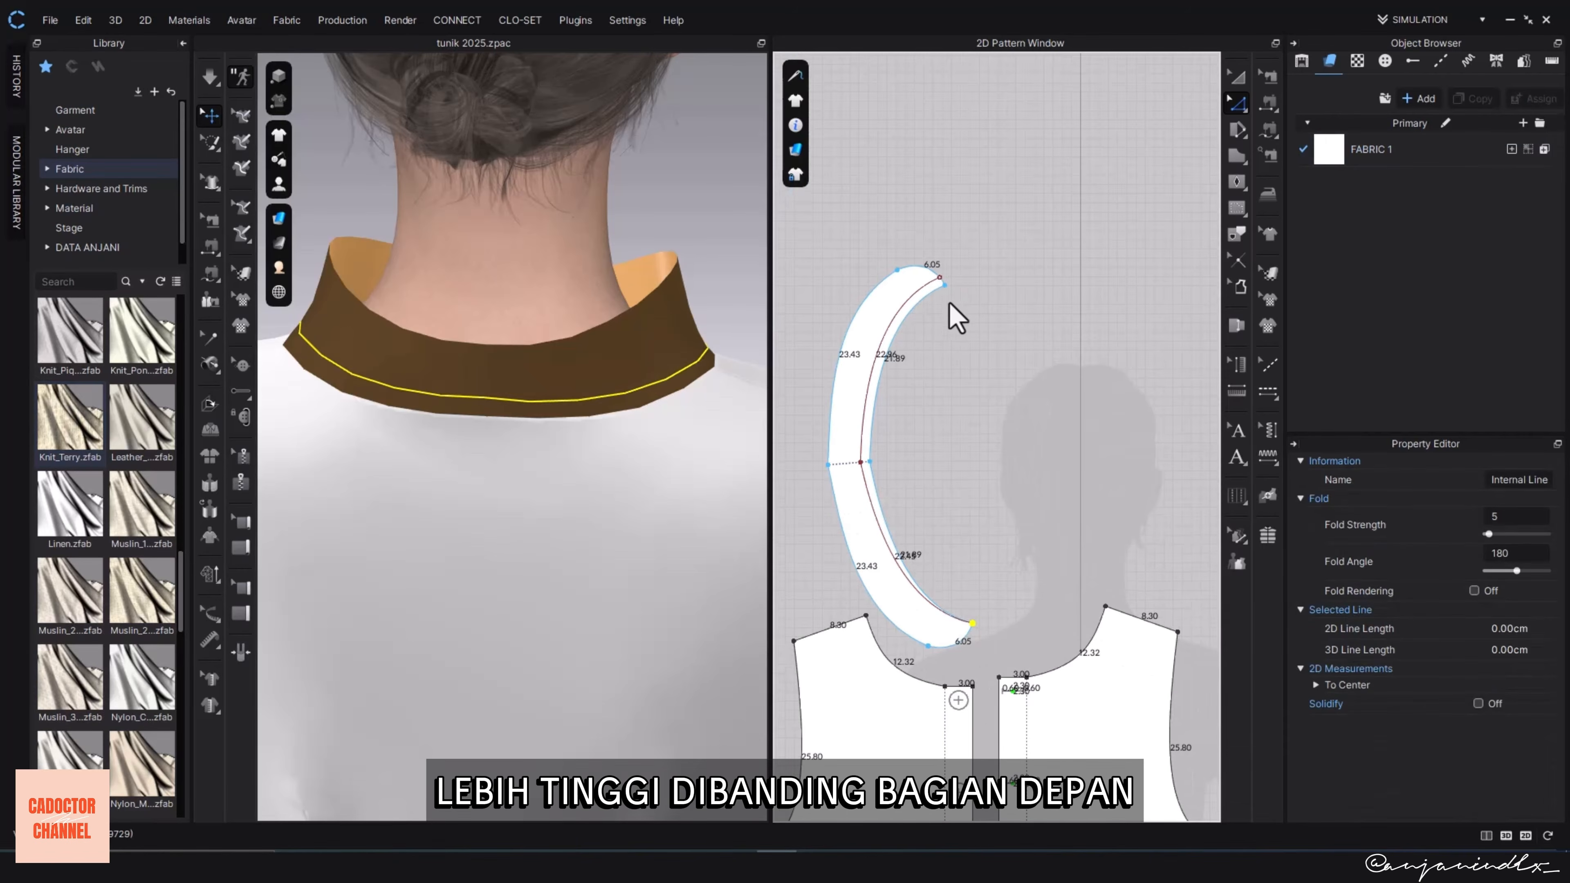
{"action": "left_click", "coordinate": [978, 308]}
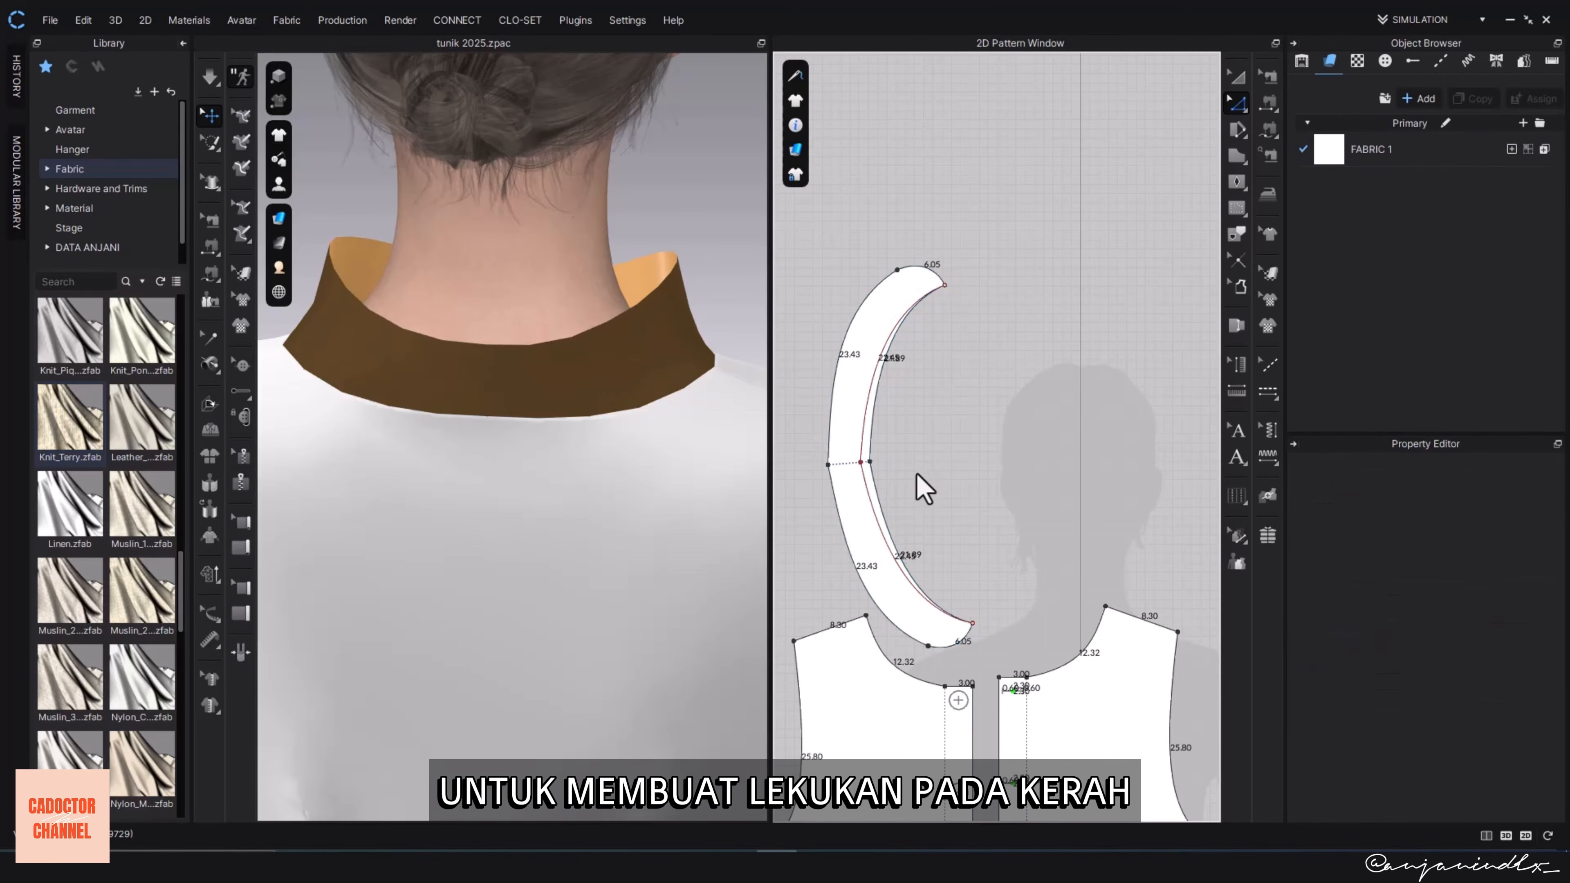
- Rotate the merged collar pattern so it lies horizontally above the front patterns
{"action": "key", "text": "a"}
{"action": "left_click", "coordinate": [875, 544]}
{"action": "scroll", "coordinate": [887, 559], "scroll_direction": "down", "scroll_amount": 3}
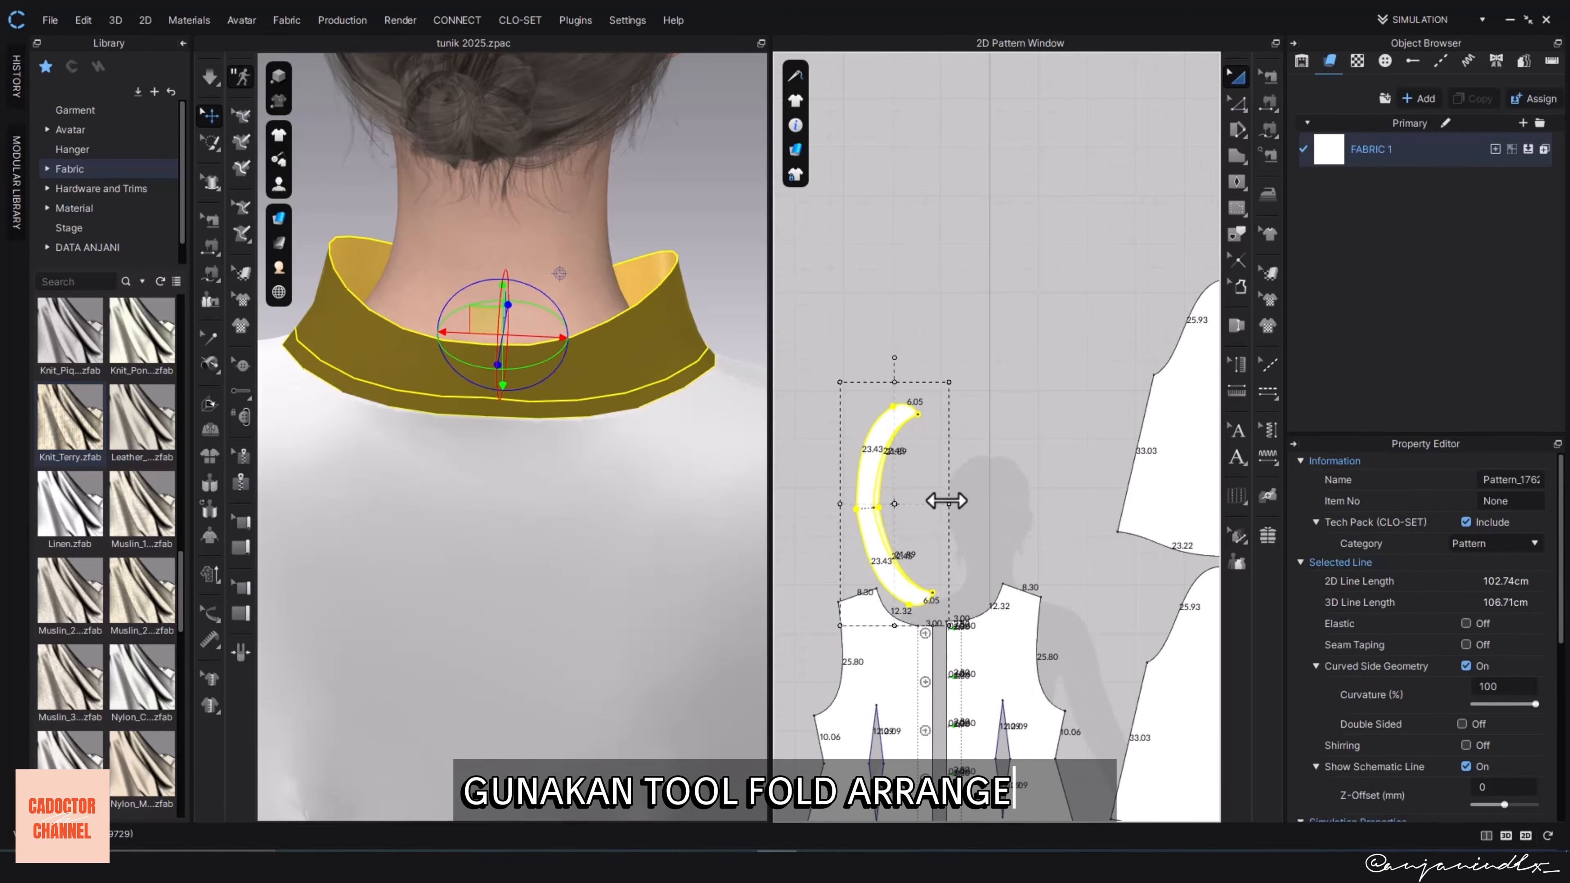
{"action": "left_click_drag", "start_coordinate": [824, 498], "coordinate": [825, 498]}
{"action": "left_click", "coordinate": [991, 385]}
- Fold the collar outward along its internal line with the Fold Arrangement tool
{"action": "scroll", "coordinate": [618, 446], "scroll_direction": "up", "scroll_amount": 2}
{"action": "right_click_drag", "start_coordinate": [643, 445], "coordinate": [578, 460]}
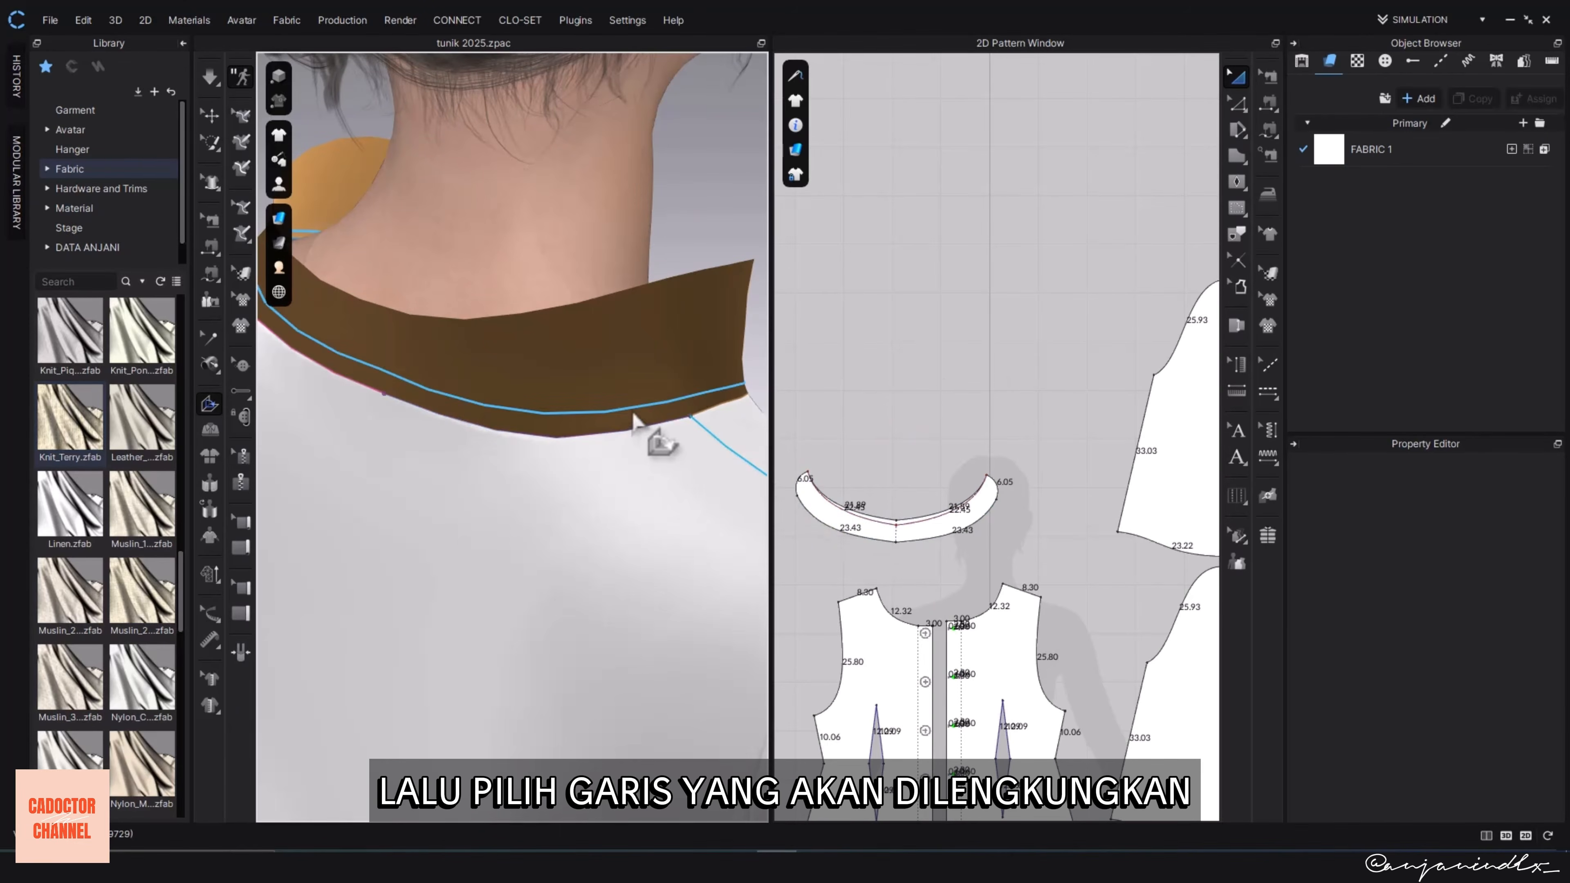
{"action": "right_click_drag", "start_coordinate": [667, 686], "coordinate": [421, 354]}
{"action": "left_click_drag", "start_coordinate": [418, 342], "coordinate": [362, 405]}
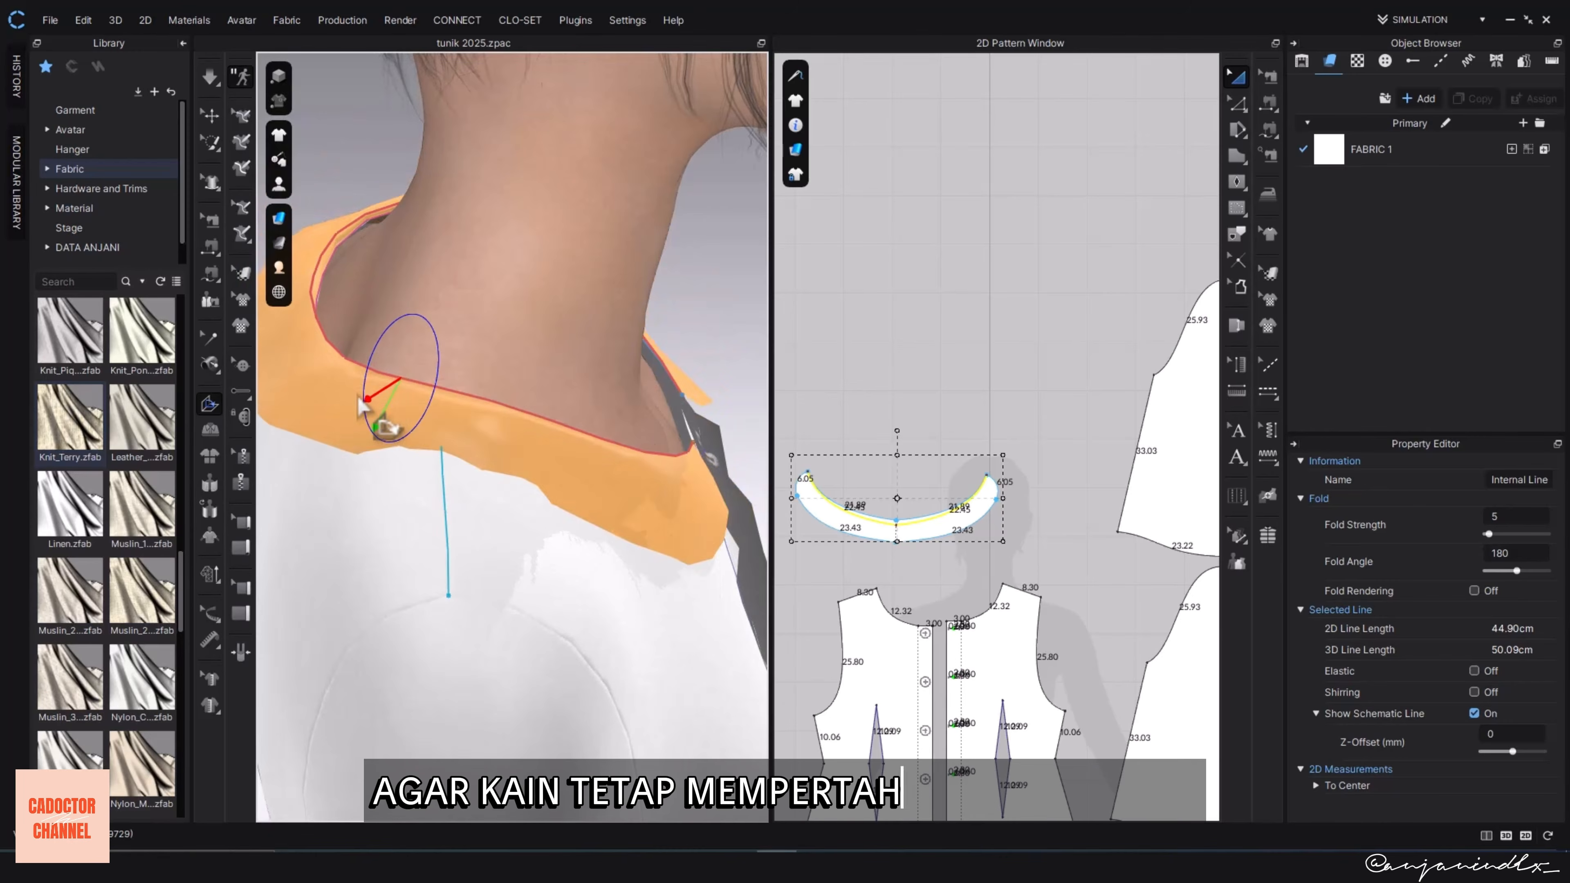
{"action": "left_click", "coordinate": [634, 331]}
{"action": "right_click_drag", "start_coordinate": [634, 331], "coordinate": [625, 421]}
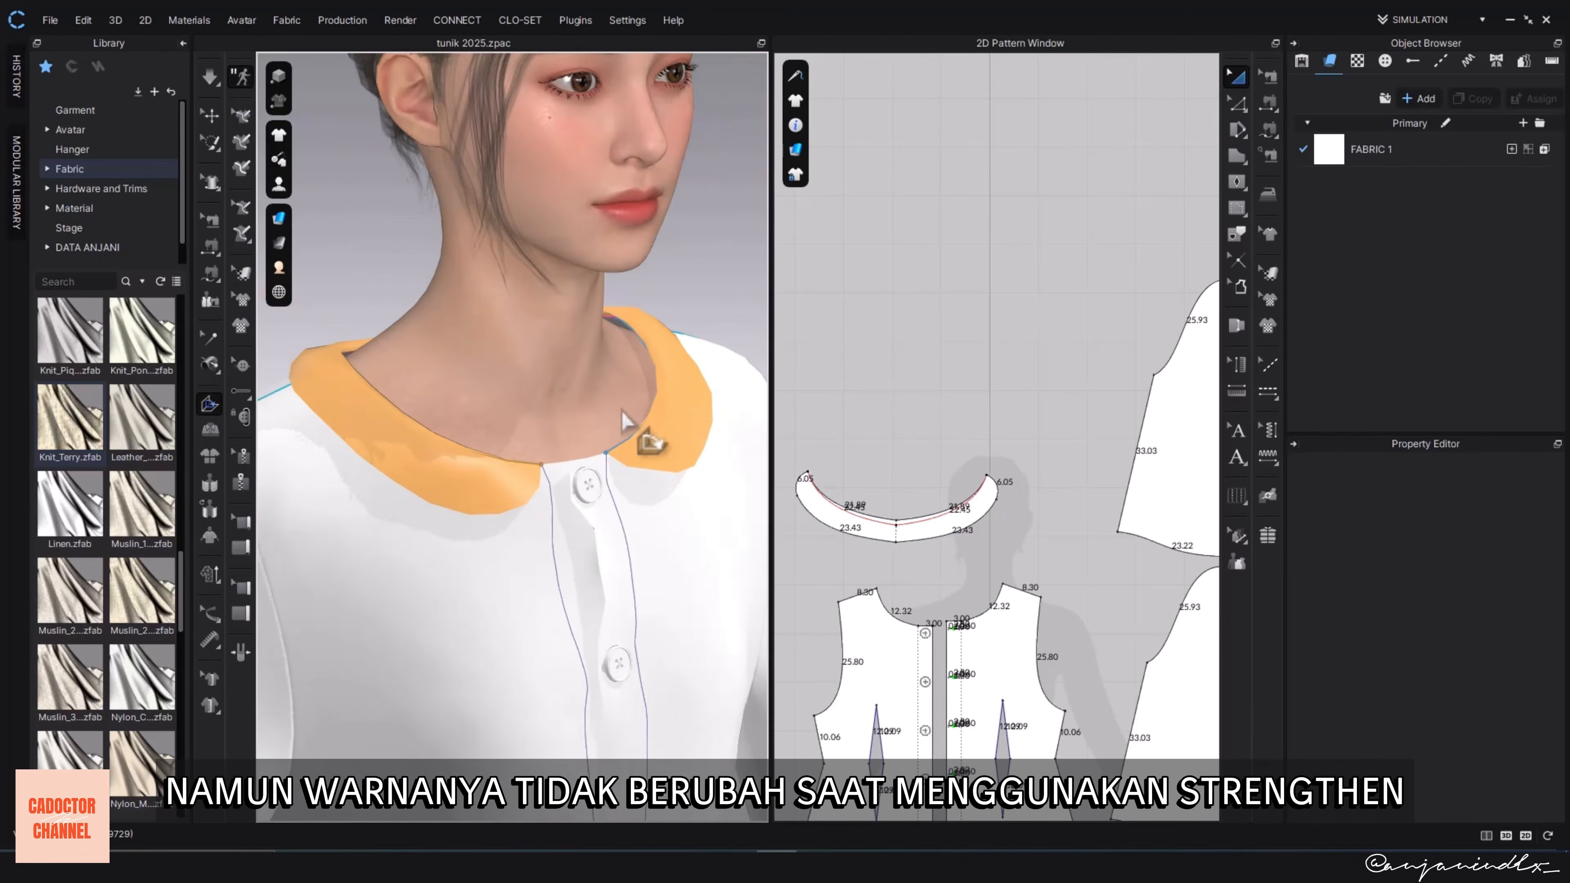
- Hide the Strengthen color in the 3D view so the collar shows its original fabric color
{"action": "key", "text": "2"}
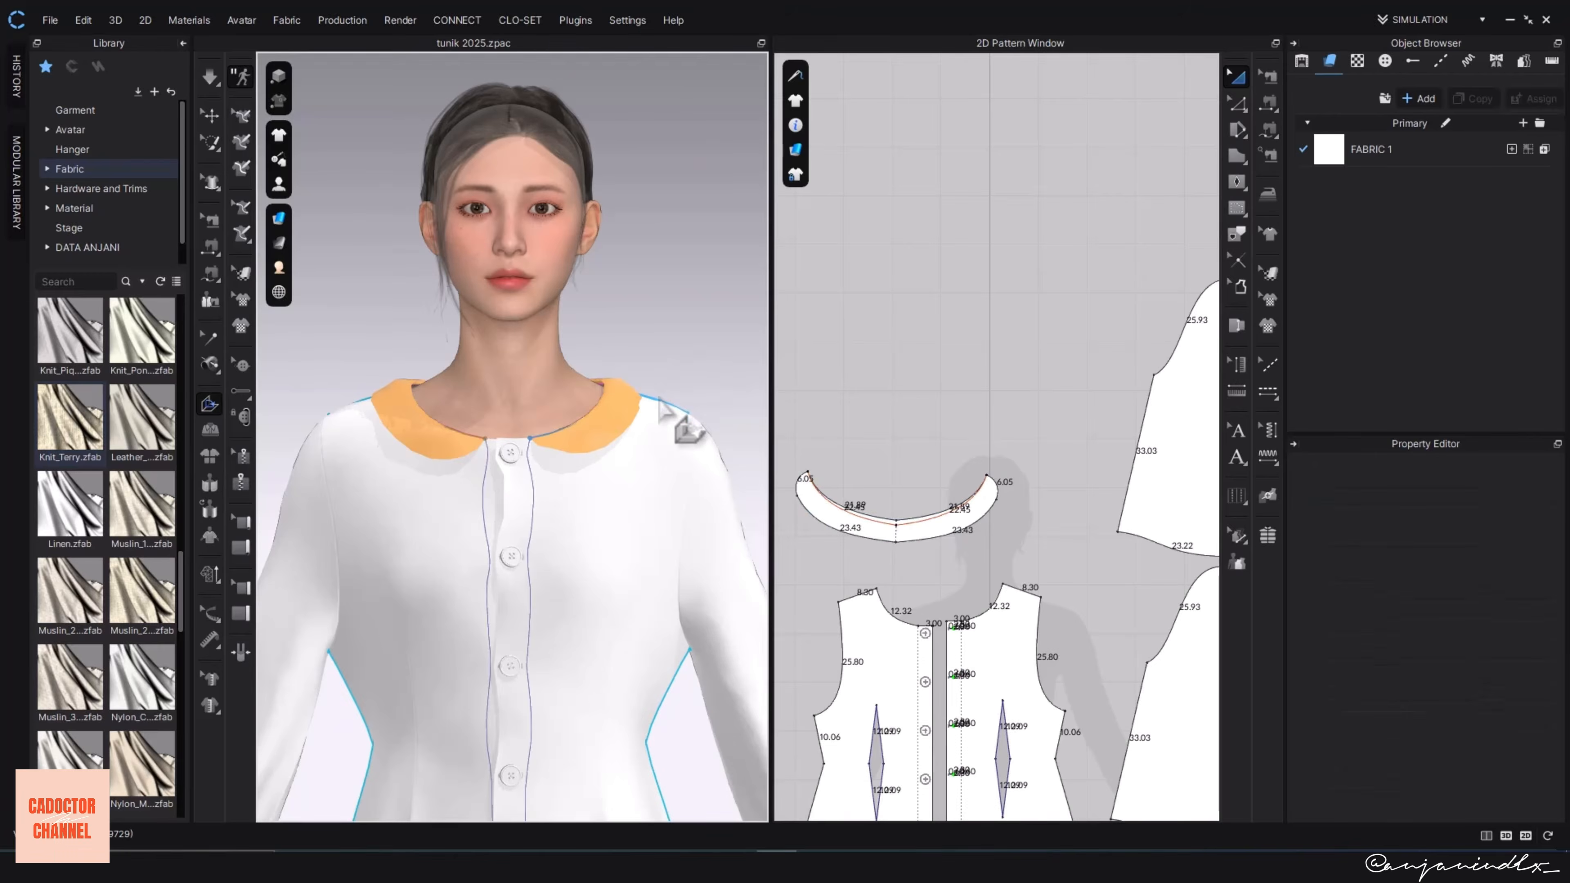
{"action": "left_click", "coordinate": [615, 423]}
{"action": "right_click", "coordinate": [831, 516]}
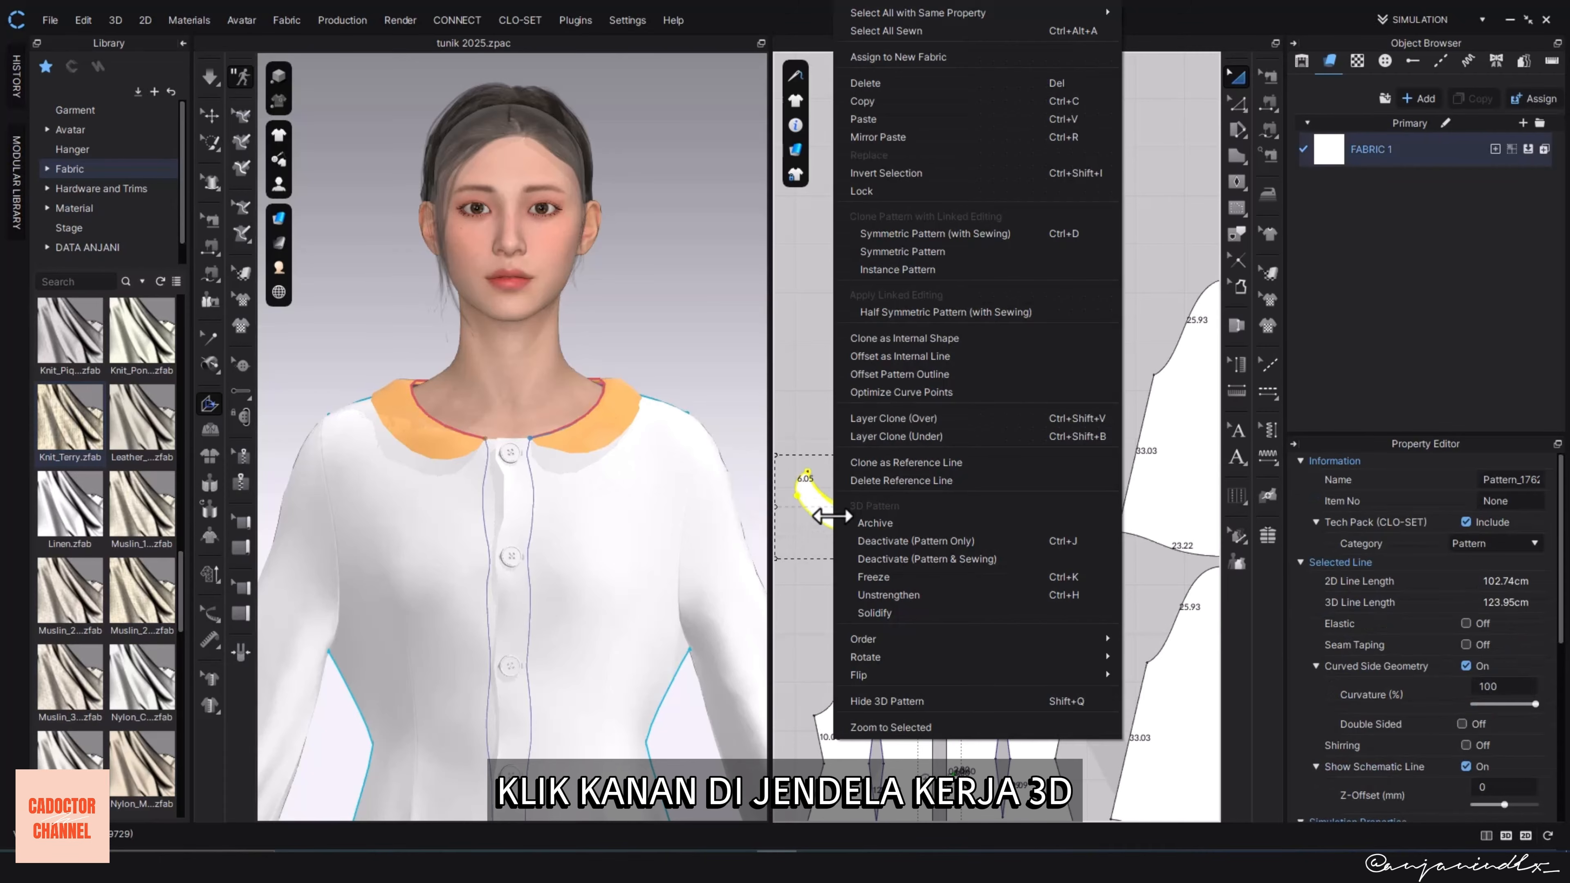
{"action": "right_click", "coordinate": [705, 373]}
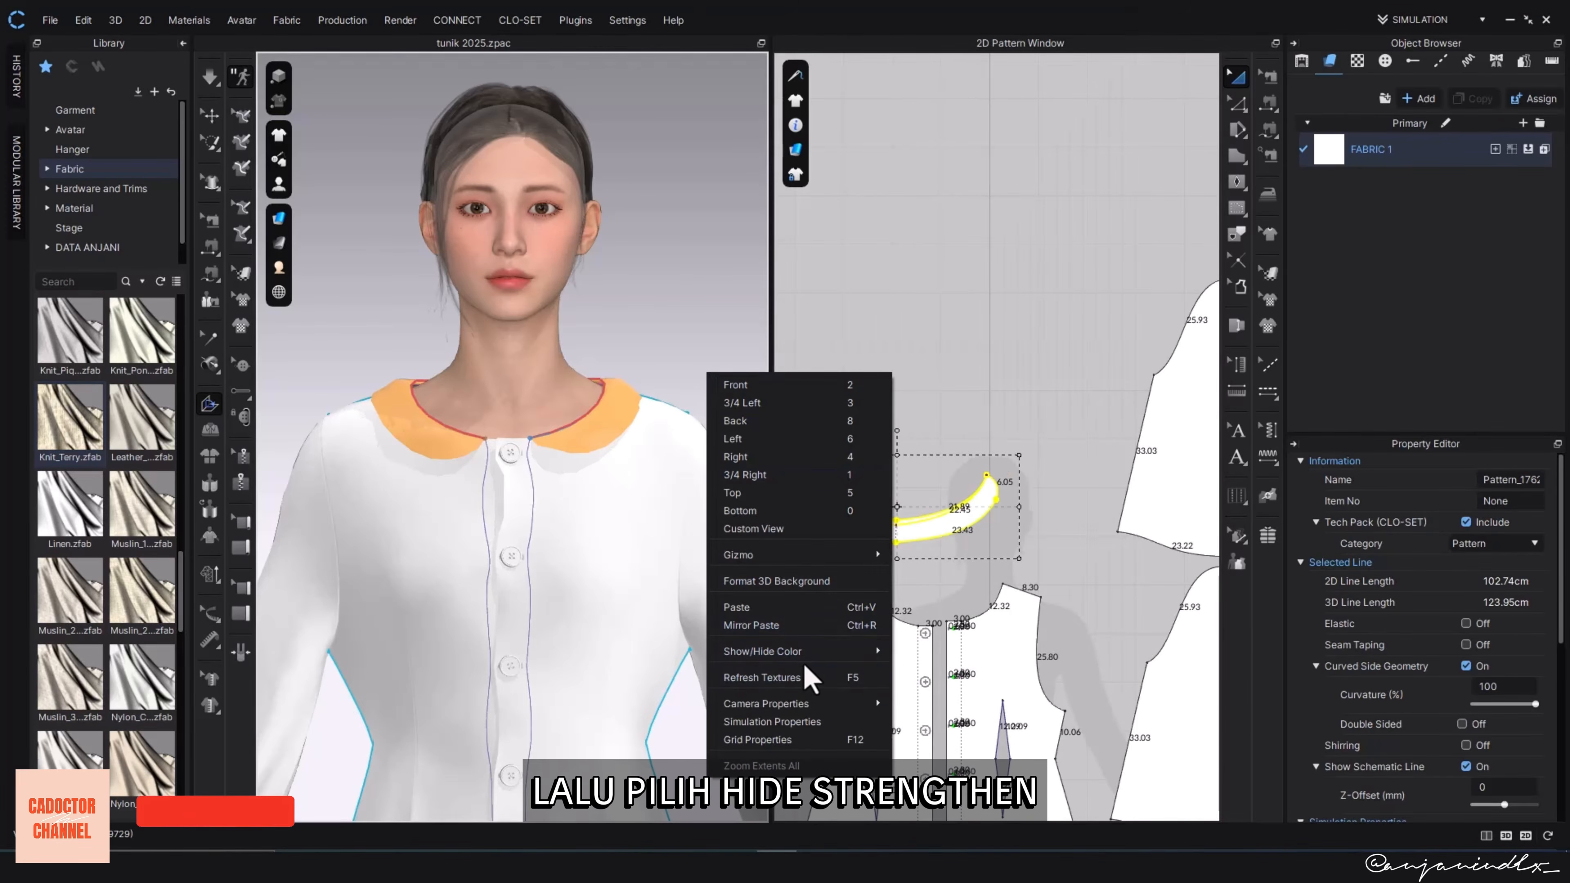
{"action": "mouse_move", "coordinate": [815, 652]}
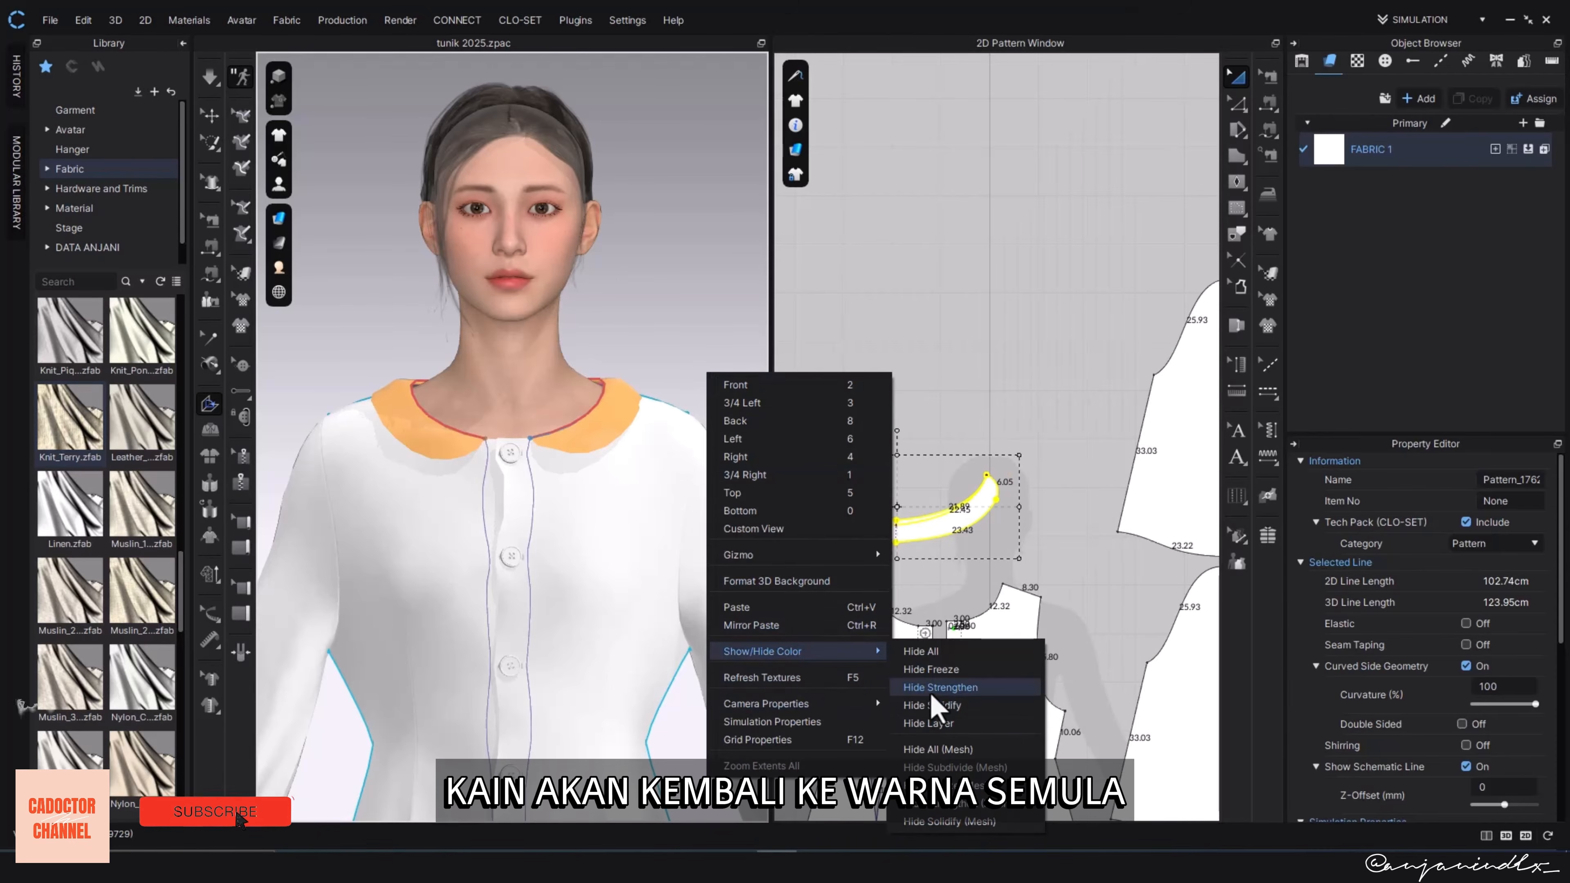
{"action": "left_click", "coordinate": [932, 694]}
- Simulate the tunic and tug its shoulders, front and hem so the fabric settles on the avatar
{"action": "key", "text": "space"}
{"action": "scroll", "coordinate": [665, 596], "scroll_direction": "down", "scroll_amount": 3}
{"action": "right_click_drag", "start_coordinate": [665, 596], "coordinate": [670, 526]}
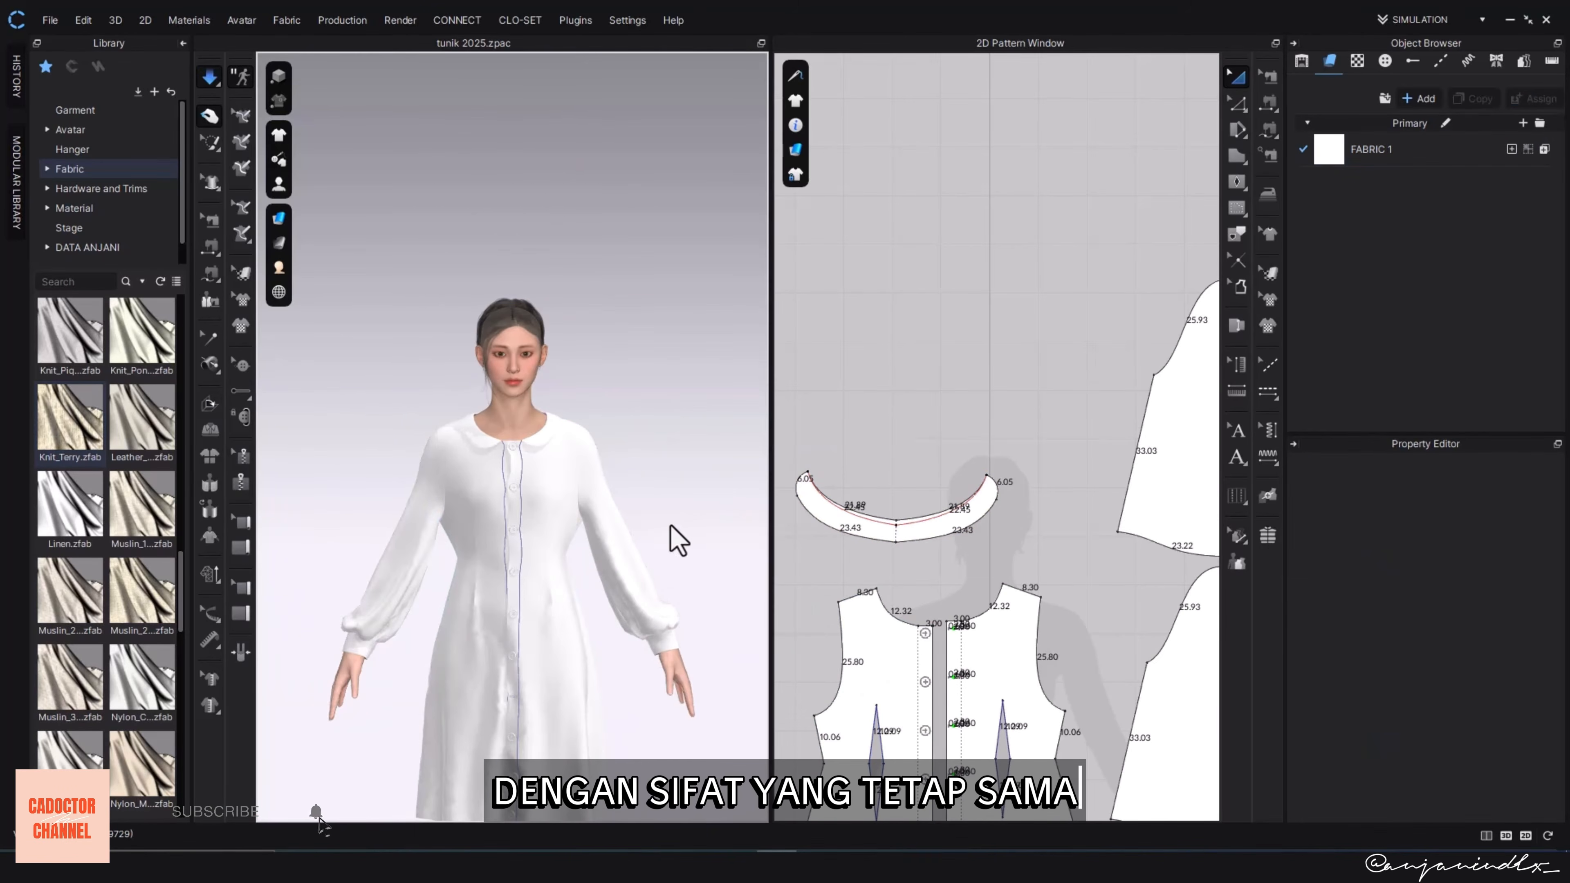
{"action": "left_click", "coordinate": [458, 430]}
{"action": "left_click", "coordinate": [621, 445]}
{"action": "middle_click_drag", "start_coordinate": [541, 641], "coordinate": [544, 537]}
{"action": "left_click_drag", "start_coordinate": [489, 557], "coordinate": [518, 636]}
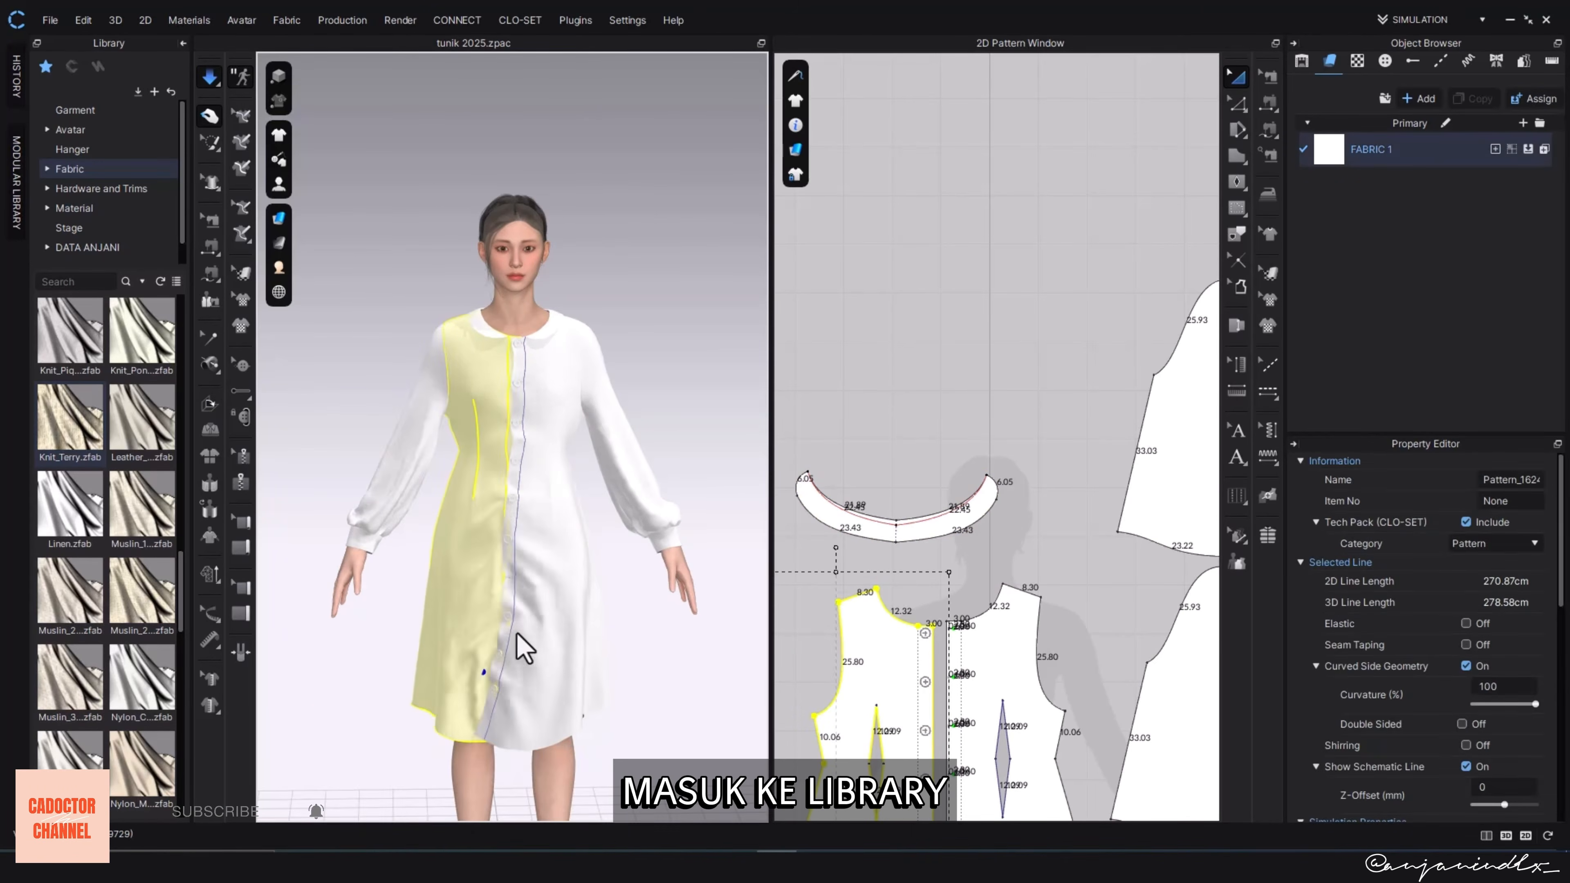
{"action": "left_click", "coordinate": [609, 617]}
- Try the Leather_Lambskin and Knit_Pique_Jersey library fabrics on the tunic and pull the garment to test the drape
{"action": "scroll", "coordinate": [74, 525], "scroll_direction": "up", "scroll_amount": 3}
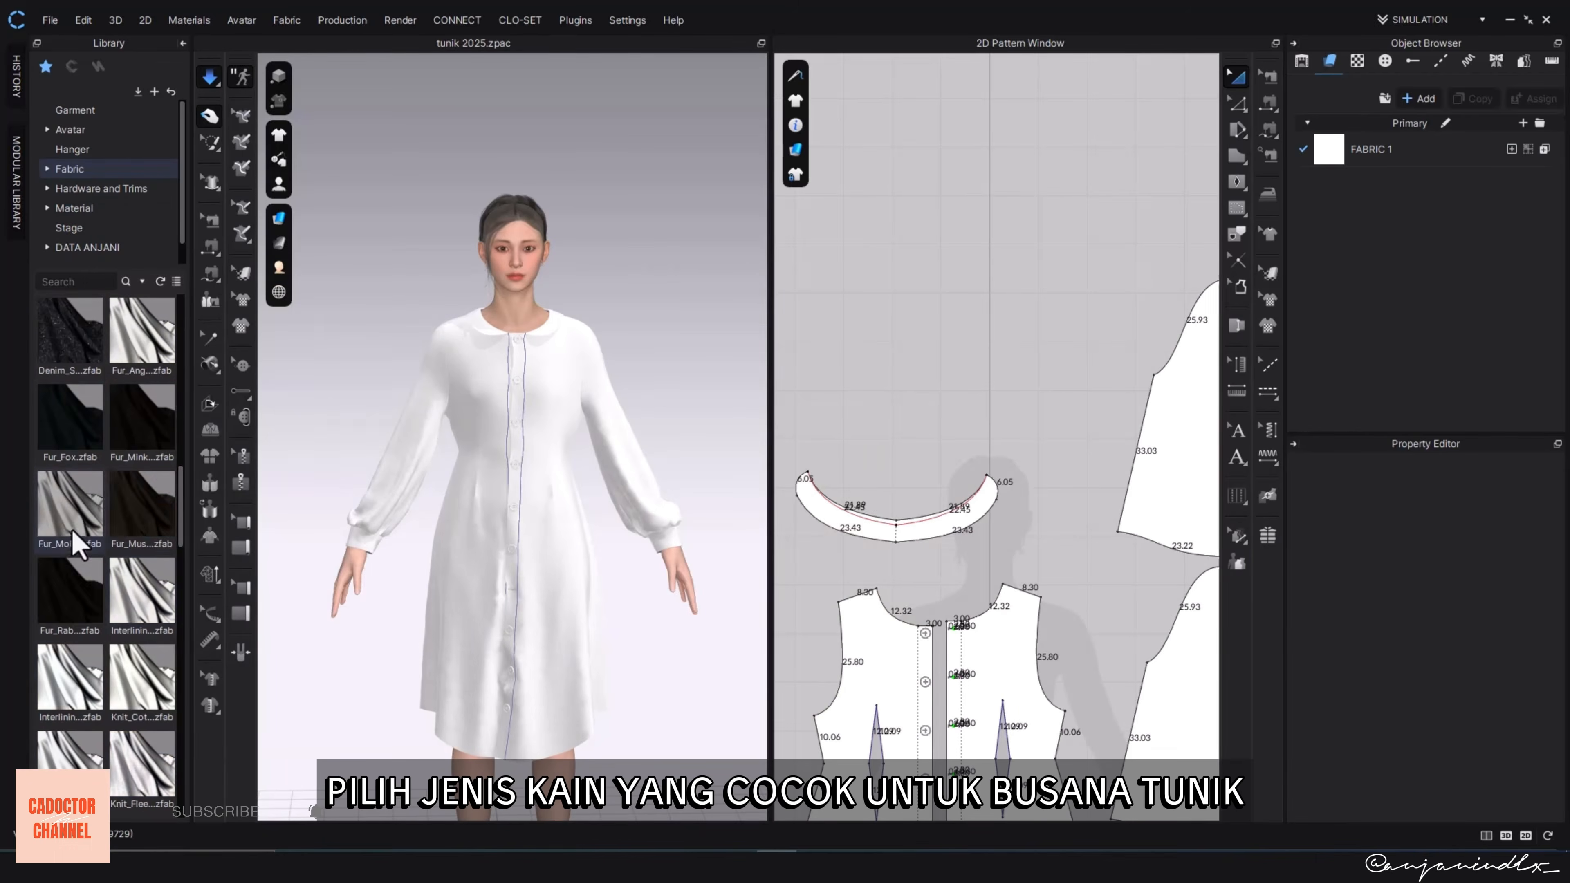
{"action": "left_click_drag", "start_coordinate": [140, 680], "coordinate": [665, 393]}
{"action": "left_click", "coordinate": [589, 427]}
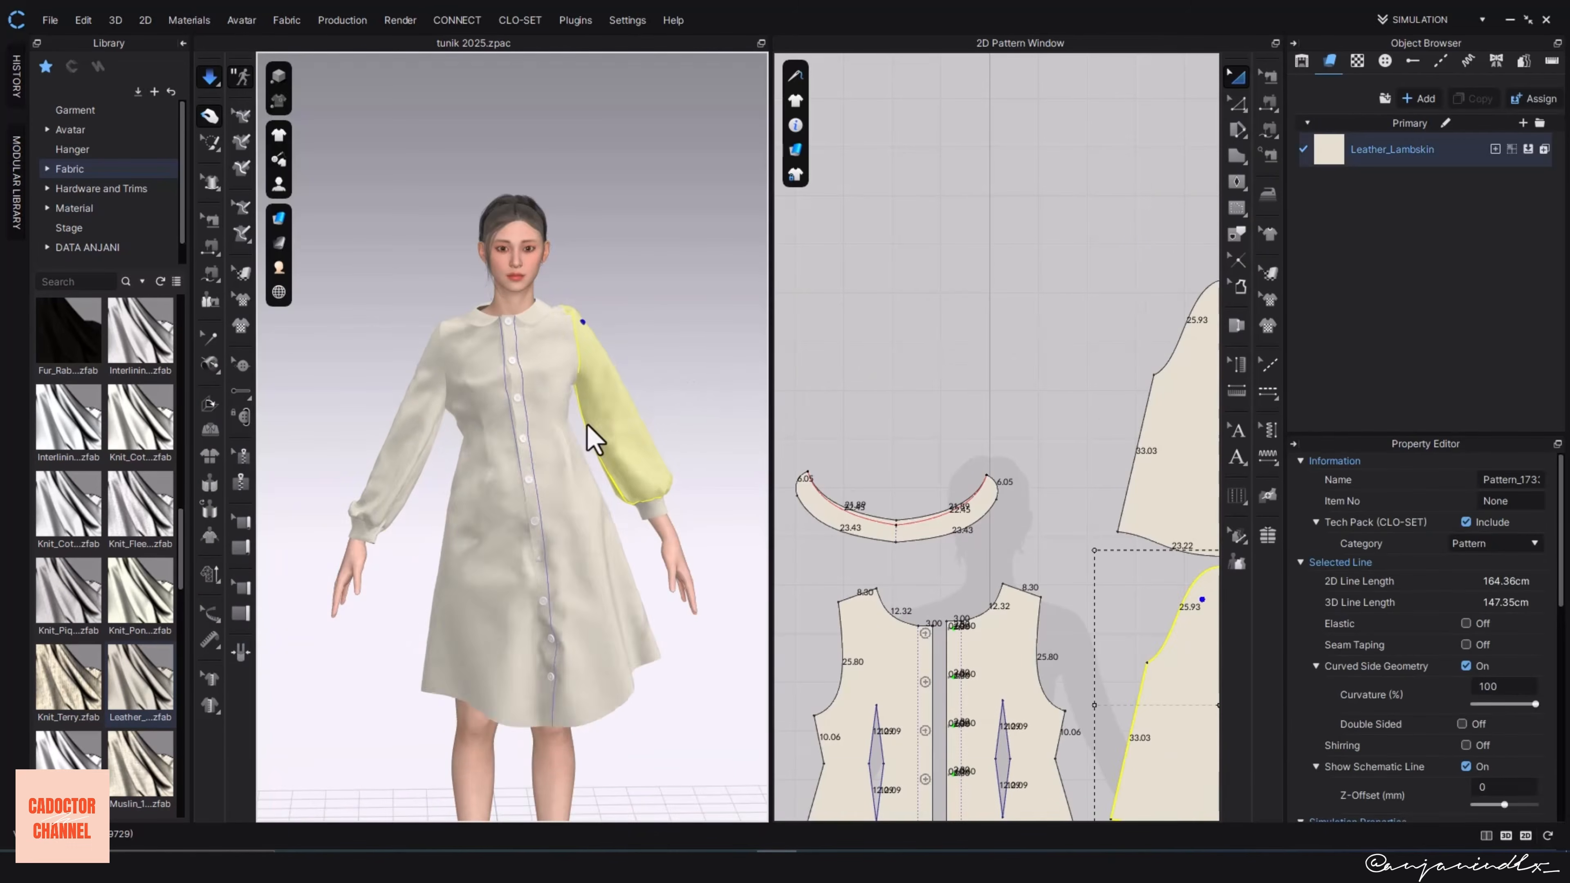
{"action": "left_click", "coordinate": [458, 341]}
{"action": "left_click", "coordinate": [396, 372]}
{"action": "right_click_drag", "start_coordinate": [459, 371], "coordinate": [326, 393]}
{"action": "left_click", "coordinate": [377, 445]}
{"action": "mouse_move", "coordinate": [57, 603]}
{"action": "left_click_drag", "start_coordinate": [57, 603], "coordinate": [700, 393]}
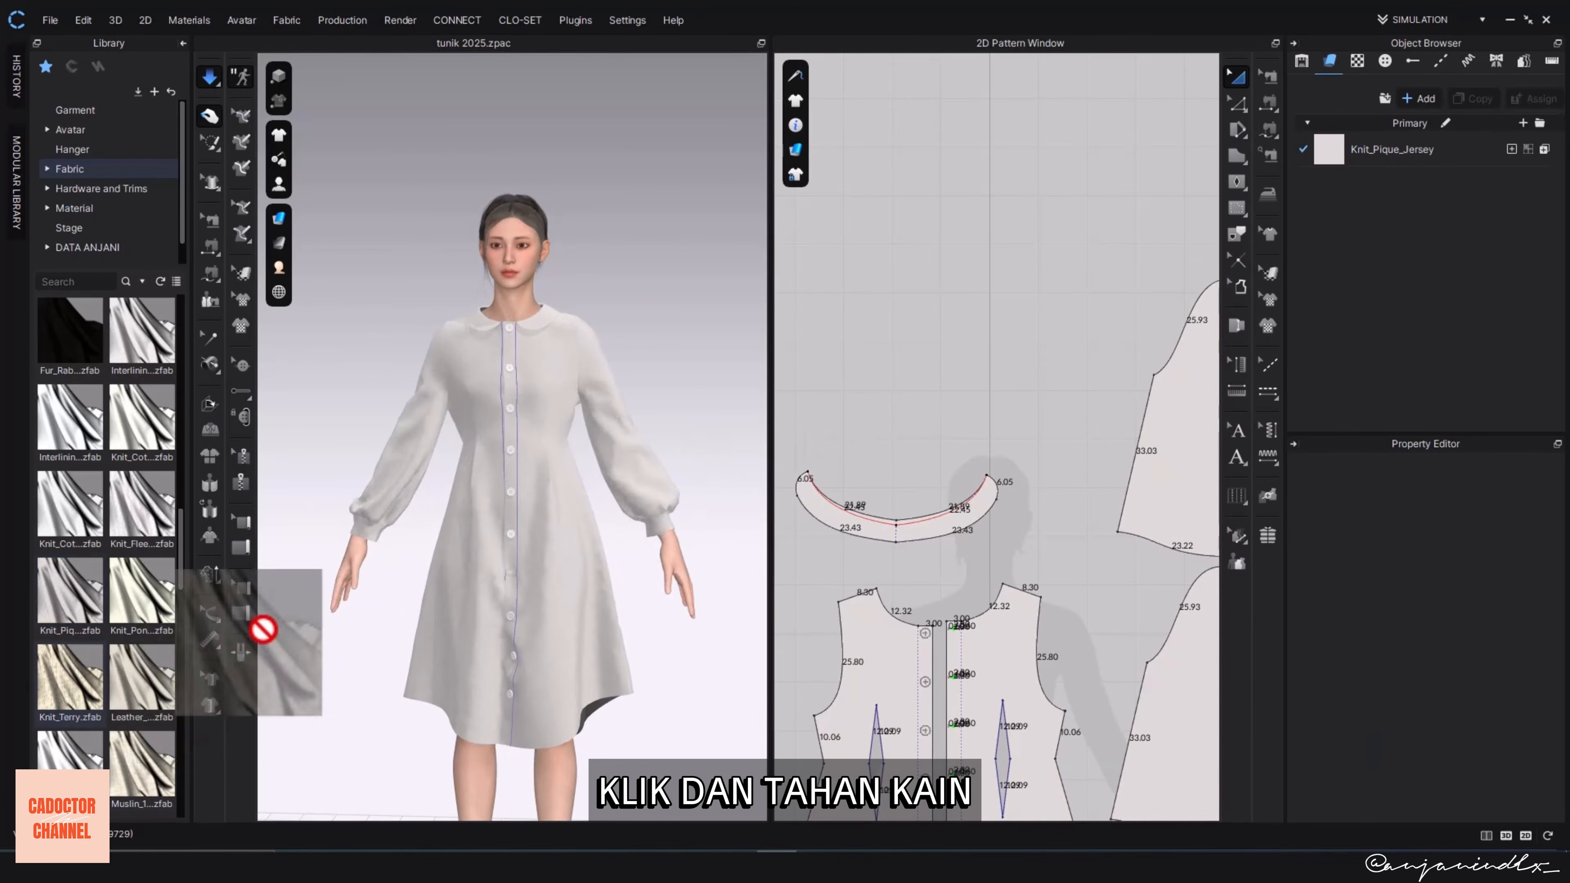
- Replace the tunic's fabric with Knit_Terry from the fabric library
{"action": "left_click_drag", "start_coordinate": [263, 629], "coordinate": [1327, 149]}
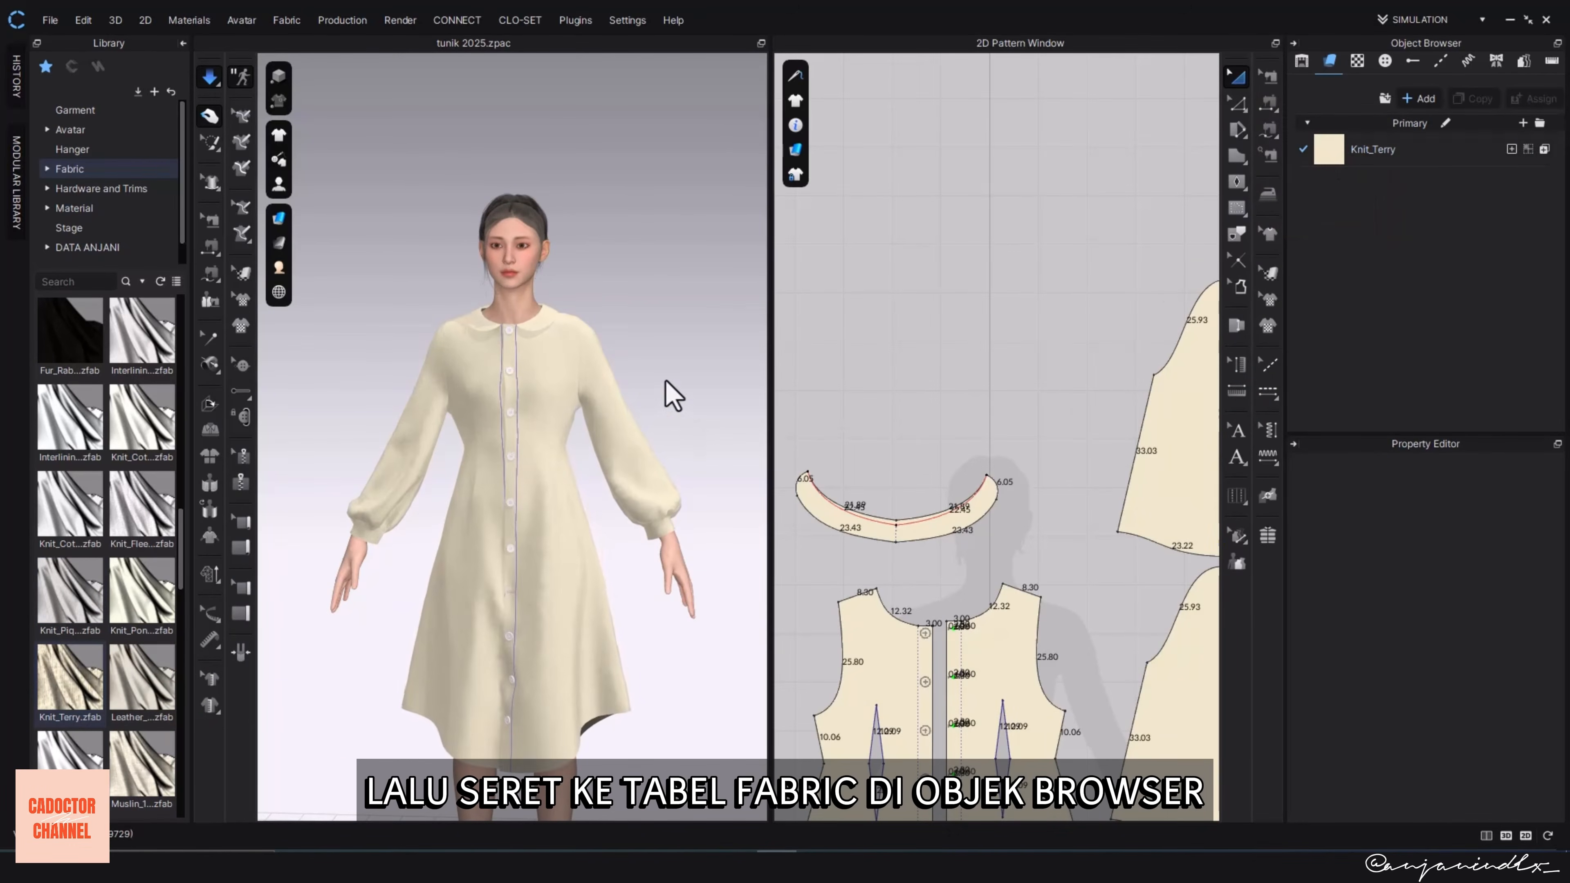
{"action": "scroll", "coordinate": [533, 434], "scroll_direction": "down", "scroll_amount": 3}
{"action": "right_click_drag", "start_coordinate": [534, 434], "coordinate": [575, 455]}
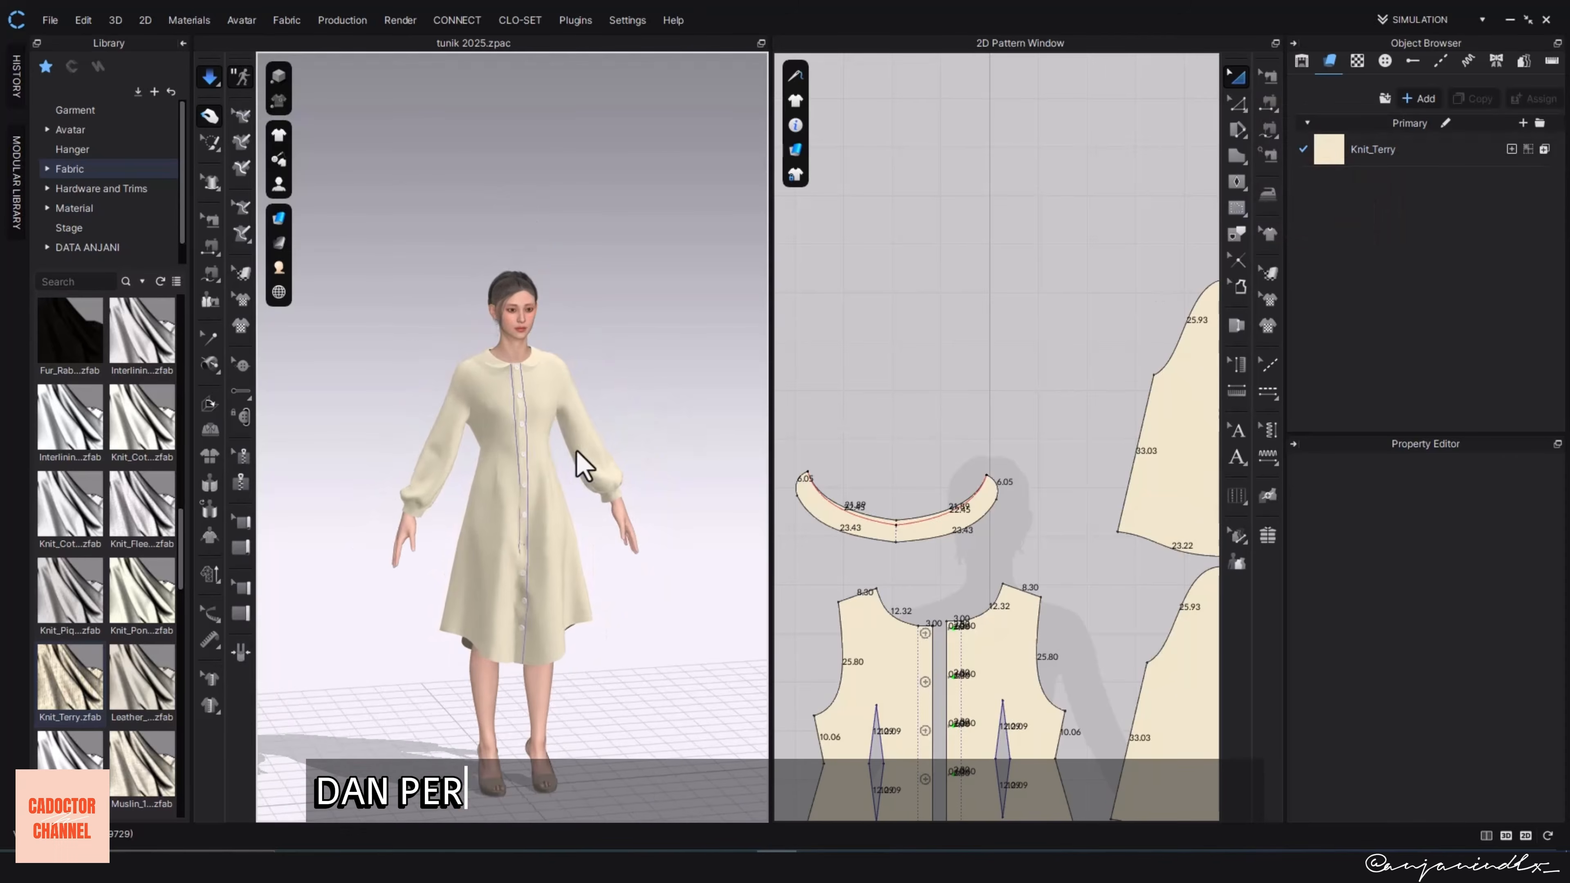
- Pull the fabric around the front placket's buttons during simulation to neaten the closure
{"action": "scroll", "coordinate": [567, 504], "scroll_direction": "up", "scroll_amount": 3}
{"action": "right_click", "coordinate": [506, 510]}
{"action": "left_click", "coordinate": [383, 286]}
{"action": "scroll", "coordinate": [585, 351], "scroll_direction": "up", "scroll_amount": 5}
{"action": "left_click", "coordinate": [685, 326]}
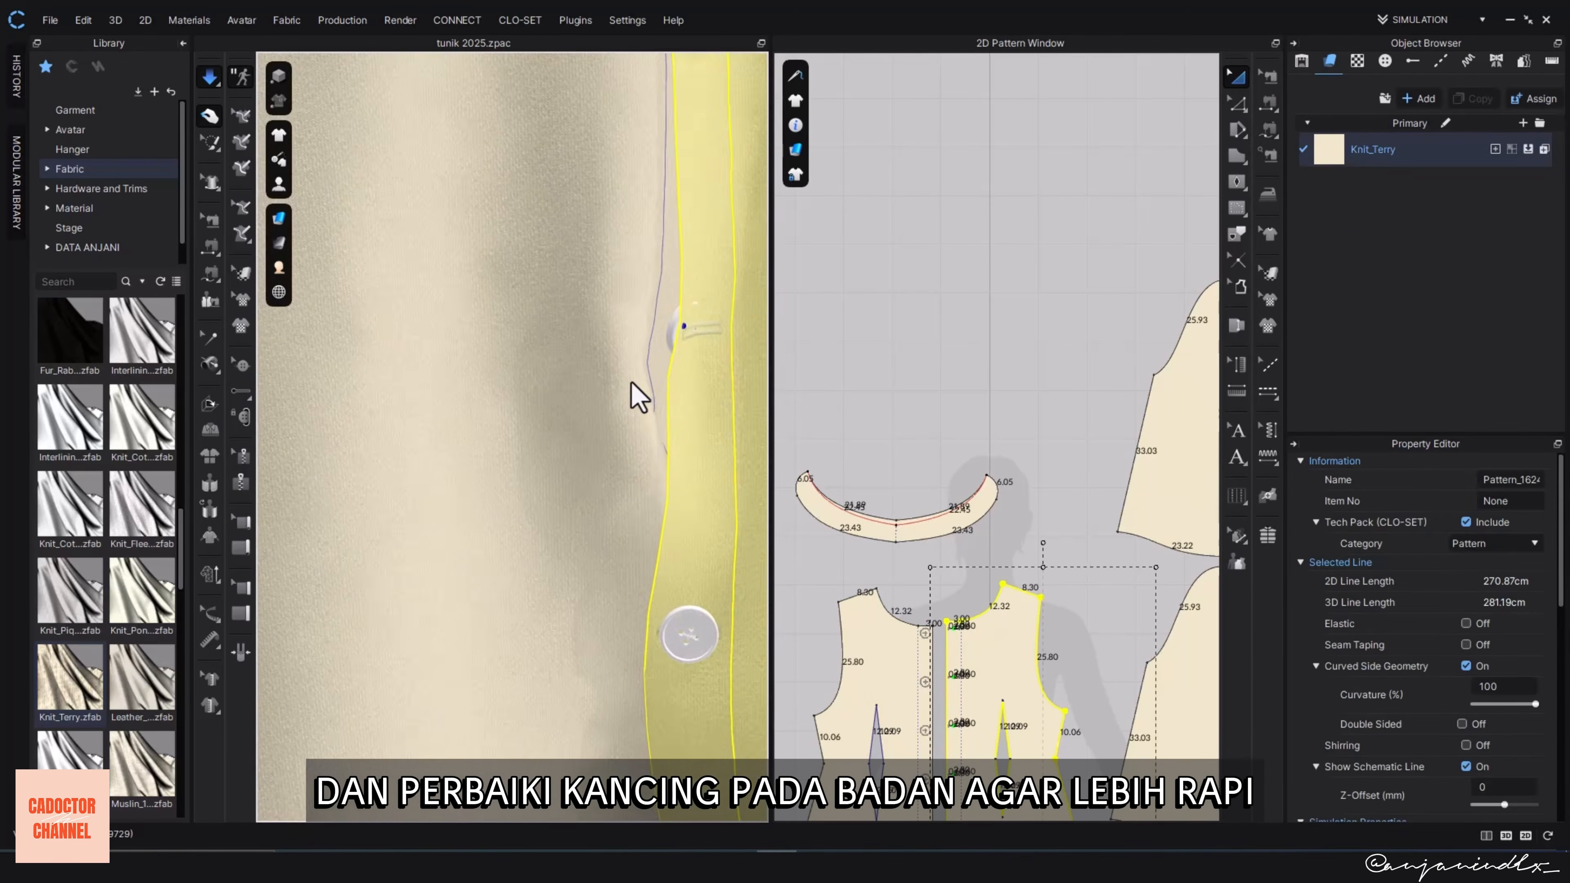
{"action": "left_click", "coordinate": [732, 360]}
{"action": "middle_click_drag", "start_coordinate": [732, 361], "coordinate": [489, 427]}
{"action": "scroll", "coordinate": [578, 417], "scroll_direction": "down", "scroll_amount": 6}
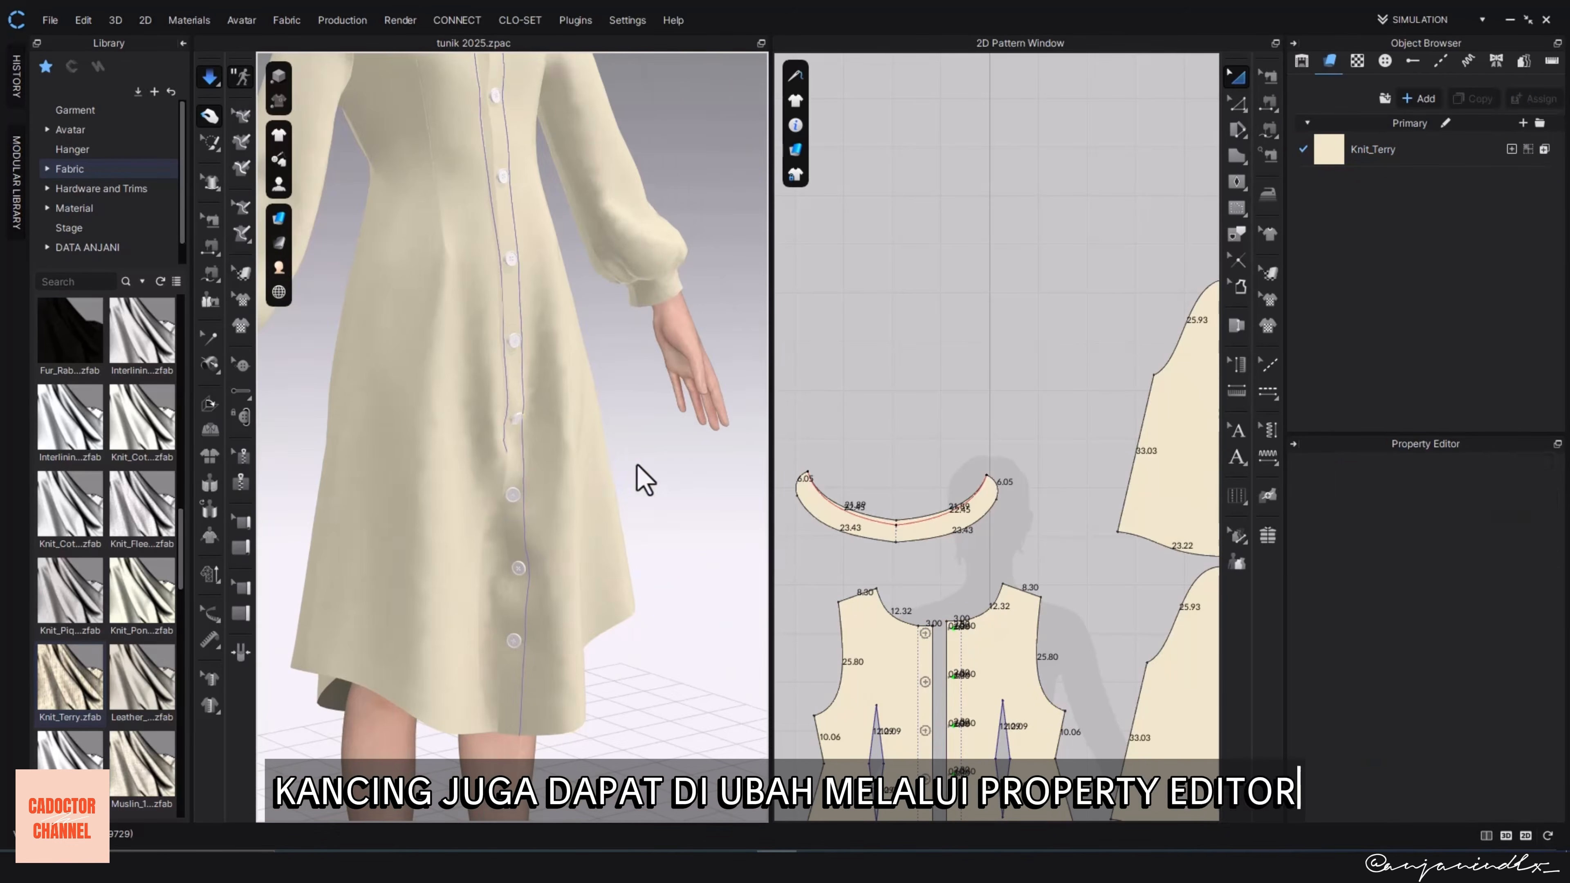
- Select the placket buttons and change the Default Button's shape to a rounded, pearl-like style
{"action": "scroll", "coordinate": [429, 274], "scroll_direction": "up", "scroll_amount": 3}
{"action": "left_click", "coordinate": [428, 274]}
{"action": "left_click", "coordinate": [428, 274]}
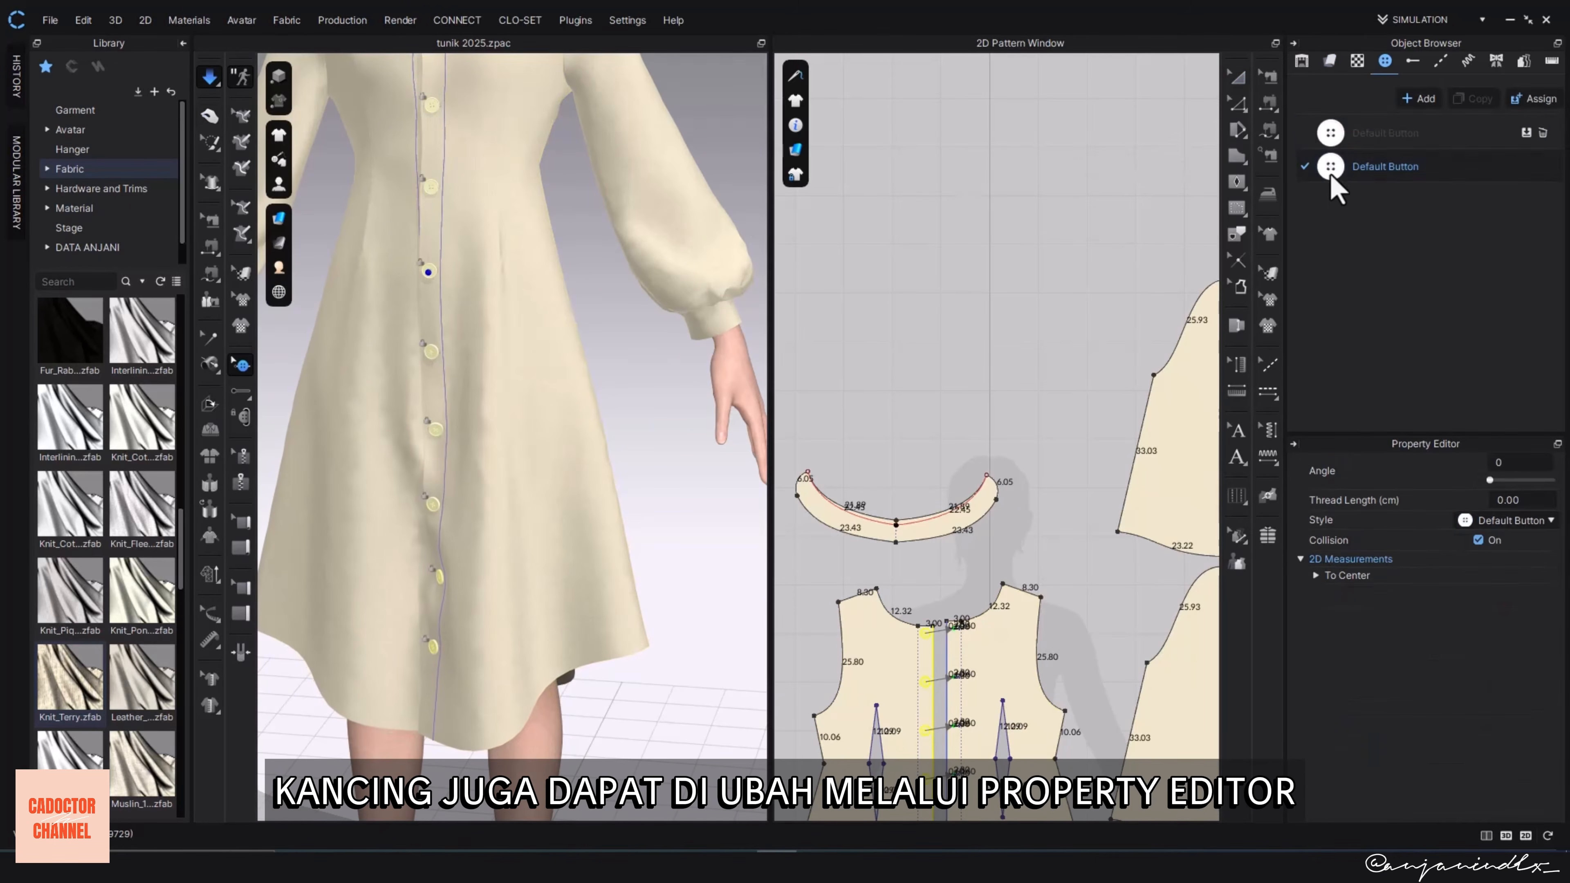
{"action": "left_click", "coordinate": [1515, 586]}
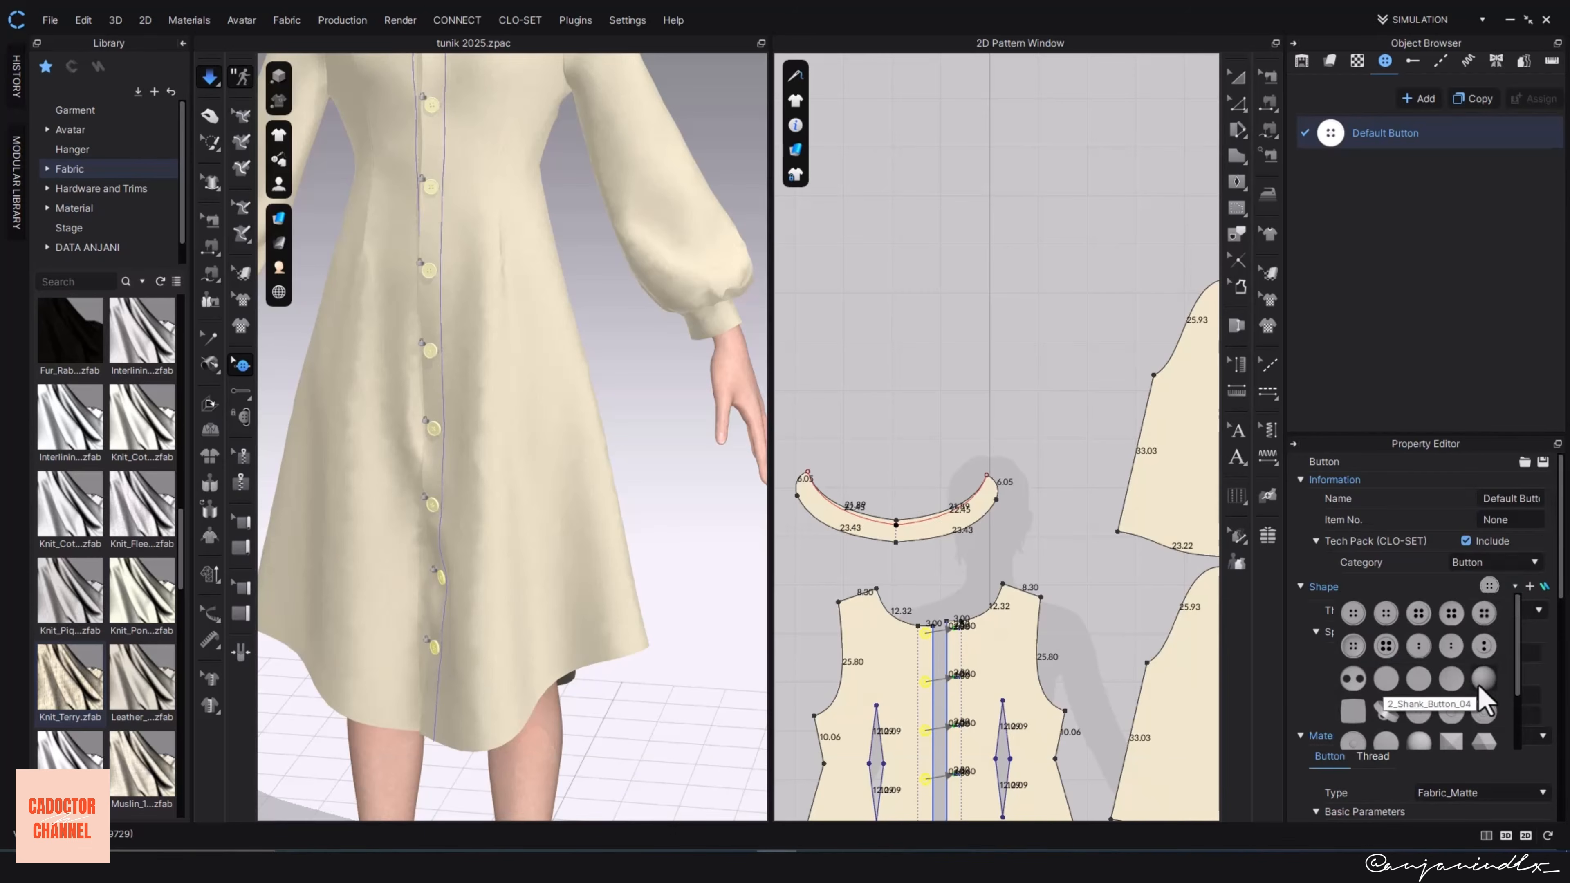
{"action": "left_click", "coordinate": [1453, 710]}
{"action": "left_click", "coordinate": [671, 478]}
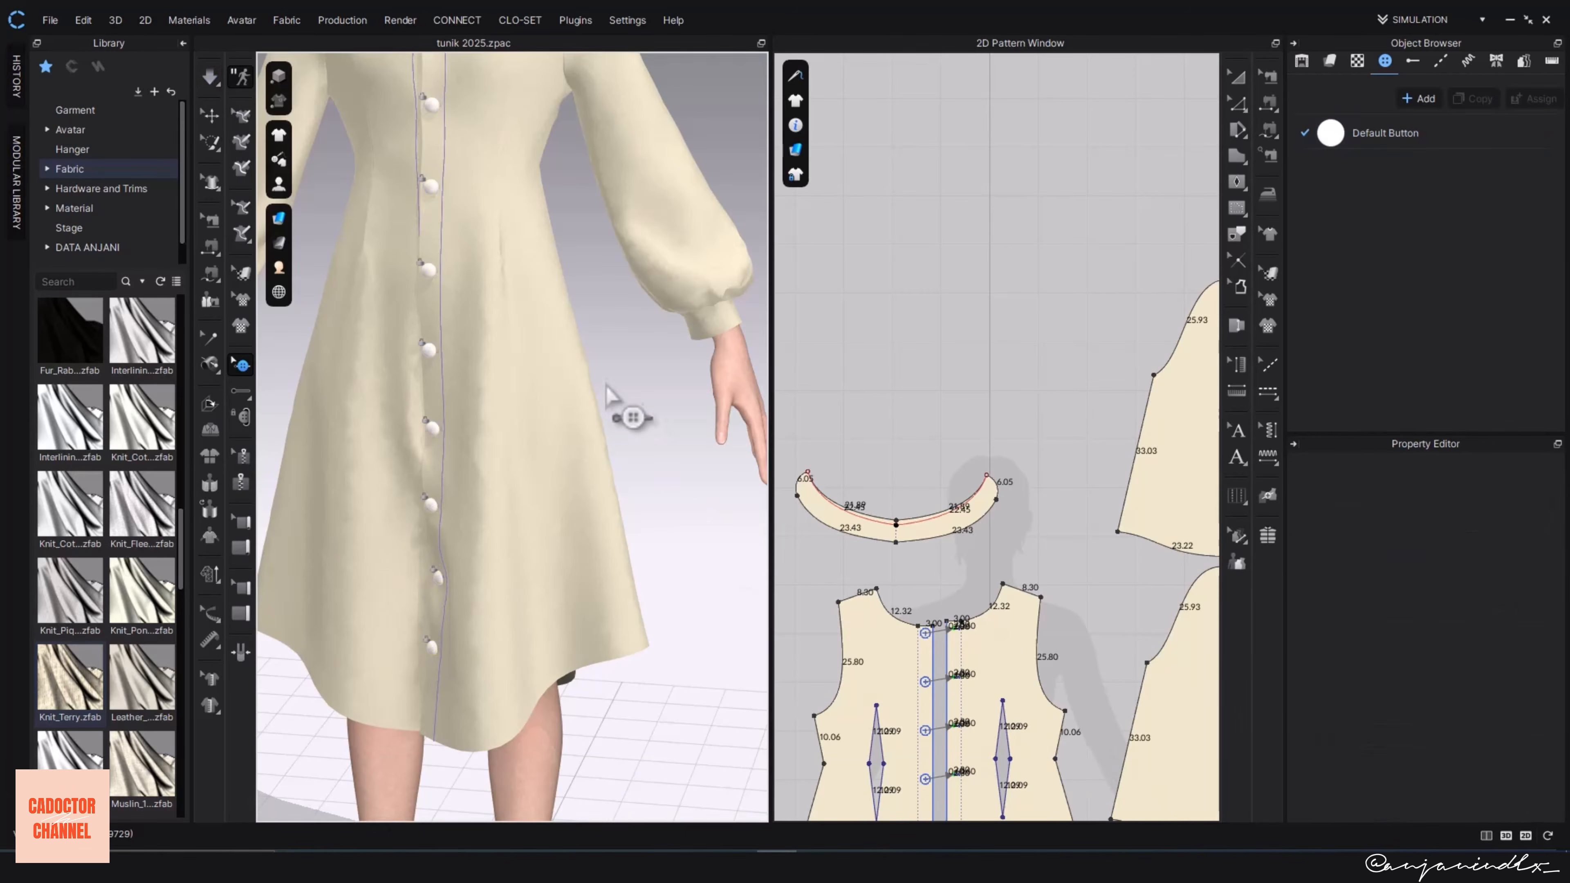
- Set the Knit_Terry fabric's color to a red swatch from the Coloro 3500 palette
{"action": "middle_click_drag", "start_coordinate": [612, 260], "coordinate": [572, 425]}
{"action": "middle_click_drag", "start_coordinate": [380, 386], "coordinate": [445, 445]}
{"action": "left_click", "coordinate": [1328, 61]}
{"action": "left_click", "coordinate": [1372, 149]}
{"action": "scroll", "coordinate": [1422, 618], "scroll_direction": "down", "scroll_amount": 5}
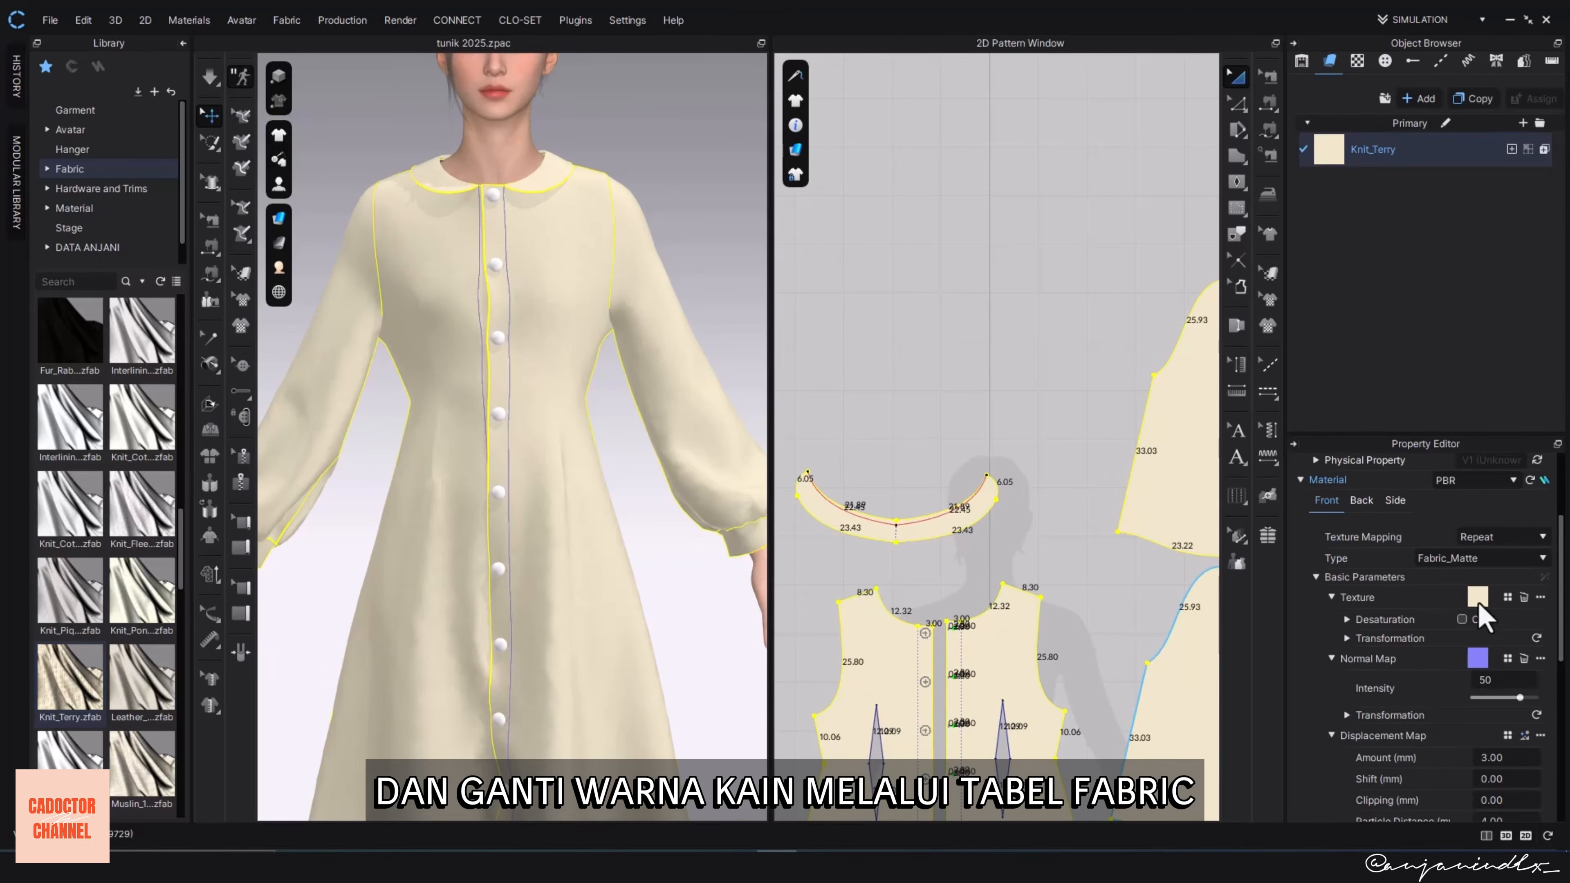
{"action": "left_click", "coordinate": [1539, 717]}
{"action": "left_click", "coordinate": [1054, 405]}
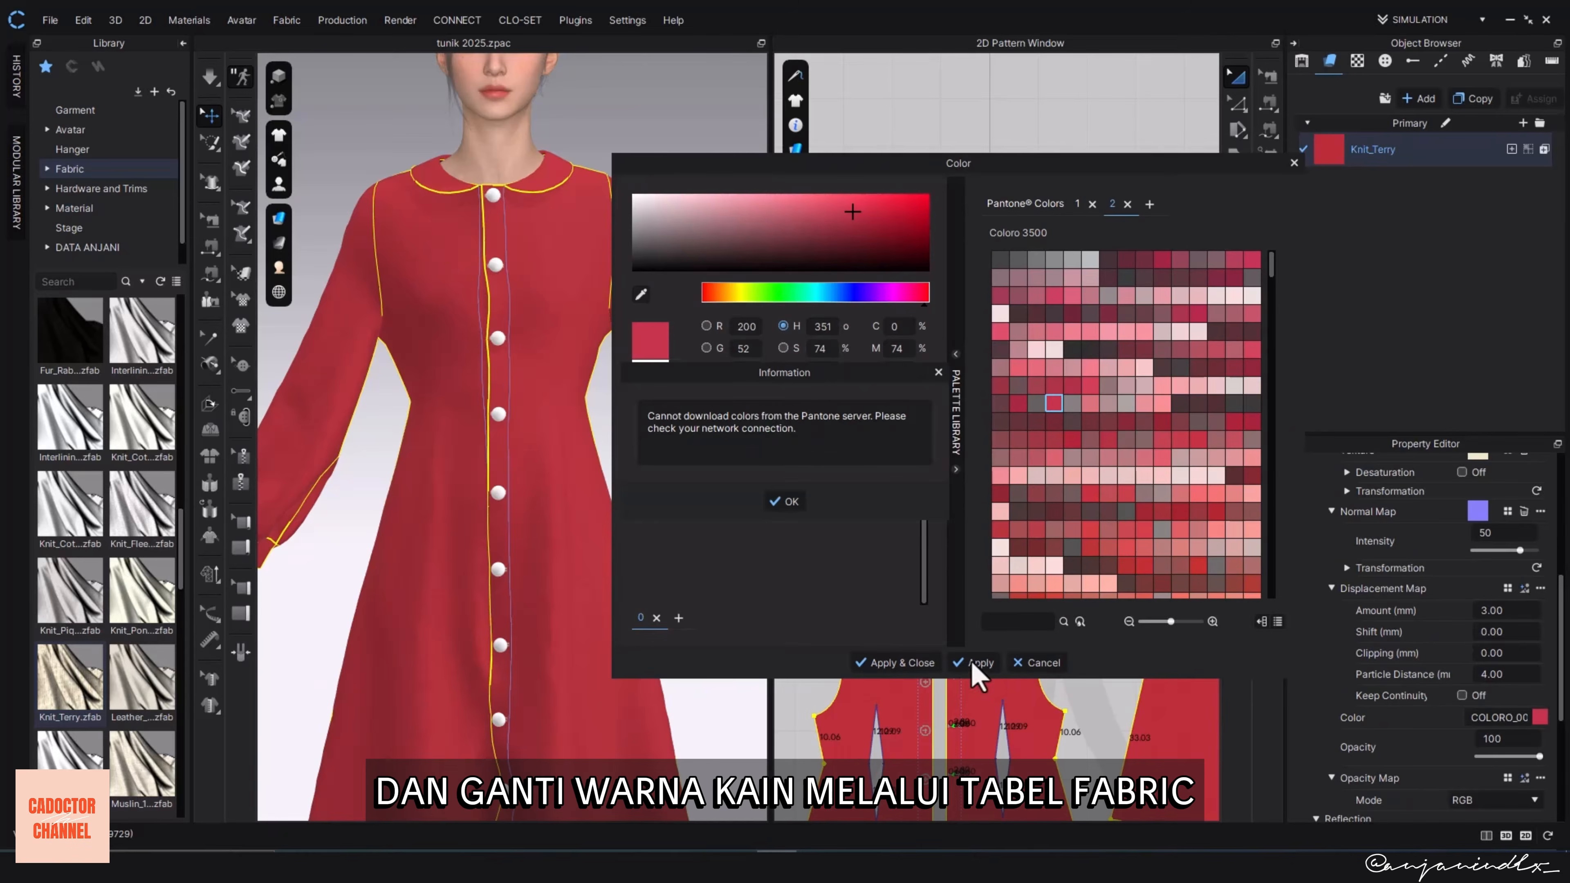
{"action": "left_click", "coordinate": [800, 502]}
- Try yellow, teal and blue Coloro 3500 swatches as the Knit_Terry fabric's color
{"action": "left_click", "coordinate": [1018, 547]}
{"action": "scroll", "coordinate": [1126, 425], "scroll_direction": "down", "scroll_amount": 20}
{"action": "left_click", "coordinate": [996, 580]}
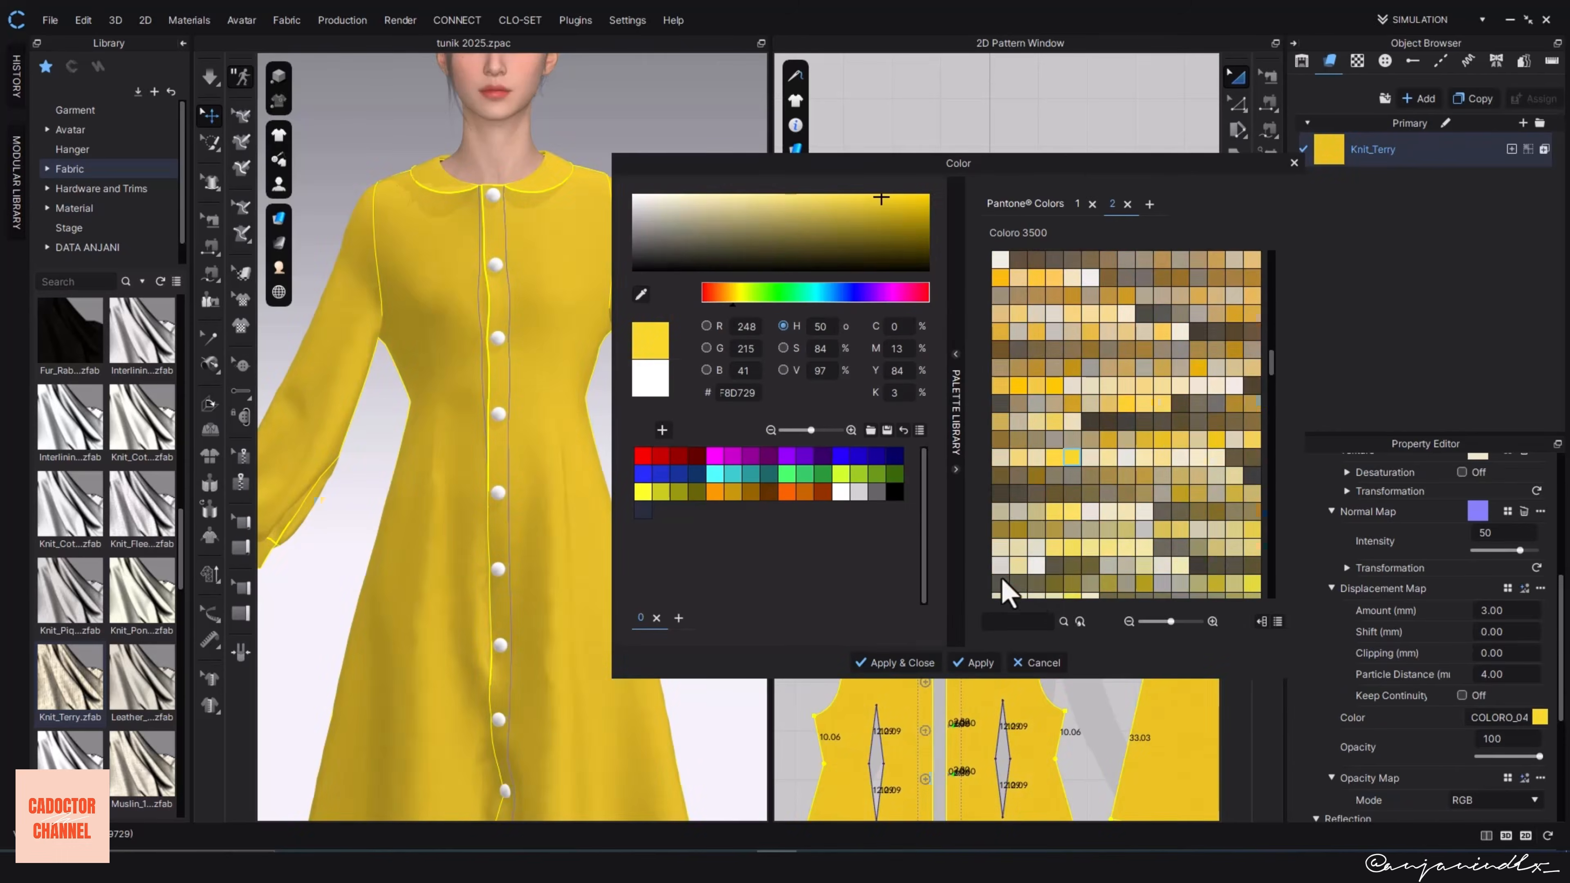
{"action": "scroll", "coordinate": [1127, 425], "scroll_direction": "down", "scroll_amount": 20}
{"action": "left_click", "coordinate": [1126, 439]}
{"action": "left_click", "coordinate": [1108, 420]}
{"action": "left_click", "coordinate": [799, 198]}
{"action": "left_click", "coordinate": [1064, 417]}
{"action": "scroll", "coordinate": [1051, 424], "scroll_direction": "down", "scroll_amount": 7}
{"action": "left_click", "coordinate": [1019, 477]}
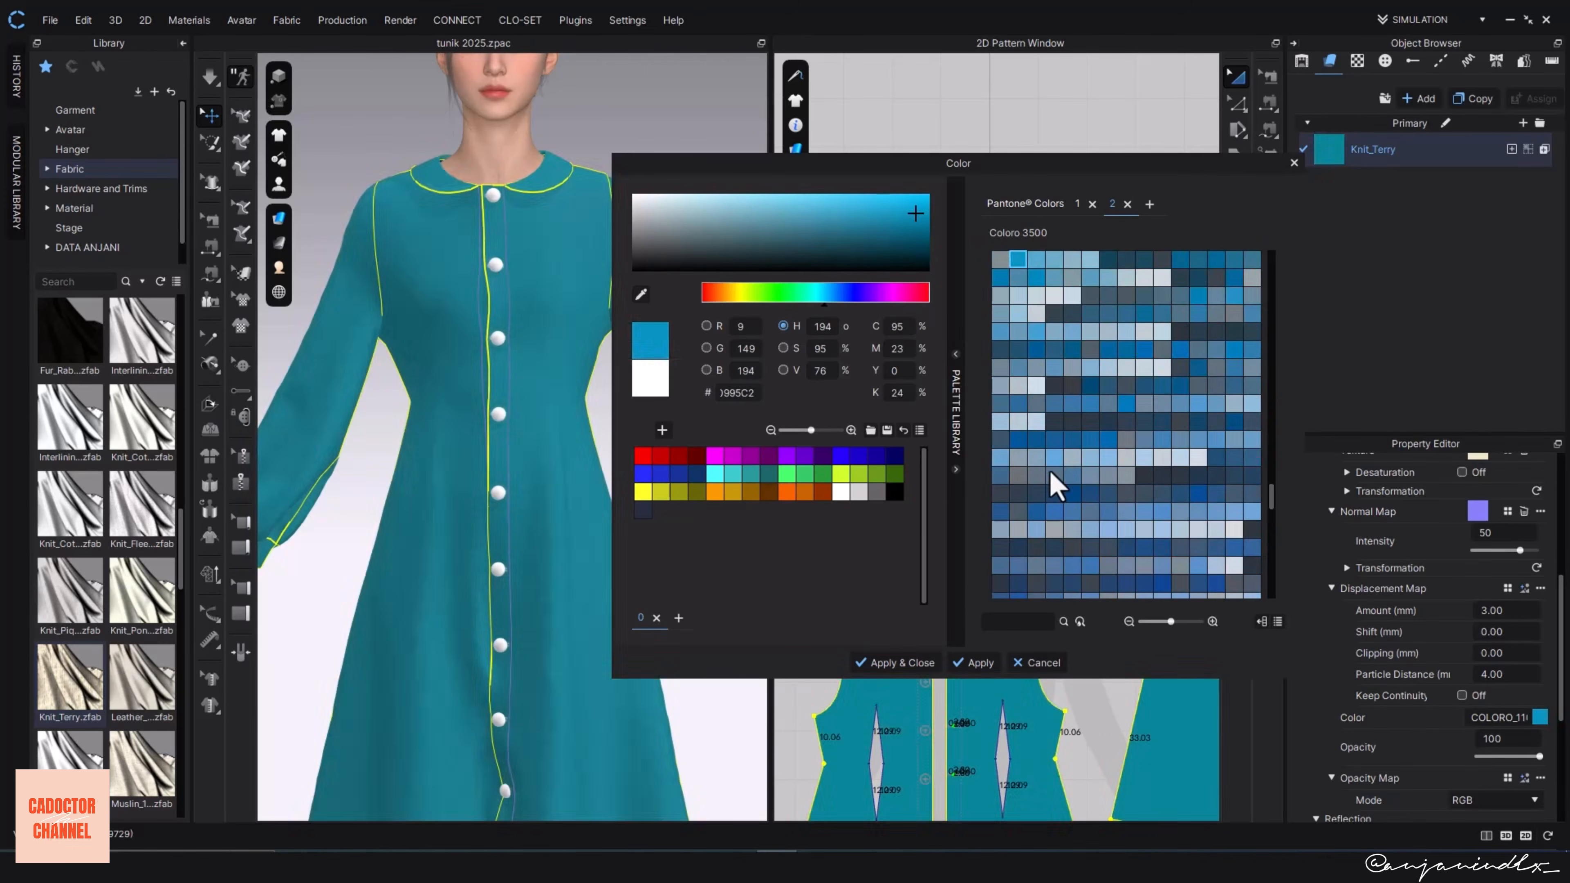
- Set the Knit_Terry fabric's color to light blue 74CEFF
{"action": "scroll", "coordinate": [1052, 477], "scroll_direction": "up", "scroll_amount": 3}
{"action": "left_click", "coordinate": [1112, 361]}
{"action": "scroll", "coordinate": [1115, 361], "scroll_direction": "down", "scroll_amount": 2}
{"action": "left_click", "coordinate": [1125, 511]}
{"action": "left_click", "coordinate": [787, 208]}
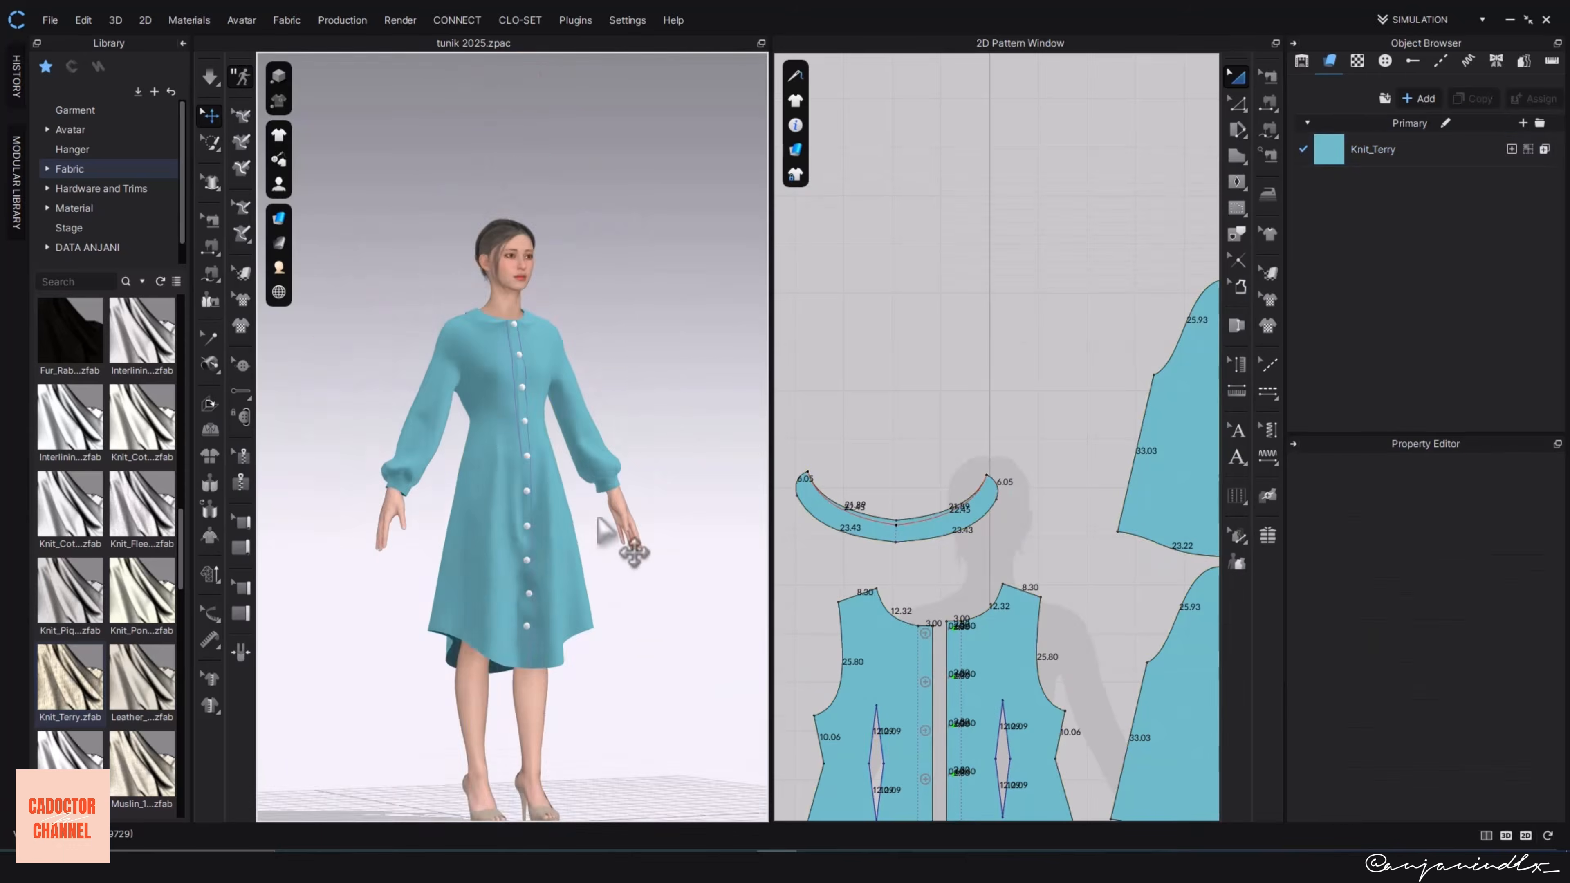
- Match the Default Button's color to the blue tunic by sampling the garment with the eyedropper
{"action": "left_click", "coordinate": [1328, 133]}
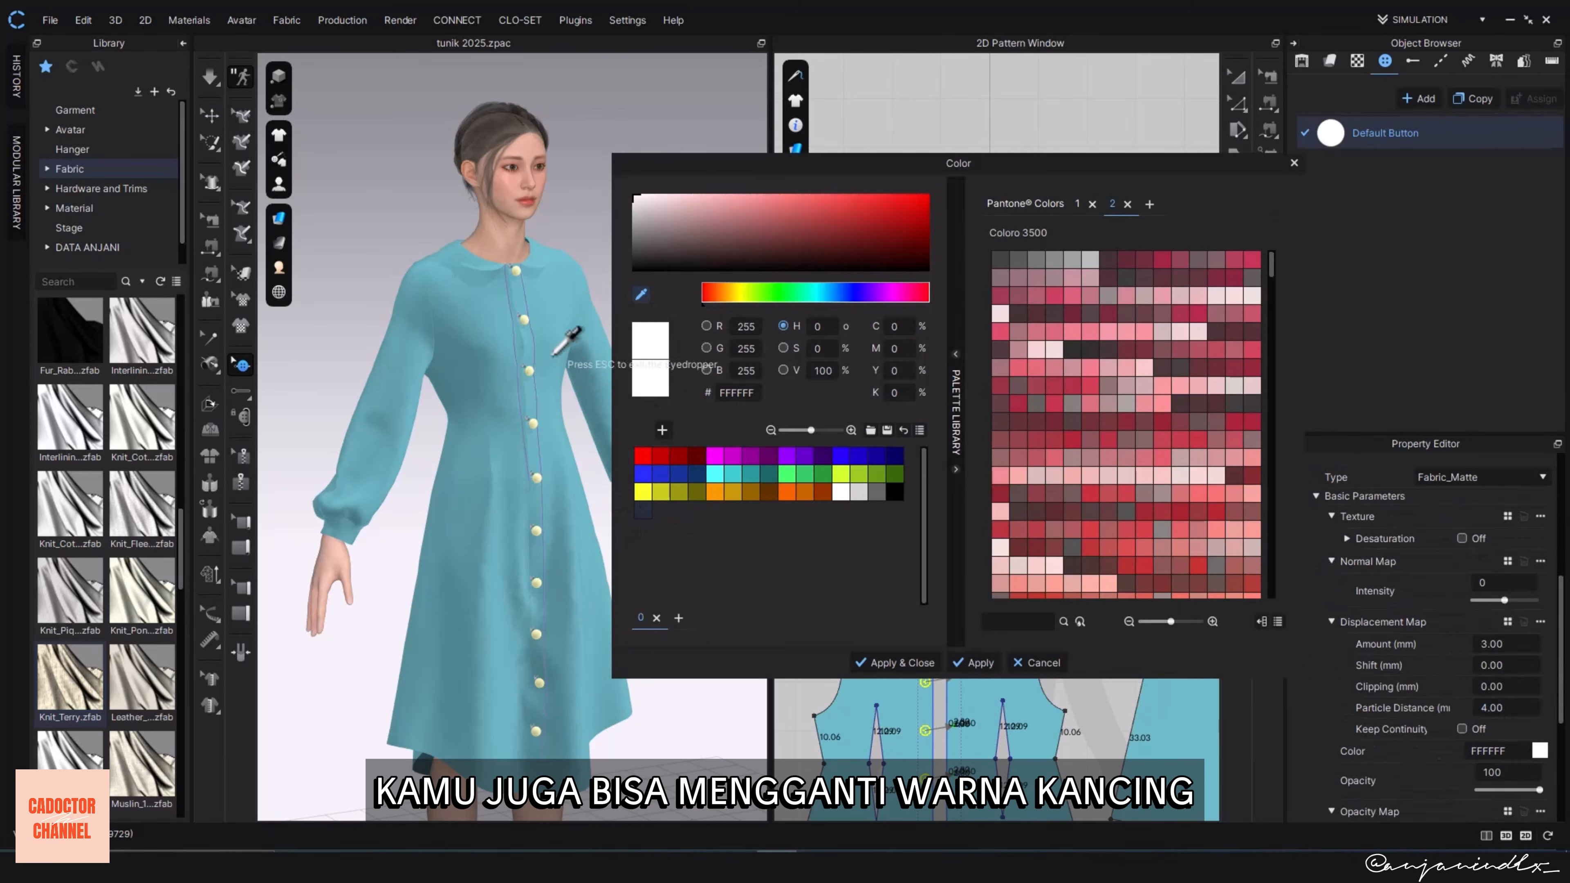
{"action": "left_click", "coordinate": [509, 372]}
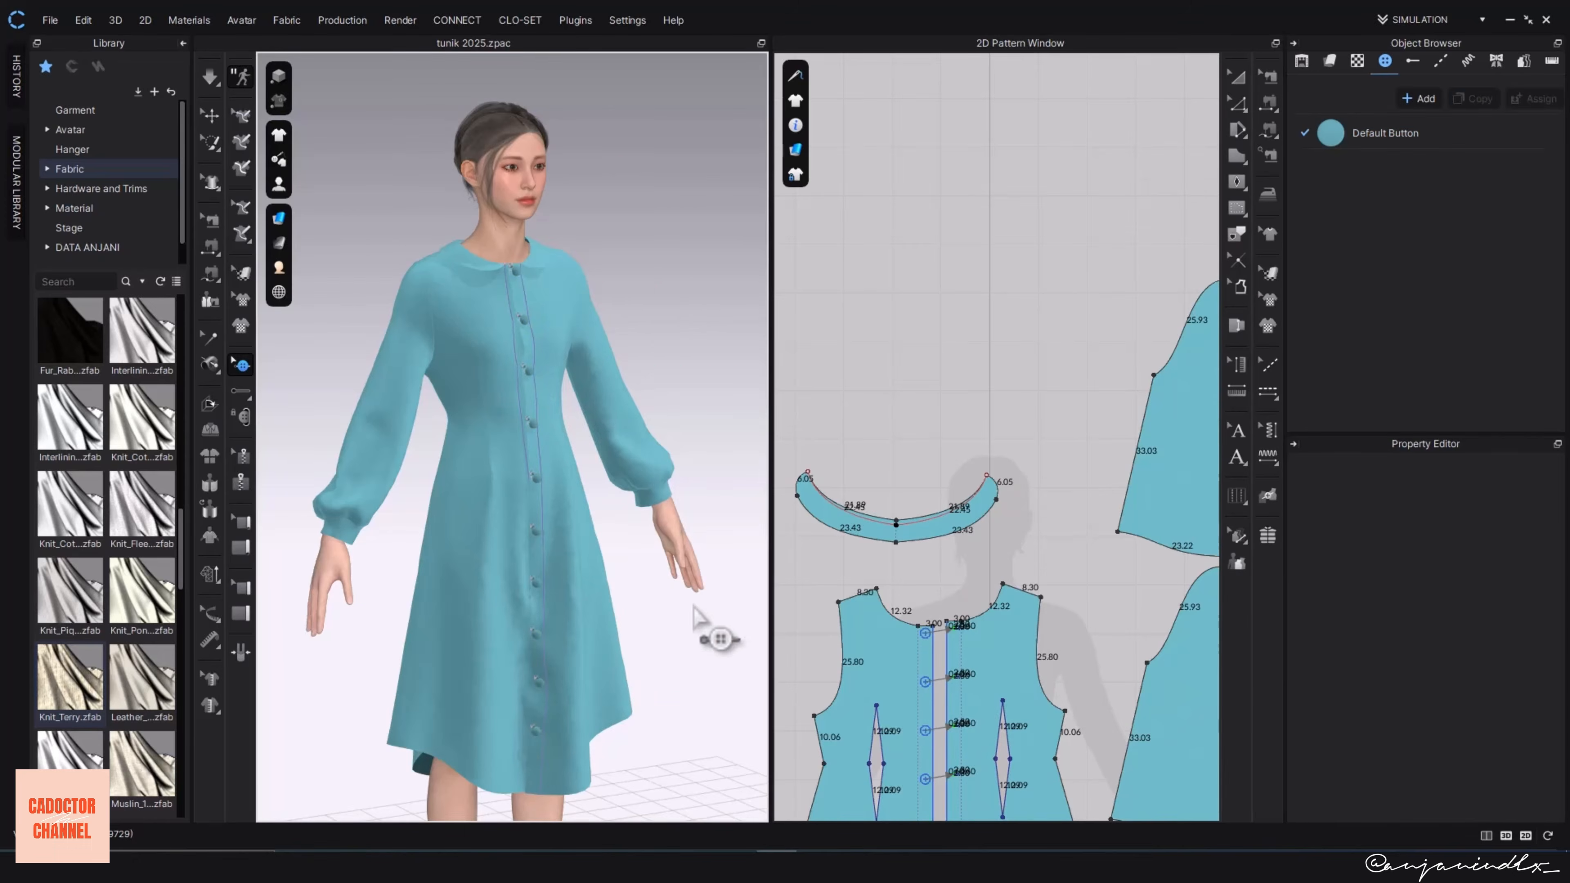
{"action": "key", "text": "2"}
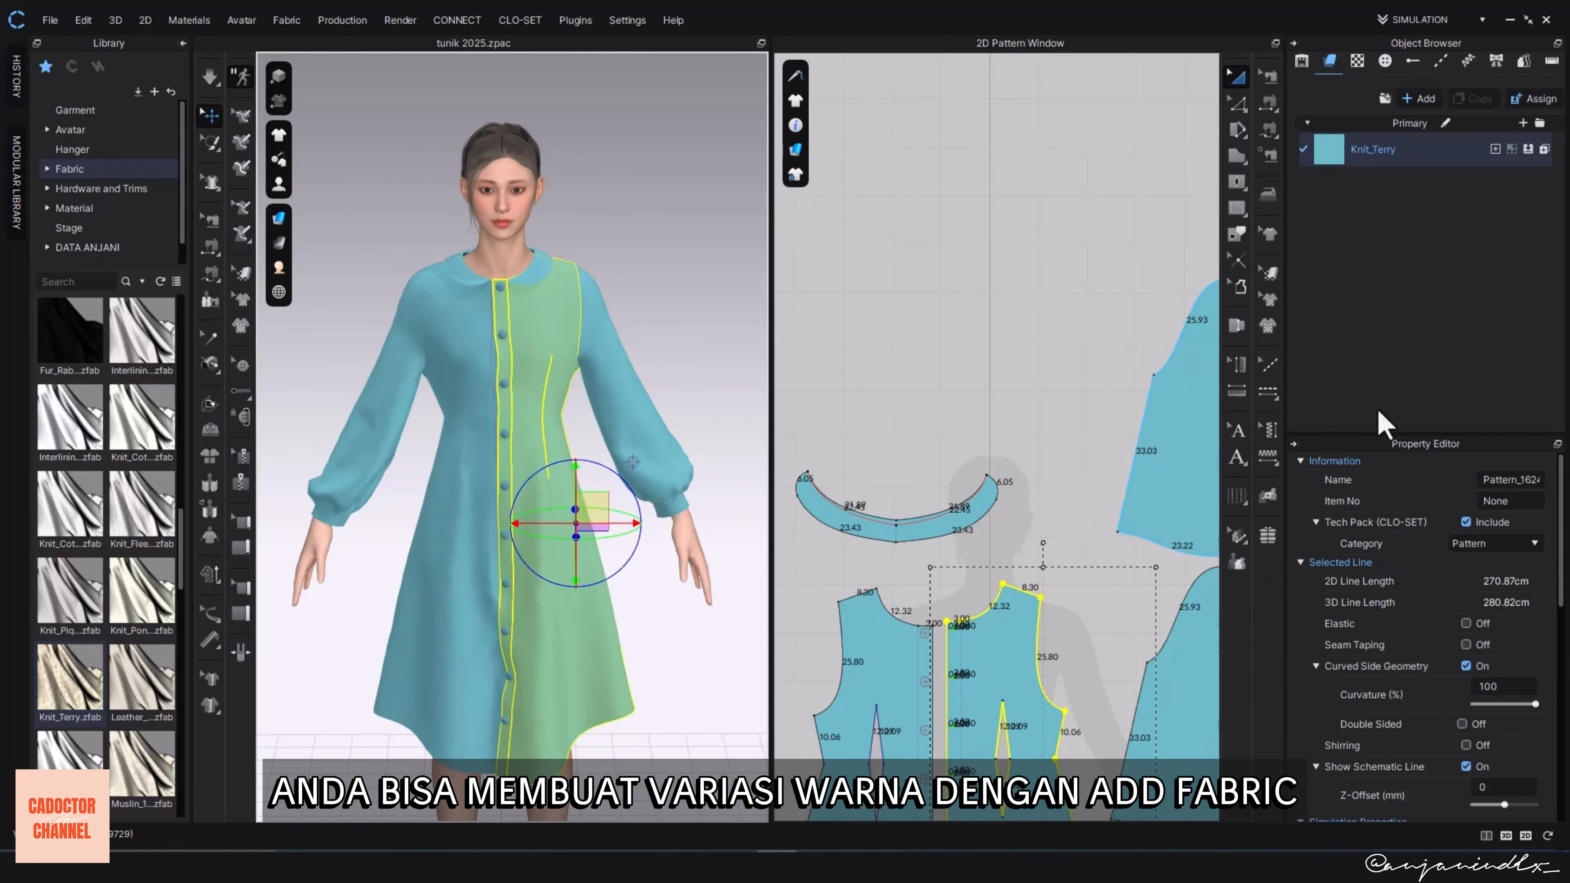
- Add a second fabric, load Knit_Terry from the library into it and set its color to White
{"action": "left_click", "coordinate": [1372, 150]}
{"action": "left_click", "coordinate": [1415, 99]}
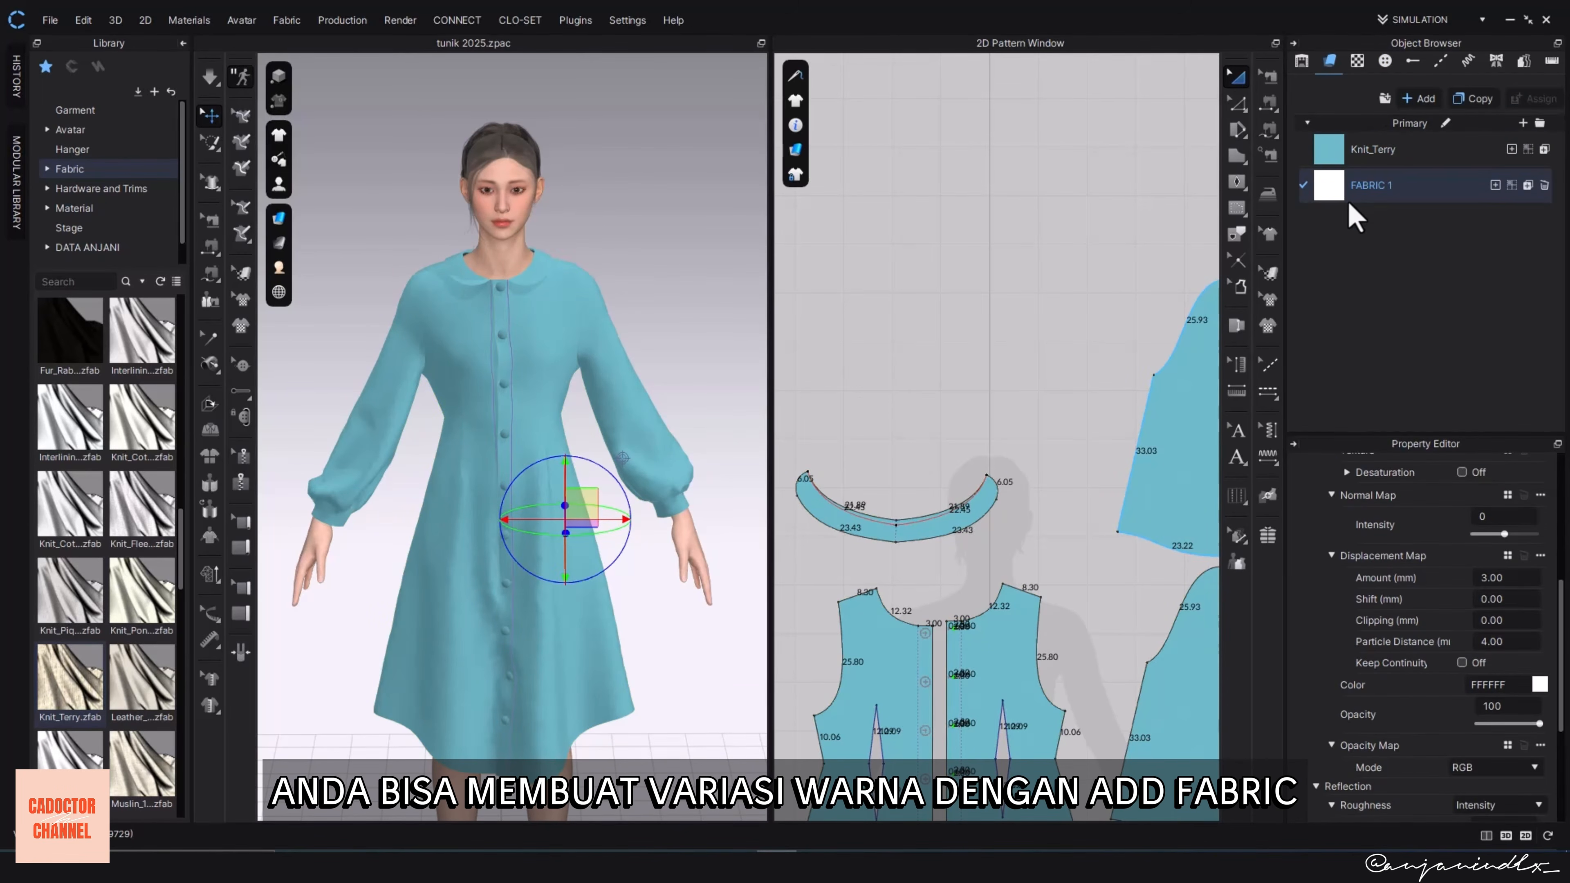
{"action": "left_click_drag", "start_coordinate": [92, 711], "coordinate": [1329, 192]}
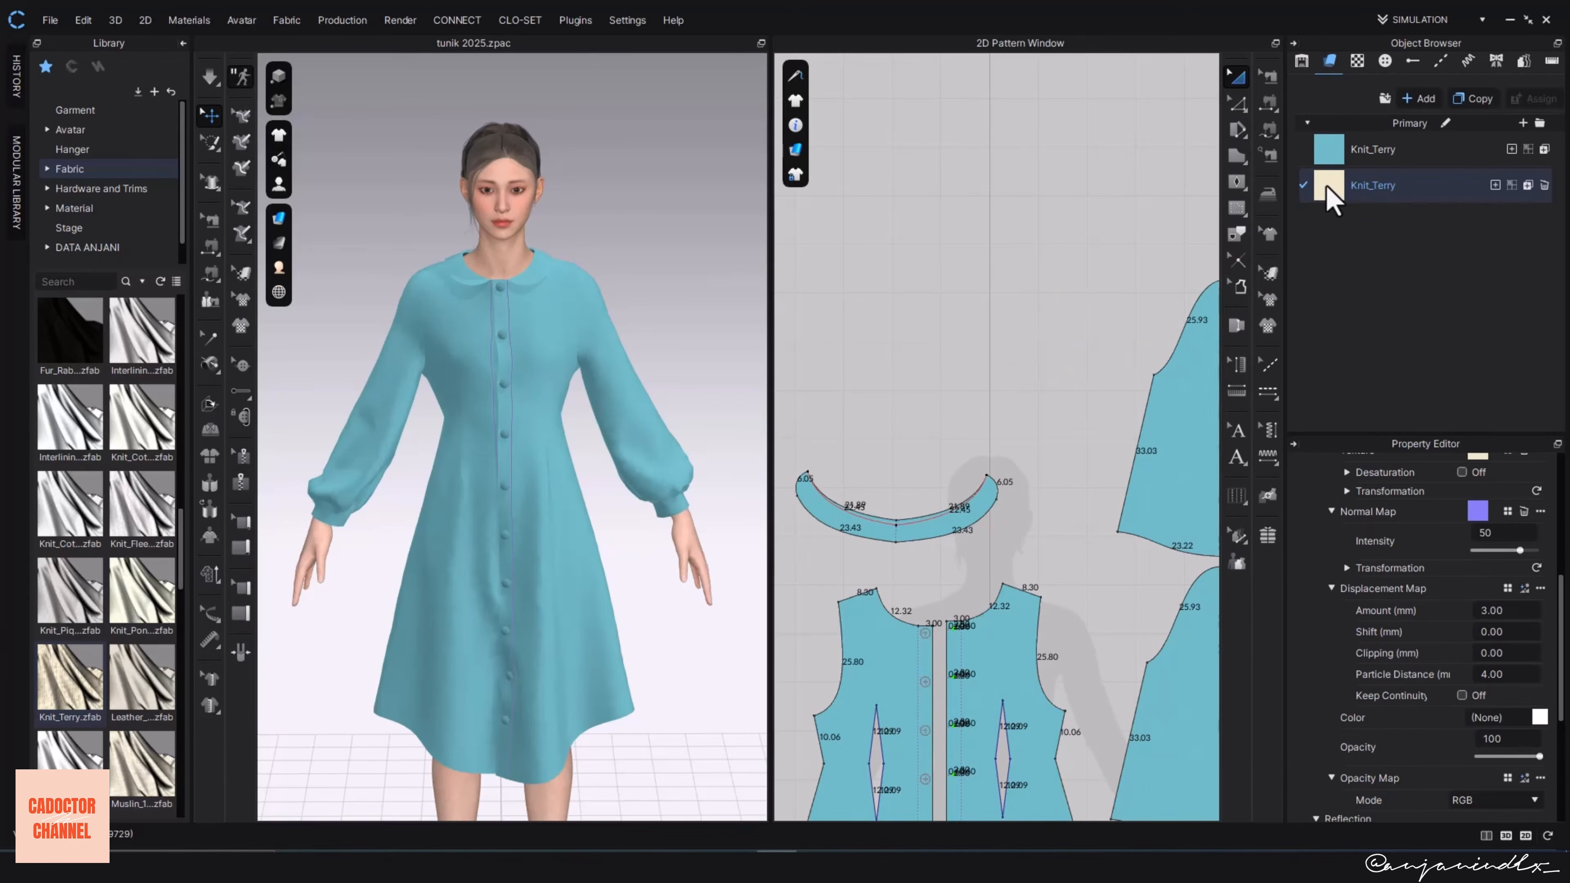
{"action": "left_click", "coordinate": [1539, 717]}
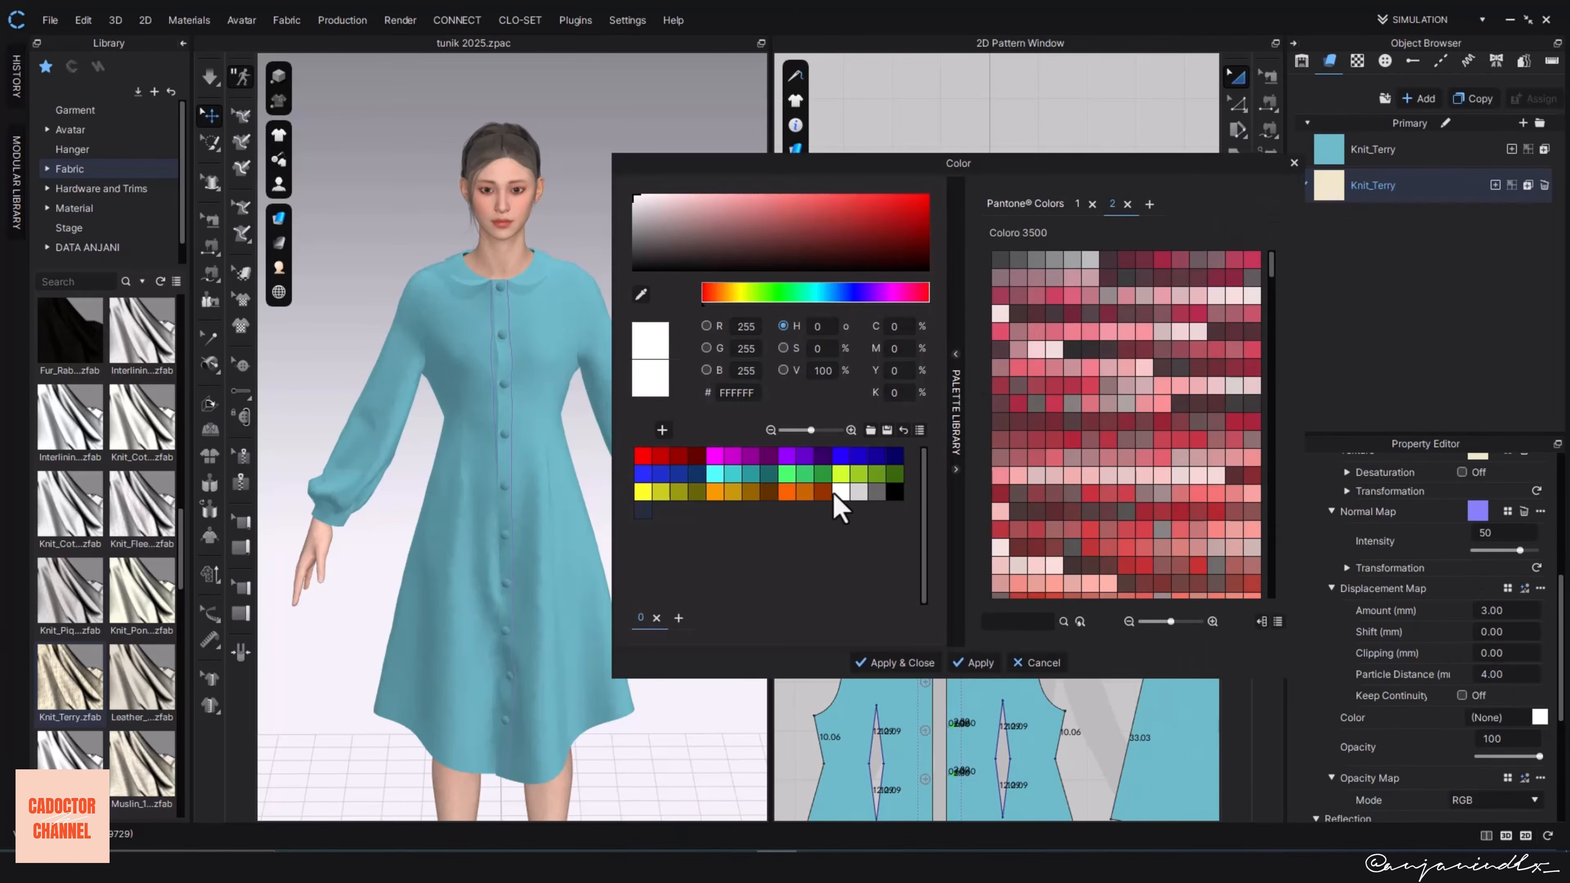
{"action": "left_click", "coordinate": [970, 663]}
- Assign the second Knit_Terry fabric to the avatar's left front, the collar, the right sleeve and the left cuff
{"action": "left_click_drag", "start_coordinate": [1329, 257], "coordinate": [1326, 314]}
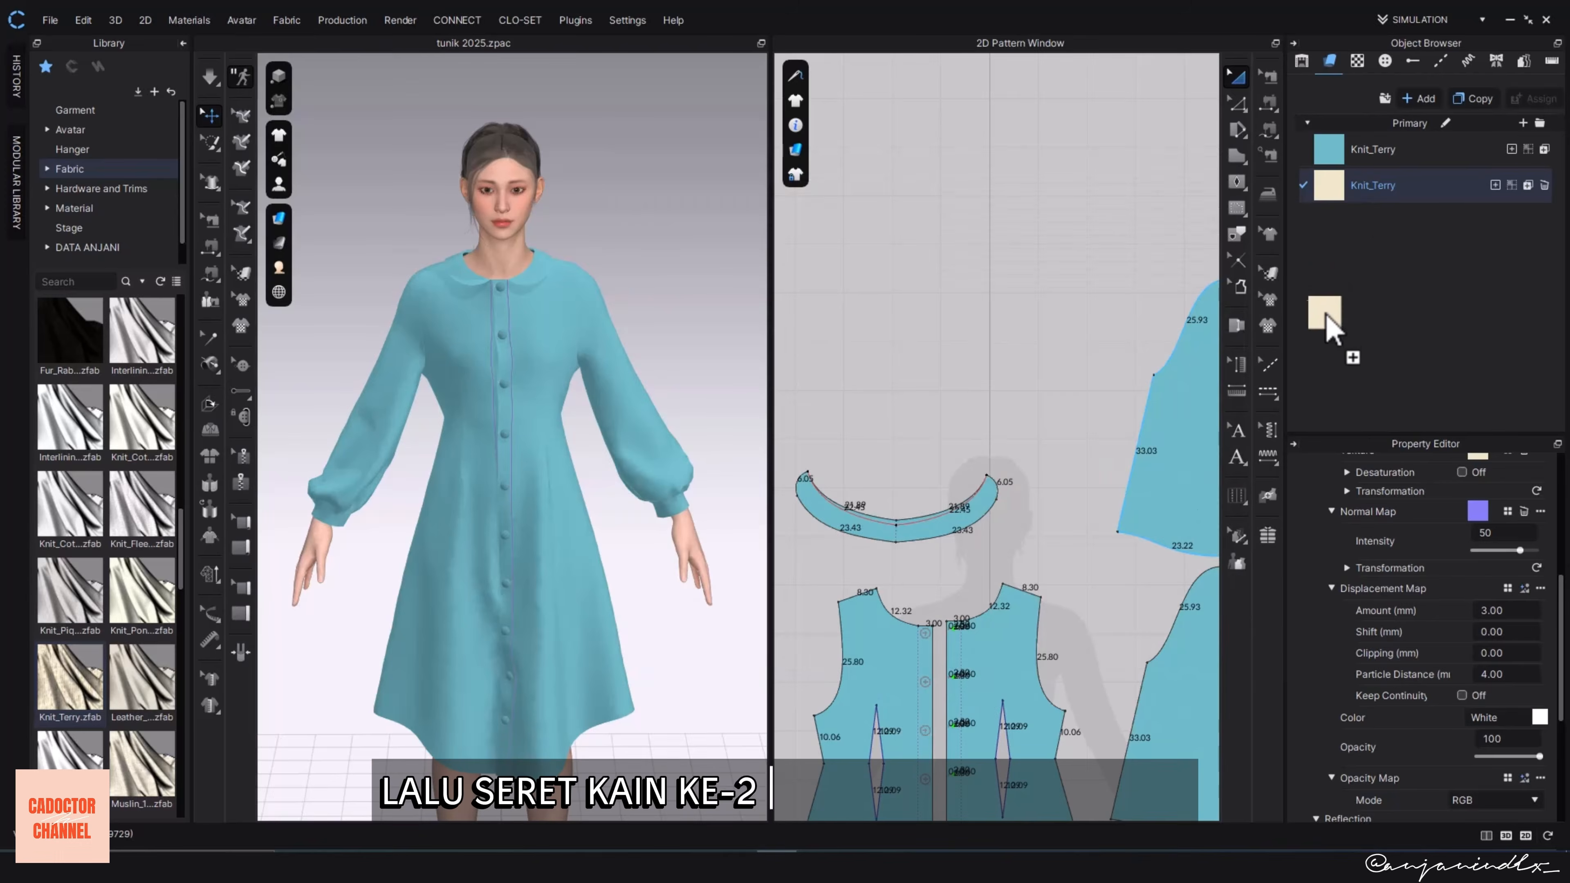
{"action": "left_click_drag", "start_coordinate": [547, 574], "coordinate": [563, 565]}
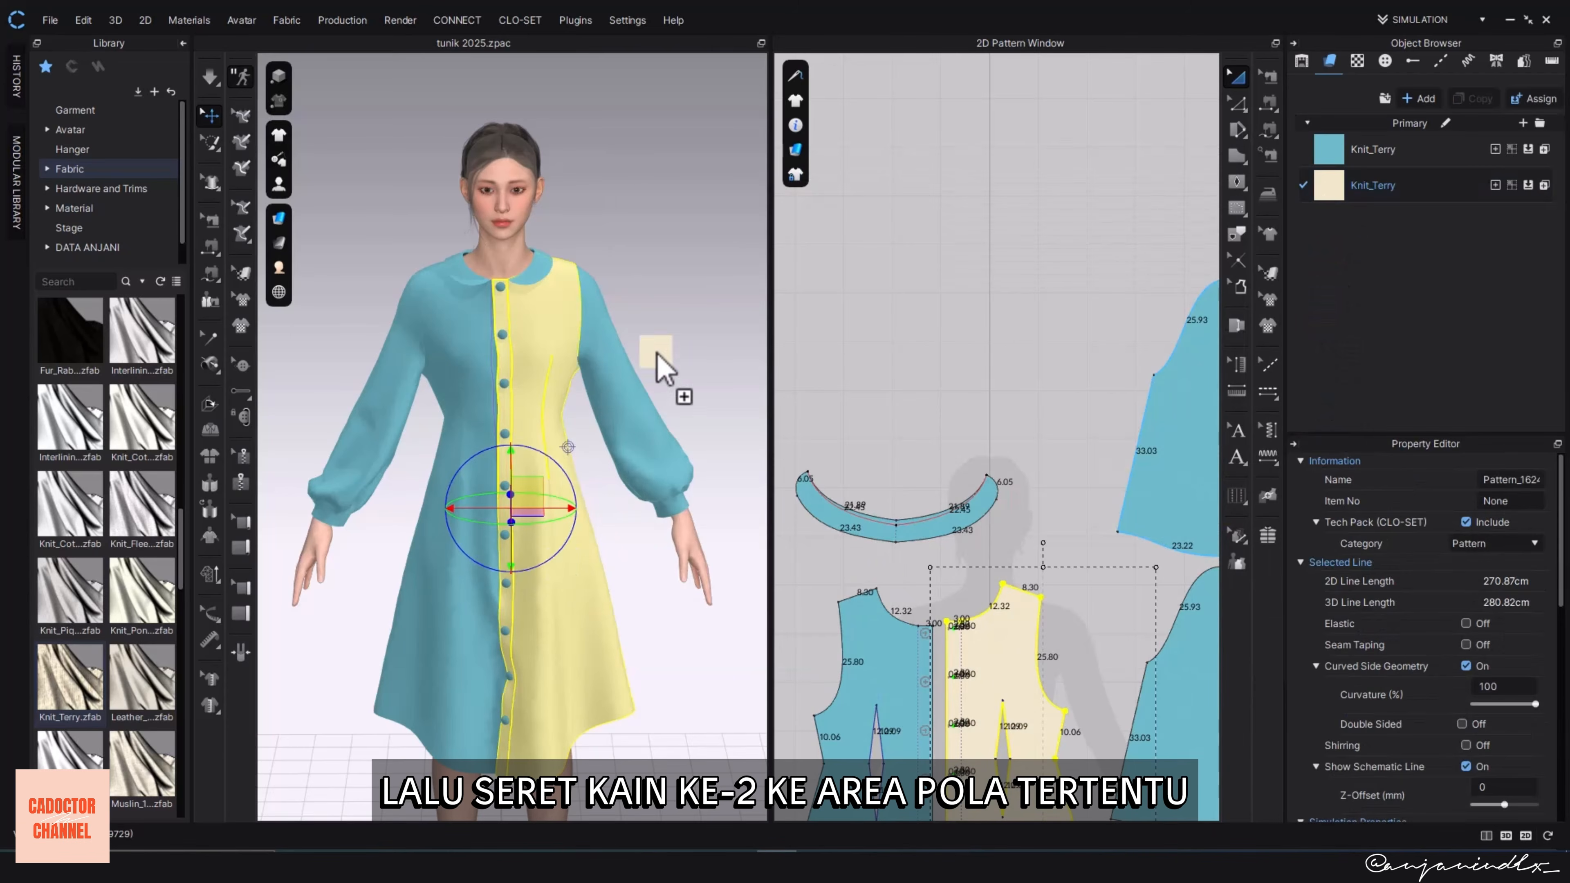
{"action": "left_click_drag", "start_coordinate": [1328, 184], "coordinate": [377, 396]}
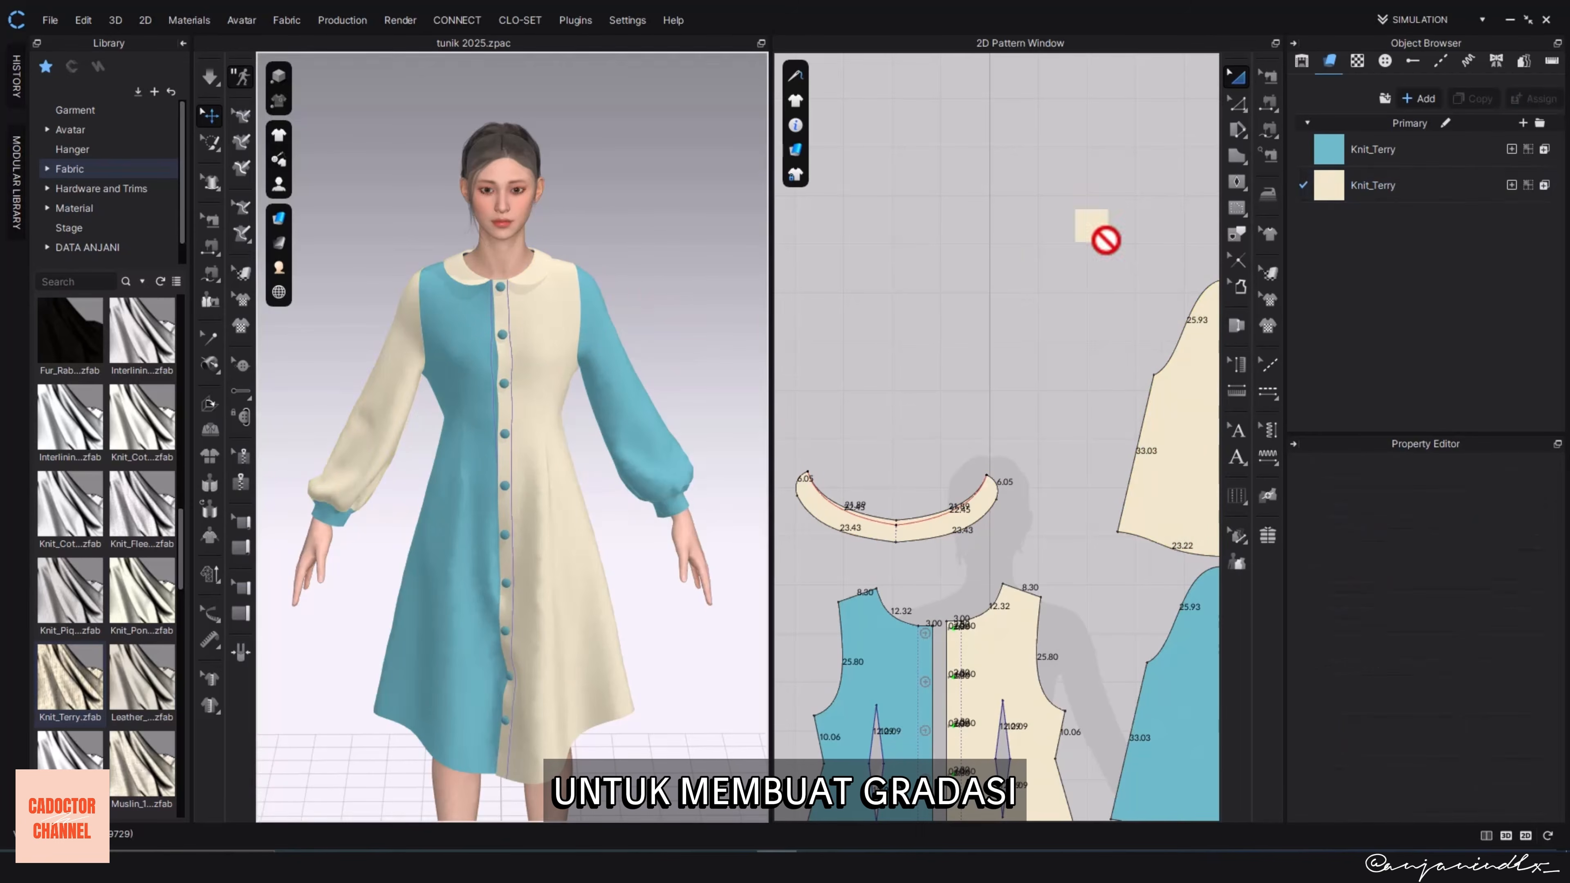
{"action": "right_click_drag", "start_coordinate": [704, 437], "coordinate": [665, 372]}
{"action": "key", "text": "2"}
- Recolor the first Knit_Terry fabric with a pale lilac swatch from the Coloro 3500 palette
{"action": "left_click", "coordinate": [1356, 149]}
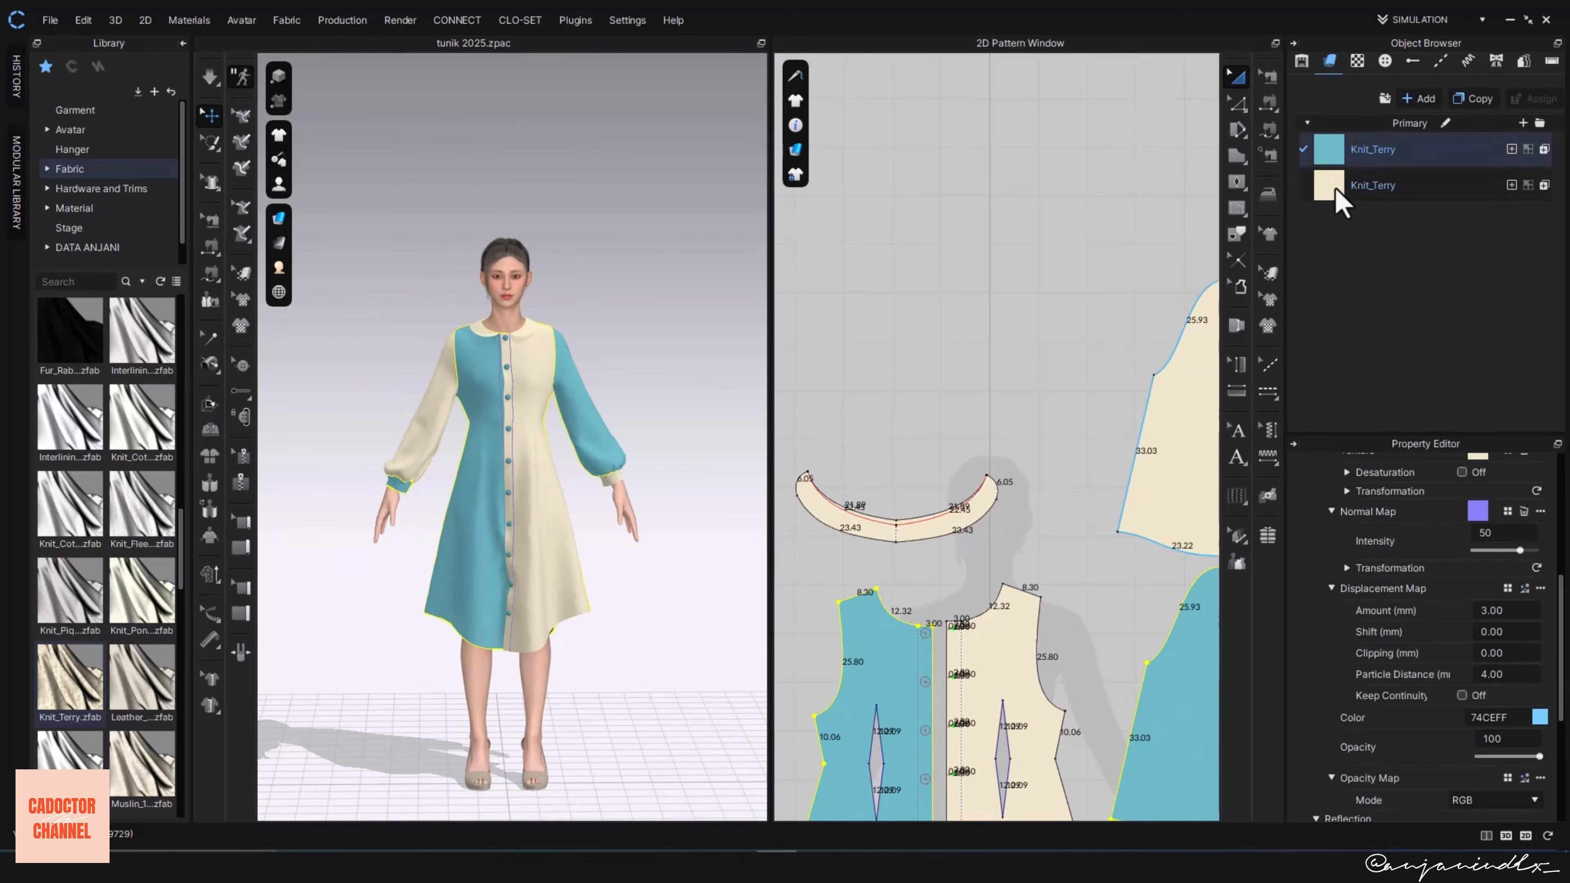
{"action": "double_click", "coordinate": [1336, 188]}
{"action": "scroll", "coordinate": [1125, 491], "scroll_direction": "down", "scroll_amount": 10}
{"action": "left_click", "coordinate": [1037, 548]}
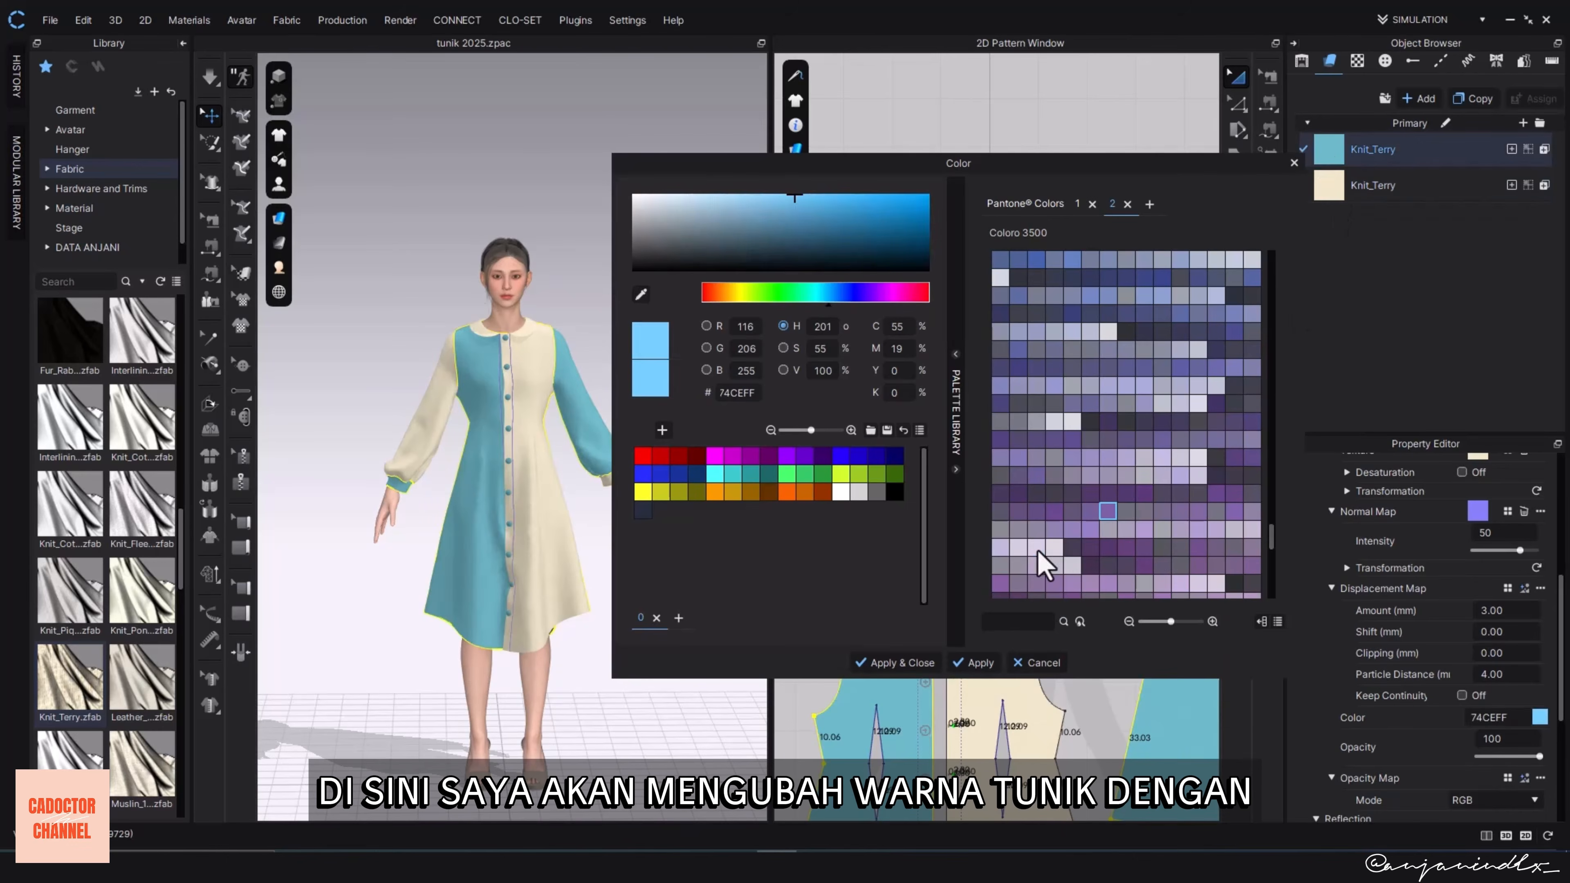
- Recolor the second Knit_Terry fabric with a purple swatch from the Coloro 3500 palette
{"action": "left_click", "coordinate": [1372, 185]}
{"action": "left_click", "coordinate": [1107, 512]}
{"action": "left_click", "coordinate": [981, 665]}
{"action": "left_click", "coordinate": [890, 665]}
- Change the Default Button's color to a muted purple-grey that suits the two-tone tunic
{"action": "left_click", "coordinate": [1384, 61]}
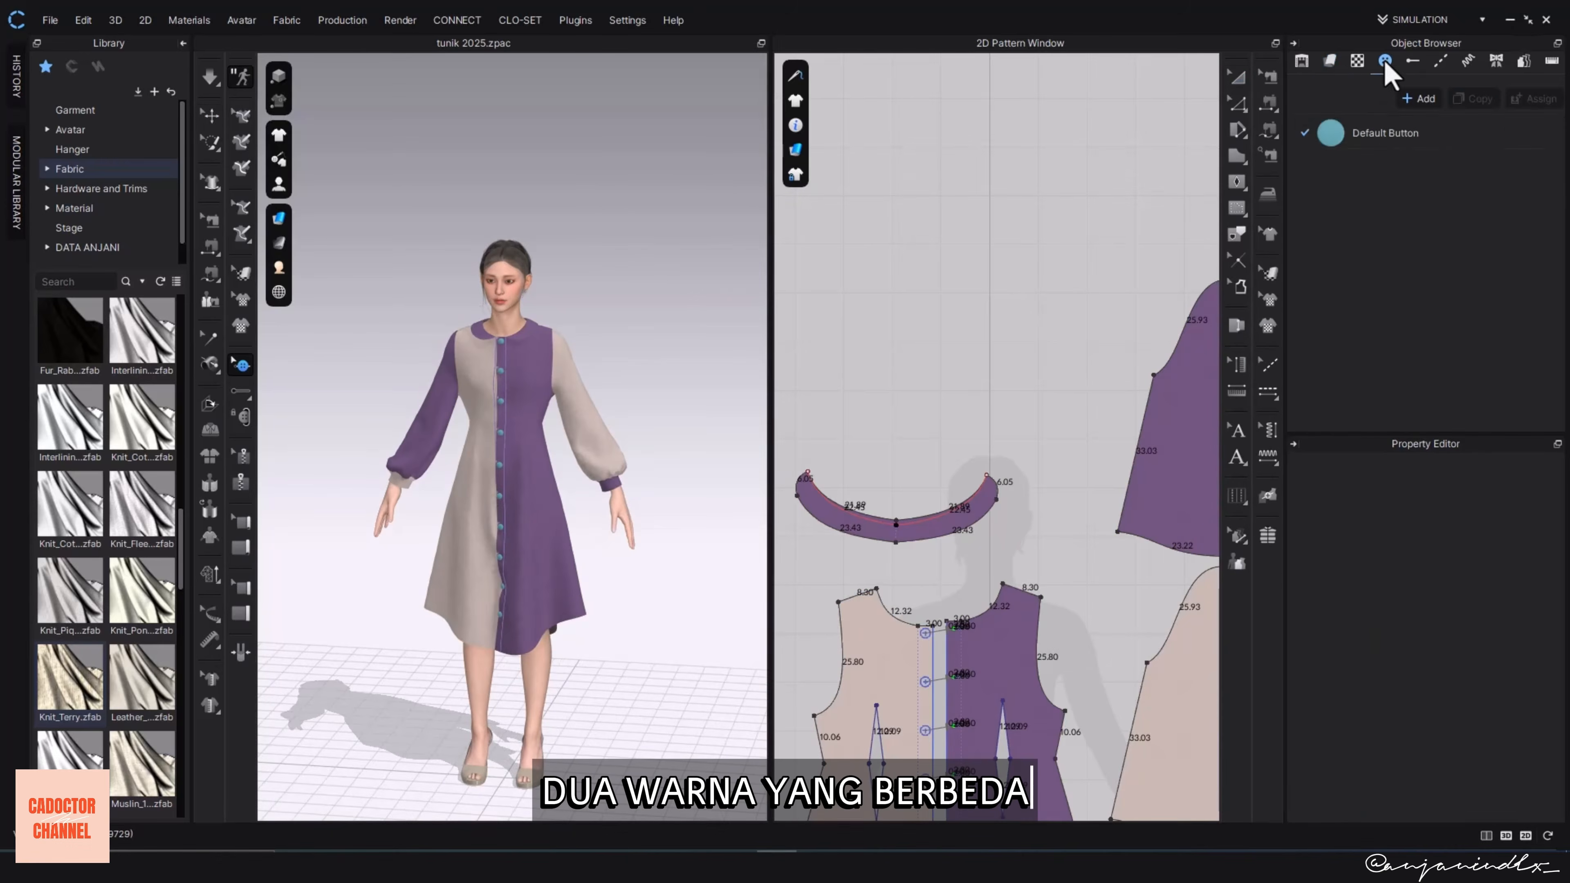
{"action": "left_click", "coordinate": [1385, 133]}
{"action": "left_click", "coordinate": [1538, 751]}
{"action": "left_click", "coordinate": [895, 662]}
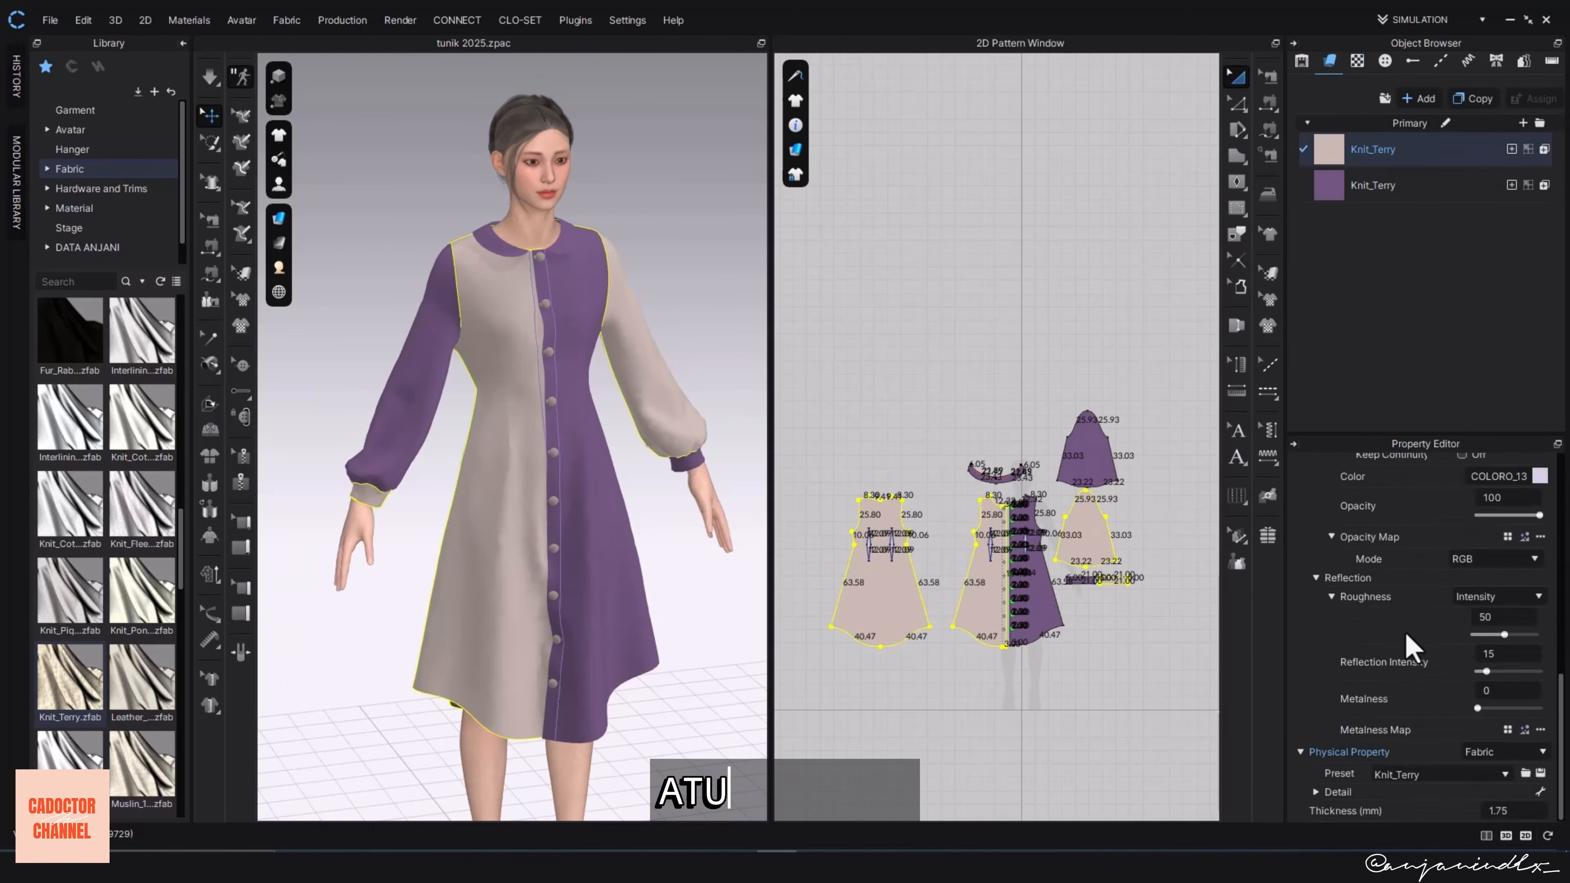
- Set the first Knit_Terry fabric's reflection intensity to 27 and metalness to 13, and the second Knit_Terry's reflection intensity to 0
{"action": "scroll", "coordinate": [672, 441], "scroll_direction": "up", "scroll_amount": 6}
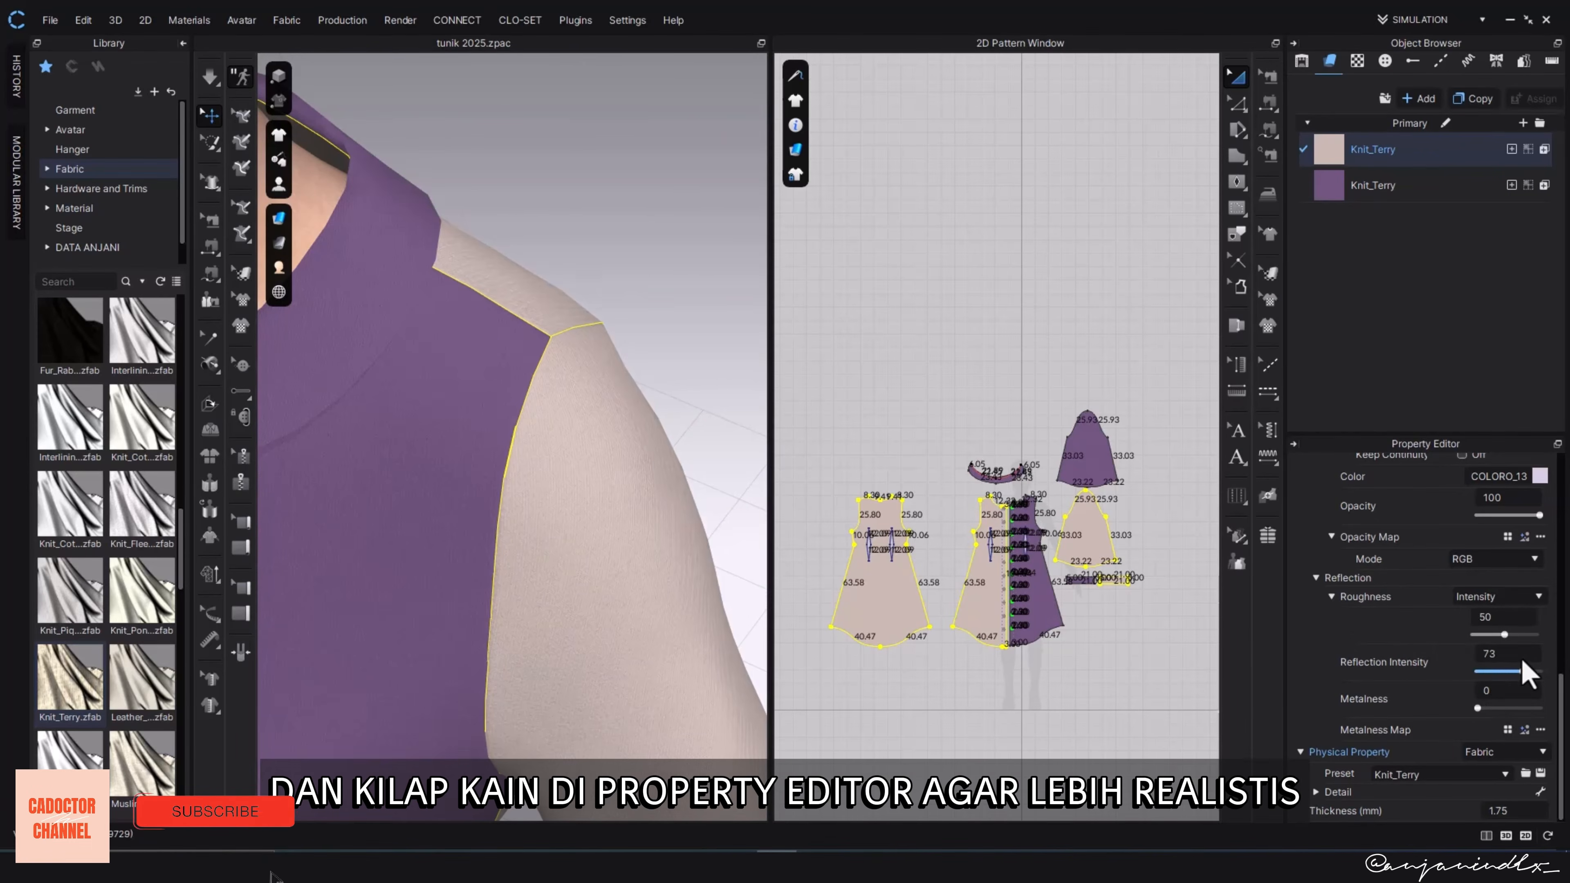
{"action": "left_click_drag", "start_coordinate": [1478, 708], "coordinate": [1492, 707]}
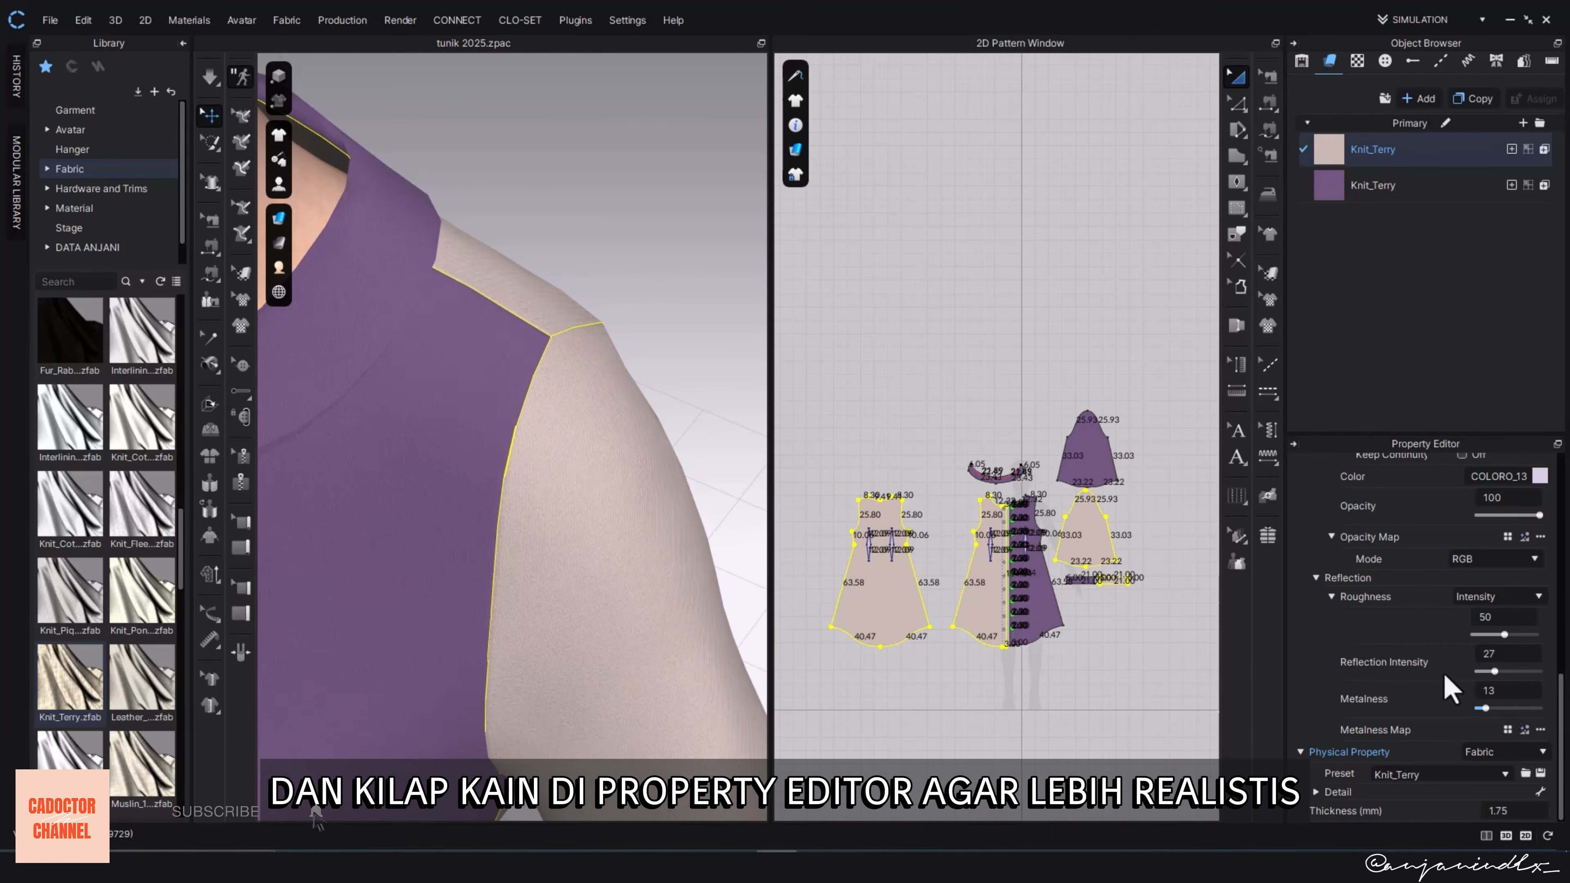
{"action": "left_click_drag", "start_coordinate": [1492, 670], "coordinate": [1479, 671]}
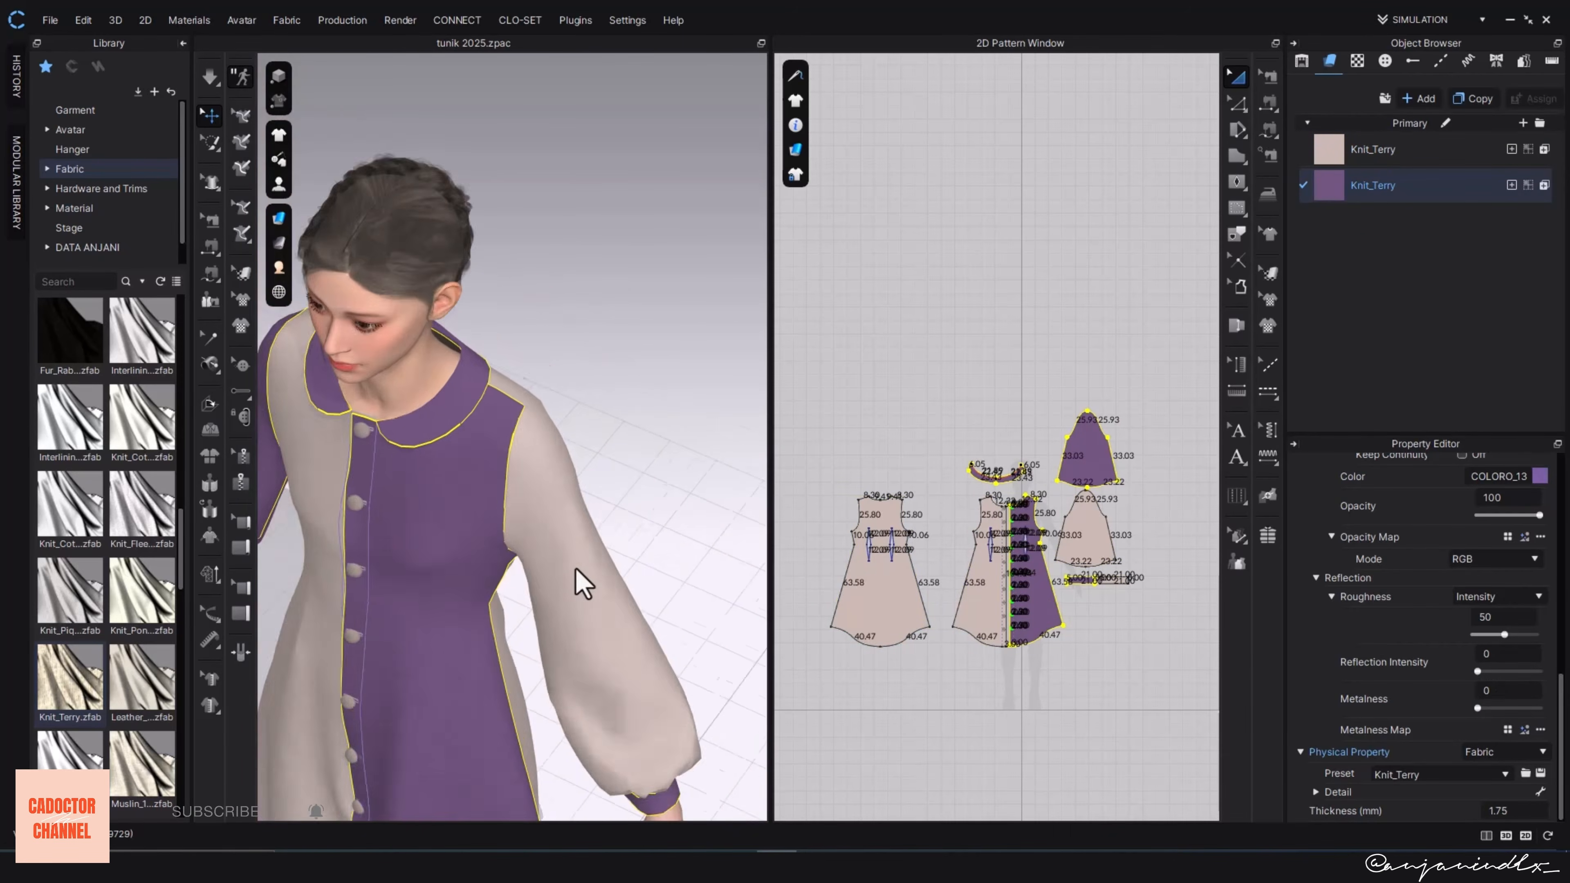
- Load the Catwalk pose from the DATA ANJANI library onto the avatar, using Pose Only and Full Body
{"action": "left_click", "coordinate": [578, 581]}
{"action": "right_click_drag", "start_coordinate": [578, 581], "coordinate": [649, 569]}
{"action": "scroll", "coordinate": [603, 561], "scroll_direction": "down", "scroll_amount": 3}
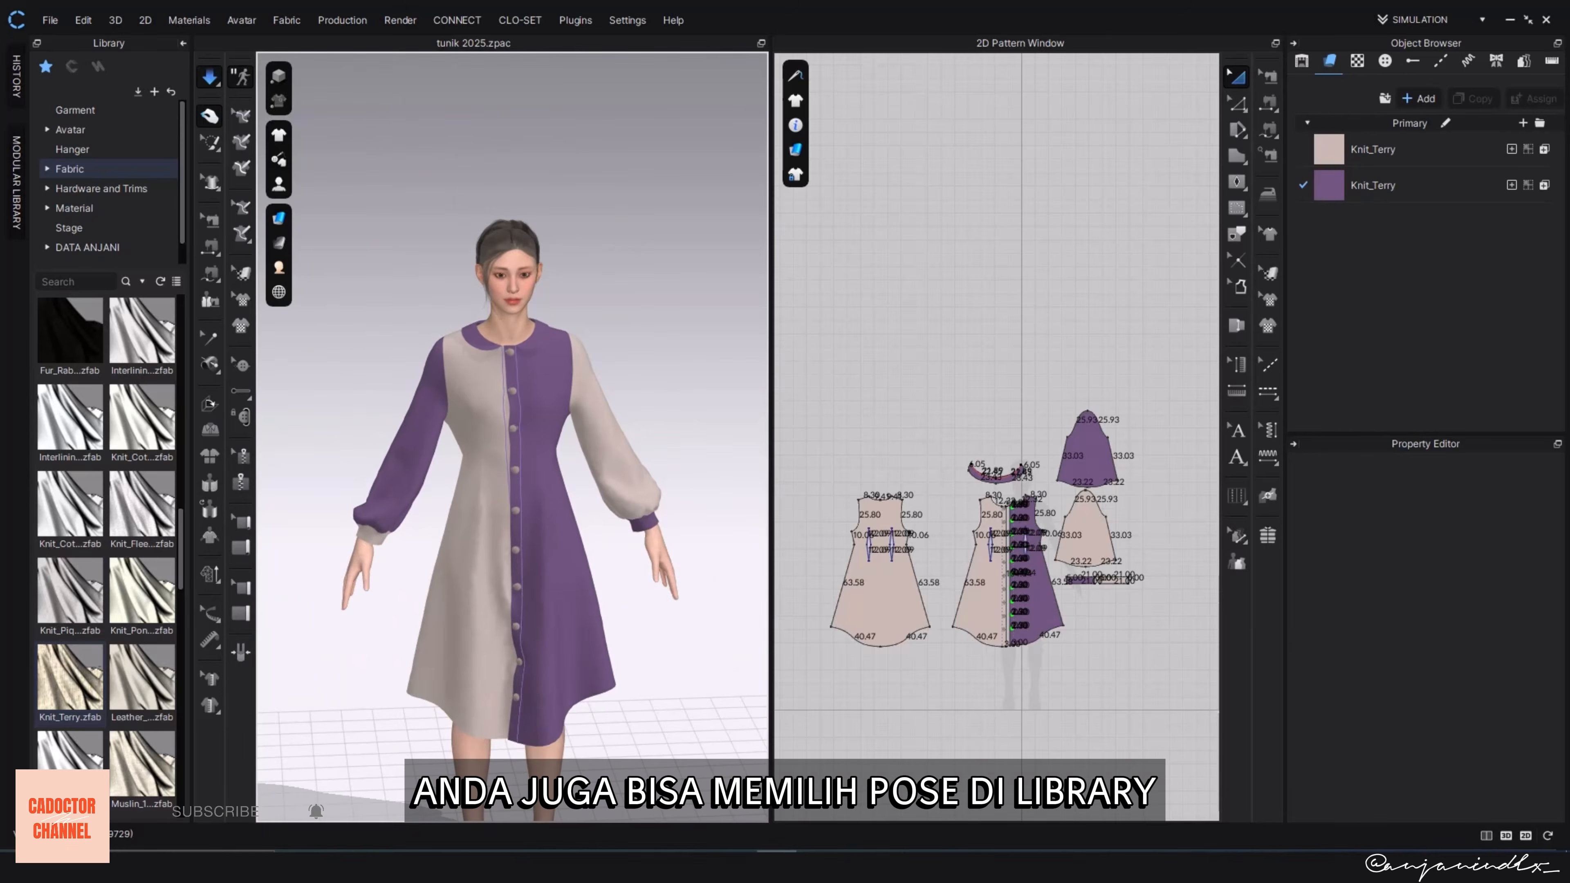
{"action": "left_click", "coordinate": [88, 246]}
{"action": "double_click", "coordinate": [141, 424]}
{"action": "double_click", "coordinate": [70, 423]}
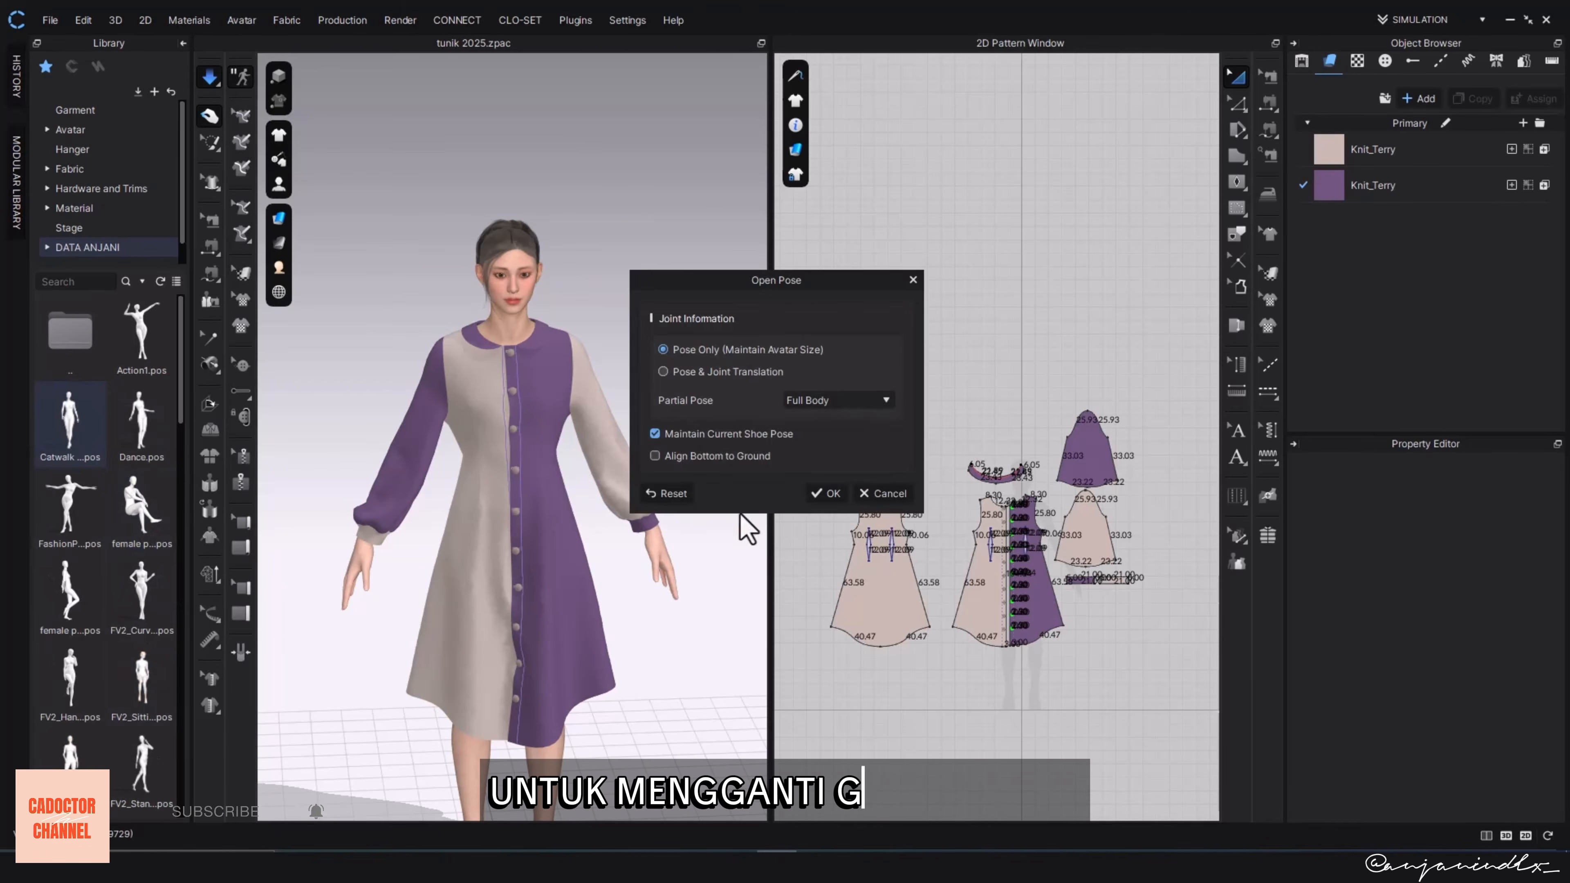
{"action": "left_click", "coordinate": [827, 491]}
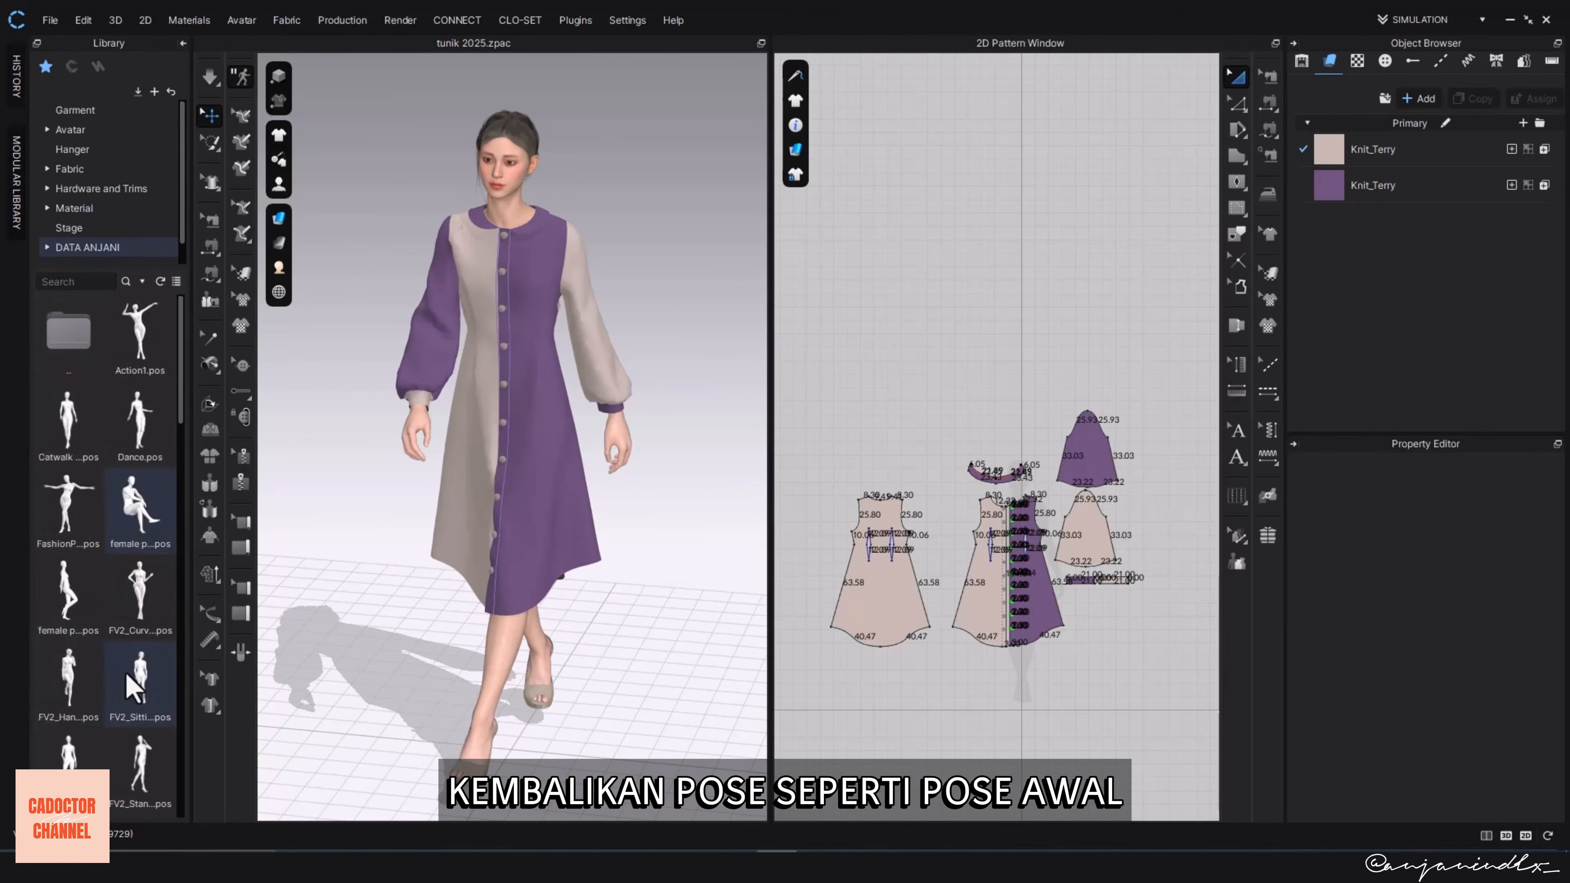
- Return the avatar to the FV2_01_A pose and add the pleated skirt garment, placing its patterns above the tunic pieces
{"action": "double_click", "coordinate": [141, 590]}
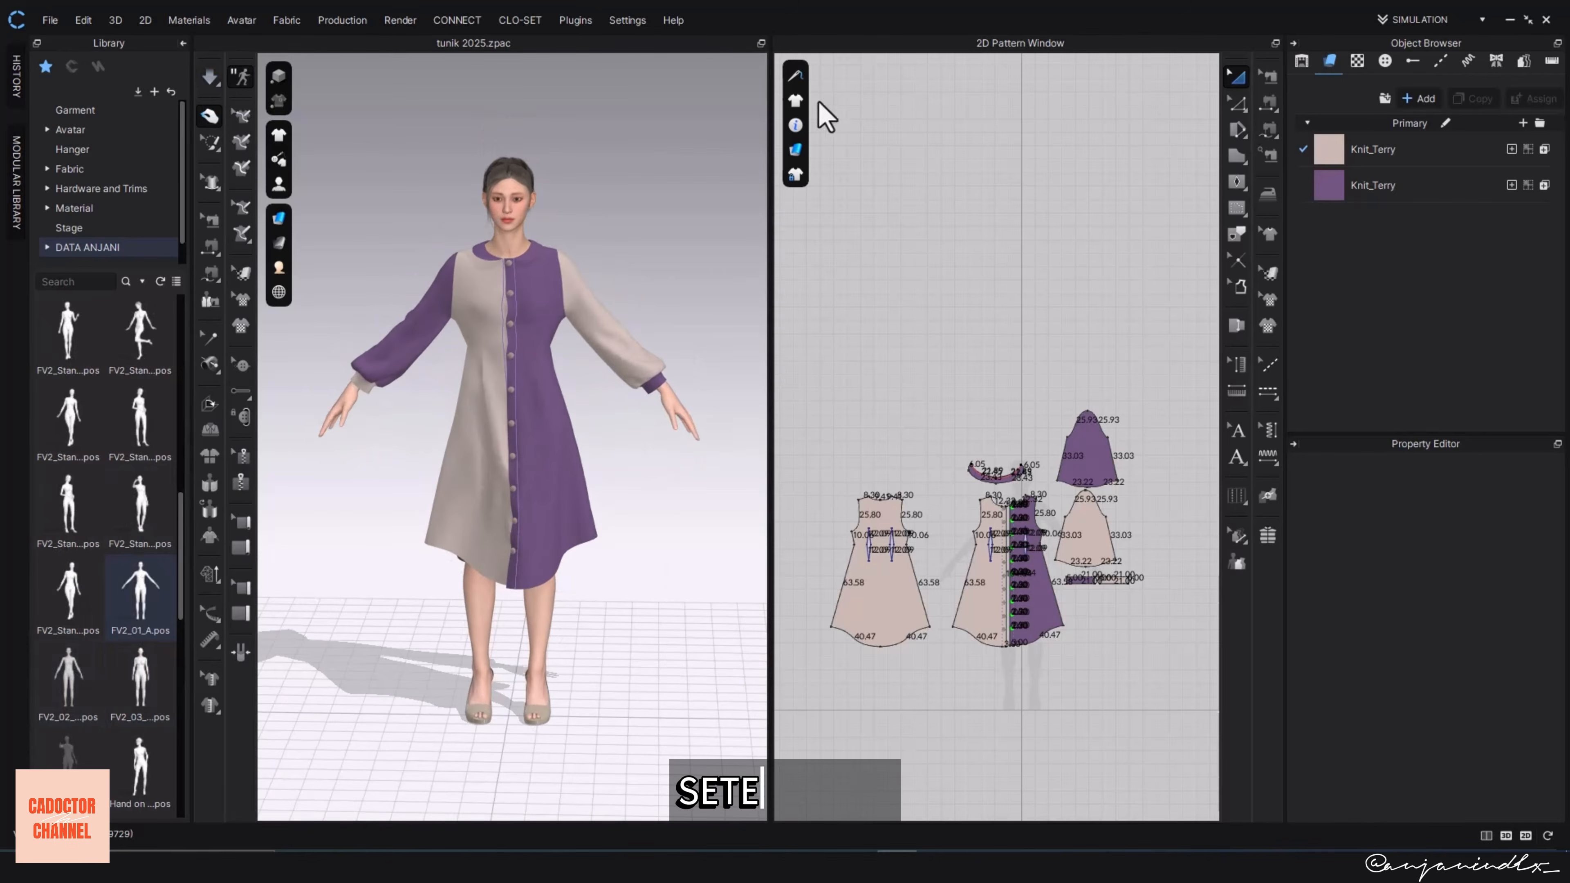
{"action": "left_click", "coordinate": [49, 20]}
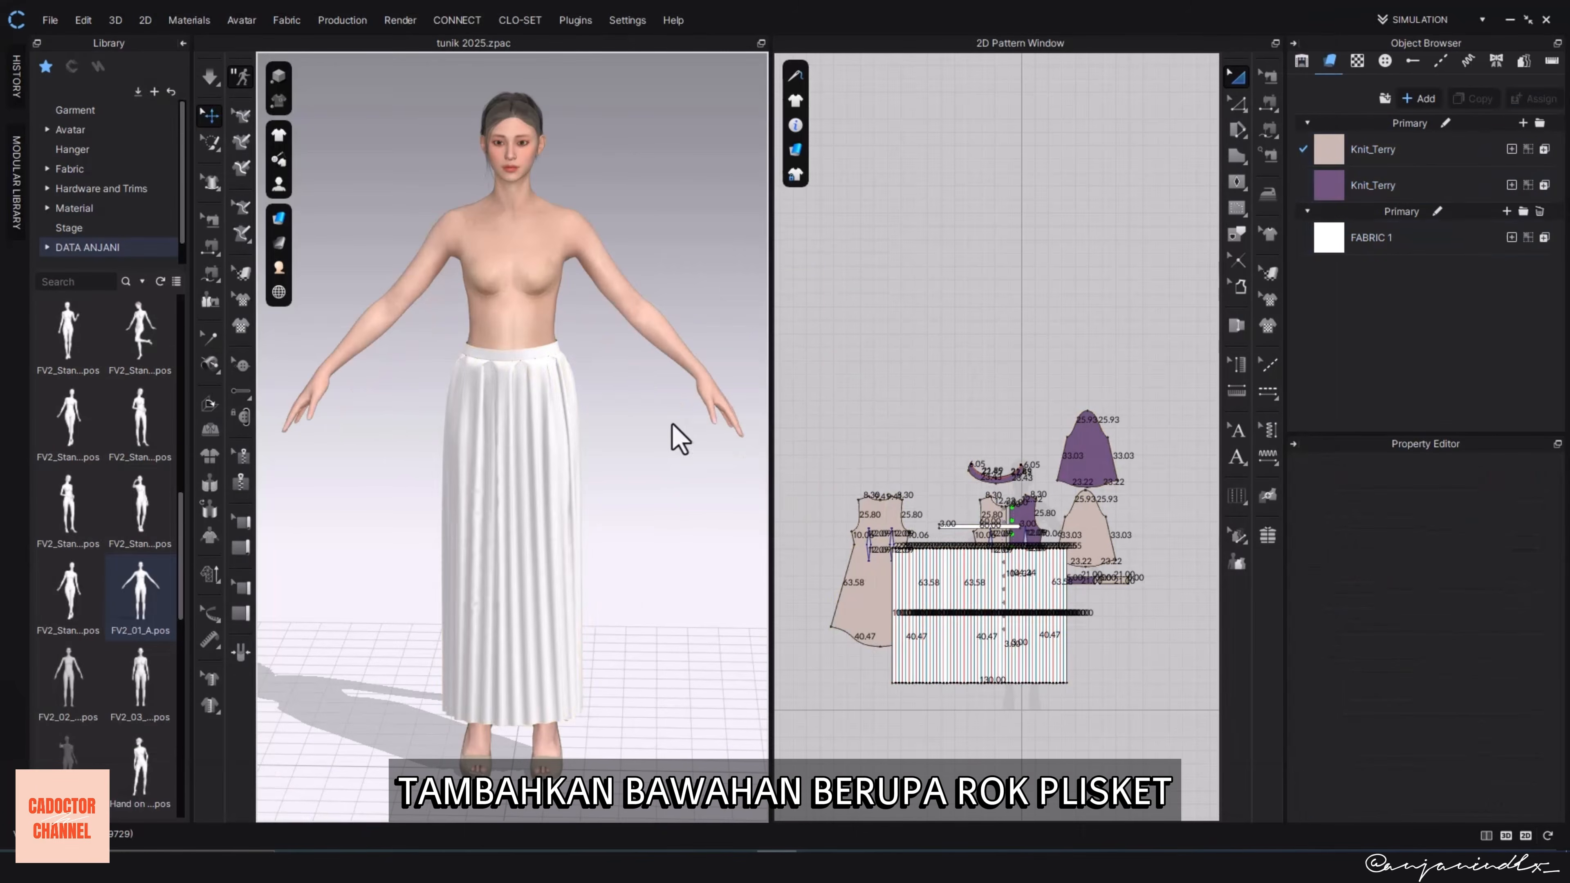
{"action": "left_click_drag", "start_coordinate": [934, 569], "coordinate": [921, 196]}
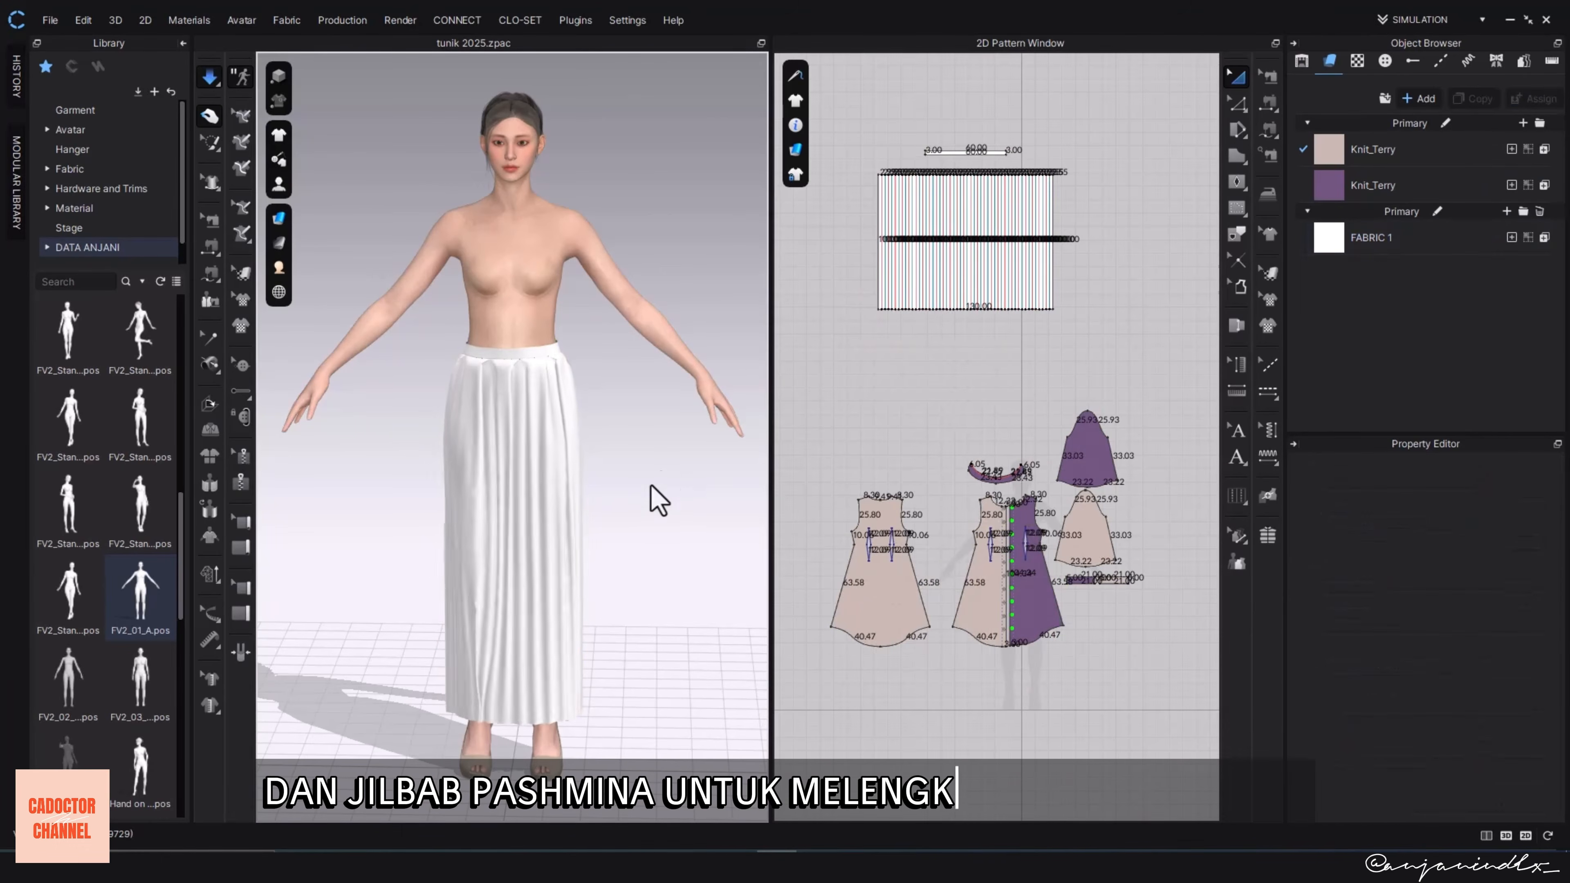
- Show all the hidden tunic pattern pieces again on the avatar, over the pleated skirt
{"action": "left_click_drag", "start_coordinate": [818, 398], "coordinate": [1165, 671]}
{"action": "right_click", "coordinate": [1046, 556]}
{"action": "left_click", "coordinate": [1143, 808]}
{"action": "left_click", "coordinate": [670, 602]}
{"action": "right_click_drag", "start_coordinate": [670, 603], "coordinate": [691, 618]}
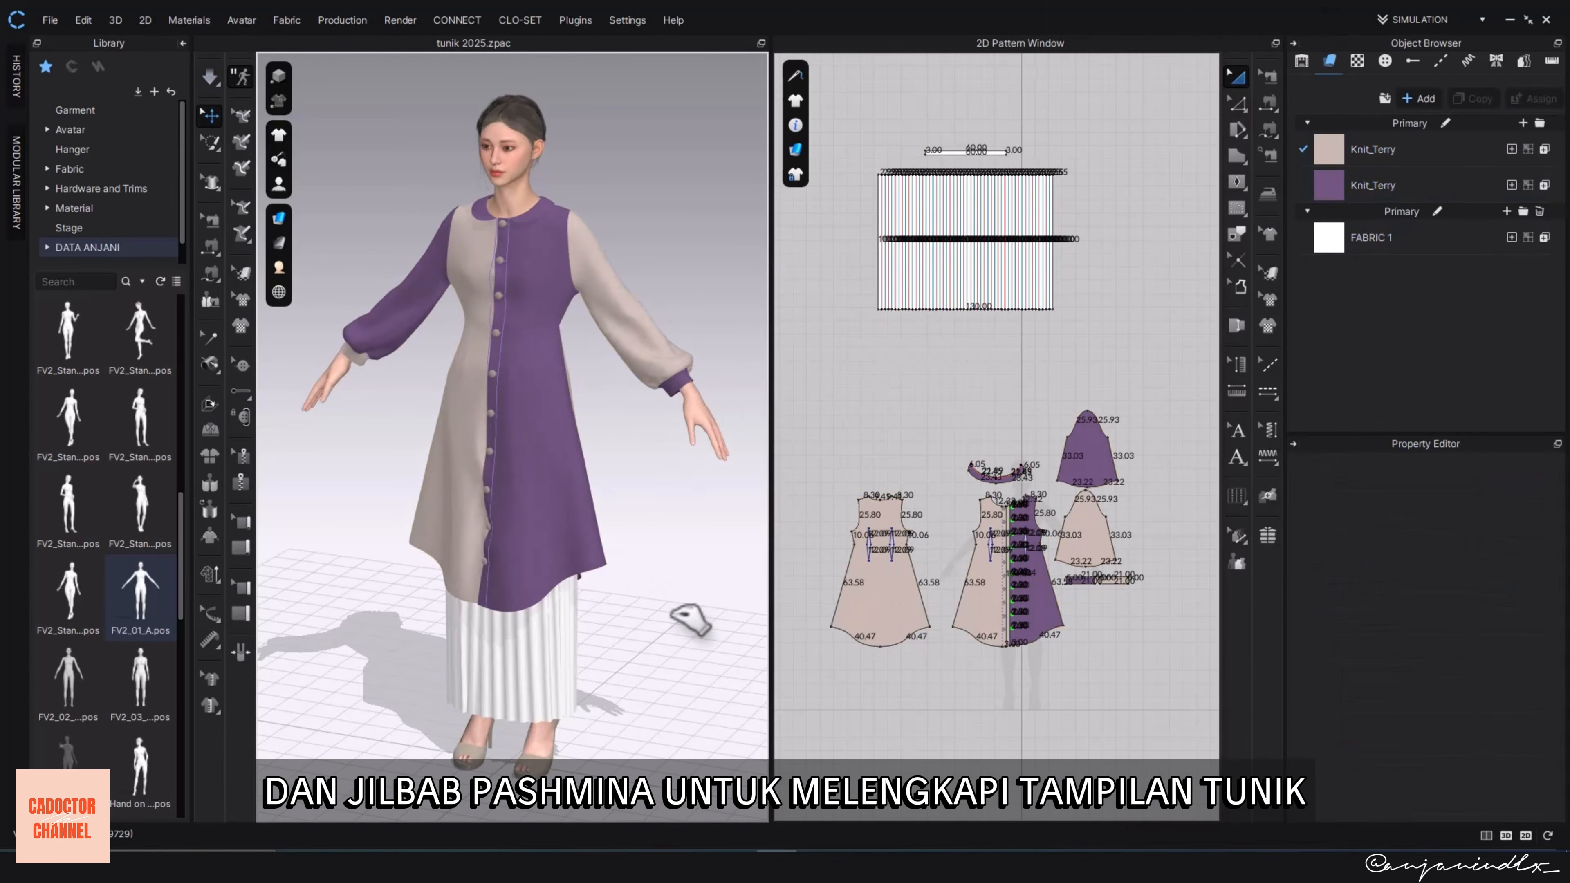
- Recolor the skirt's FABRIC 1 by sampling the purple of the tunic with the eyedropper
{"action": "left_click_drag", "start_coordinate": [856, 116], "coordinate": [1088, 333]}
{"action": "scroll", "coordinate": [1465, 626], "scroll_direction": "down", "scroll_amount": 2}
{"action": "scroll", "coordinate": [1466, 626], "scroll_direction": "down", "scroll_amount": 5}
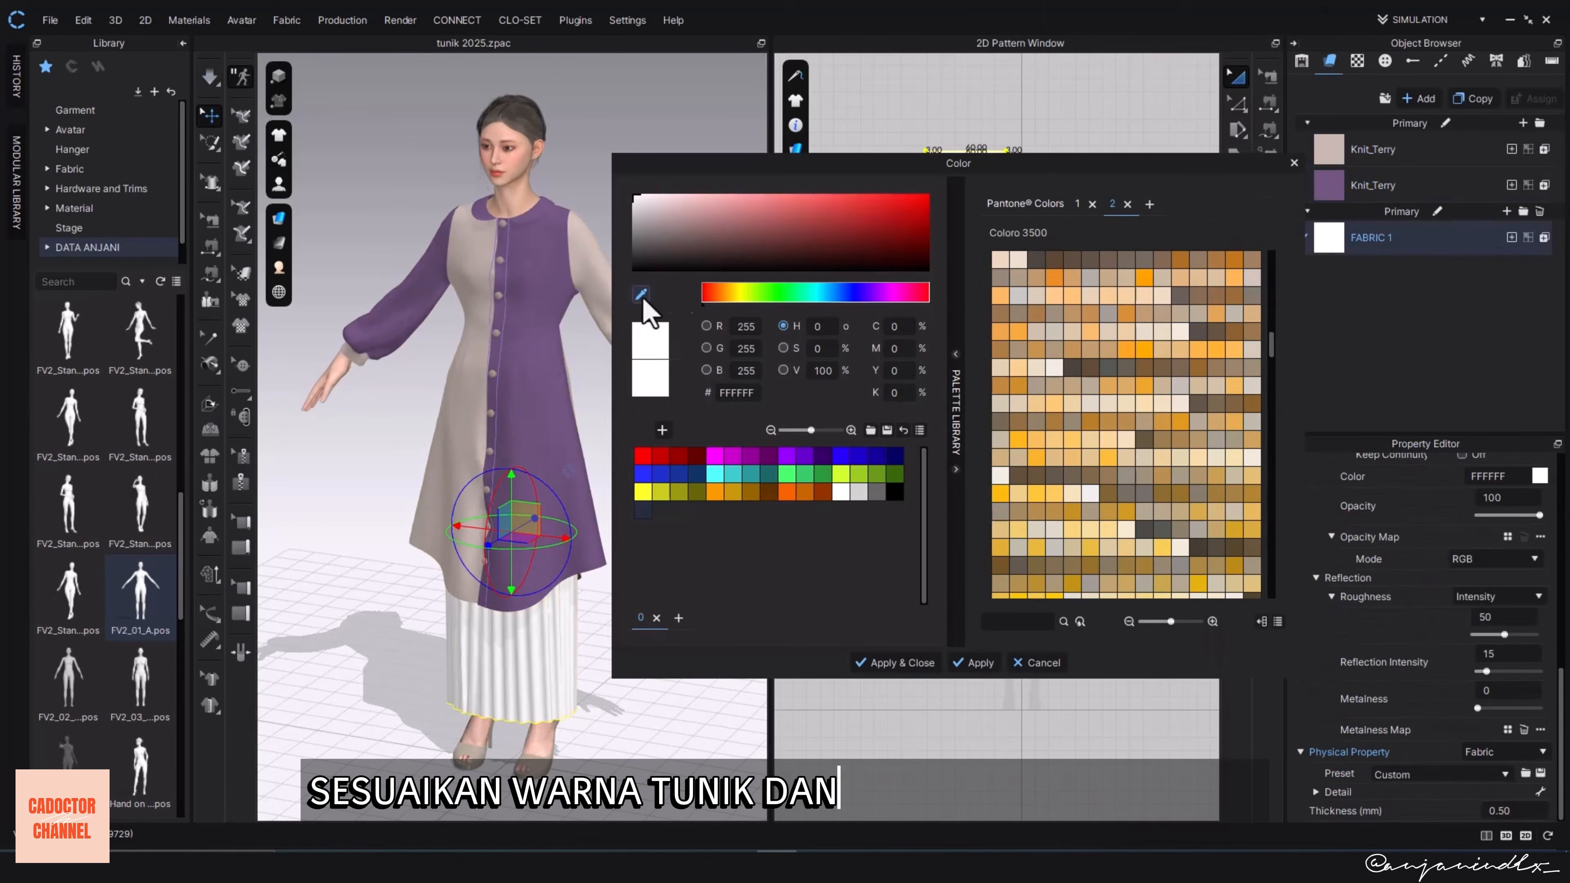
{"action": "left_click", "coordinate": [642, 296]}
{"action": "left_click", "coordinate": [575, 450]}
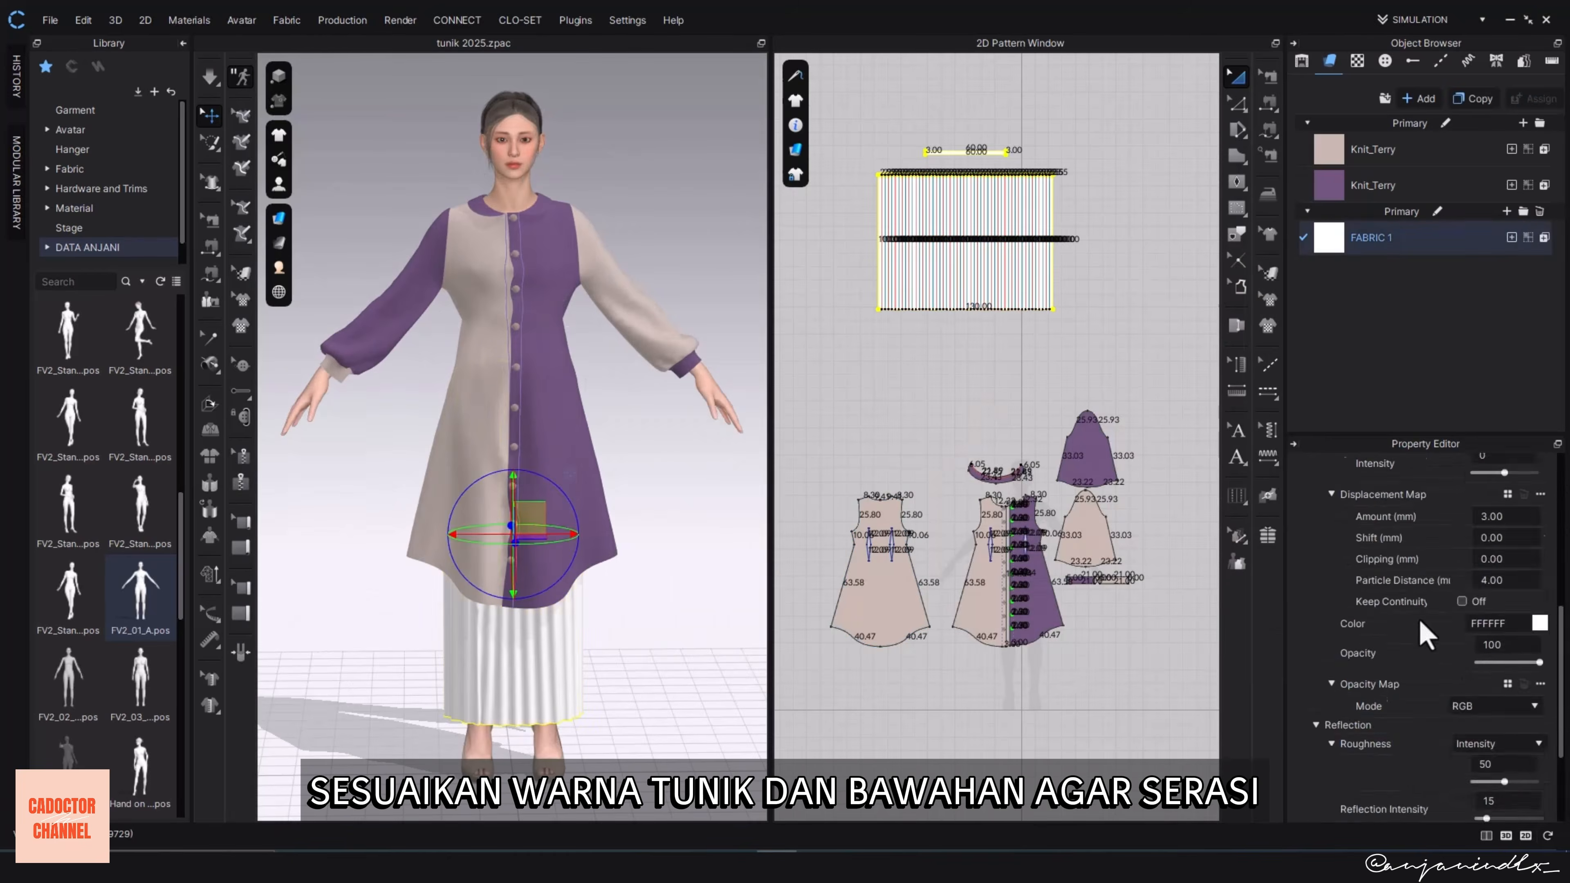
{"action": "left_click", "coordinate": [896, 662]}
- Load an FV2 standing pose with one hand raised to the chest from the DATA ANJANI library
{"action": "left_click", "coordinate": [87, 247]}
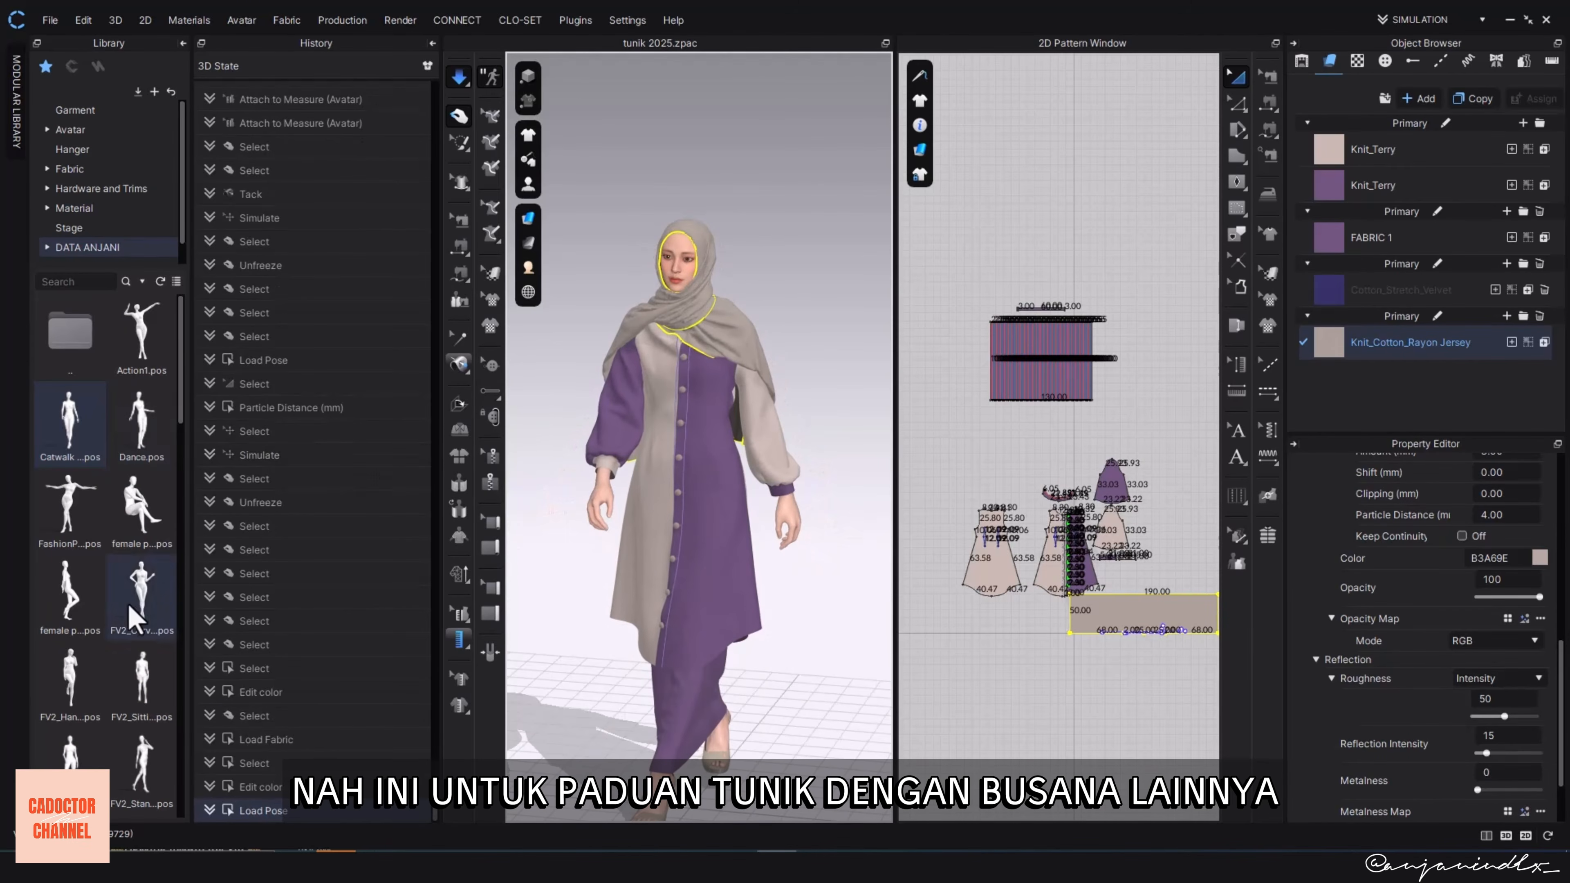
{"action": "scroll", "coordinate": [132, 615], "scroll_direction": "down", "scroll_amount": 3}
{"action": "double_click", "coordinate": [136, 516]}
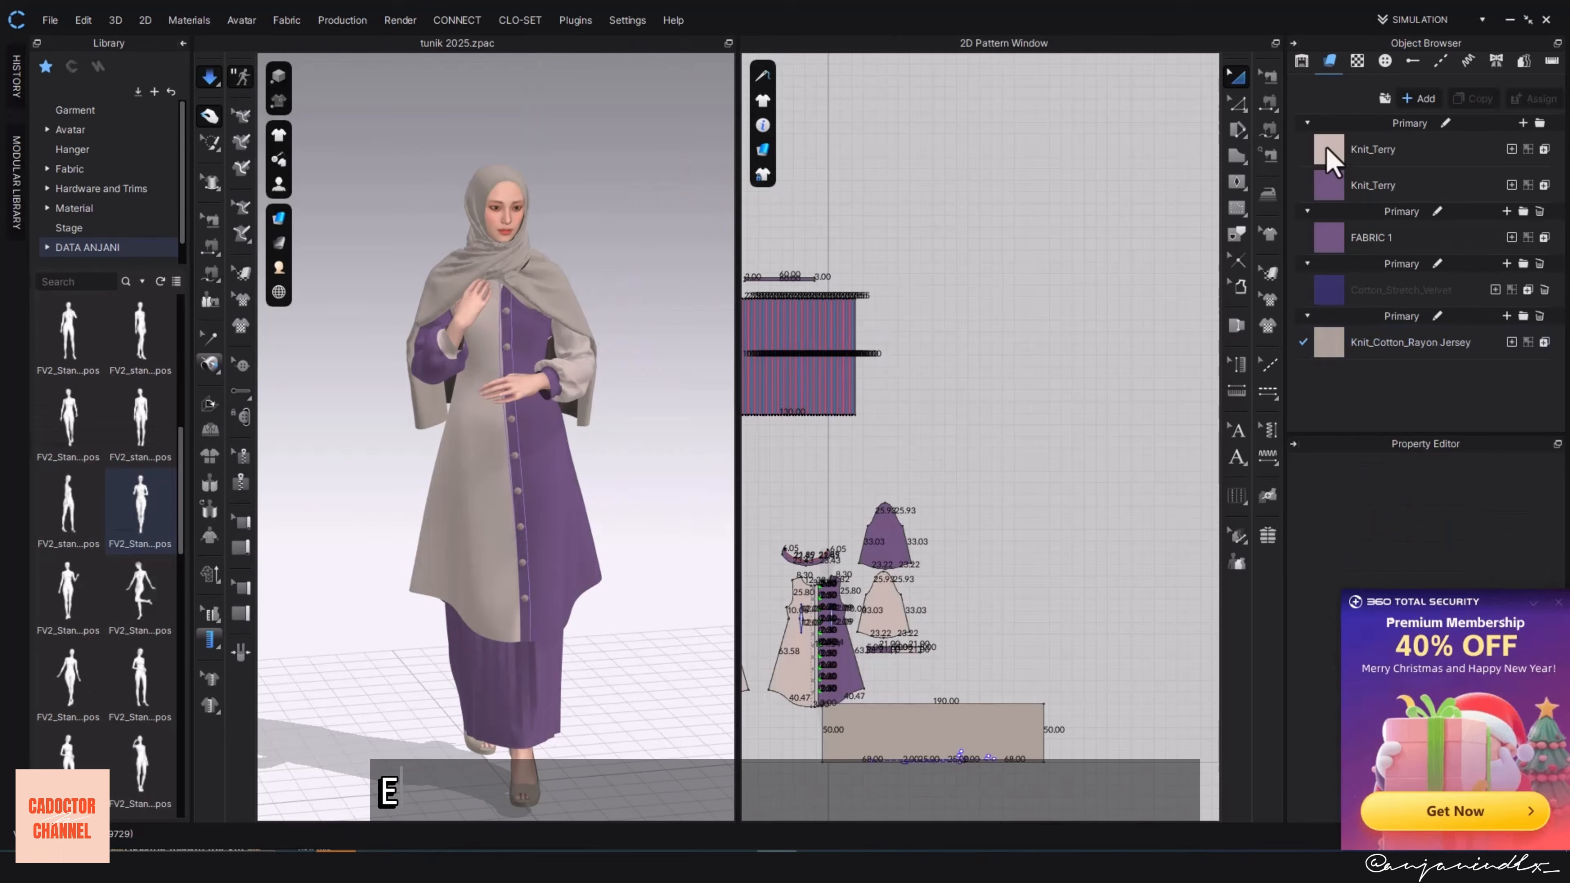
- Recolor the first Knit_Terry fabric with the salmon pink swatch F4ABA7 from the Coloro 3500 palette
{"action": "left_click", "coordinate": [1558, 602]}
{"action": "left_click", "coordinate": [1539, 557]}
{"action": "left_click", "coordinate": [1017, 475]}
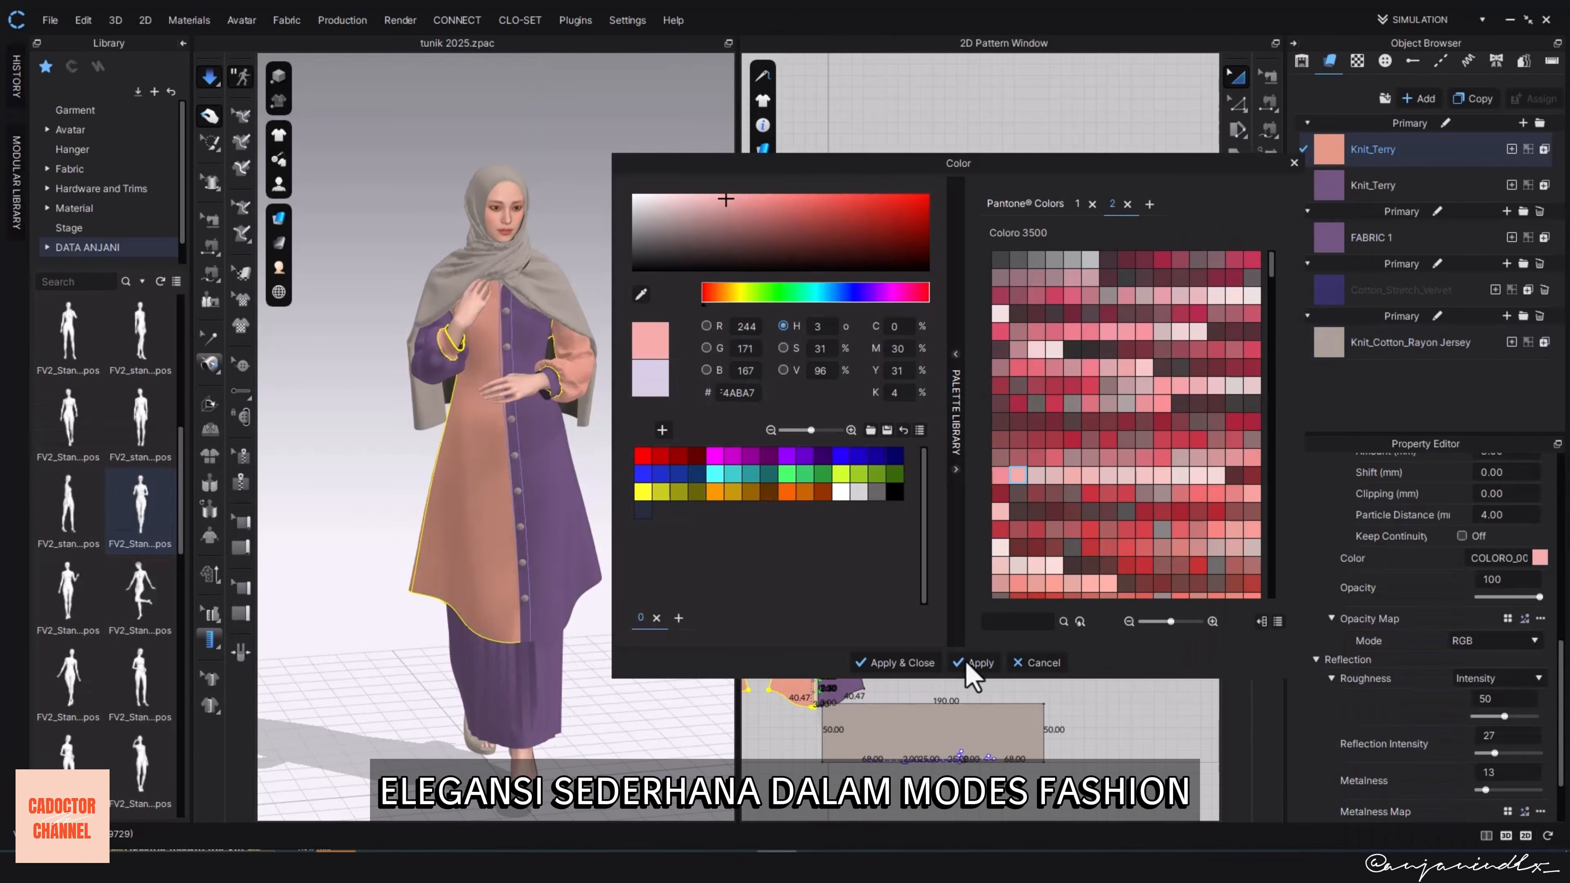
{"action": "left_click", "coordinate": [1321, 343]}
{"action": "left_click", "coordinate": [637, 295]}
{"action": "left_click", "coordinate": [487, 524]}
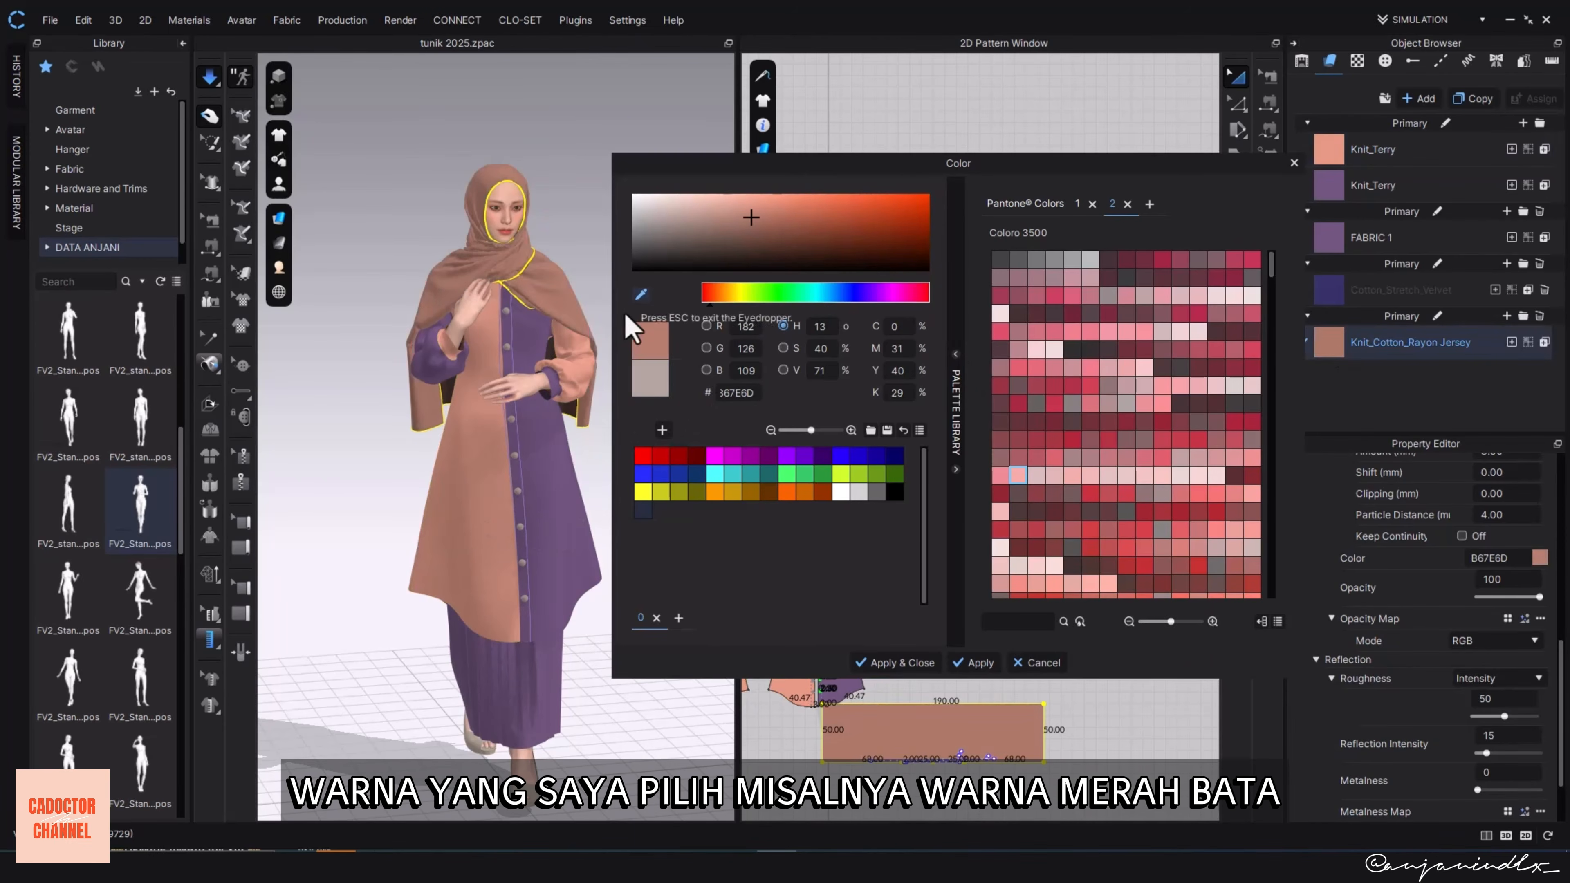
- Recolor the second Knit_Terry fabric with the red swatch C14E59 from the Coloro 3500 palette, and make the shoes black
{"action": "left_click", "coordinate": [1328, 195]}
{"action": "left_click", "coordinate": [1230, 475]}
{"action": "left_click", "coordinate": [1233, 438]}
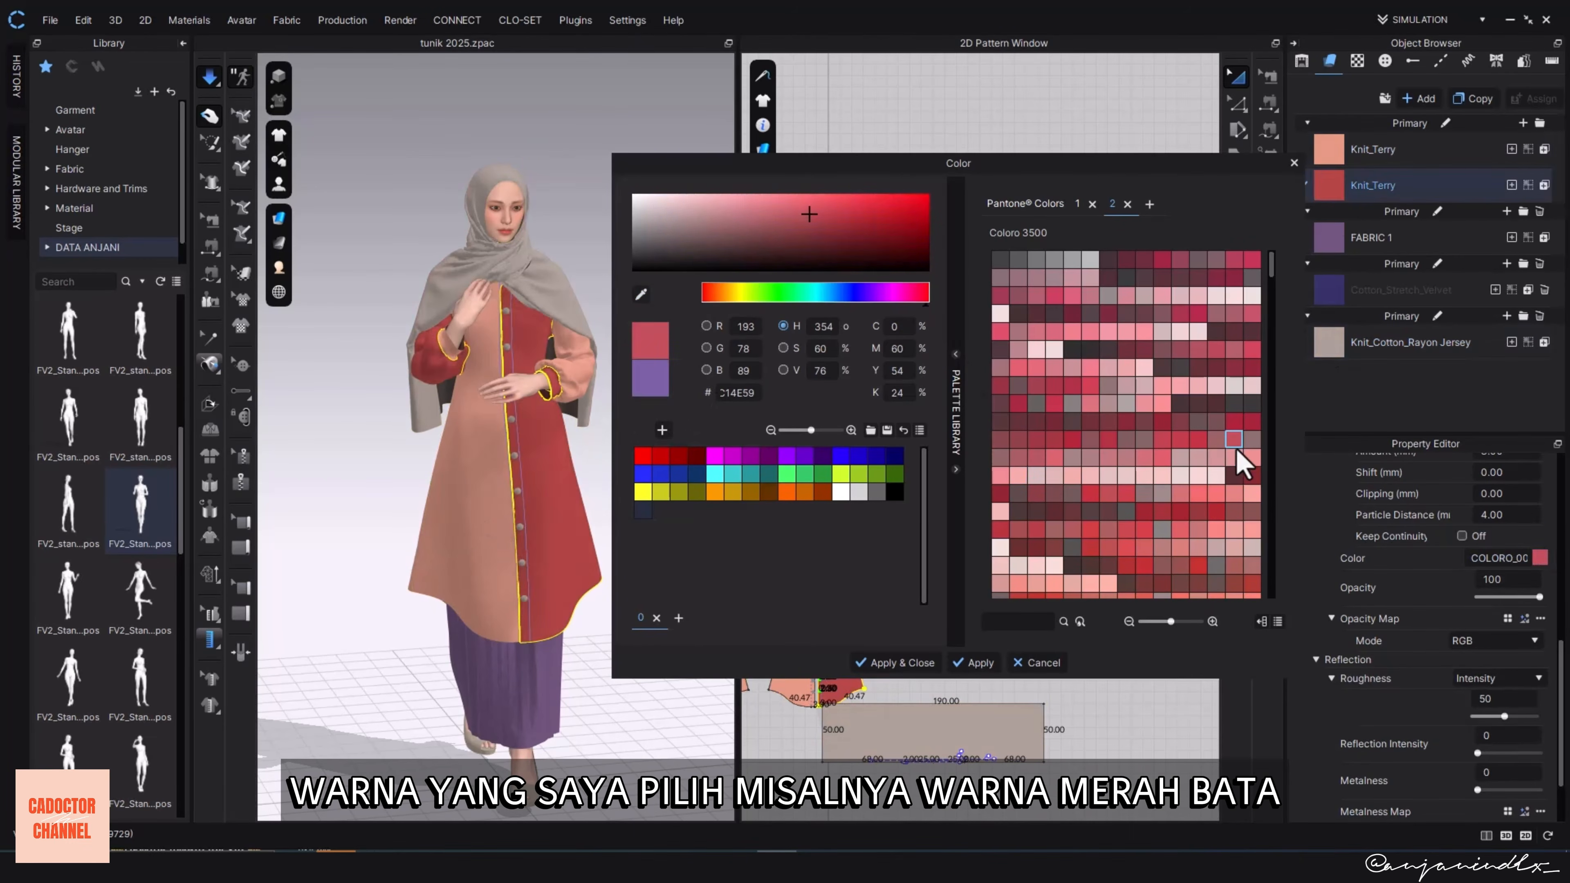
{"action": "left_click", "coordinate": [980, 662]}
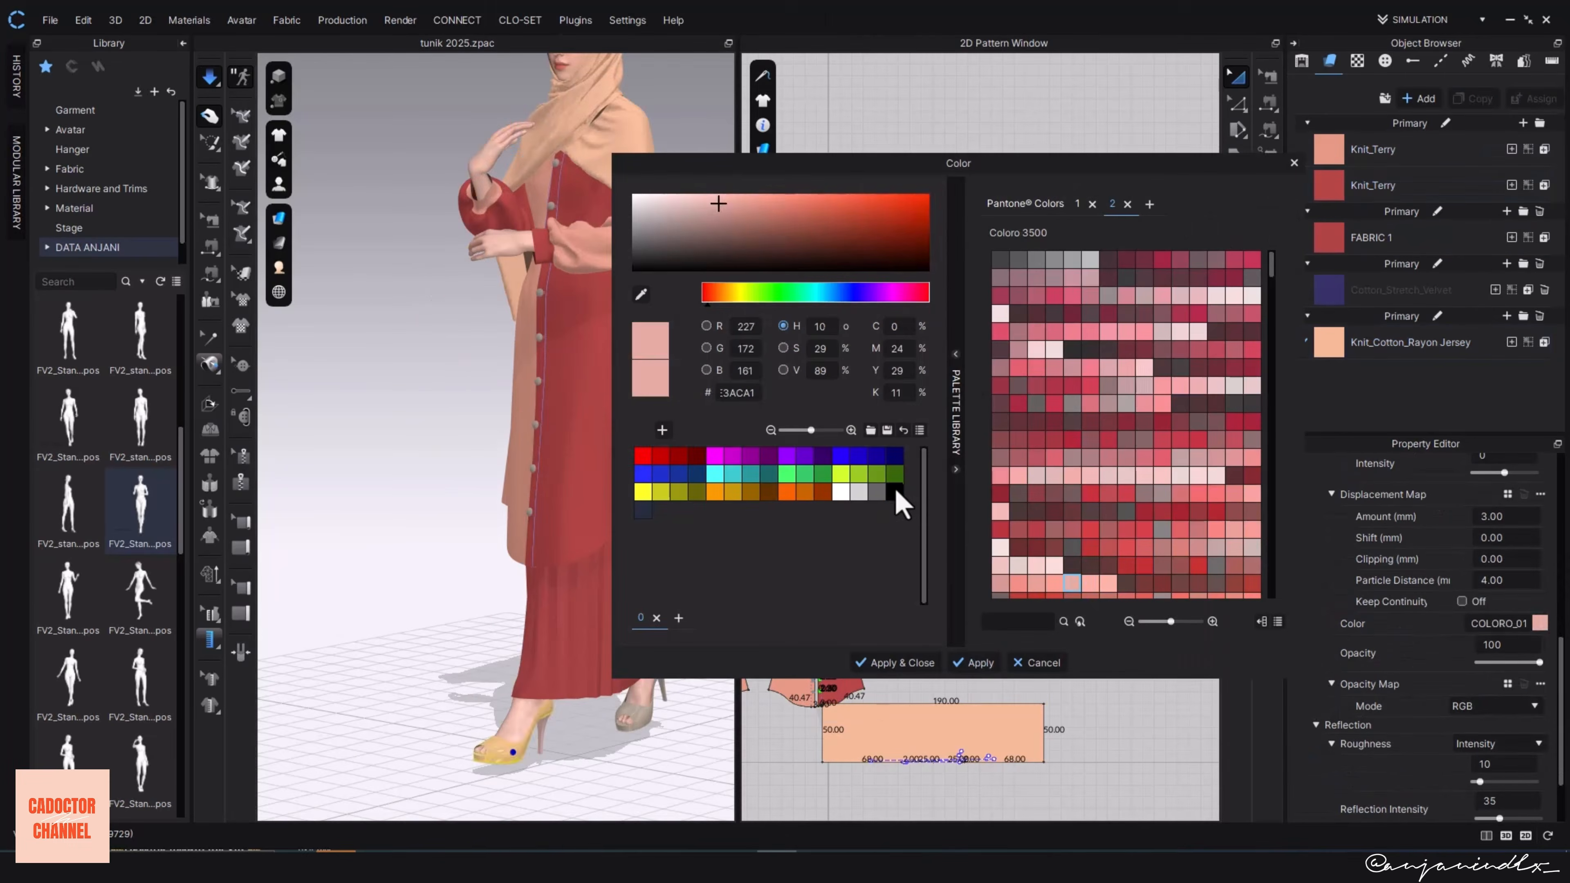
{"action": "left_click", "coordinate": [895, 492]}
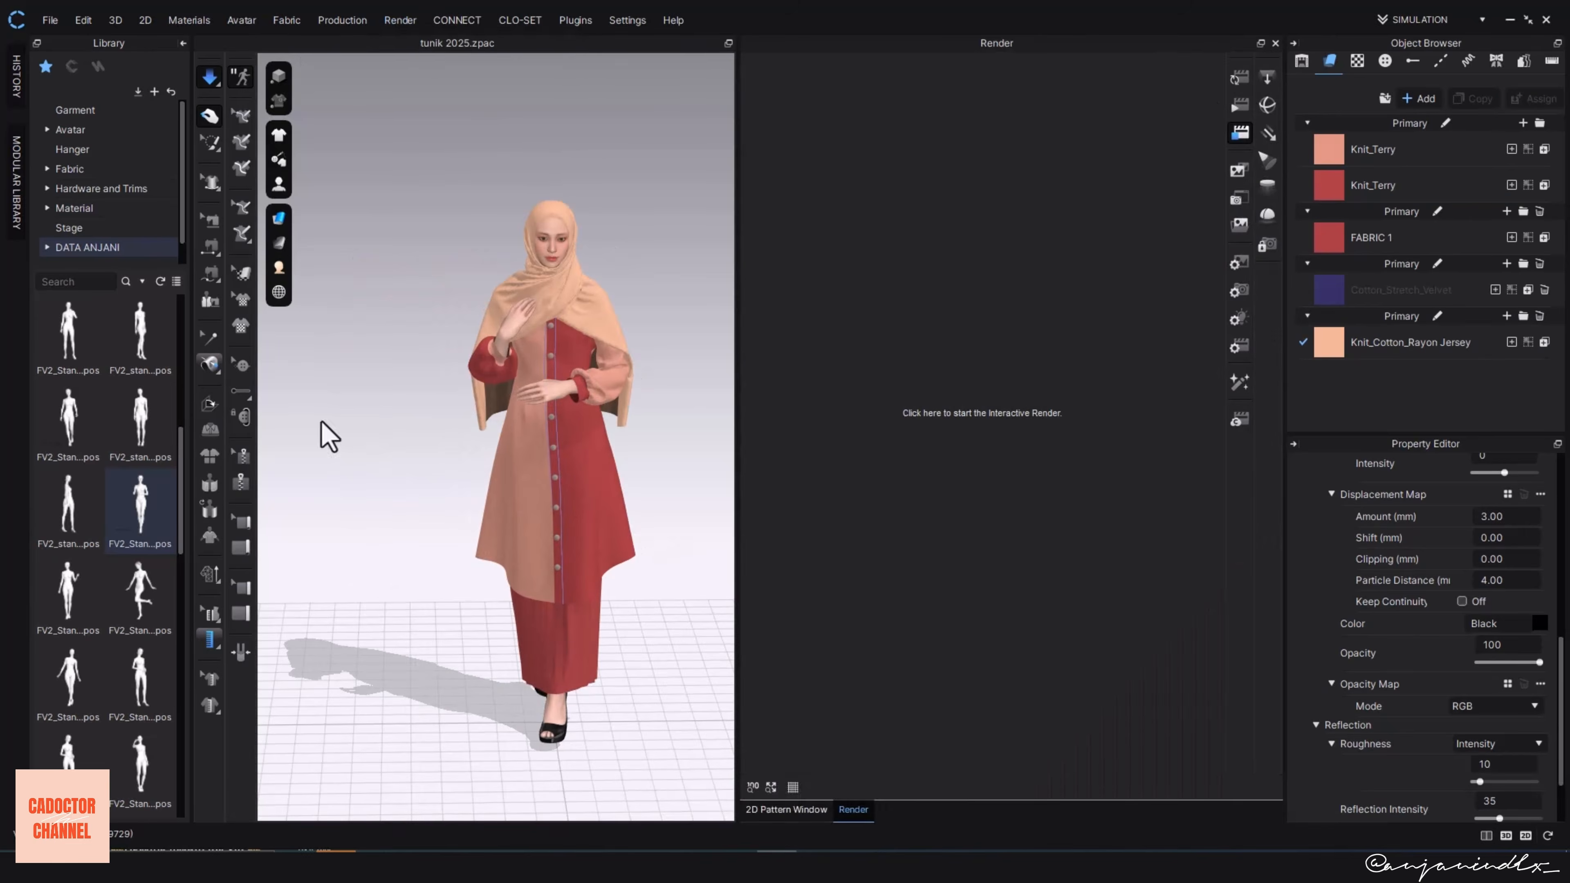
- Open the render's image/video properties and start rendering the outfit with simulation turned off
{"action": "scroll", "coordinate": [330, 437], "scroll_direction": "up", "scroll_amount": 2}
{"action": "right_click_drag", "start_coordinate": [330, 436], "coordinate": [433, 498]}
{"action": "scroll", "coordinate": [1505, 620], "scroll_direction": "up", "scroll_amount": 3}
{"action": "left_click", "coordinate": [1250, 267]}
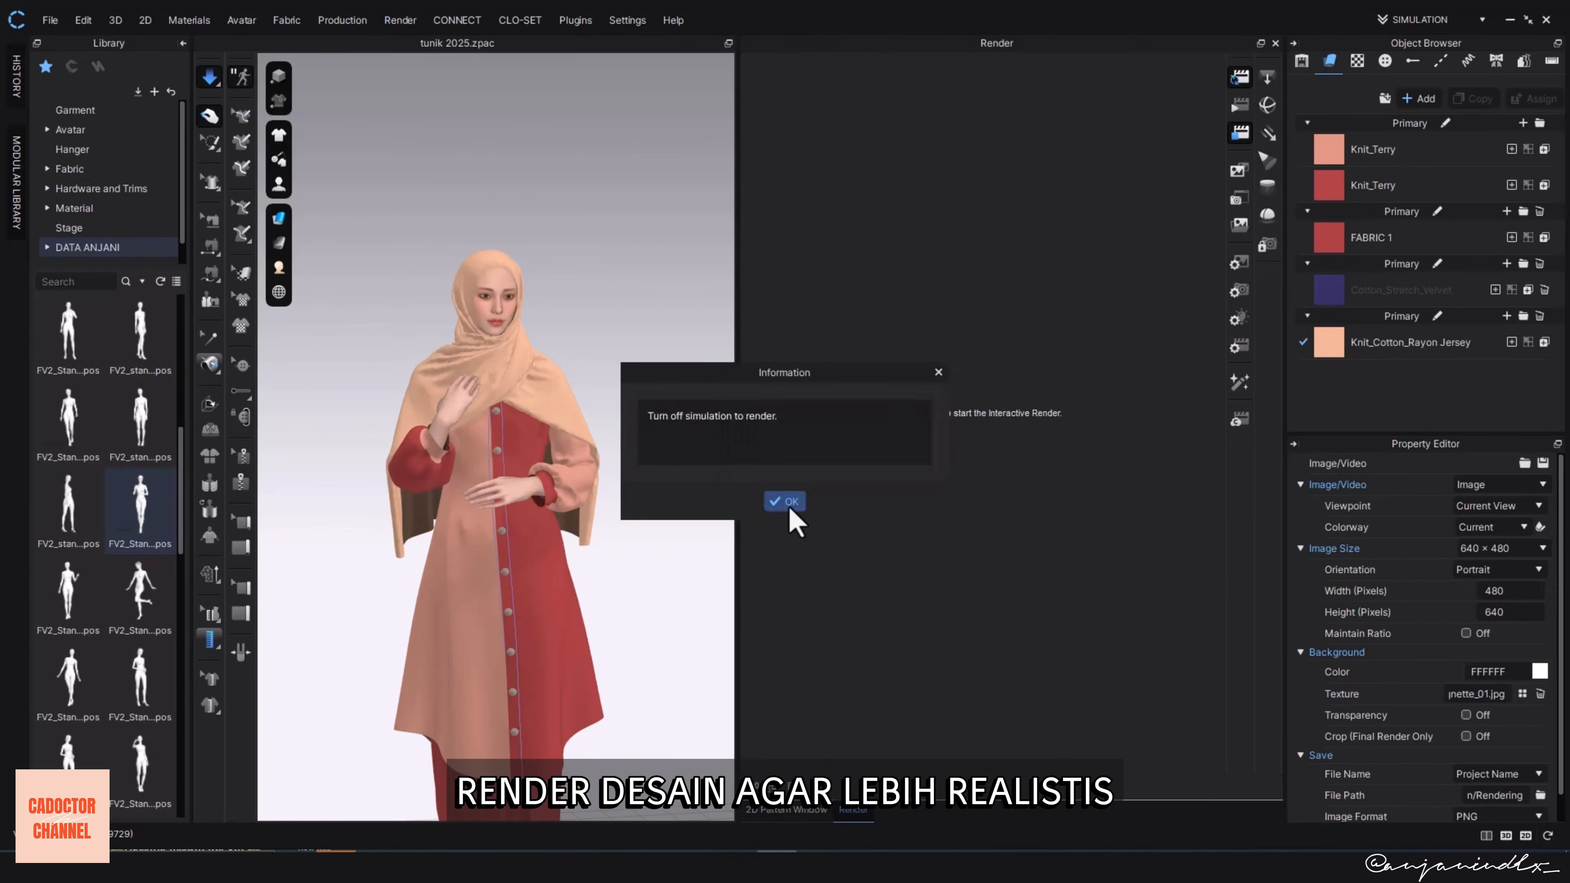
{"action": "left_click", "coordinate": [785, 502]}
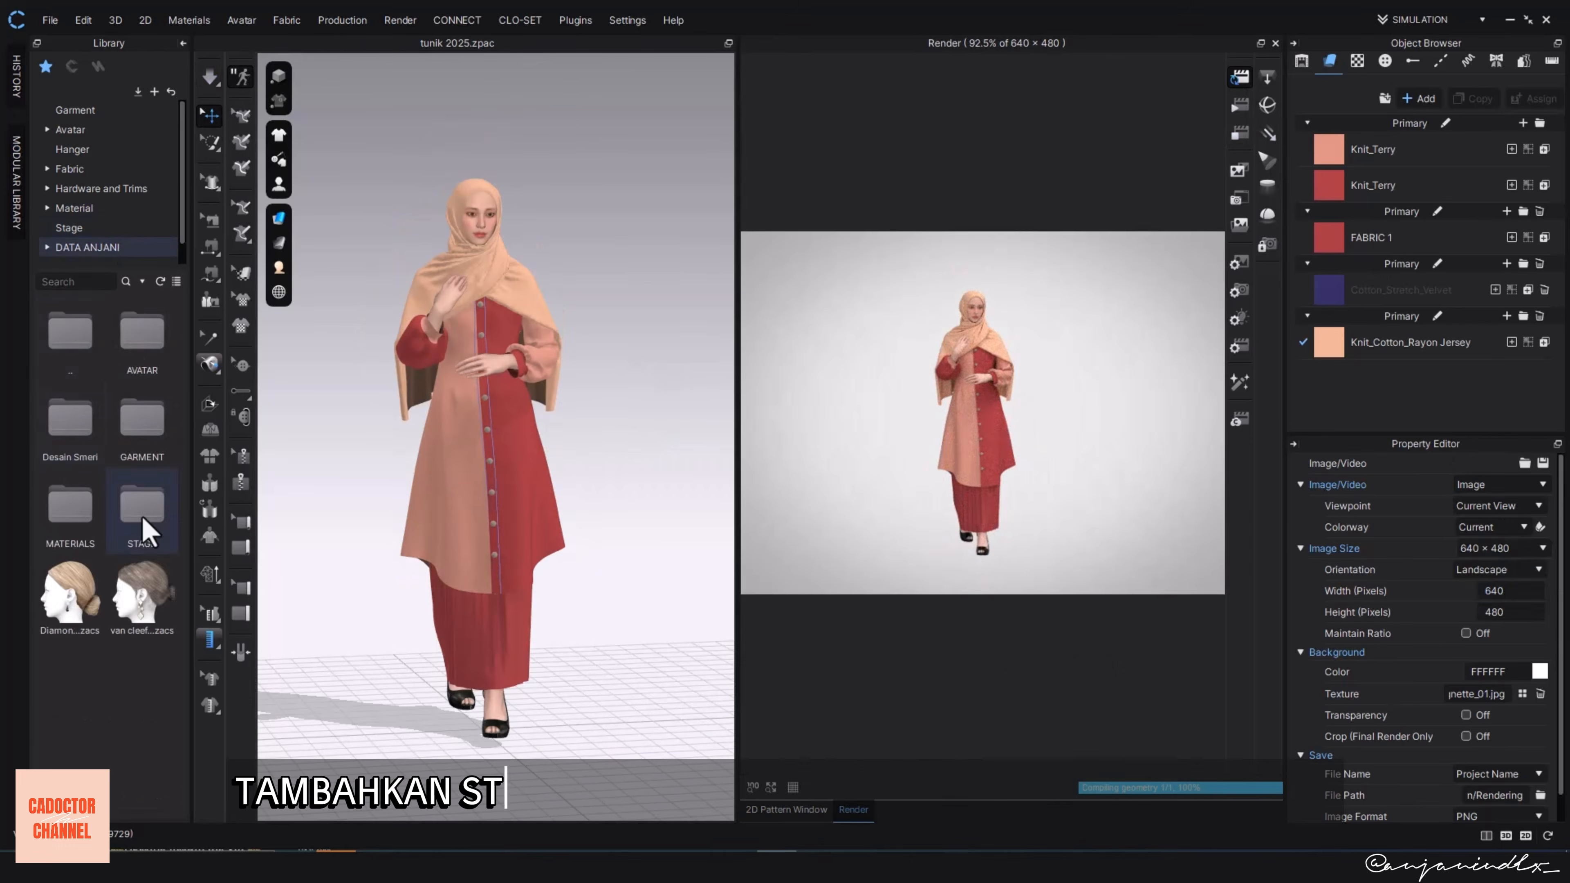
- Load the Whitehou….zse stage from the library's stage folder and set the light preset to Storagestreet
{"action": "double_click", "coordinate": [142, 516]}
{"action": "scroll", "coordinate": [111, 556], "scroll_direction": "down", "scroll_amount": 4}
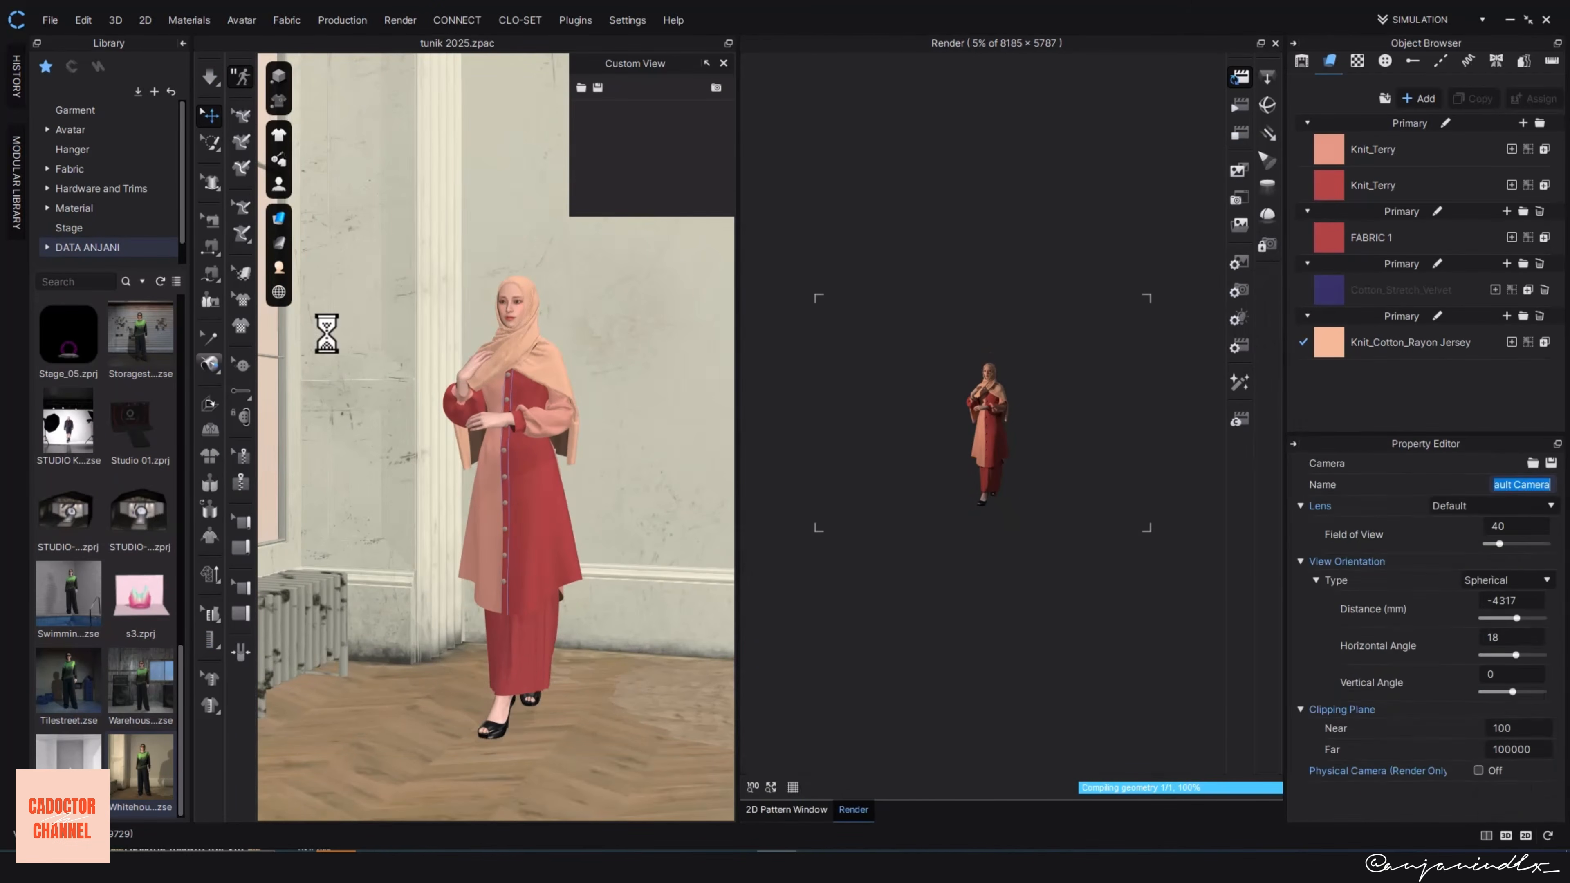
{"action": "left_click", "coordinate": [1477, 484]}
{"action": "left_click", "coordinate": [1479, 572]}
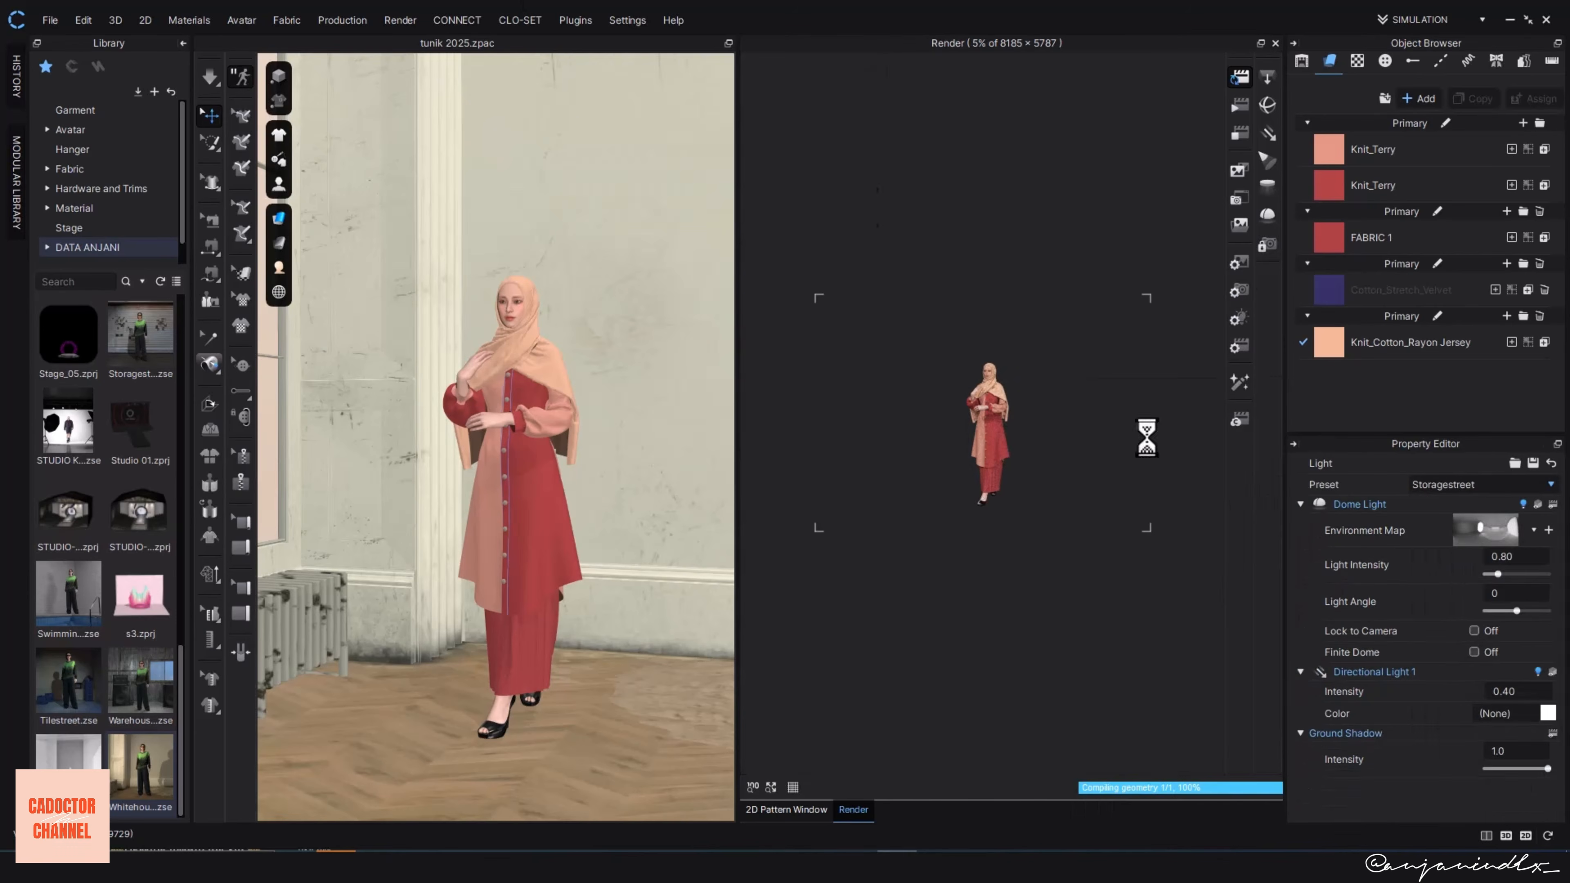
- Save several custom camera views of the avatar in the stage, from full-body to closer framings
{"action": "right_click_drag", "start_coordinate": [470, 464], "coordinate": [505, 465]}
{"action": "left_click", "coordinate": [716, 87]}
{"action": "left_click", "coordinate": [716, 87]}
{"action": "scroll", "coordinate": [581, 599], "scroll_direction": "up", "scroll_amount": 3}
{"action": "middle_click_drag", "start_coordinate": [581, 599], "coordinate": [581, 372]}
{"action": "left_click", "coordinate": [716, 87]}
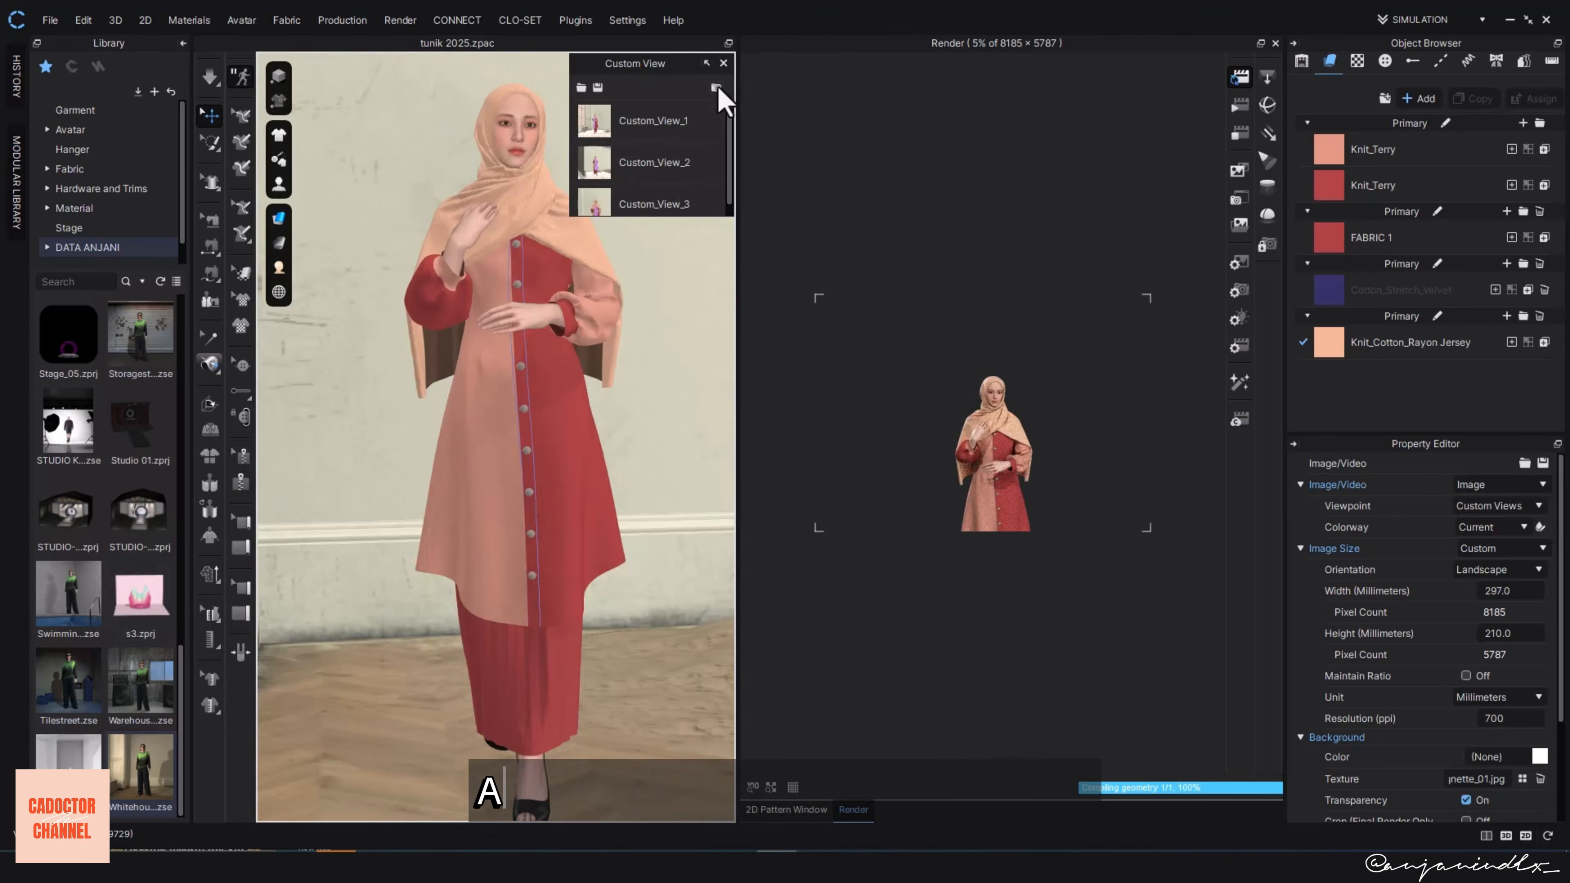
{"action": "middle_click_drag", "start_coordinate": [544, 433], "coordinate": [543, 334]}
{"action": "left_click", "coordinate": [716, 88]}
{"action": "right_click_drag", "start_coordinate": [626, 544], "coordinate": [919, 71]}
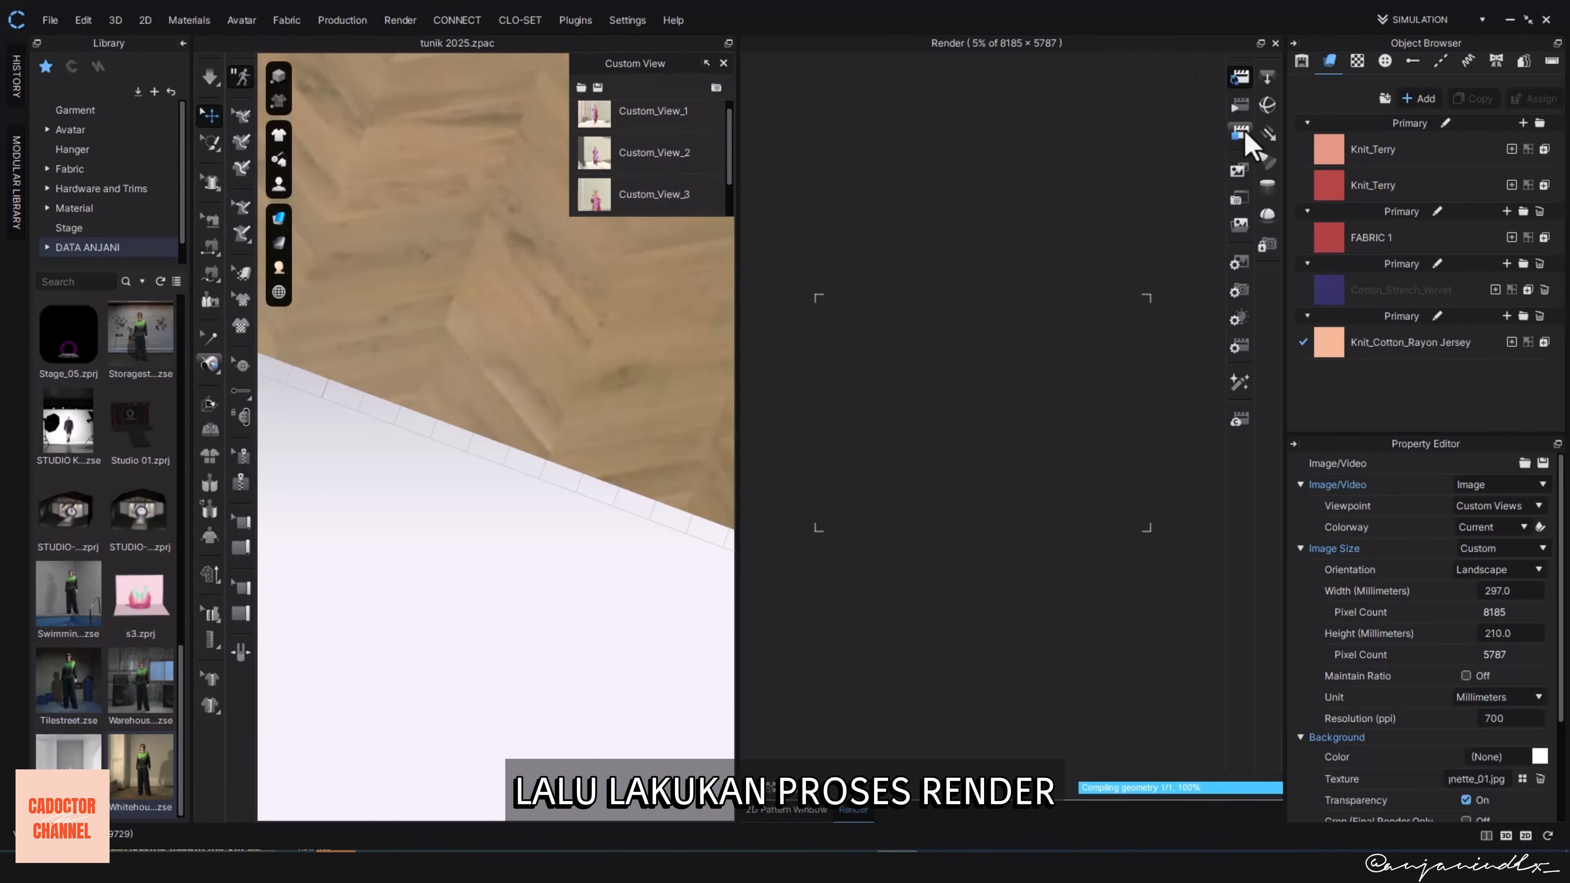